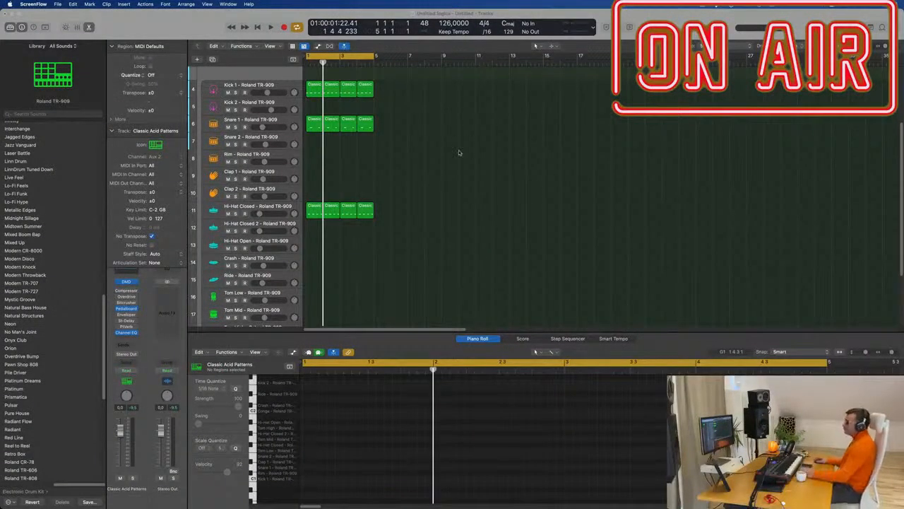
Play back the looped Roland TR-909 drum pattern, restarting it from the beginning of bar 1.
scroll(459, 152, "up", 5)
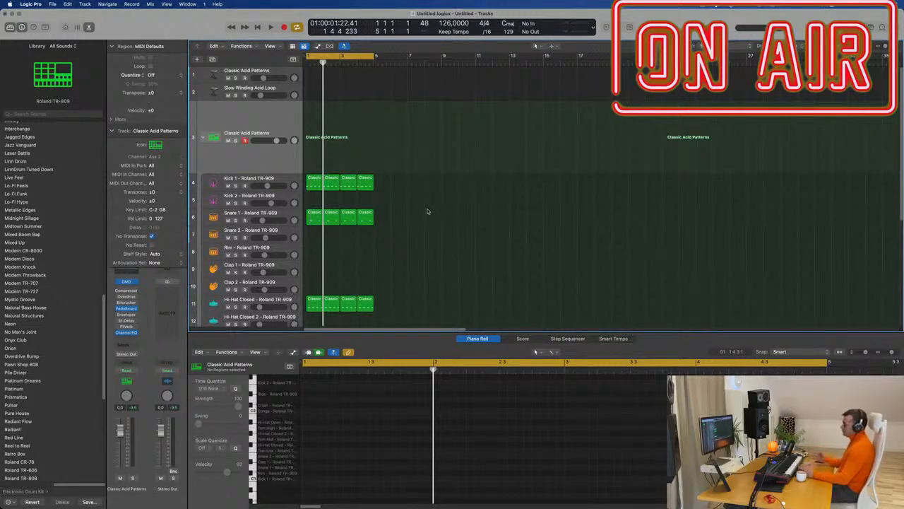
key("space")
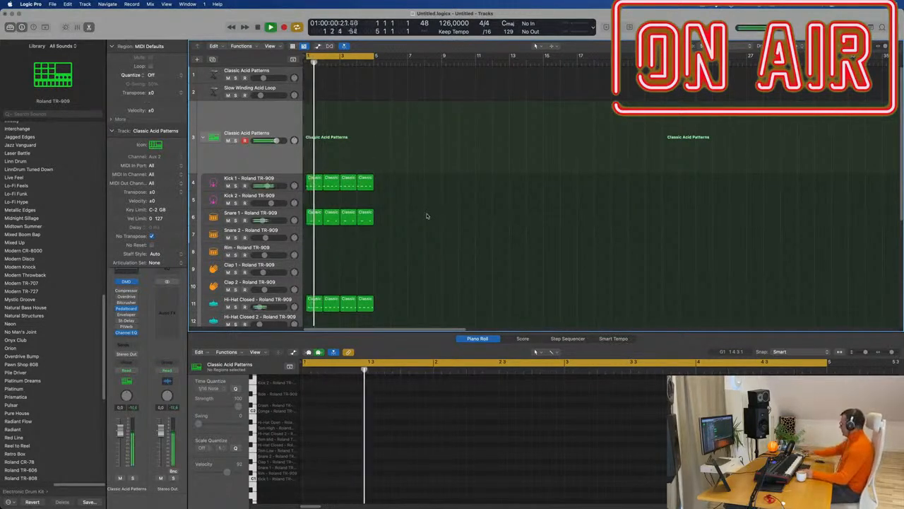
key("space")
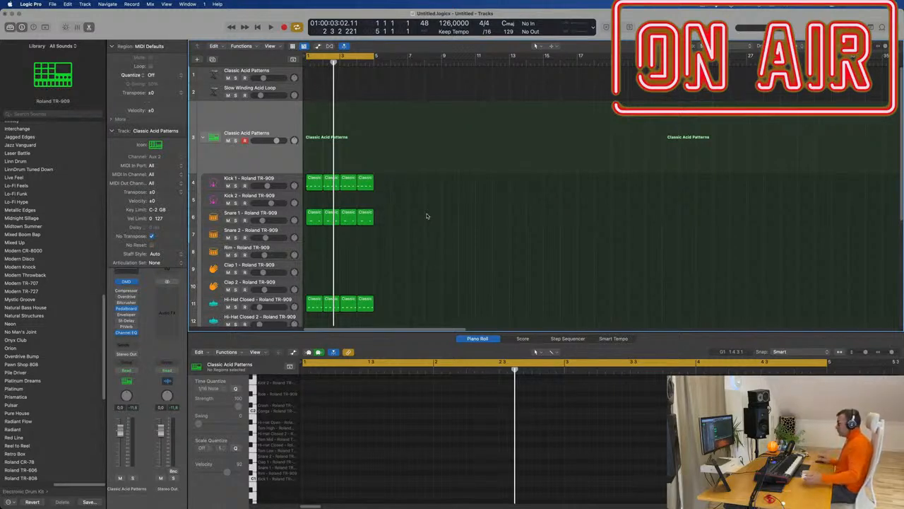
key("Return")
key("space")
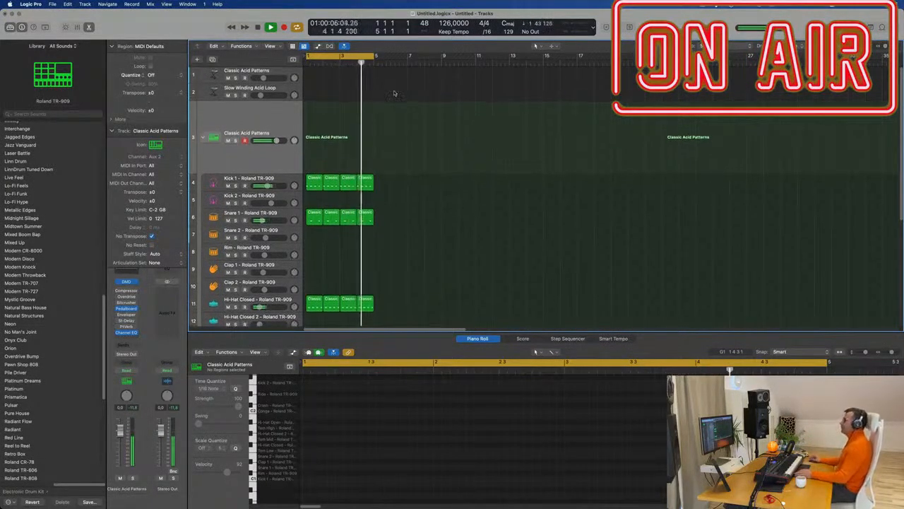
Enlarge the first Classic Acid Patterns synth track and record a sustained note onto it over the drum loop.
left_click(280, 73)
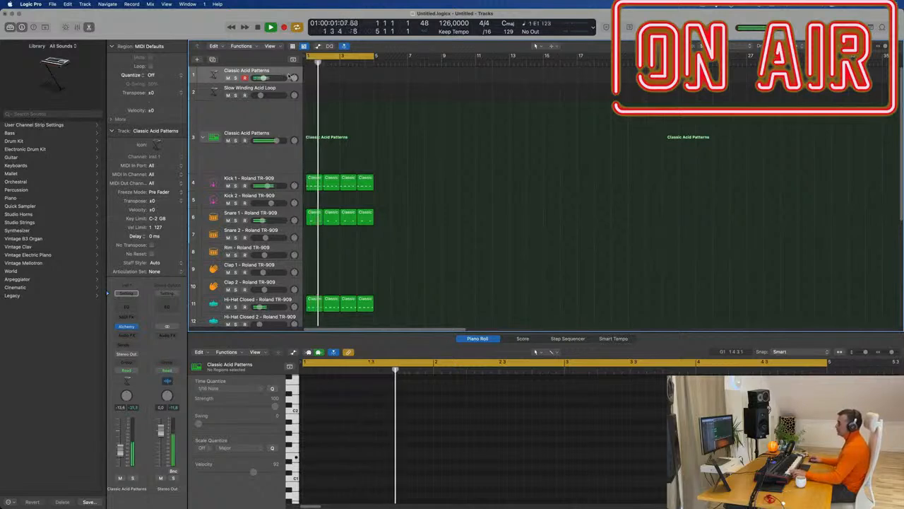
left_click_drag(283, 83, 282, 104)
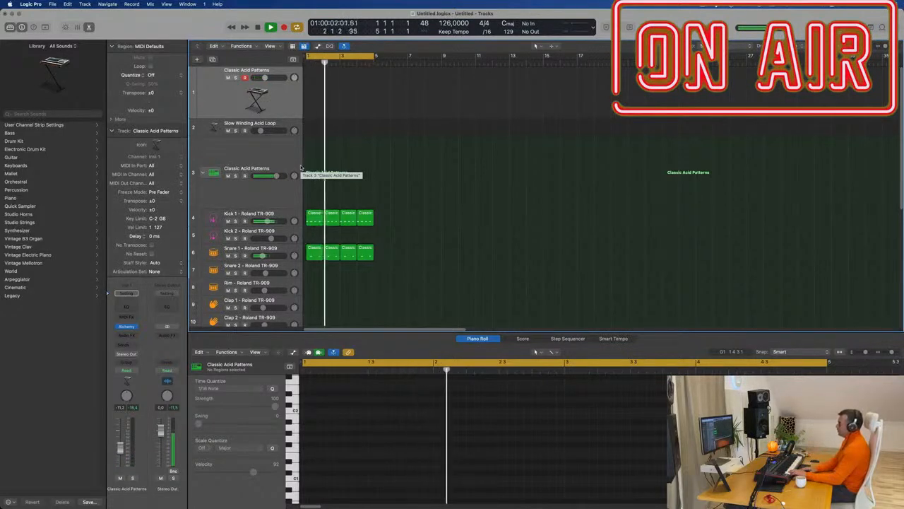
key("r")
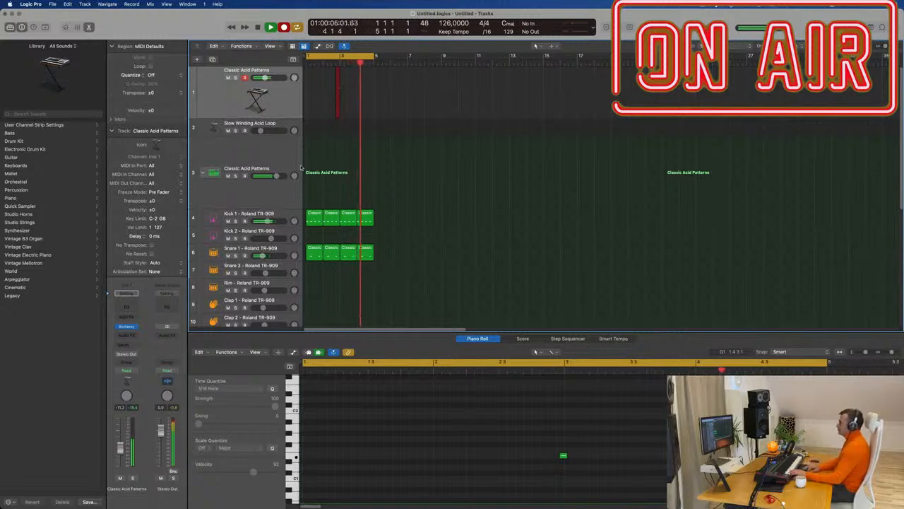
key("space")
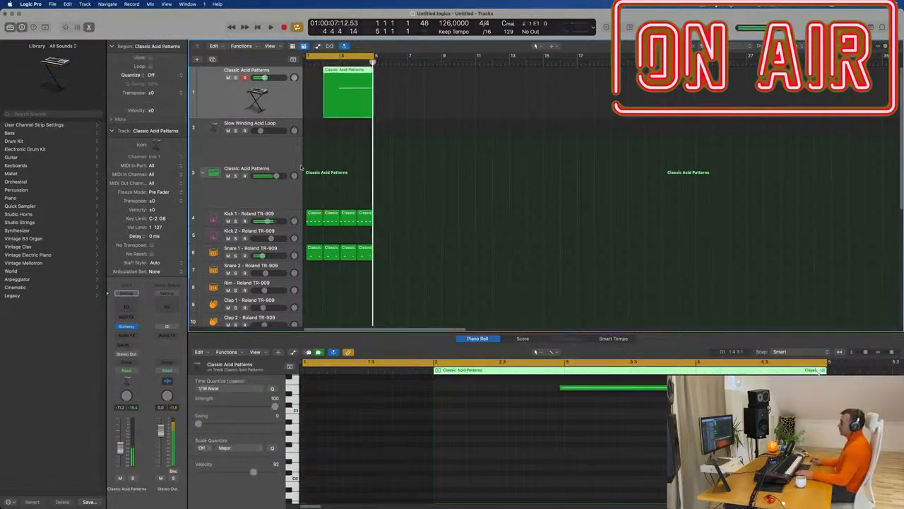
Align the recorded note to bar 3, trim the region's start to it, and copy the region to bar 1.
left_click_drag(600, 387, 607, 392)
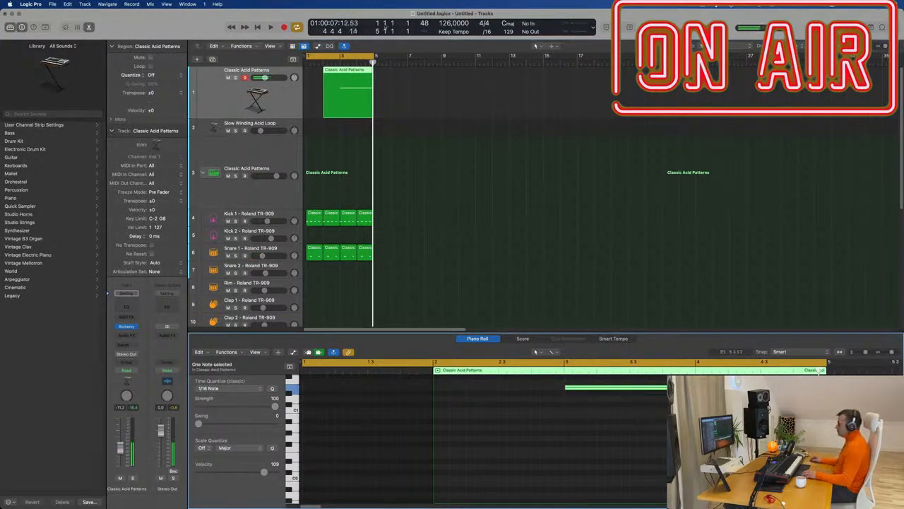
left_click(337, 82)
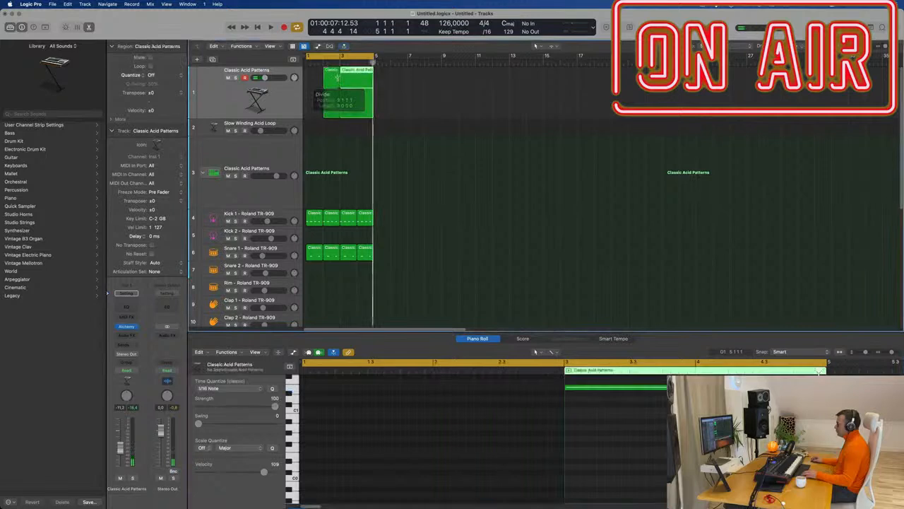
key("Delete")
mouse_move(351, 73)
left_mouse_down()
mouse_move(317, 73)
mouse_move(359, 80)
left_mouse_up()
Play the four-bar loop to check the acid synth and the Snare 1 track against the rest of the drums.
key("space")
left_click(240, 98)
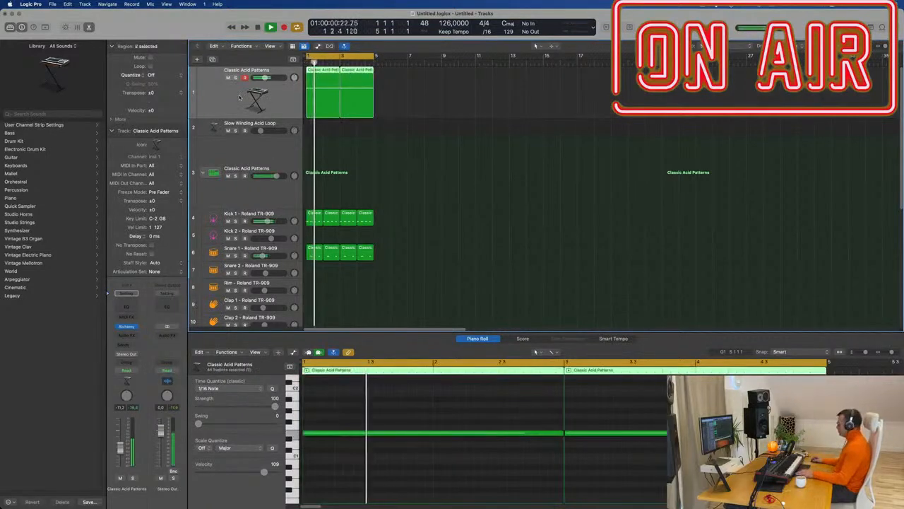
key("space")
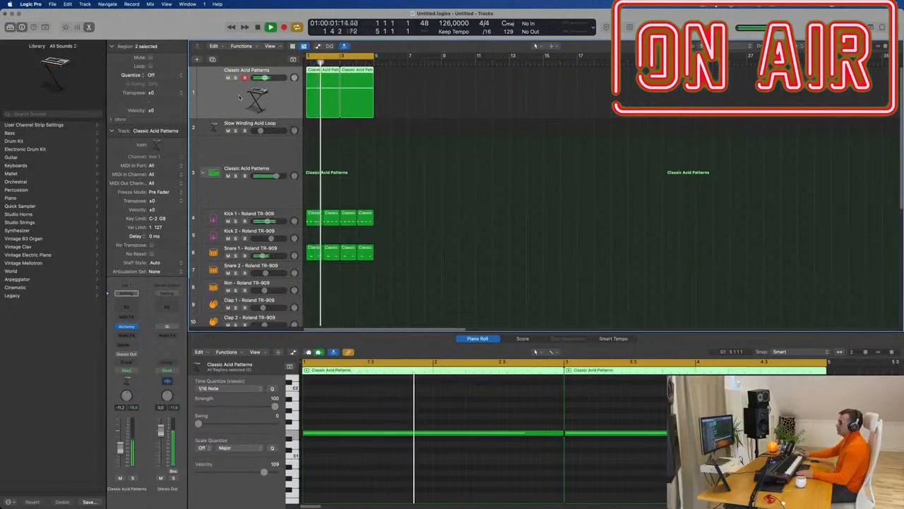
key("space")
key("space")
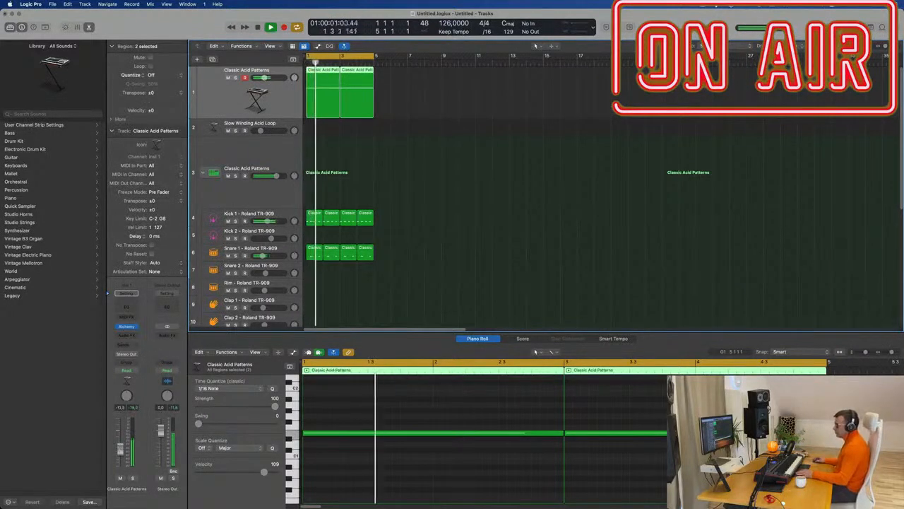
left_click(216, 252)
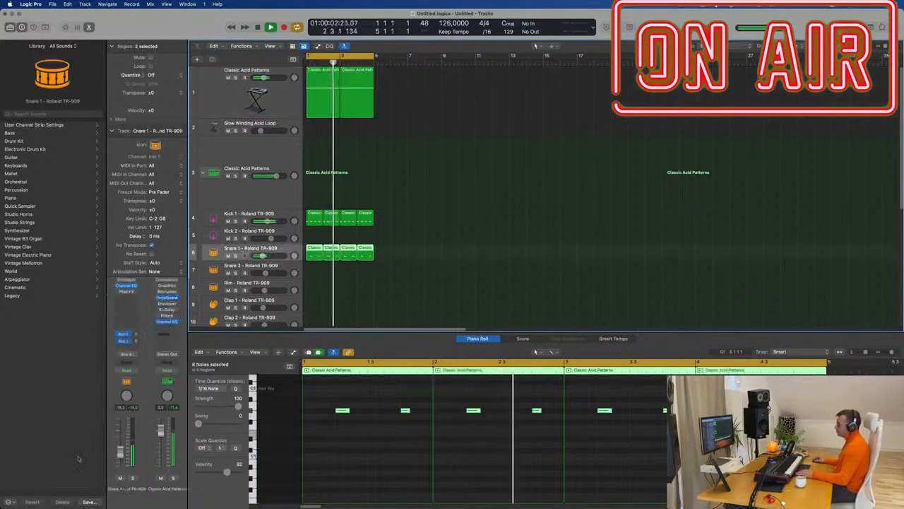
key("space")
key("space")
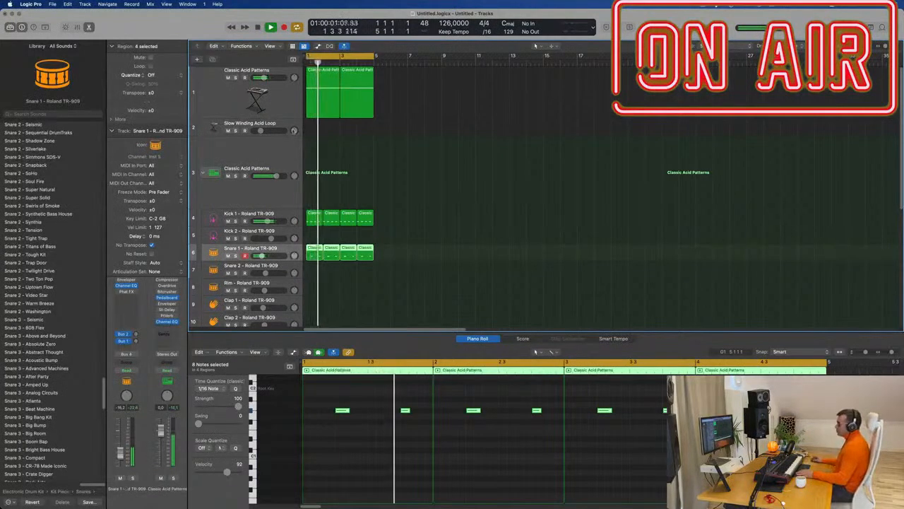
Open the Alchemy instrument of the first Classic Acid Patterns track and show its arpeggiator settings.
left_click(274, 104)
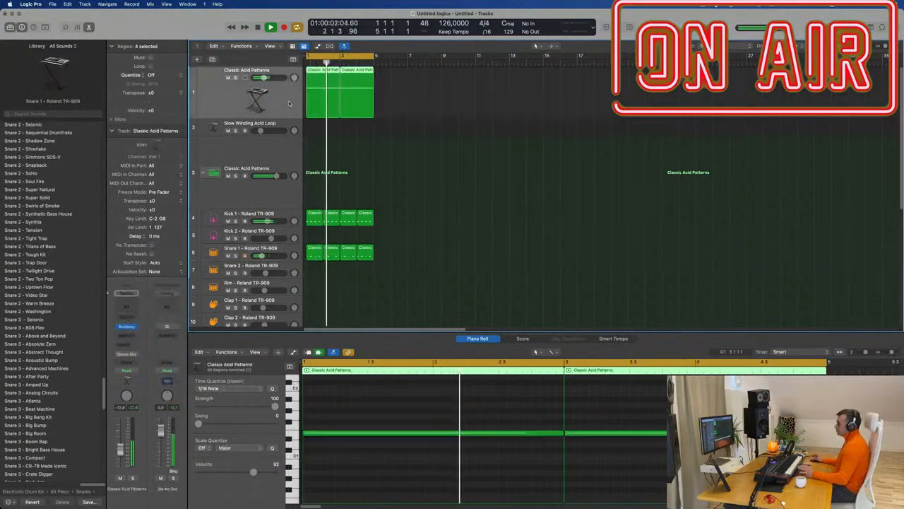
left_click(127, 326)
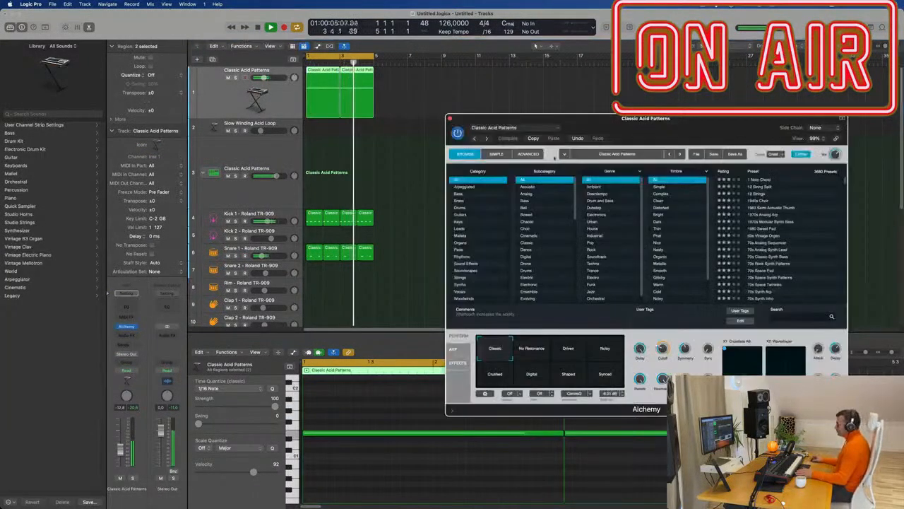
left_click_drag(673, 120, 522, 75)
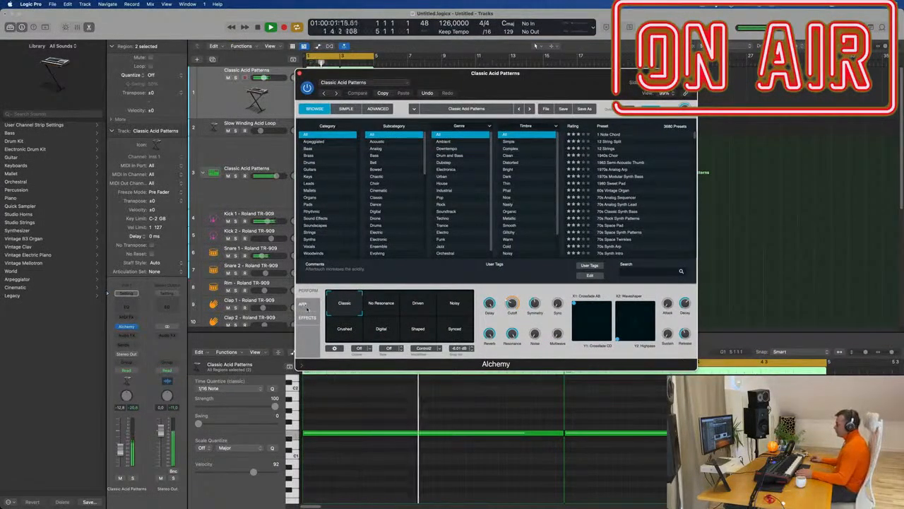
left_click(304, 304)
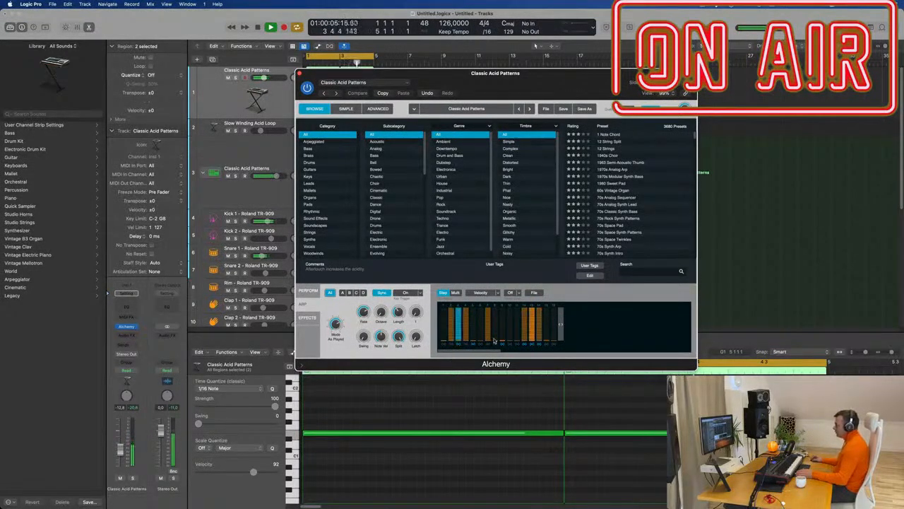
Alter the arpeggiator's melody by raising the Tune values of steps 5, 6, 8 and 10.
left_click(497, 292)
left_click(493, 308)
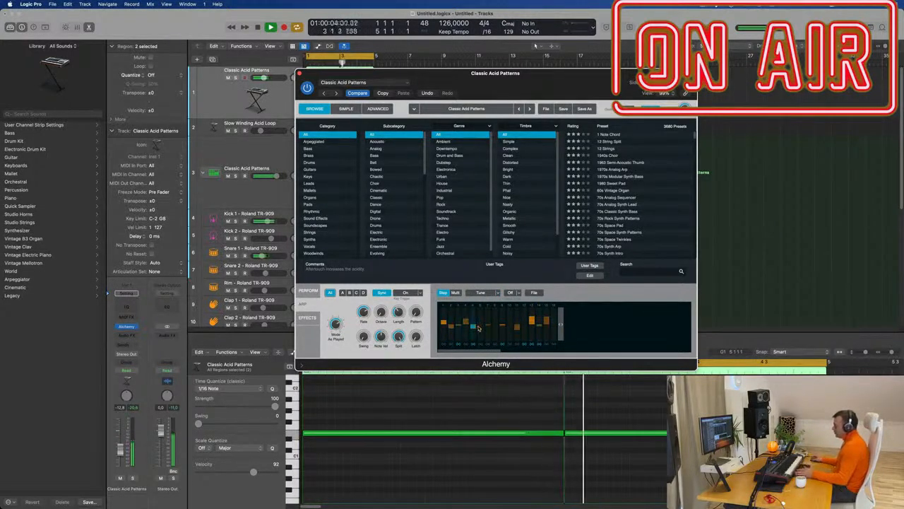
left_click_drag(480, 327, 481, 323)
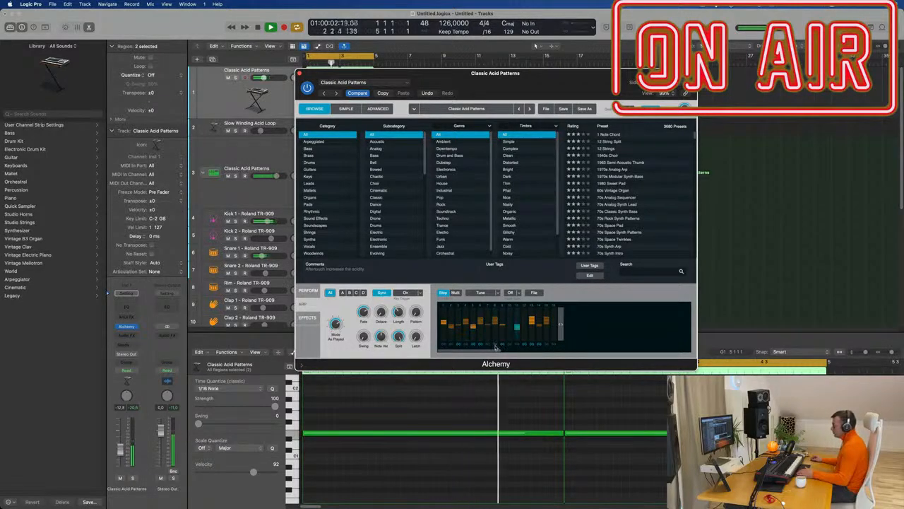
left_click_drag(507, 324, 511, 315)
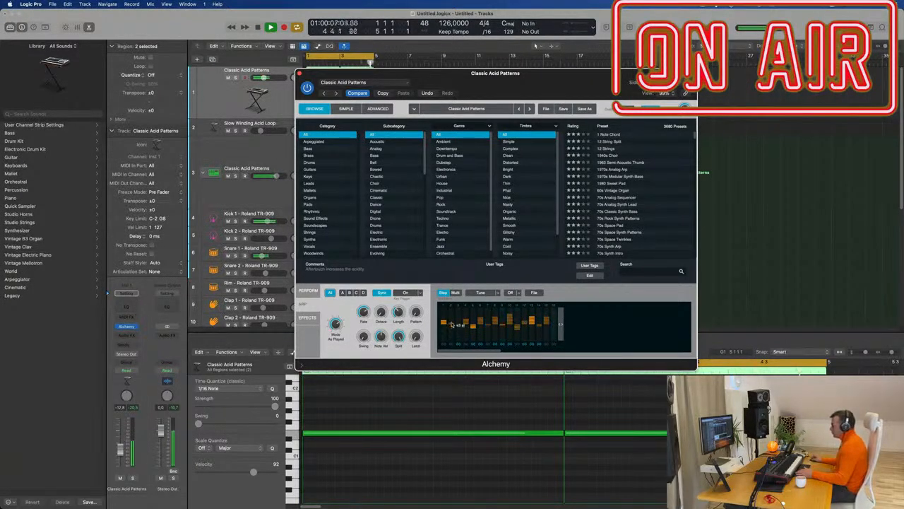
left_click_drag(474, 329, 475, 321)
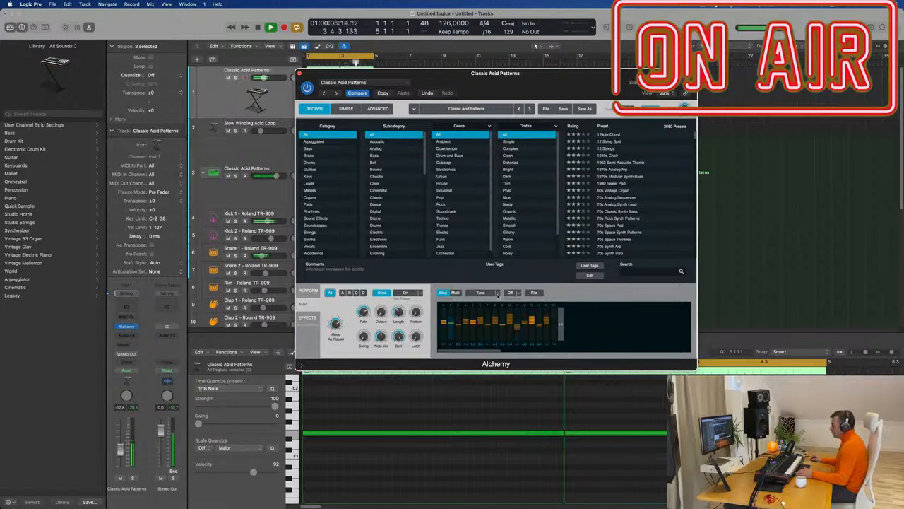
Lower the arpeggiator's Velocity values across the pattern and accent steps 5 and 9.
left_click(498, 295)
left_click(482, 315)
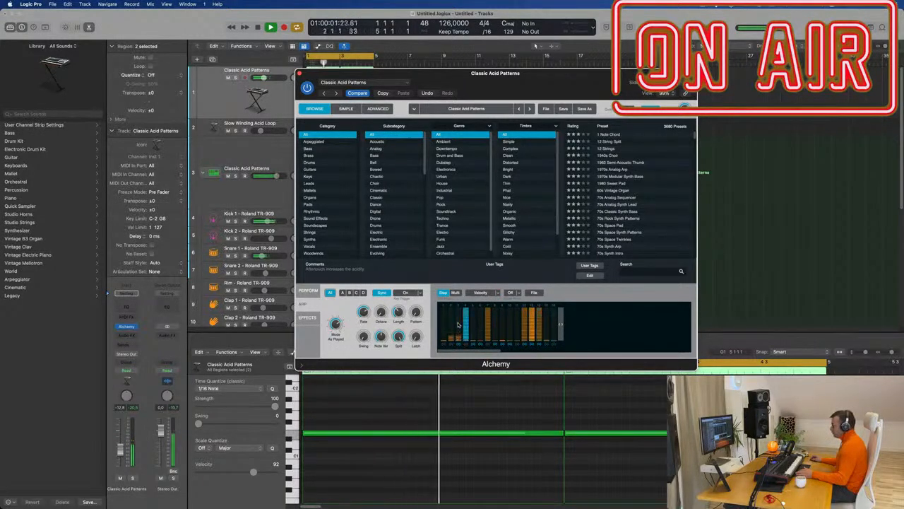
left_click_drag(460, 337, 541, 337)
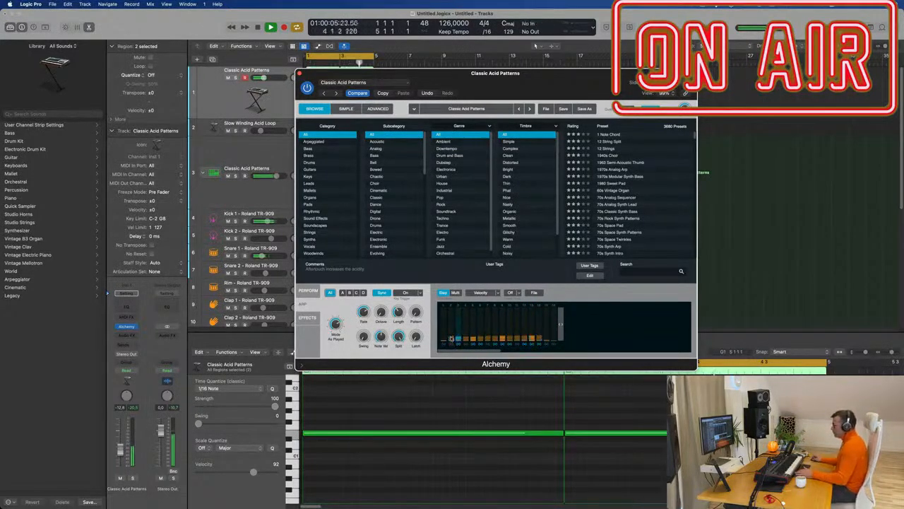
left_click_drag(473, 339, 474, 331)
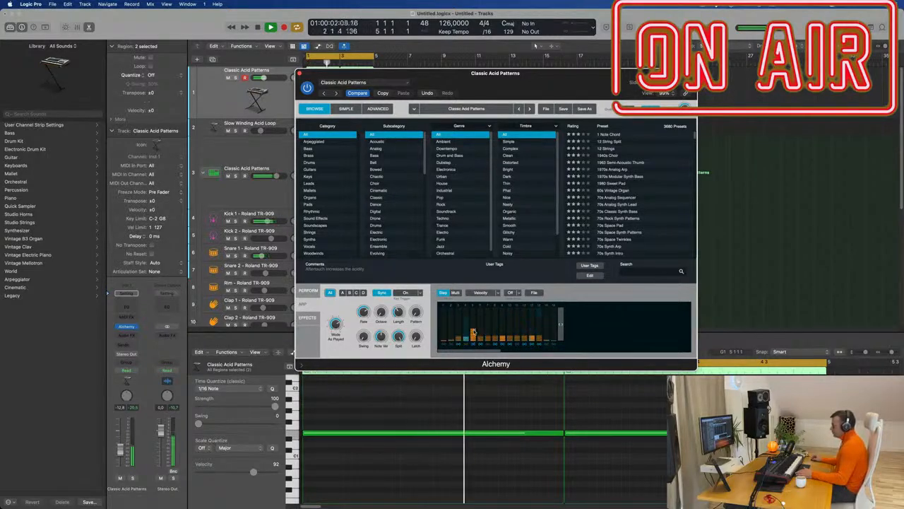
left_click_drag(506, 340, 502, 333)
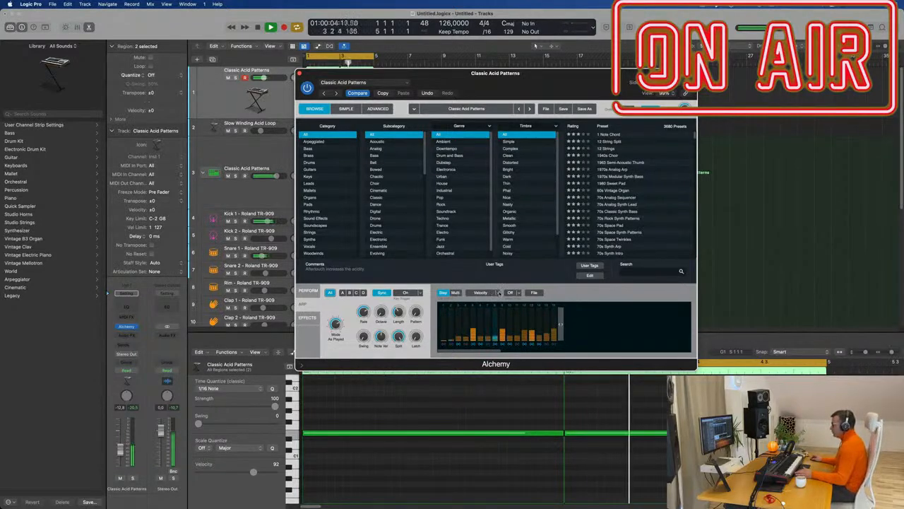
Clear the Tune values of arpeggiator steps 1 to 4 and drop the Velocity of steps 1 to 5 and 14 to 16.
left_click(498, 291)
left_click(478, 323)
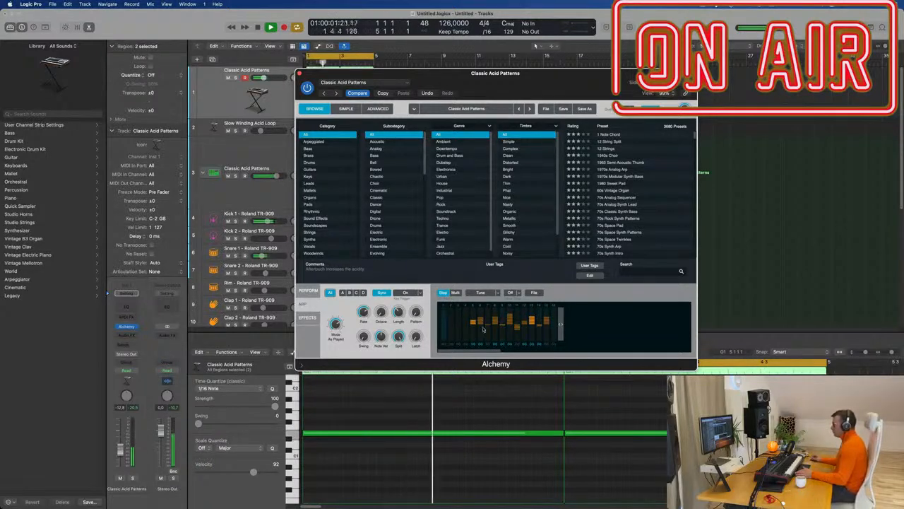
left_click(481, 292)
left_click(471, 307)
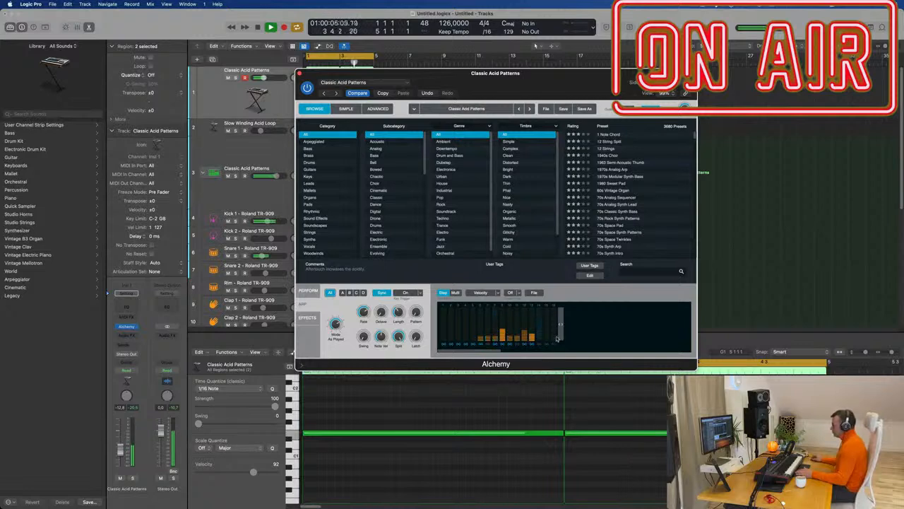
Draw level Tune values at the centre line across arpeggiator steps 1 to 4.
left_click(492, 293)
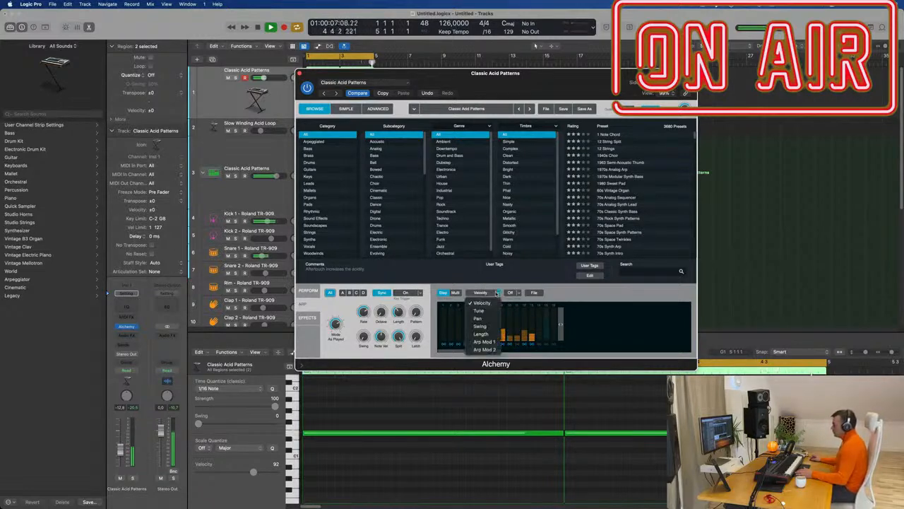
left_click(487, 315)
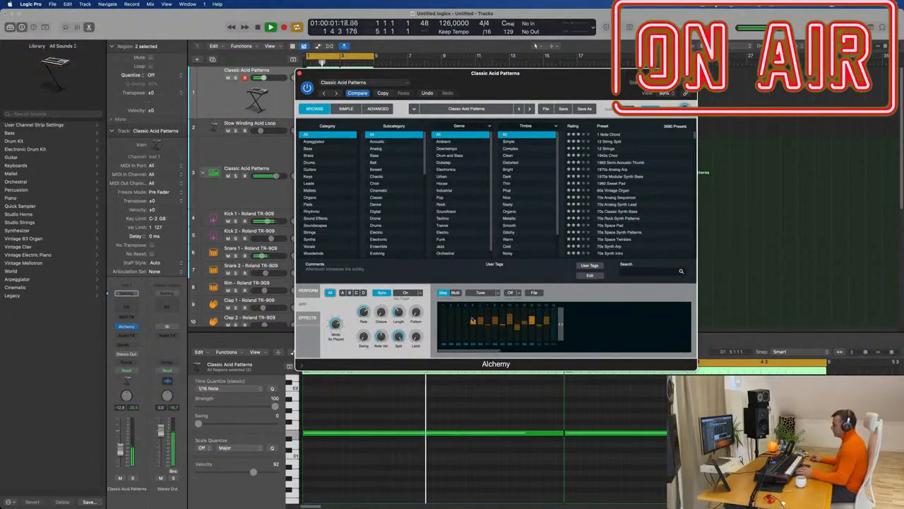
left_click_drag(466, 324, 448, 324)
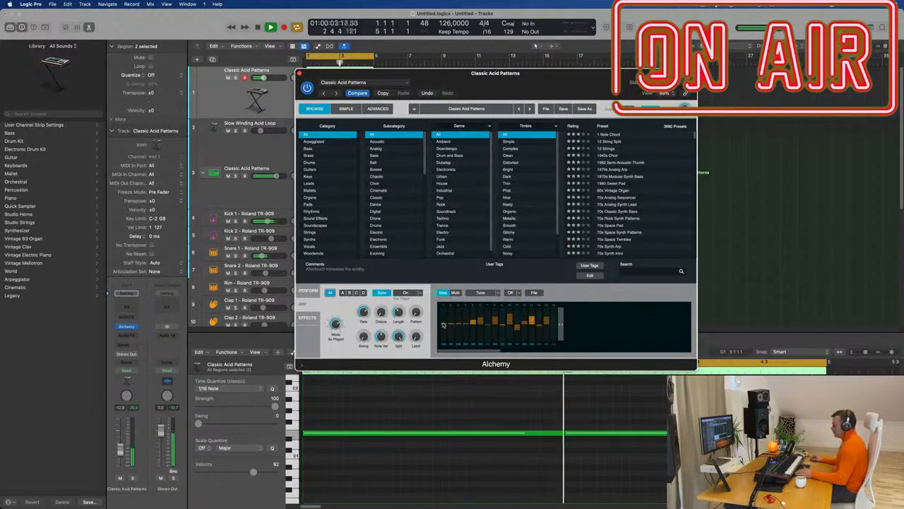
Check the arpeggiator's Velocity steps and return to the Tune steps.
left_click(494, 292)
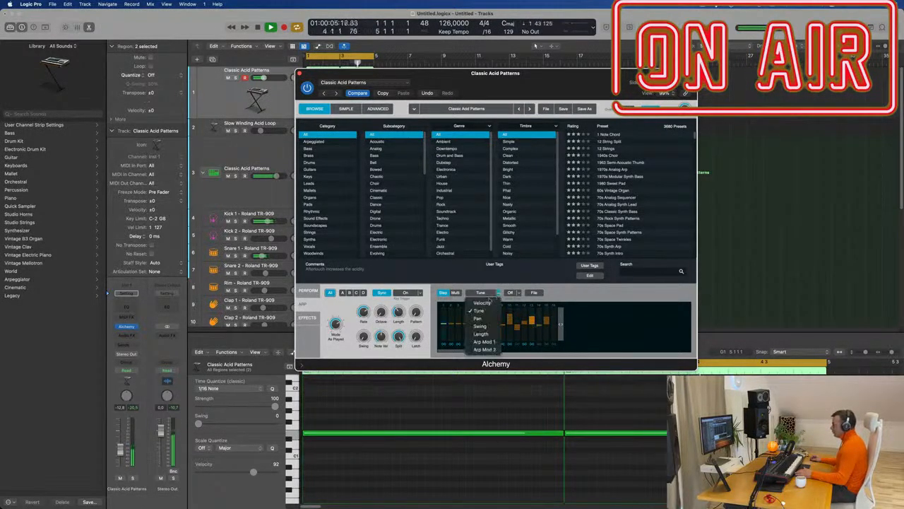
left_click(488, 303)
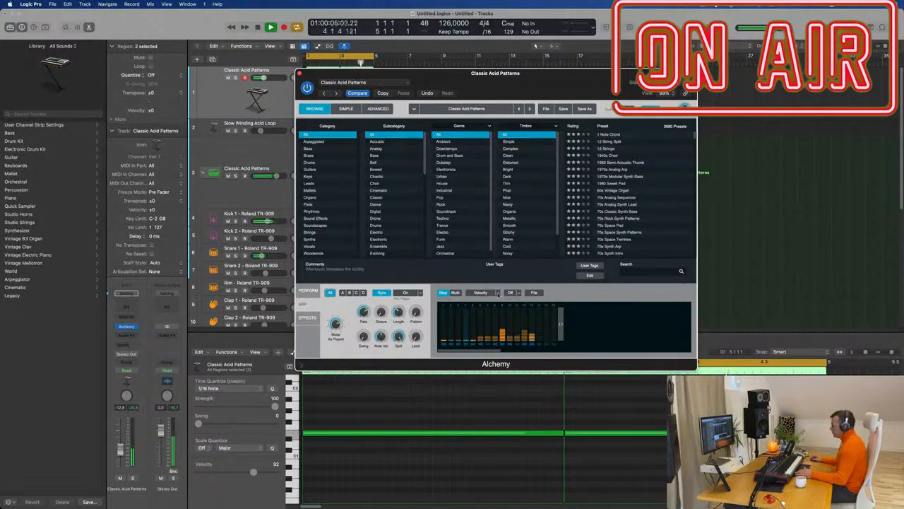
left_click(498, 292)
left_click(467, 326)
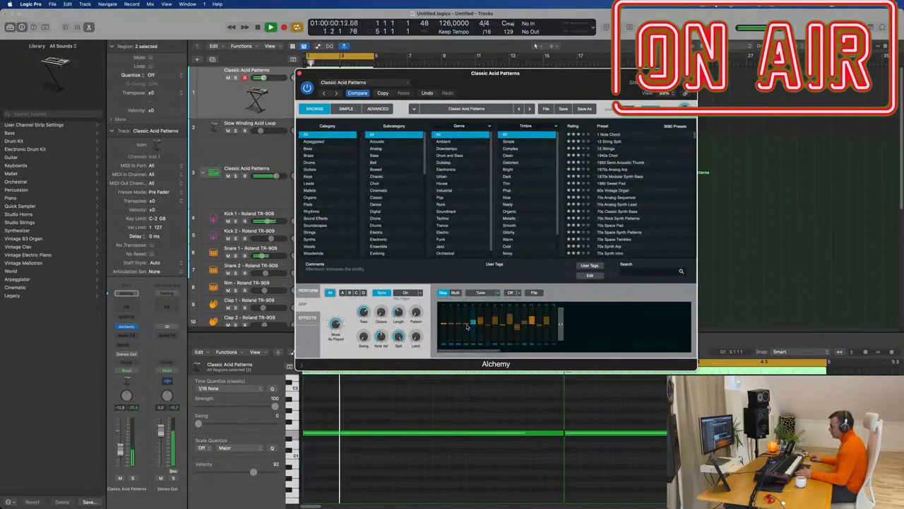
Raise the Tune value of arpeggiator step 1 above the centre line and switch the step display to Velocity.
left_click(450, 322)
left_click(444, 318)
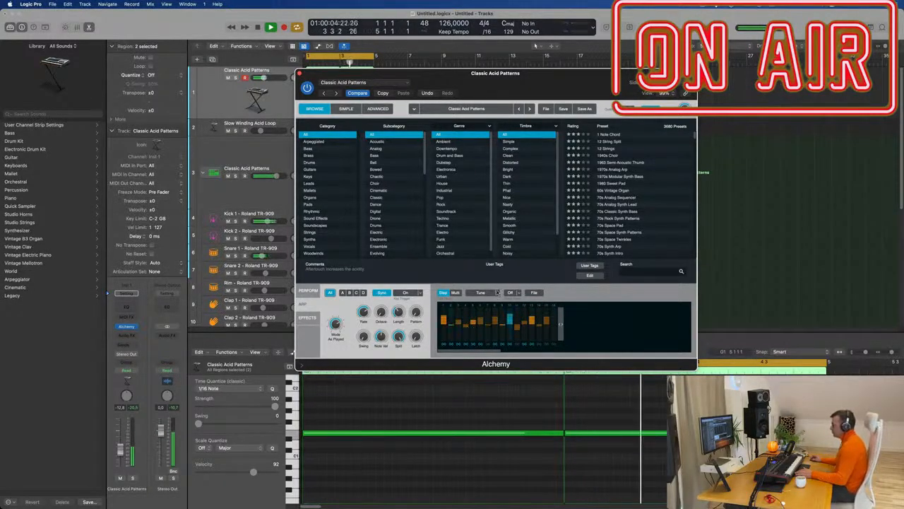
left_click(498, 292)
left_click(481, 303)
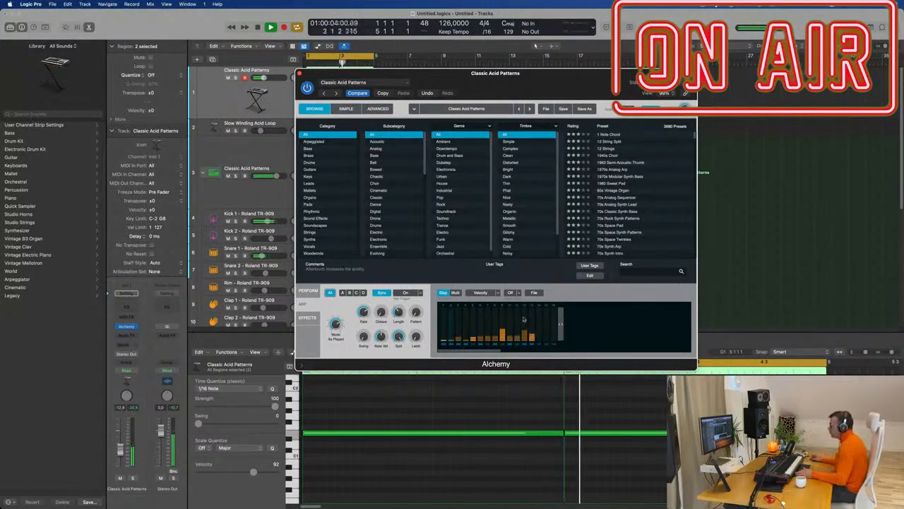
Look through the arpeggiator's Pan steps and then its Swing steps.
left_click(496, 292)
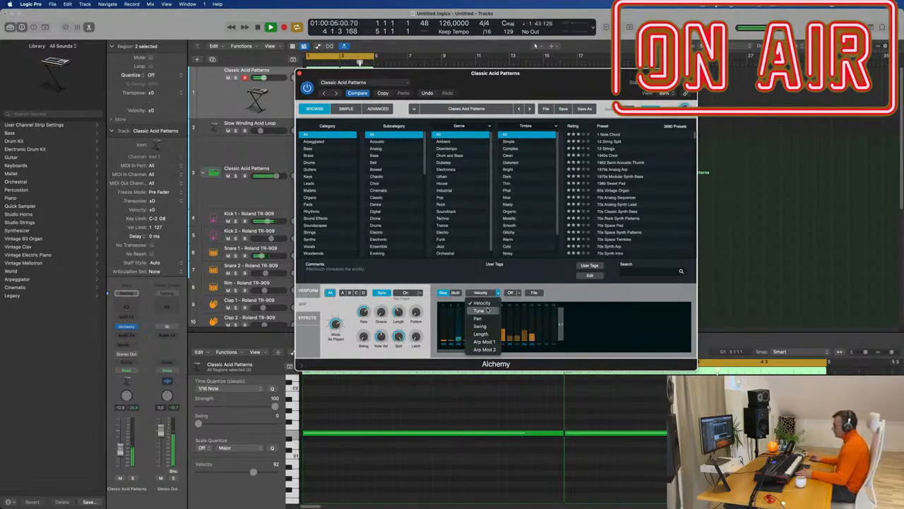
left_click(478, 318)
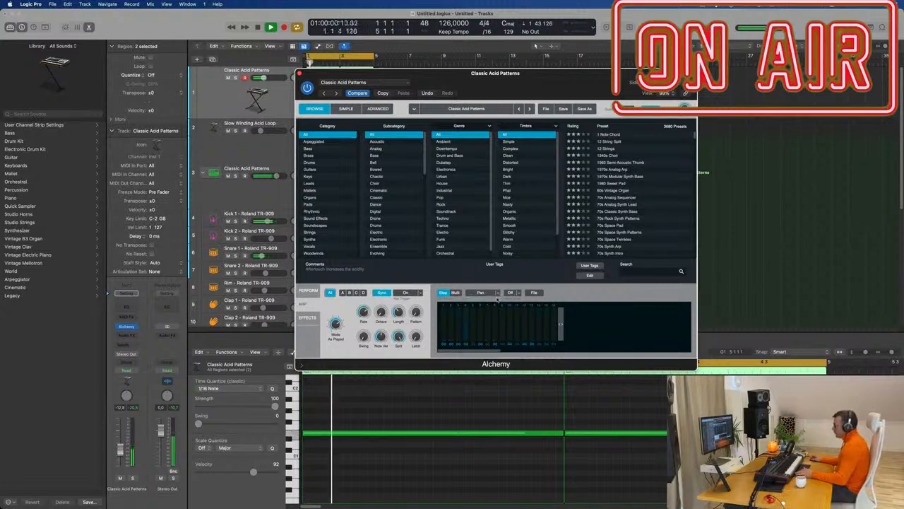
left_click(495, 293)
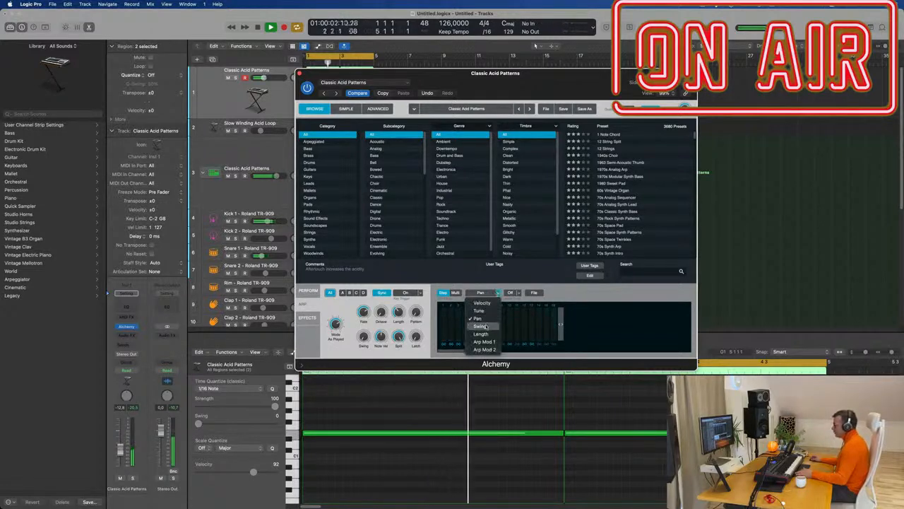
left_click(490, 322)
left_click(497, 294)
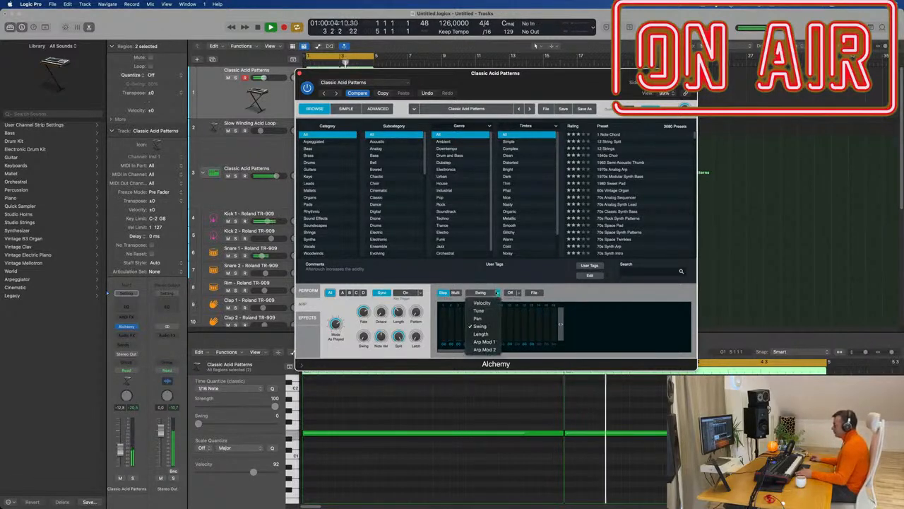
left_click(487, 285)
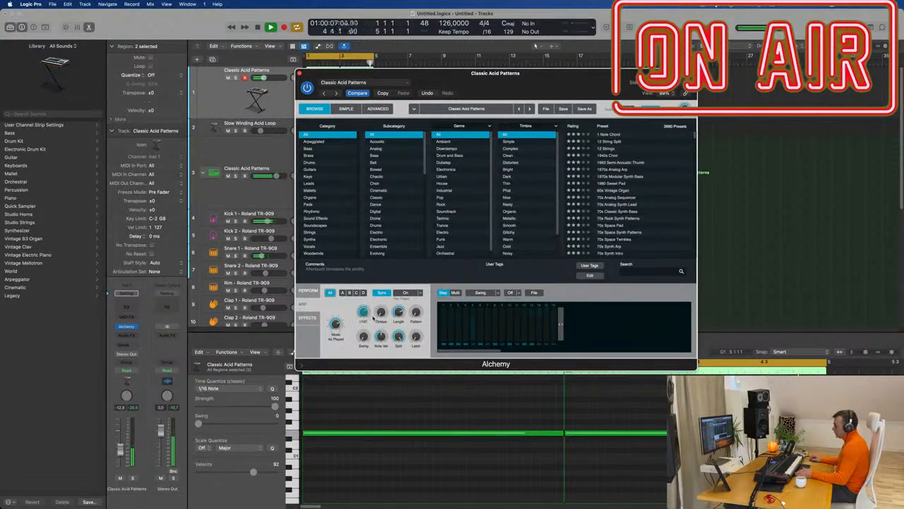
Draw Swing values on arpeggiator steps 10, 11 and 13 to 15, leaving steps 7 and 8 cleared.
left_click(497, 293)
left_click(487, 326)
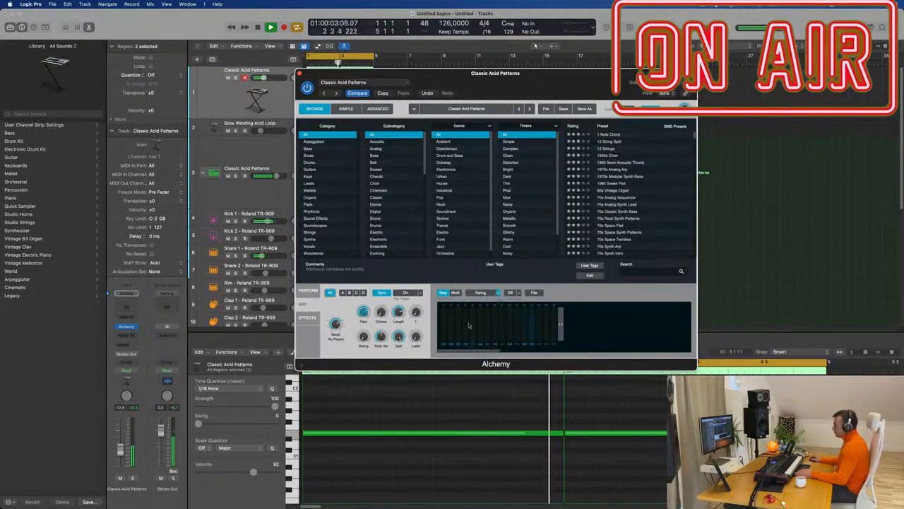
left_click_drag(497, 339, 499, 335)
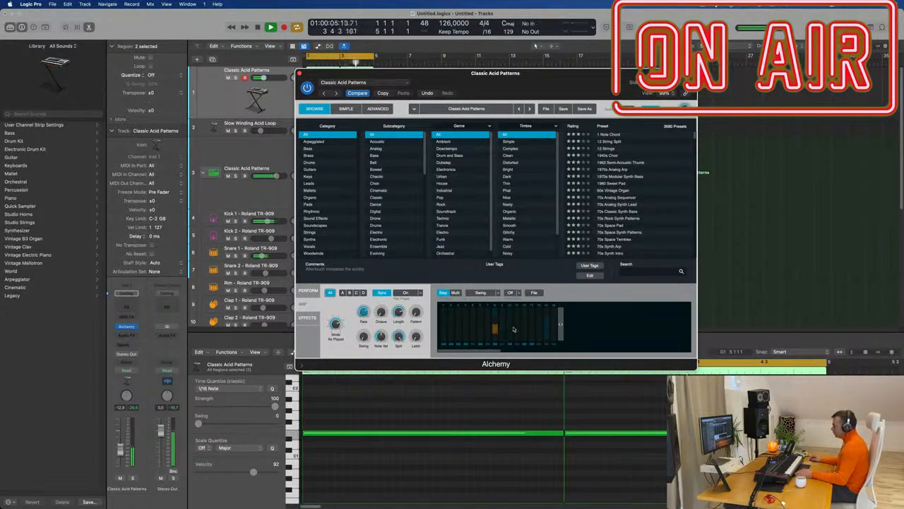
left_click_drag(531, 326, 546, 319)
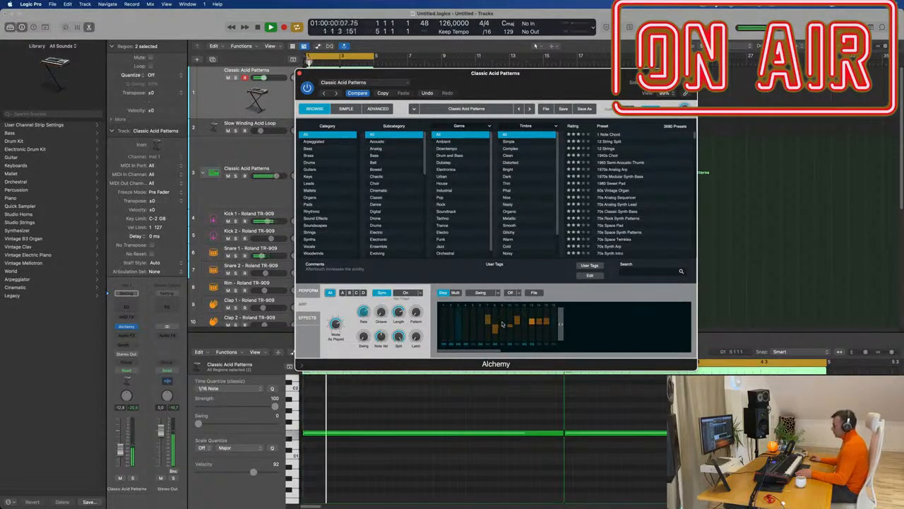
left_click_drag(488, 320, 496, 327)
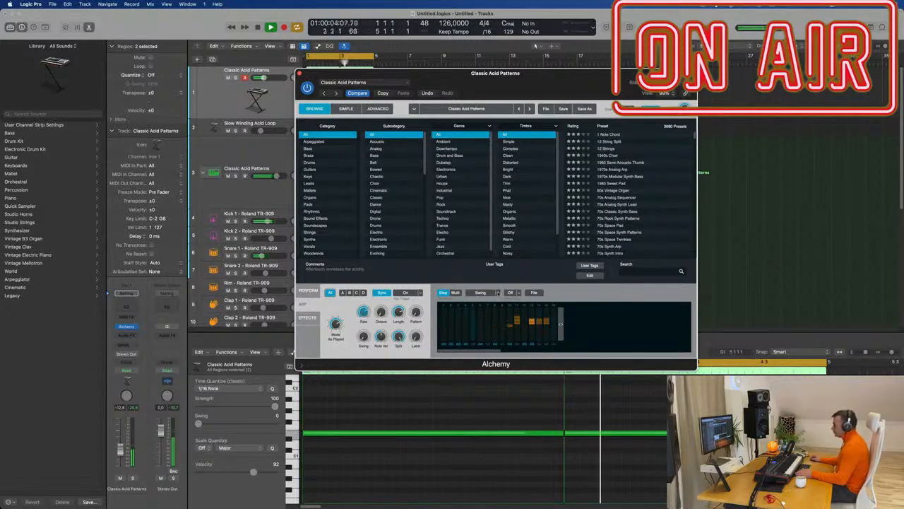
Return to the Velocity steps and change the arpeggiator's Mode to Up, keeping Pattern at 1.
left_click(480, 292)
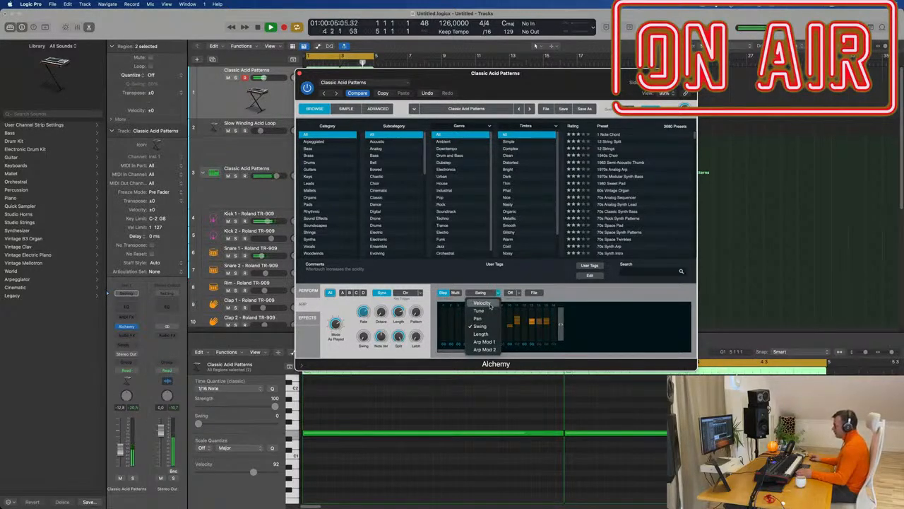
left_click(490, 304)
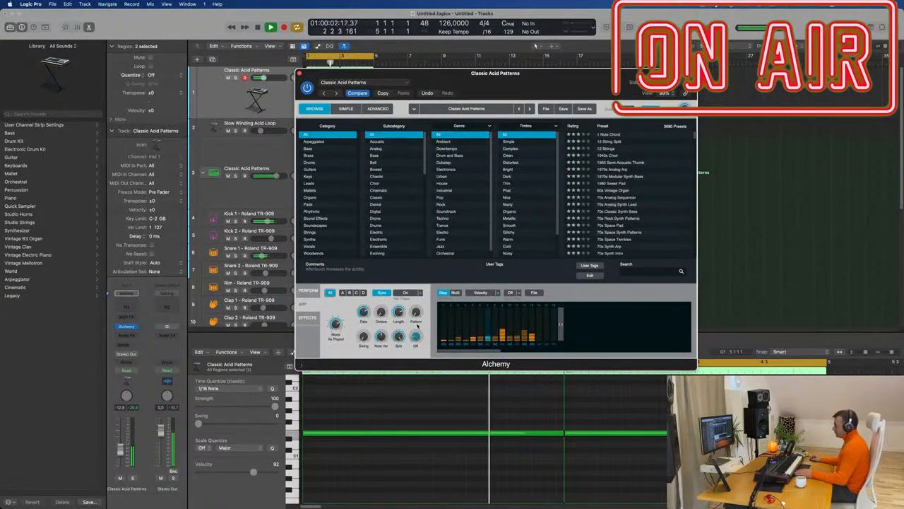
mouse_move(416, 313)
left_mouse_down()
mouse_move(418, 294)
mouse_move(414, 323)
left_mouse_up()
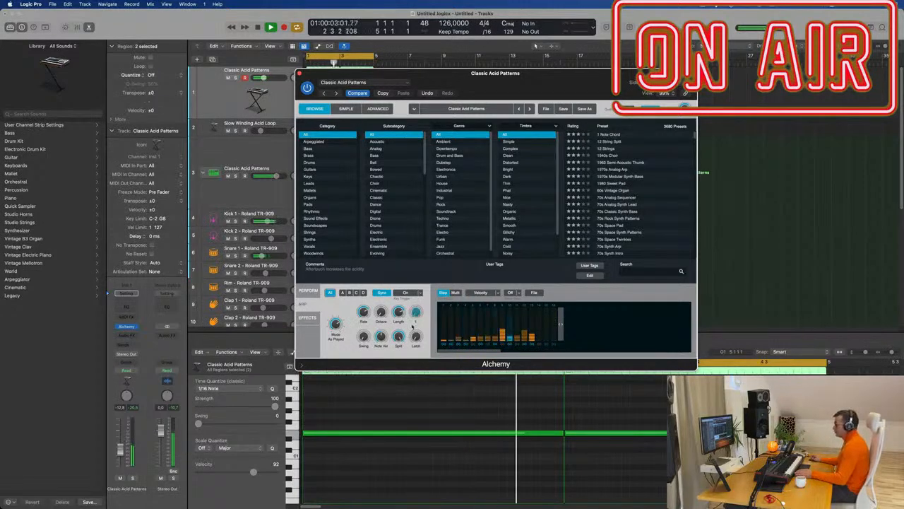
left_click_drag(337, 324, 337, 311)
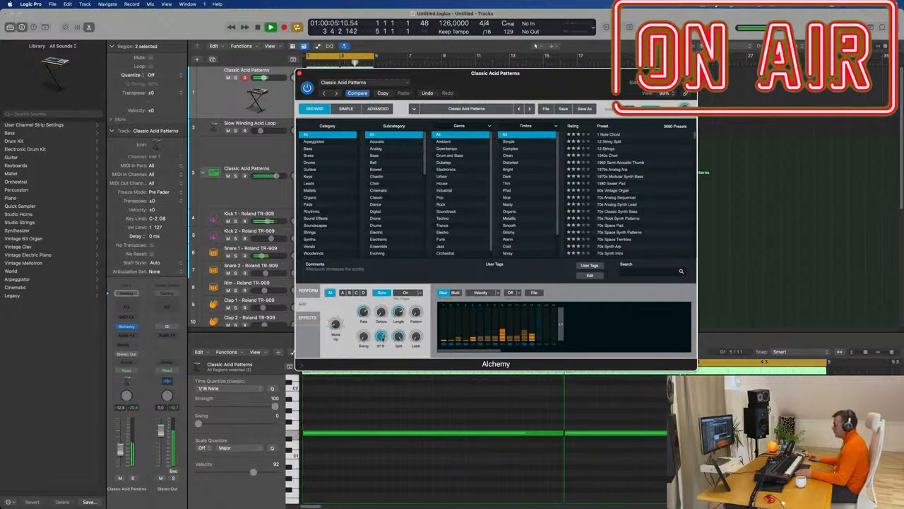
Try Alchemy's No Resonance and Driven performance snapshots, and blend the sound between Driven and Noisy.
left_click(310, 291)
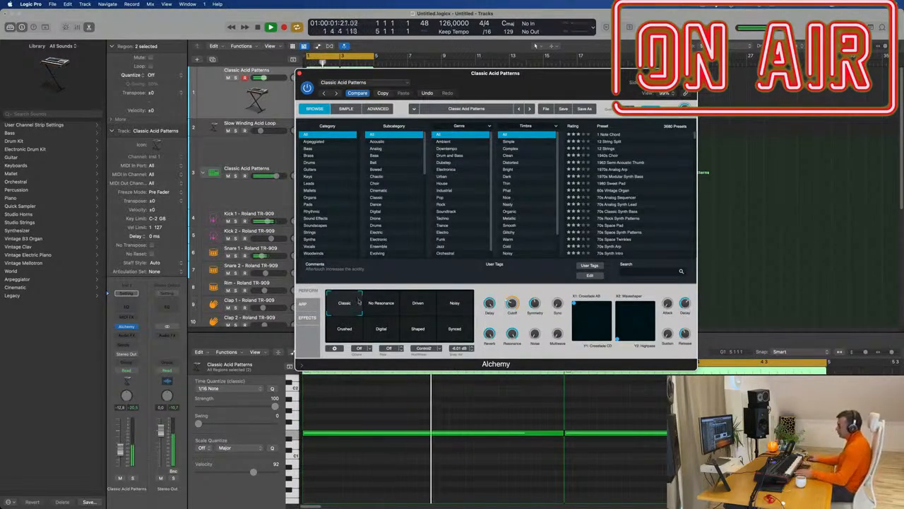
left_click(382, 303)
left_click(418, 304)
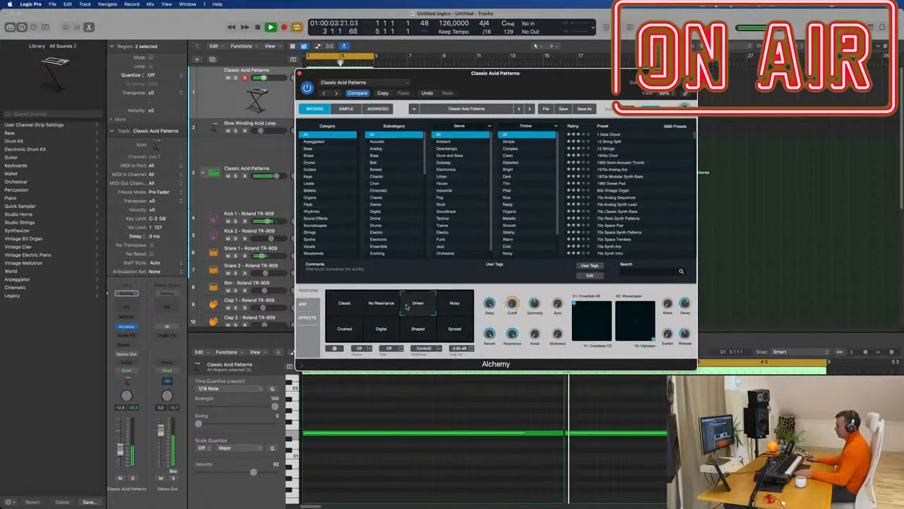
left_click_drag(416, 307, 429, 309)
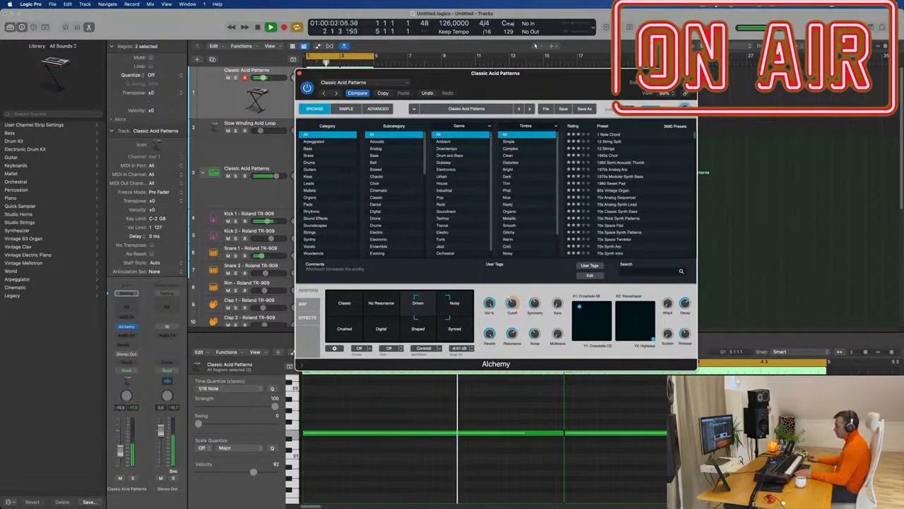
Move the Alchemy window aside and insert a stereo Compressor on the Classic Acid Patterns channel.
left_click_drag(517, 90, 675, 97)
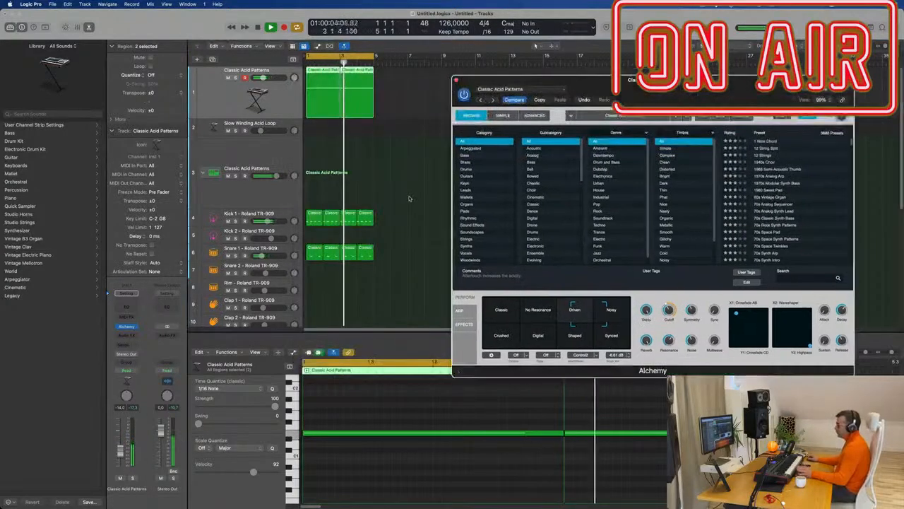
left_click(127, 335)
mouse_move(129, 355)
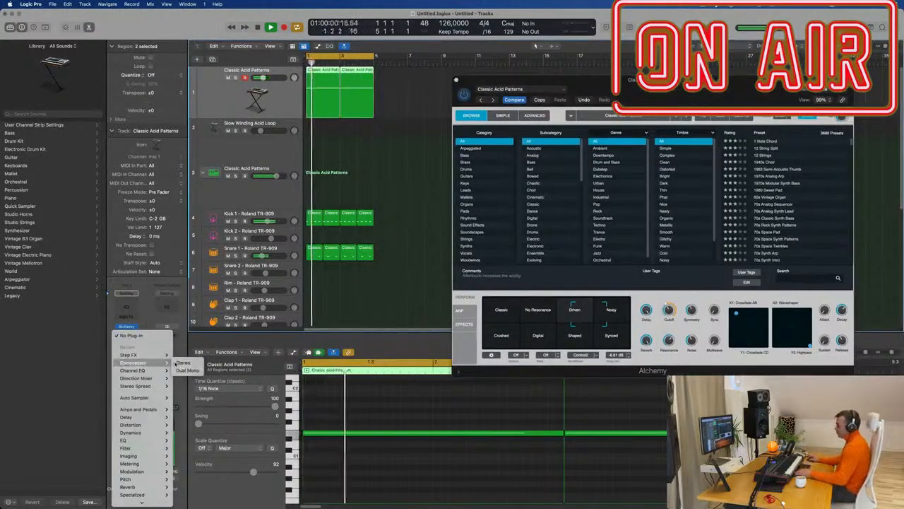
left_click(183, 355)
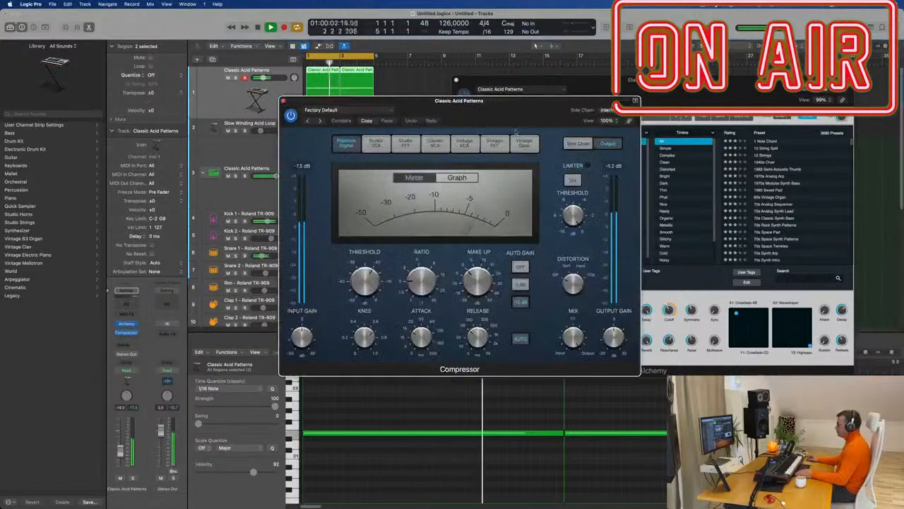
left_click_drag(532, 118, 518, 119)
Set the Compressor's side chain source to Bus 1.
left_click(601, 112)
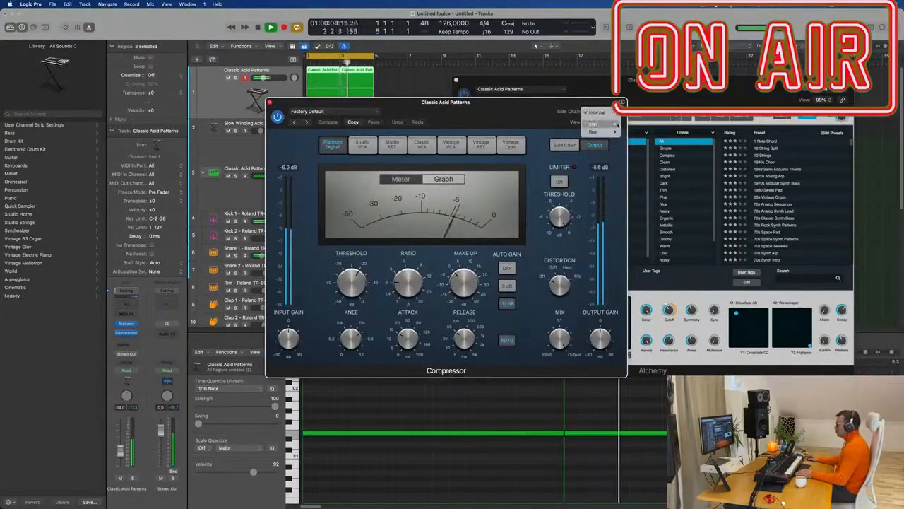
mouse_move(615, 132)
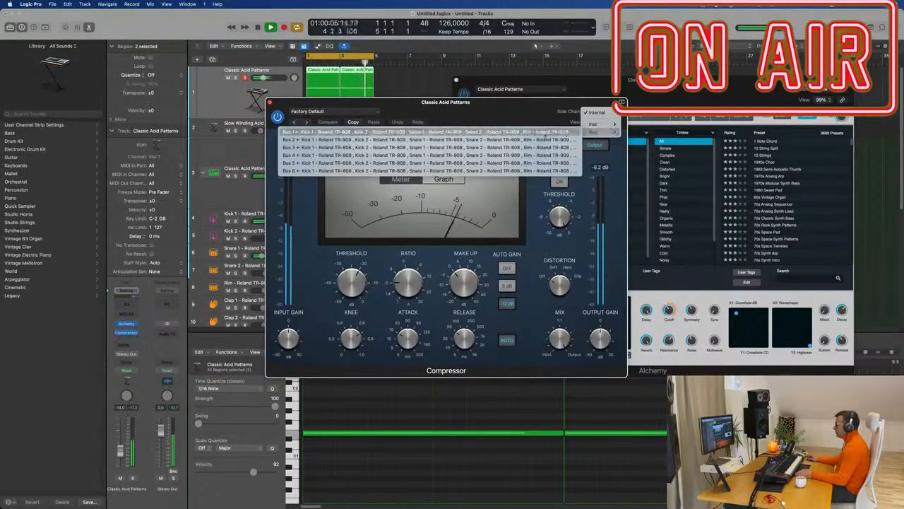
left_click(566, 132)
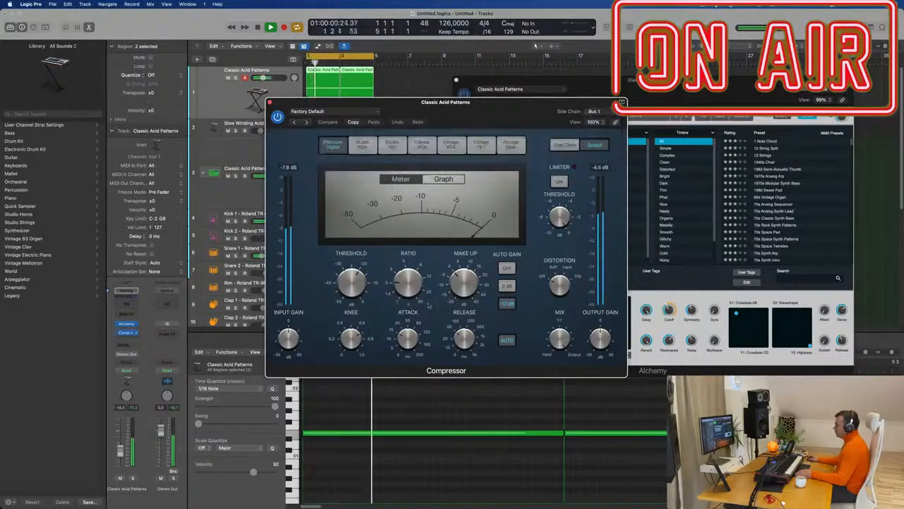
Set the Compressor's side chain source to Kick 1 - Roland TR-909 (Inst 3).
left_click_drag(520, 110, 687, 195)
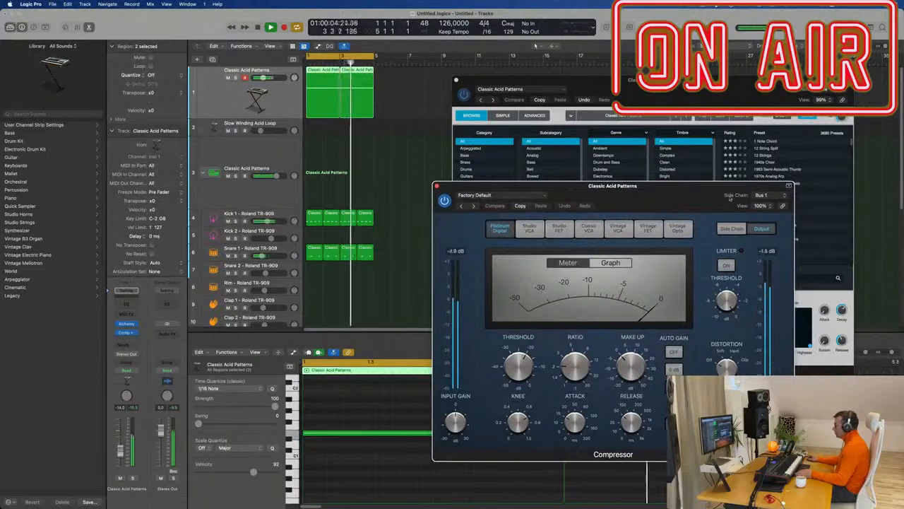
left_click(727, 195)
mouse_move(593, 181)
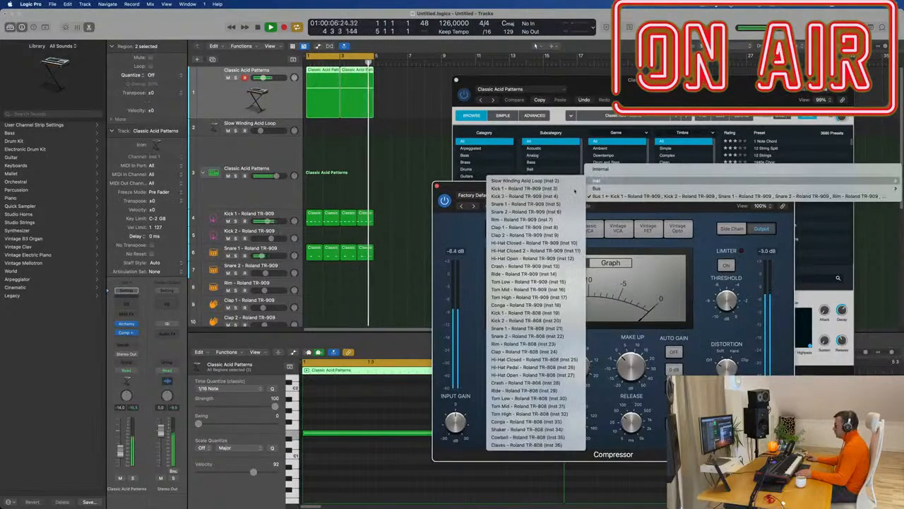
left_click(524, 187)
left_click_drag(640, 187, 567, 187)
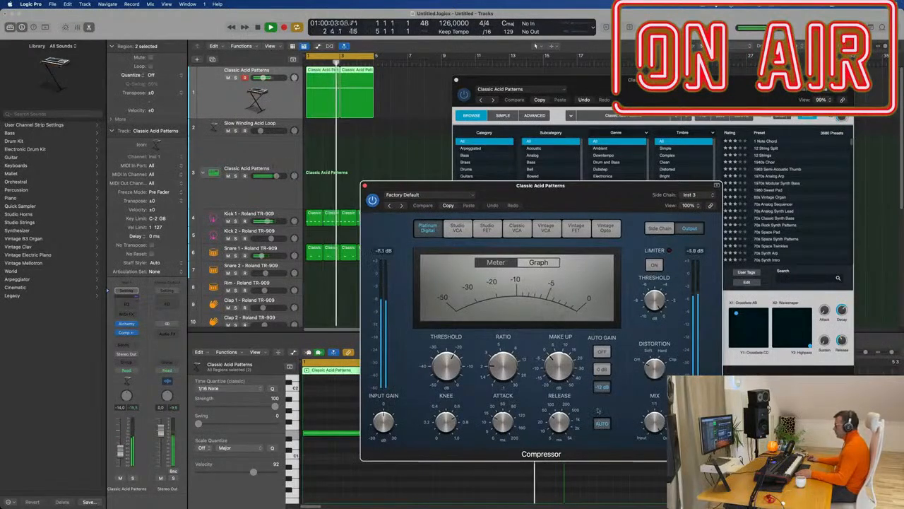
Toggle the Compressor's automatic release, lower its Threshold to about -23 dB, raise the Ratio and close the plug-in window.
left_click(601, 422)
left_click_drag(498, 346, 497, 348)
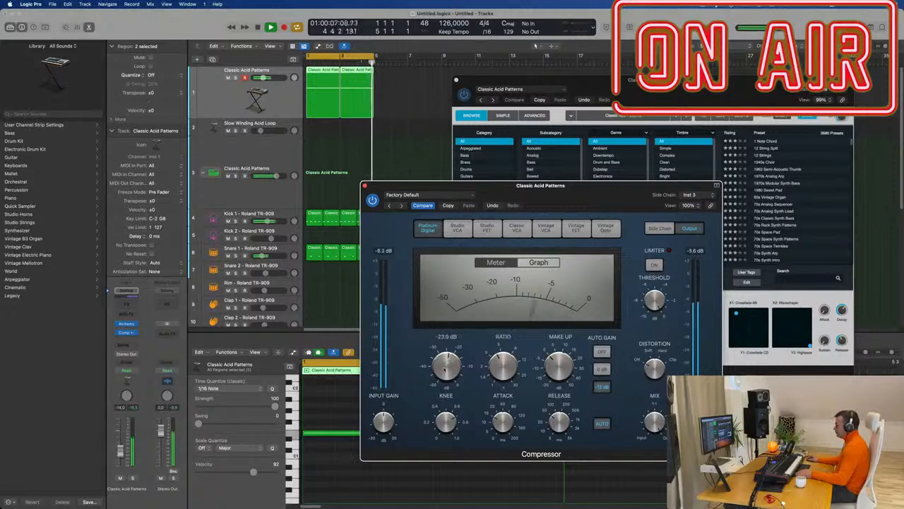
left_click_drag(366, 189, 366, 187)
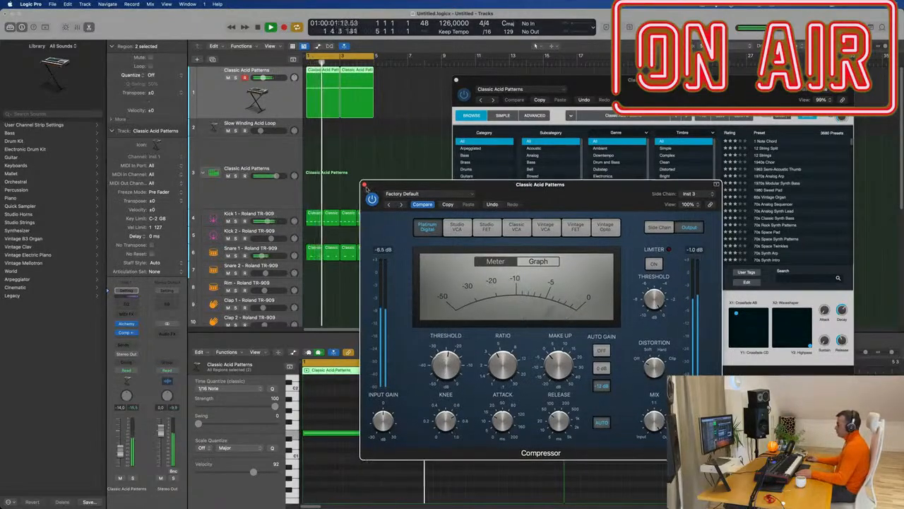
left_click(364, 185)
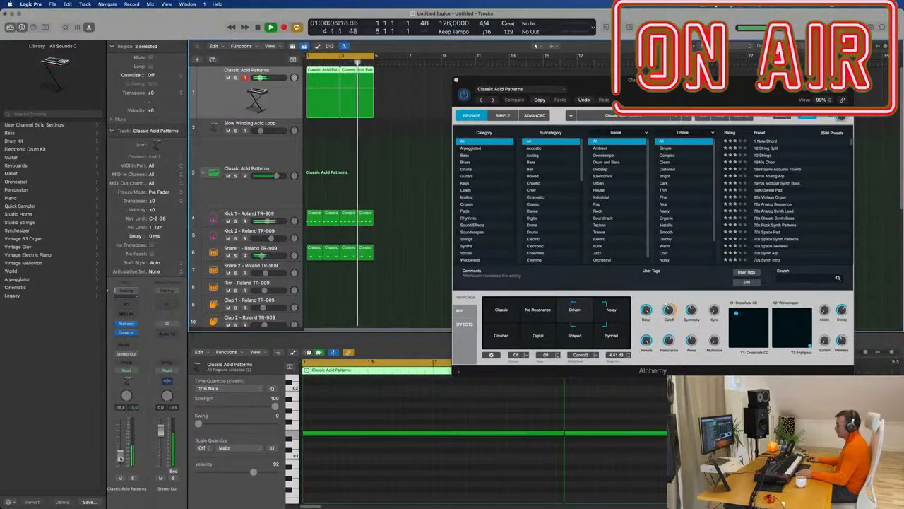
Insert a stereo Vintage Tube EQ after the Compressor on the Classic Acid Patterns channel.
left_click(136, 332)
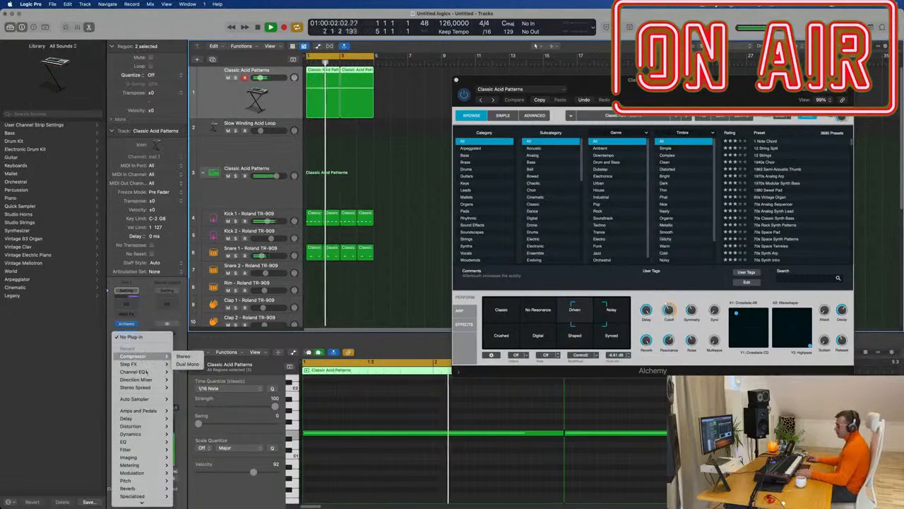
scroll(152, 360, "down", 2)
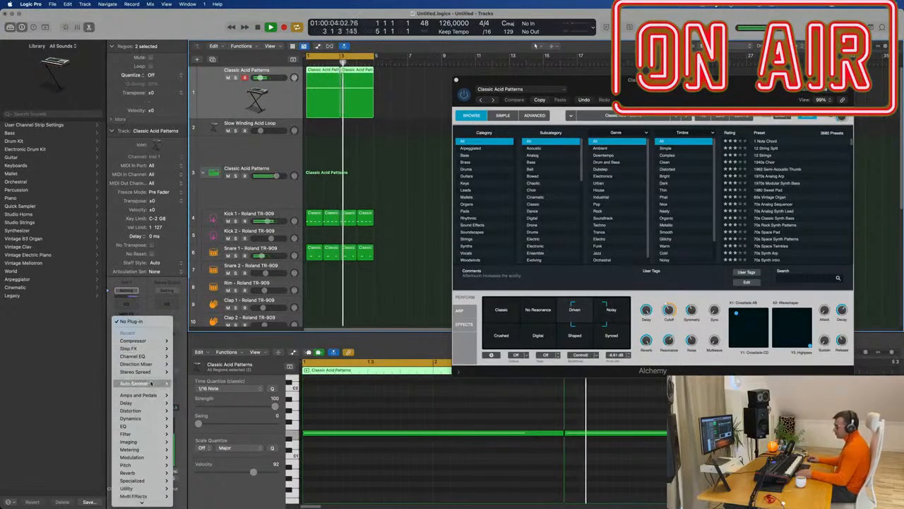
mouse_move(161, 357)
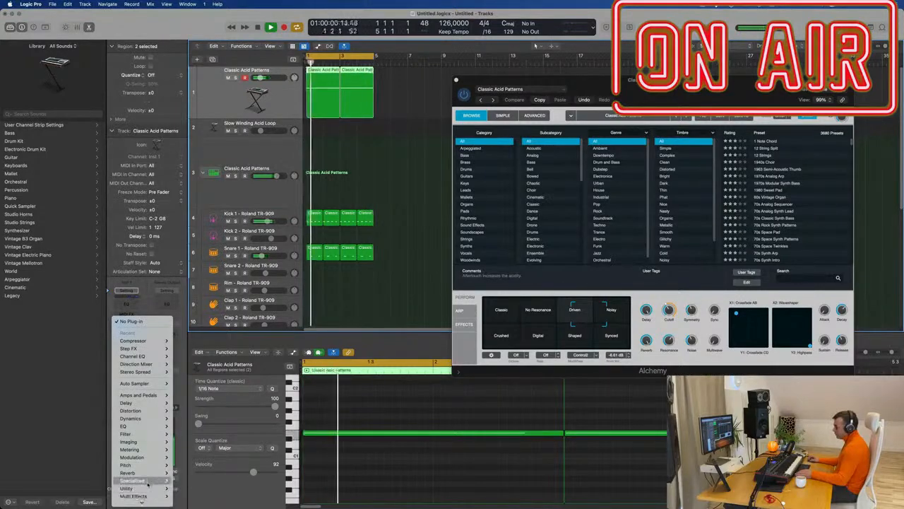
mouse_move(146, 436)
mouse_move(201, 457)
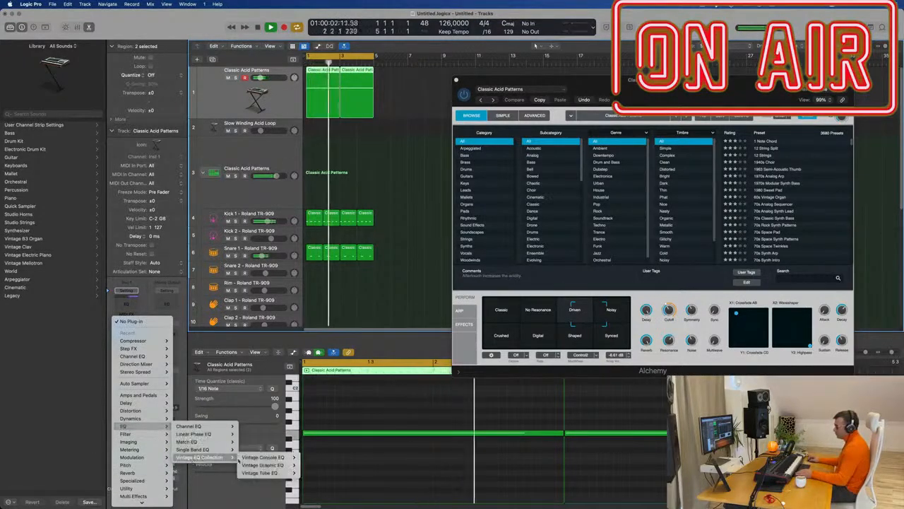
mouse_move(244, 458)
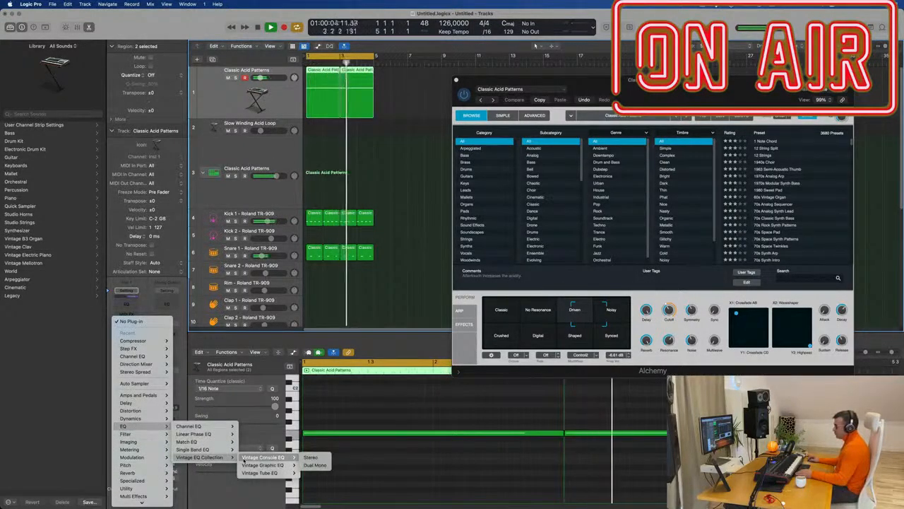
left_click(310, 472)
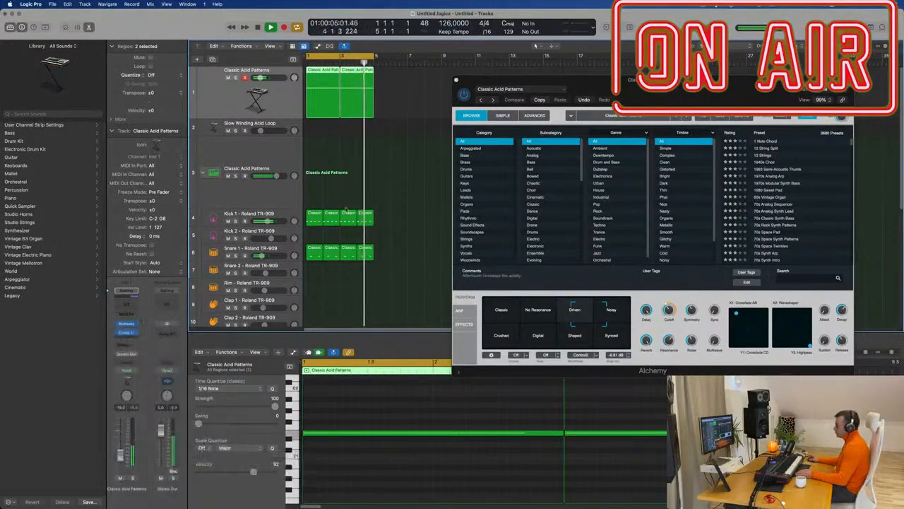
Load the Big Synth preset in the Vintage Tube EQ and close its window.
left_click(373, 111)
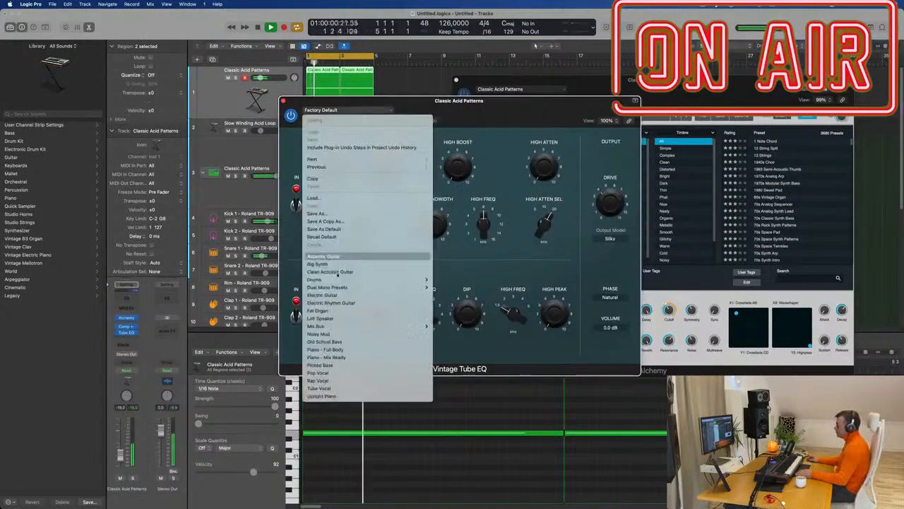
left_click(339, 263)
left_click_drag(475, 118, 465, 168)
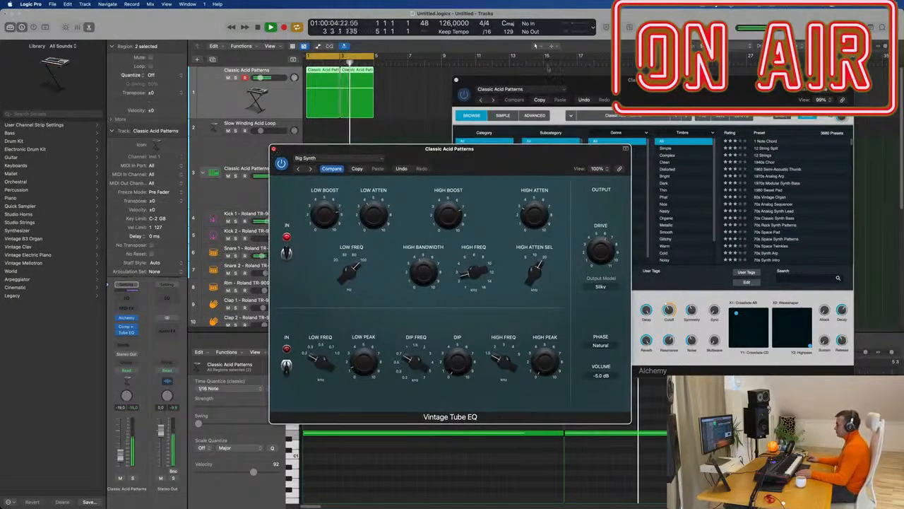
left_click(274, 149)
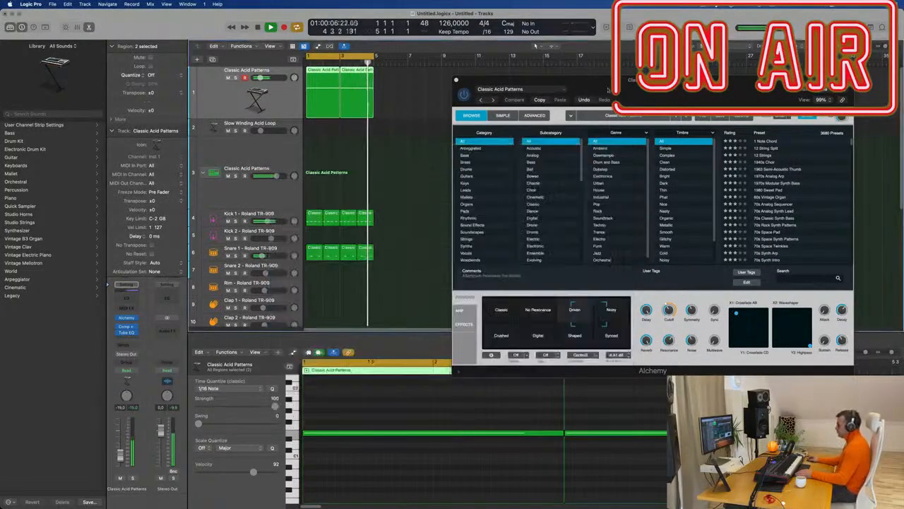
Reposition the Alchemy window and slightly raise its Resonance.
left_click_drag(537, 79, 438, 123)
left_click_drag(571, 384, 573, 377)
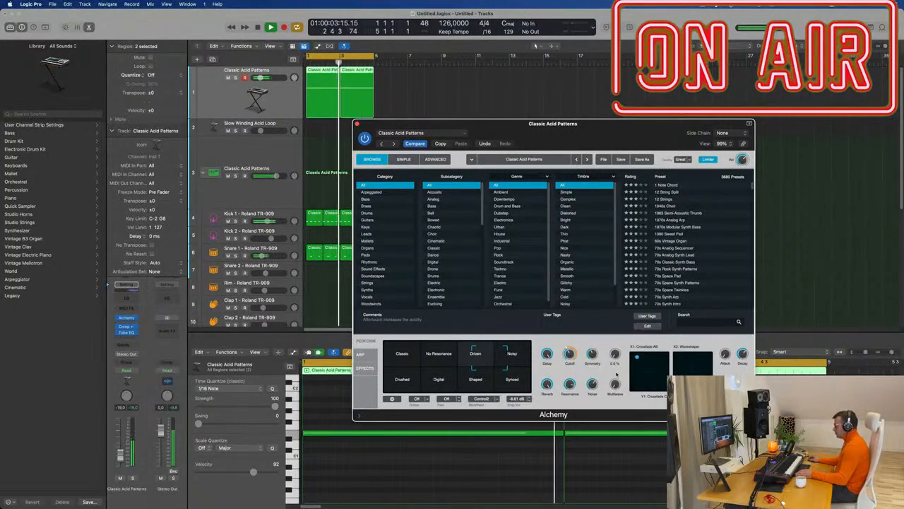
Move the Alchemy window aside and duplicate the first Classic Acid Patterns track with its settings.
left_click_drag(606, 130, 653, 117)
left_click(209, 102)
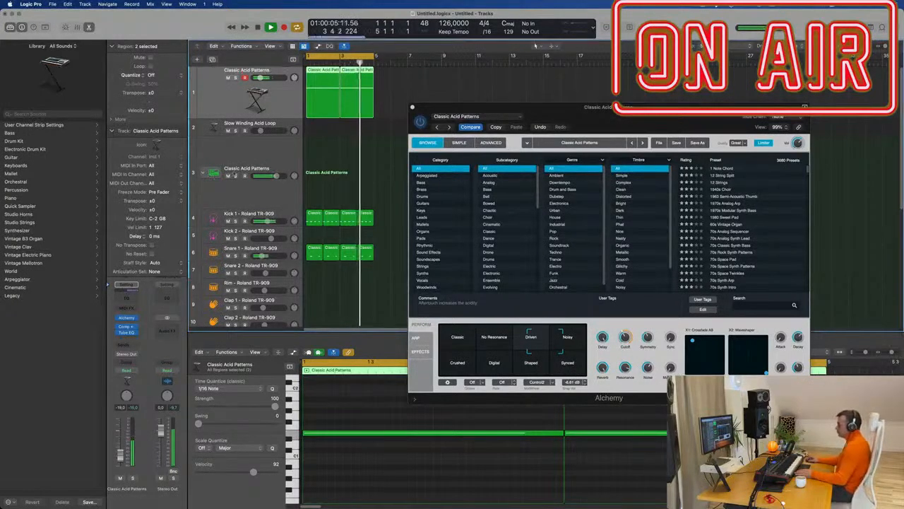
left_click(212, 59)
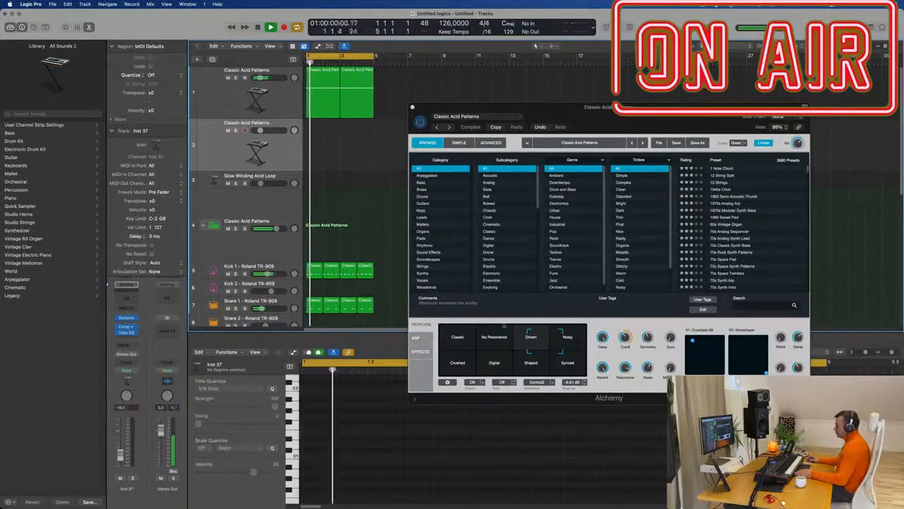
Choose the Classic snapshot in the duplicate track's Alchemy and raise the arpeggiator's Pattern setting.
left_click(126, 318)
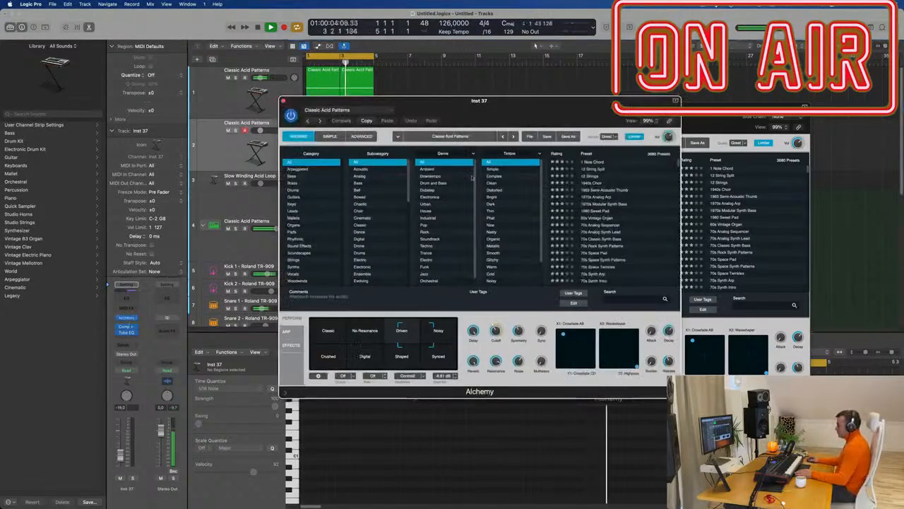
left_click(327, 334)
left_click_drag(466, 109, 548, 97)
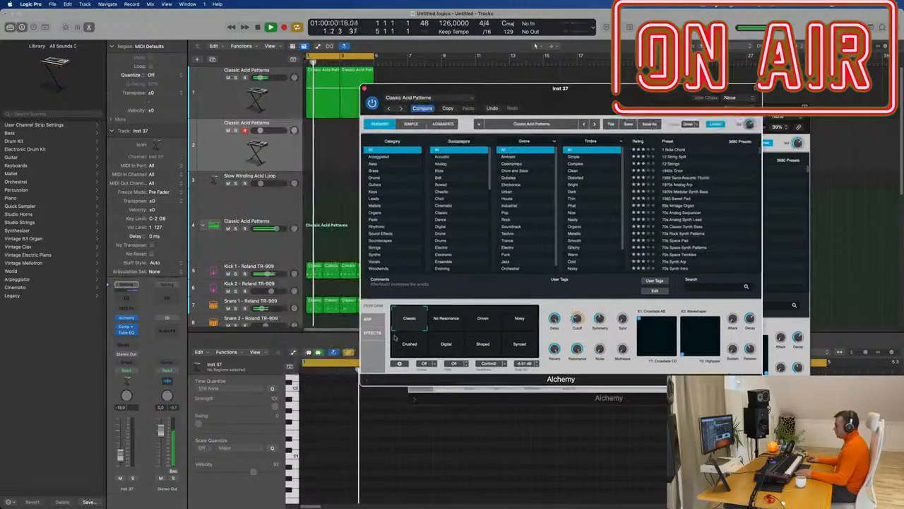
left_click(367, 318)
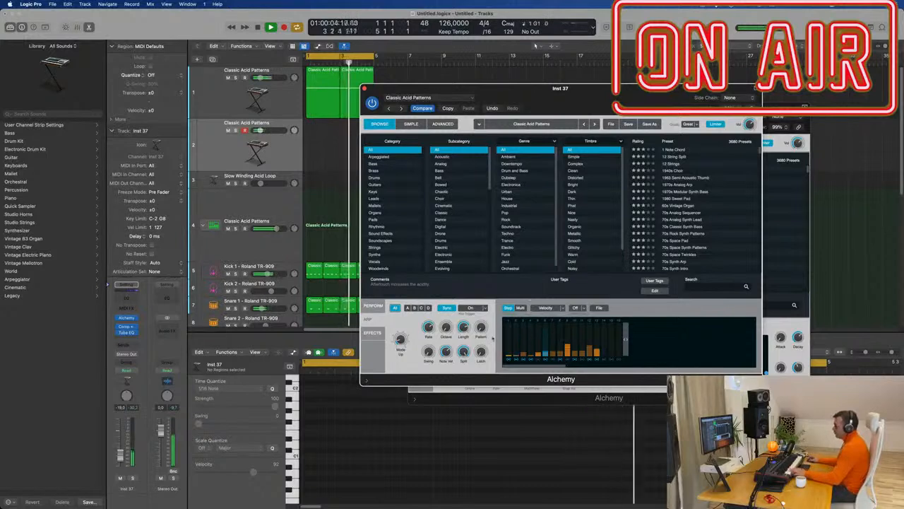
left_click_drag(479, 329, 480, 325)
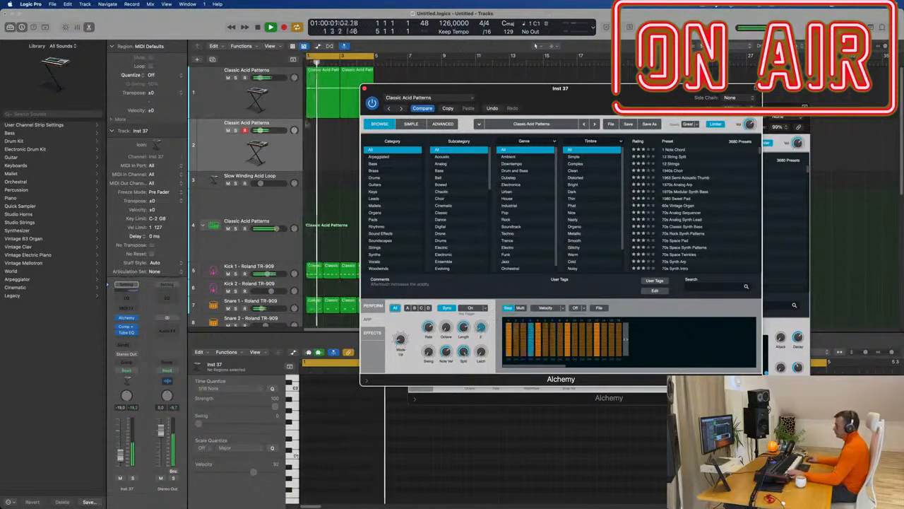
Copy the first acid region onto the duplicate track at bars 1 and 3, and play both copies.
left_click(324, 73)
left_click_drag(325, 76, 325, 132)
left_click_drag(569, 90, 741, 88)
key("space")
left_click_drag(321, 135, 355, 132)
left_click(227, 151)
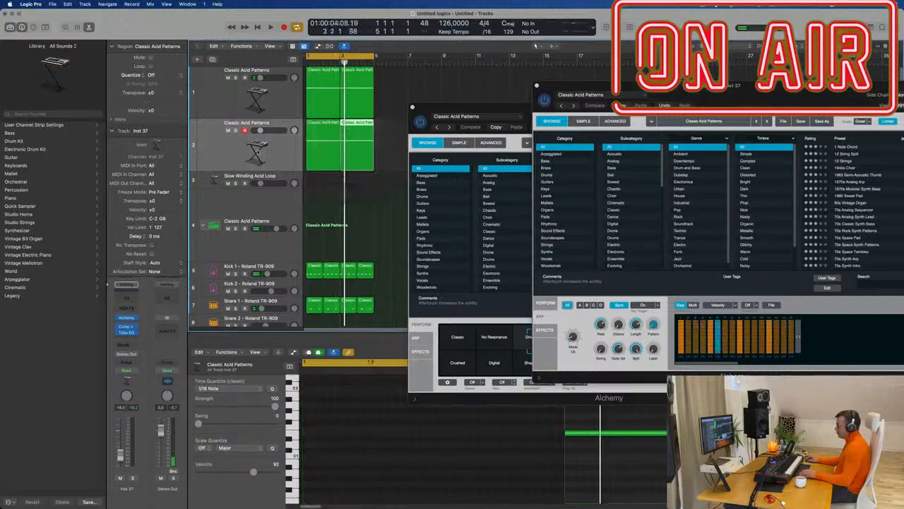
key("space")
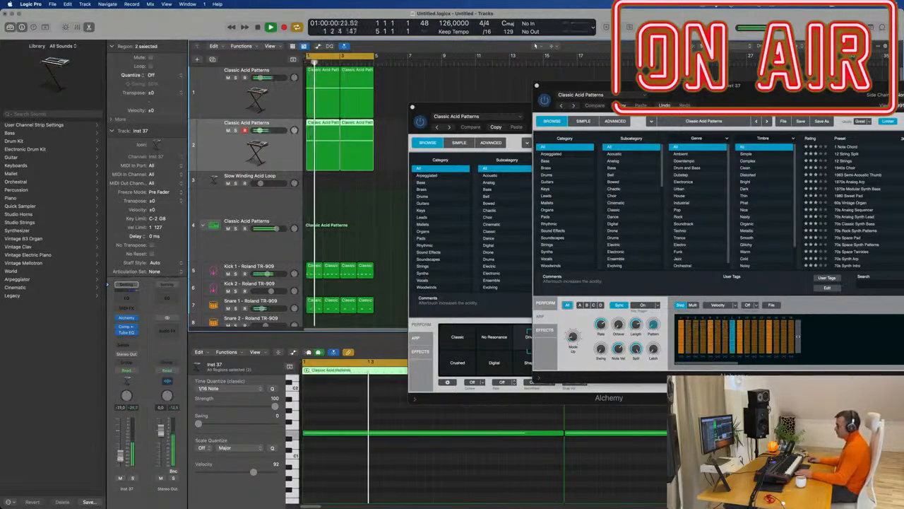
Transpose both notes in the duplicate track's regions down one octave.
left_click_drag(716, 86, 746, 76)
key("space")
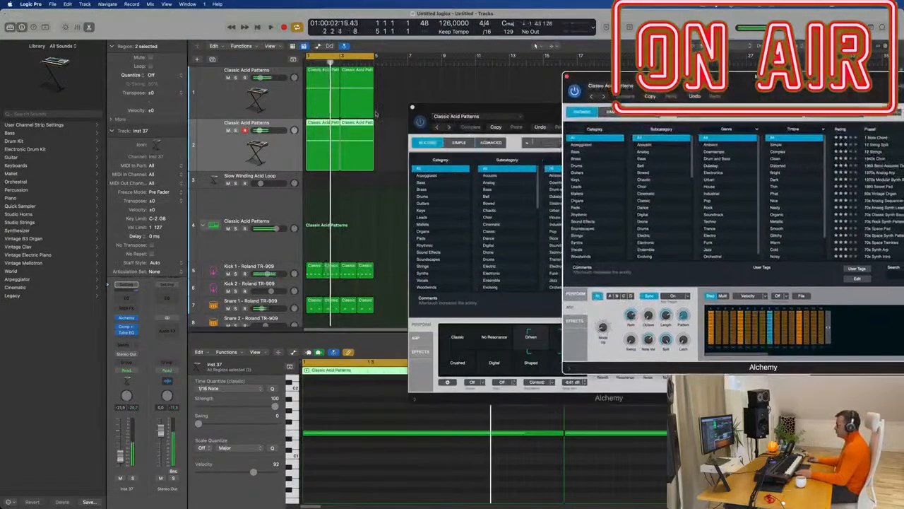
left_click(380, 137)
left_click(284, 160)
left_click(382, 463)
key("super+a")
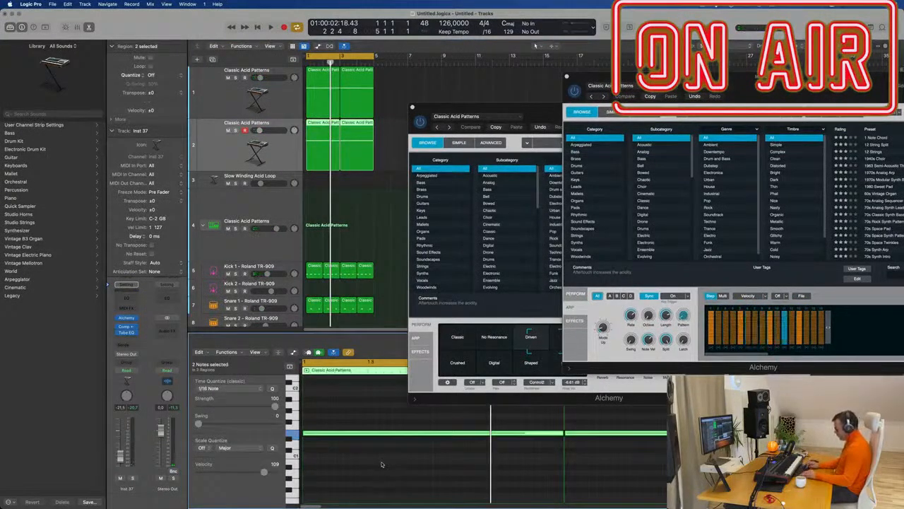
key("alt+shift+Down")
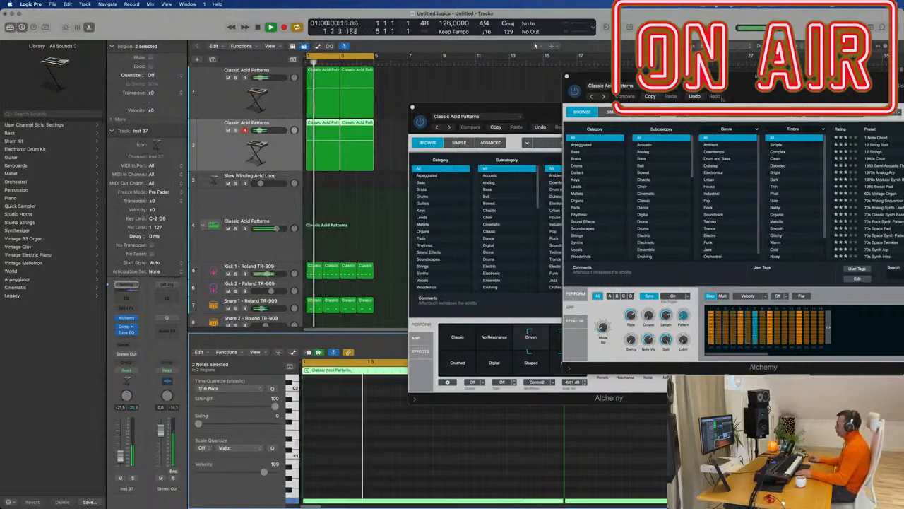
Show the Perform controls in the duplicate track's Alchemy and clear the plug-in windows away from the arrangement.
left_click_drag(782, 81, 606, 65)
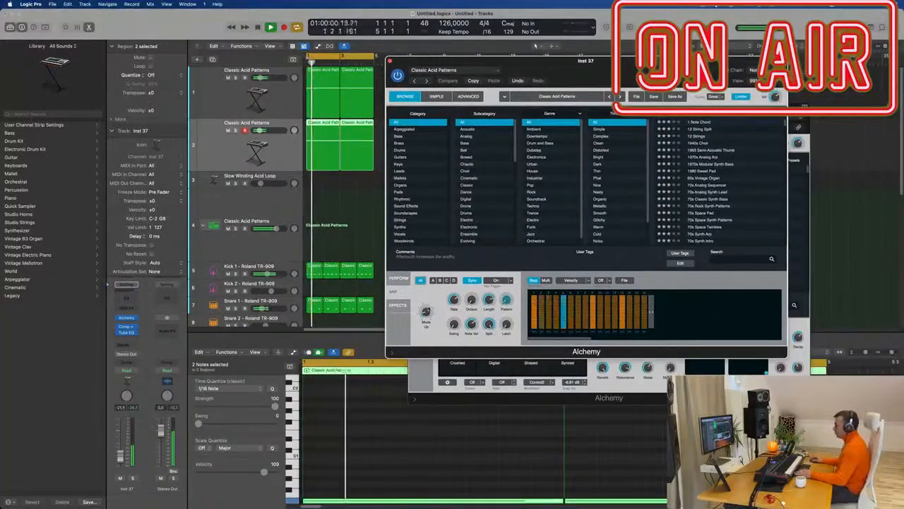
left_click(398, 279)
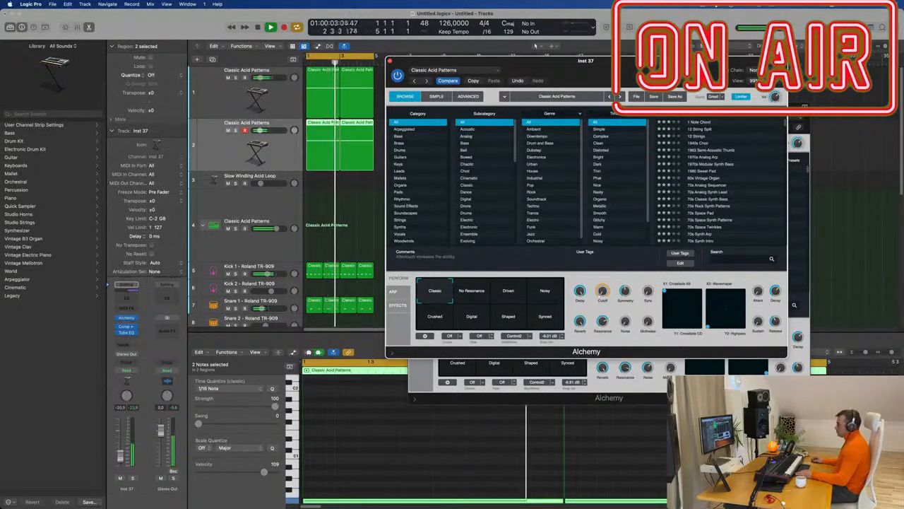
left_click_drag(558, 62, 809, 113)
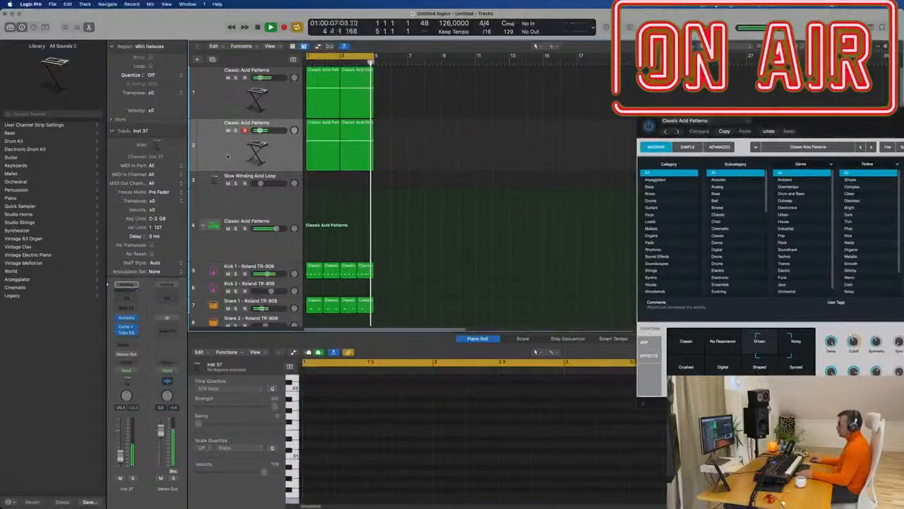
Enlarge the Slow Winding Acid Loop track and copy the first acid region onto it at bar 1.
left_click(221, 156)
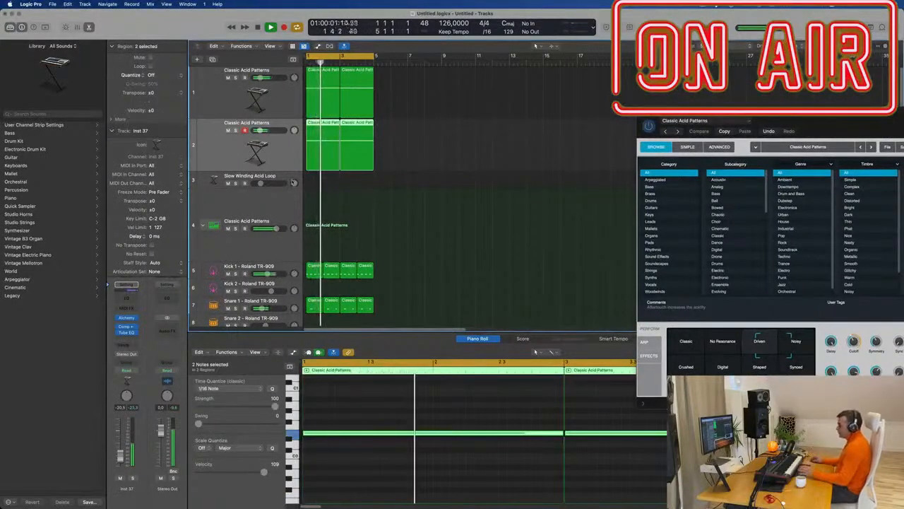
left_click(272, 186)
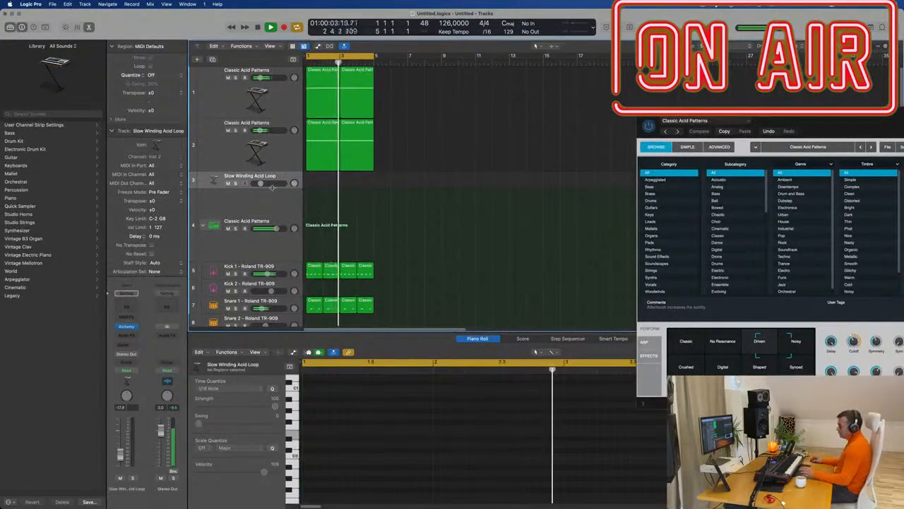
left_click_drag(272, 187, 272, 228)
left_click_drag(322, 83, 322, 199)
Transpose the note in the Slow Winding Acid Loop region up two octaves and repeat the region at bar 3.
key("space")
left_click_drag(374, 411, 396, 491)
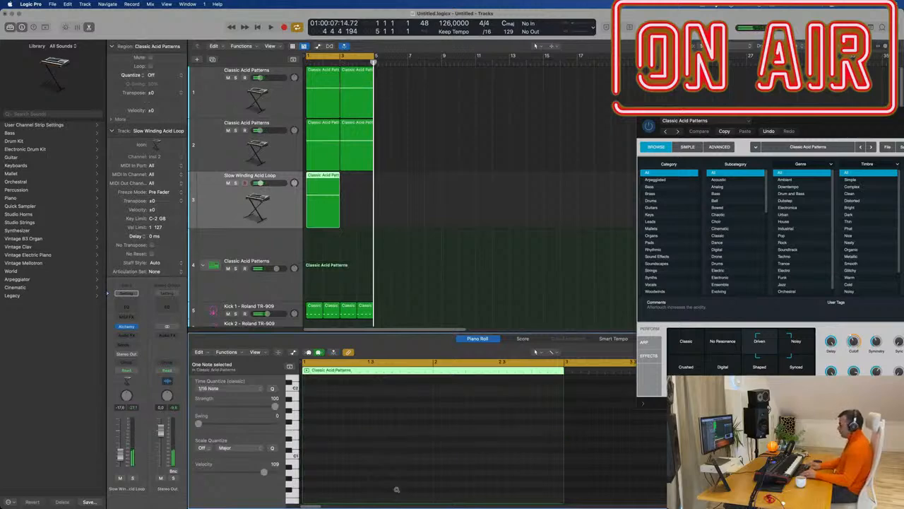
key("super+r")
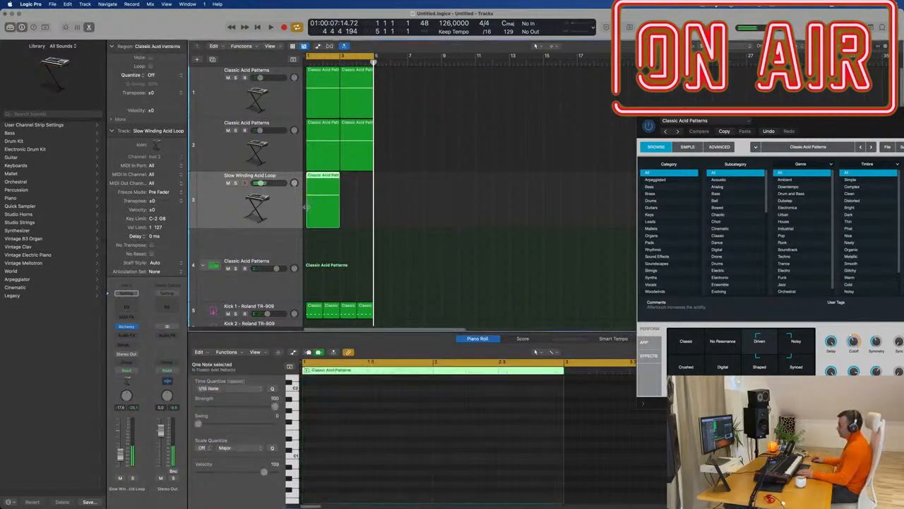
left_click_drag(780, 119, 565, 108)
key("space")
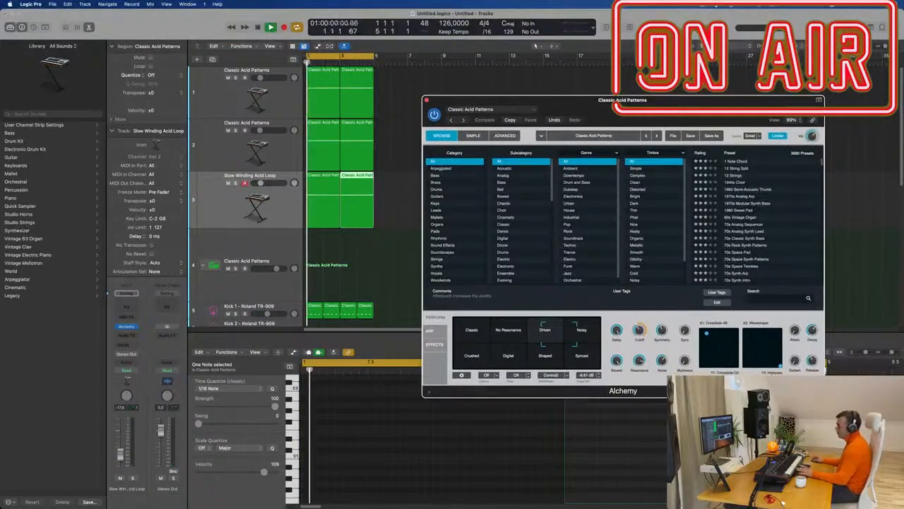
left_click(286, 207)
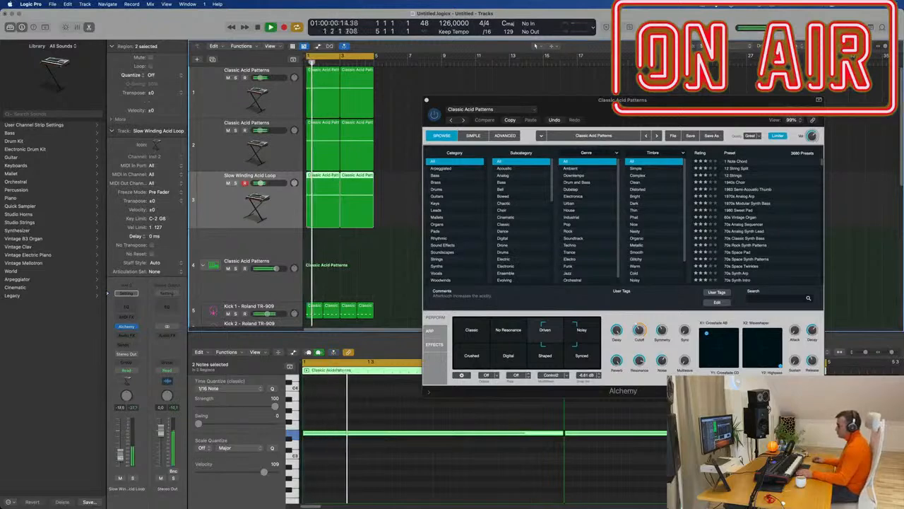
Audition the Down Sweep and Down/Up Resonant snapshots in Slow Winding Acid Loop's Alchemy, and settle on Up/Down Resonant.
left_click(125, 327)
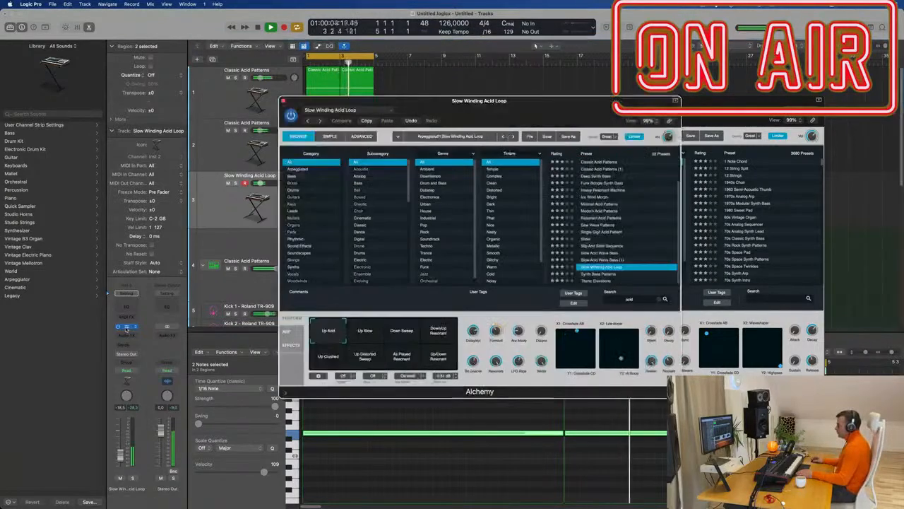
left_click_drag(573, 109, 683, 70)
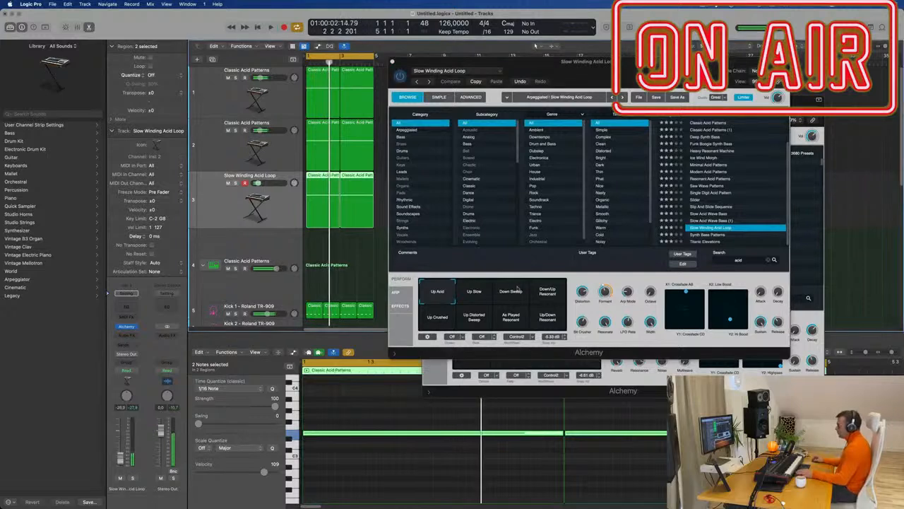
left_click(507, 295)
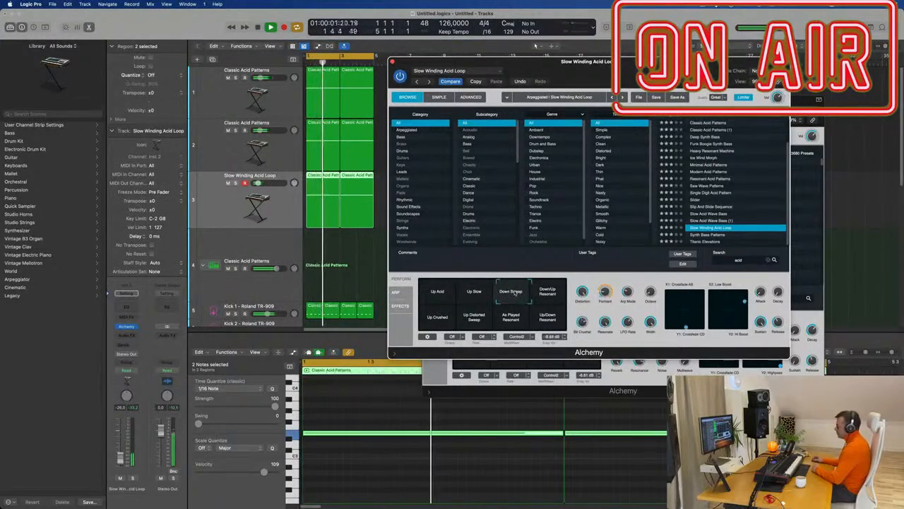
left_click(547, 293)
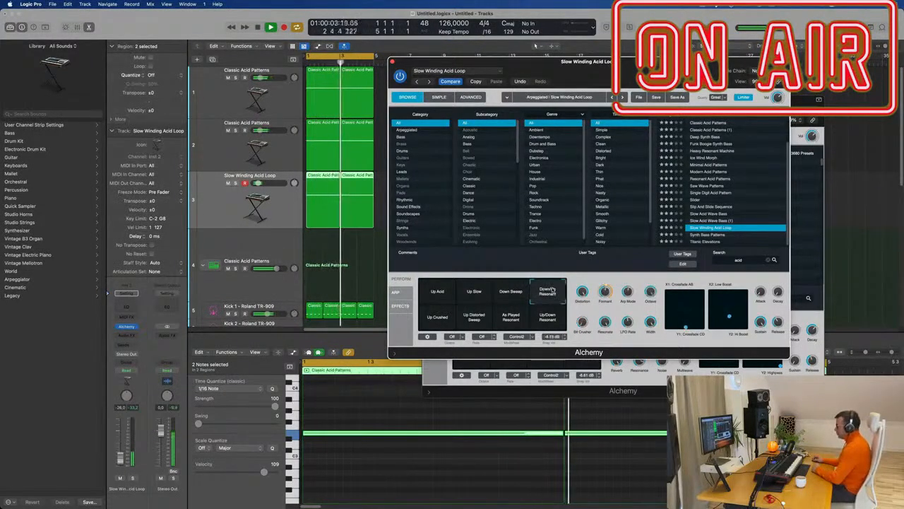
left_click(550, 322)
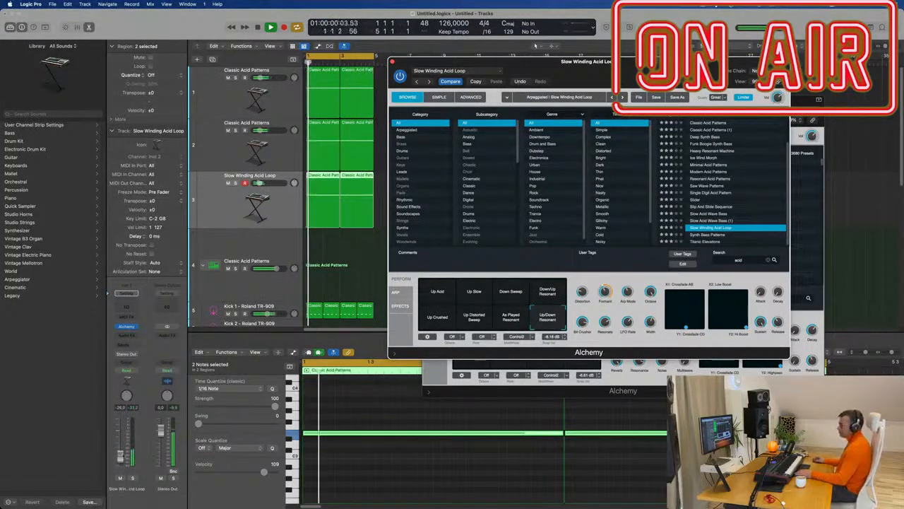
Set the Slow Winding Acid Loop volume to about -21 dB and morph its Alchemy snapshots between Up Acid, Up Slow, Up Crushed and Up Distorted Sweep.
left_click_drag(258, 183, 260, 183)
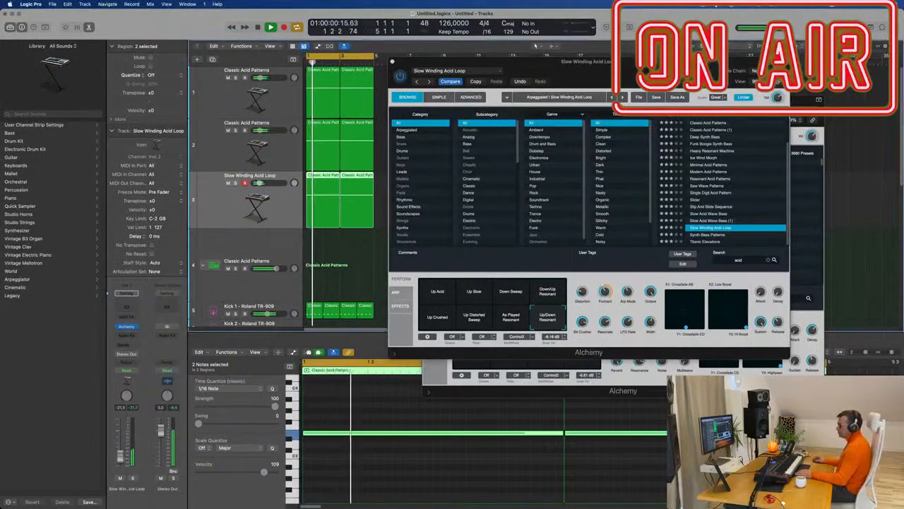
left_click(511, 318)
left_click(474, 318)
left_click(434, 320)
left_click(477, 324)
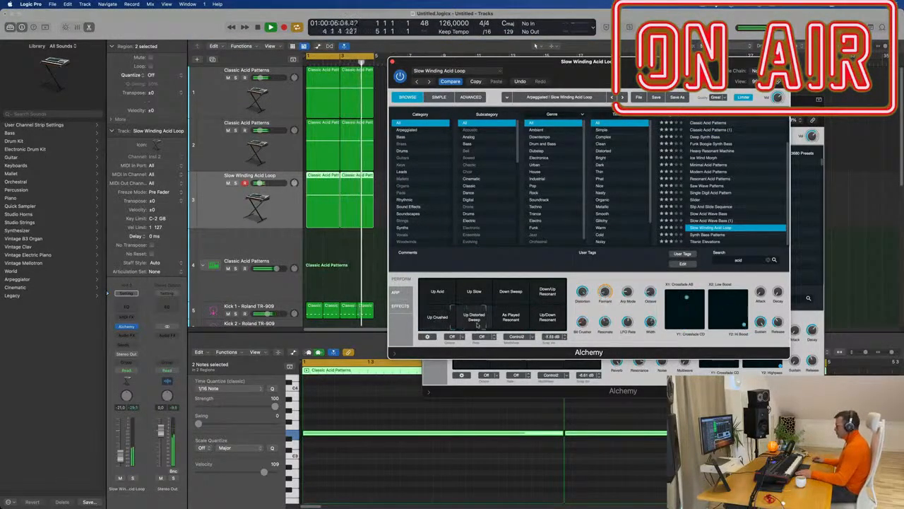
left_click(480, 296)
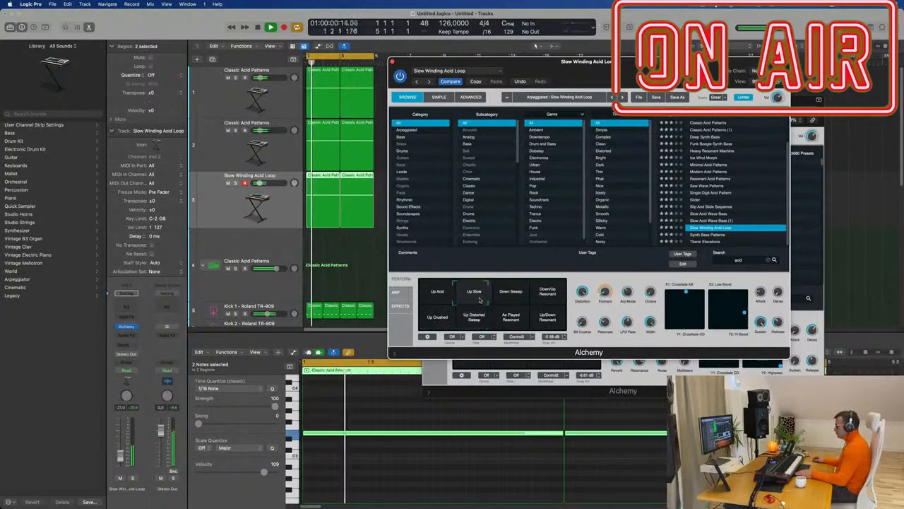
mouse_move(484, 299)
left_mouse_down()
mouse_move(468, 300)
mouse_move(474, 306)
left_mouse_up()
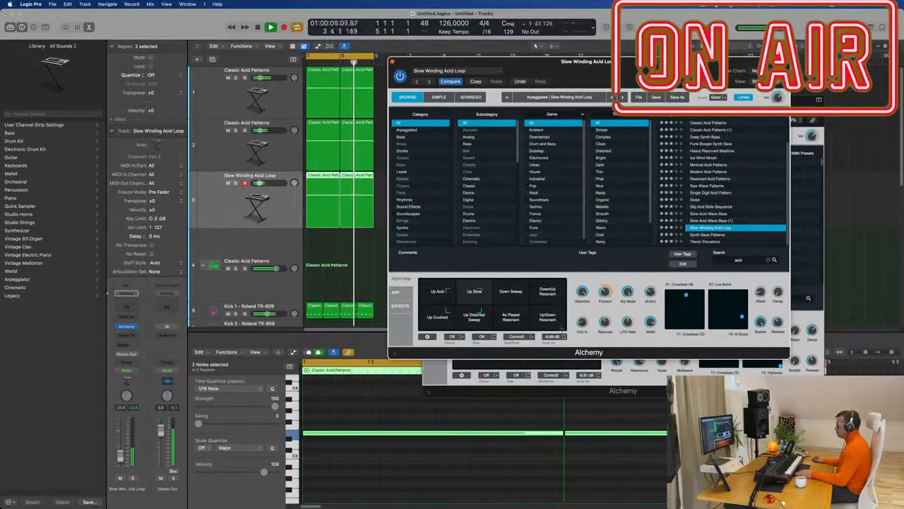
left_click_drag(592, 61, 573, 68)
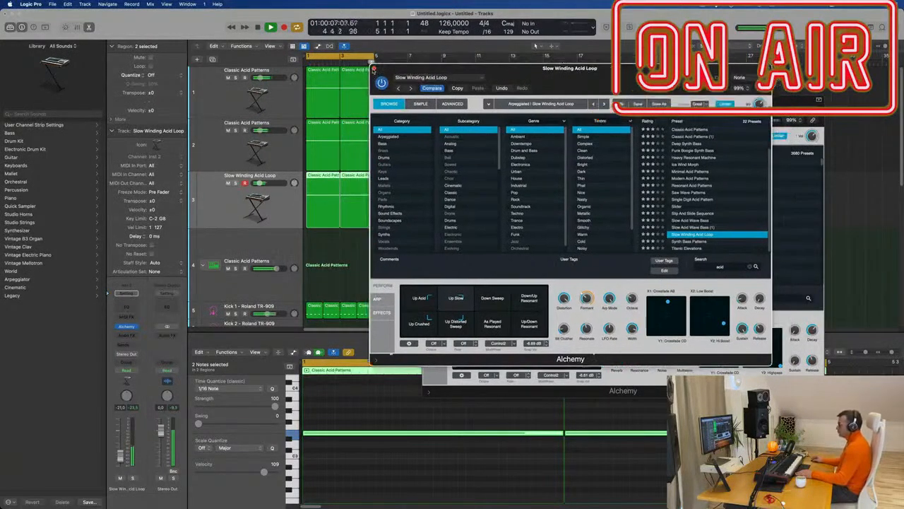
left_click(374, 69)
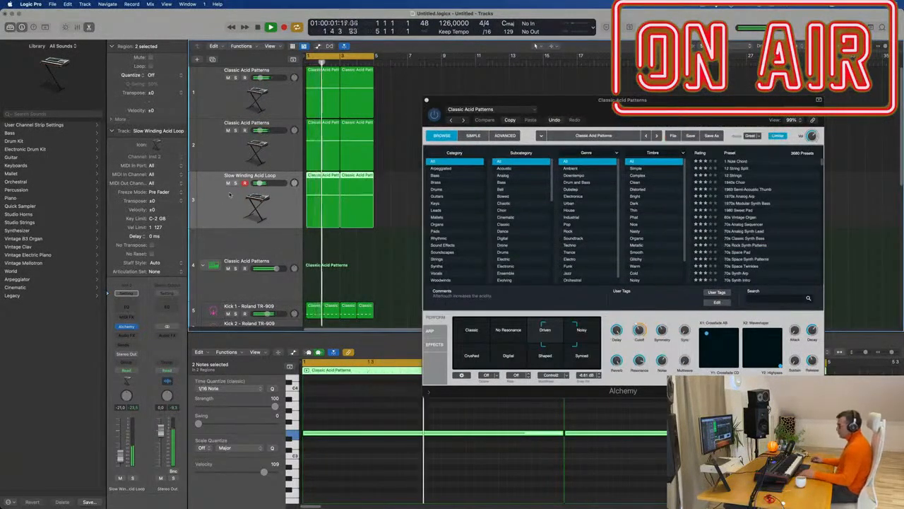
Copy the compressor and Tube EQ from the second acid track's channel strip onto the Slow Winding Acid Loop channel.
key("x")
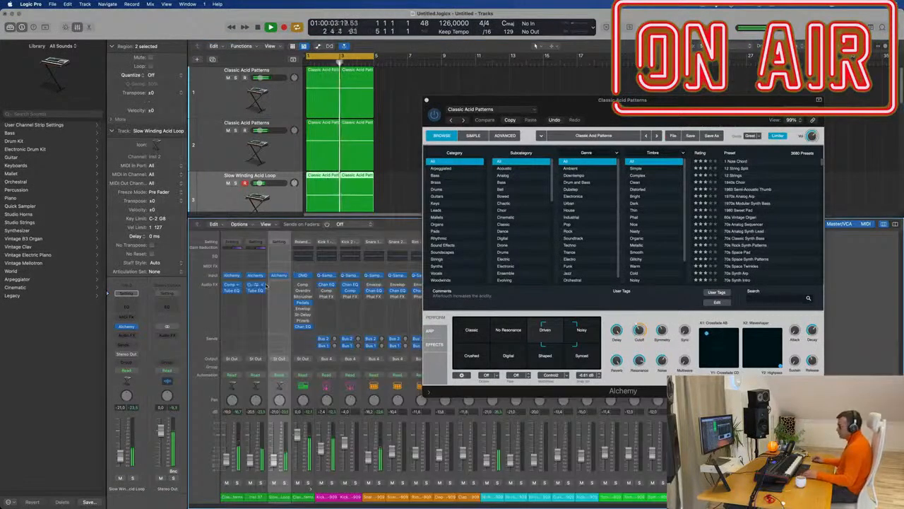
left_click_drag(276, 291, 274, 289)
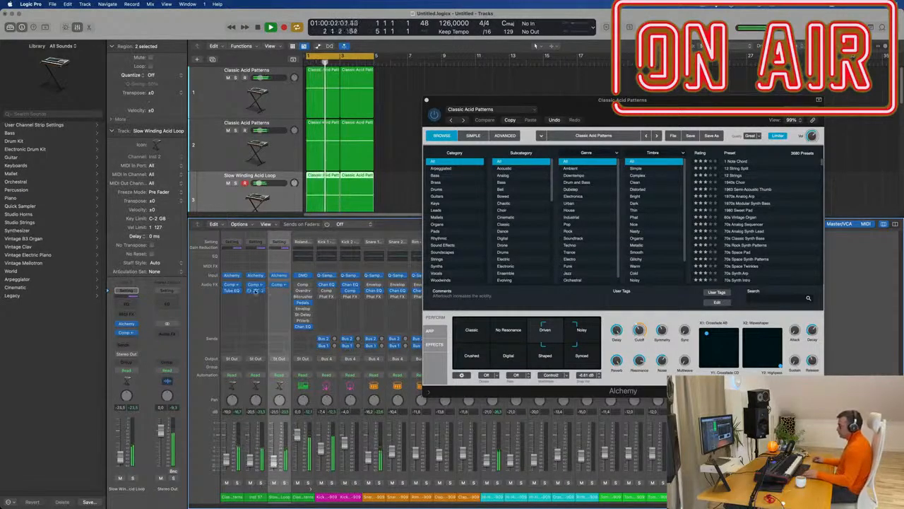
left_click_drag(281, 297, 278, 293)
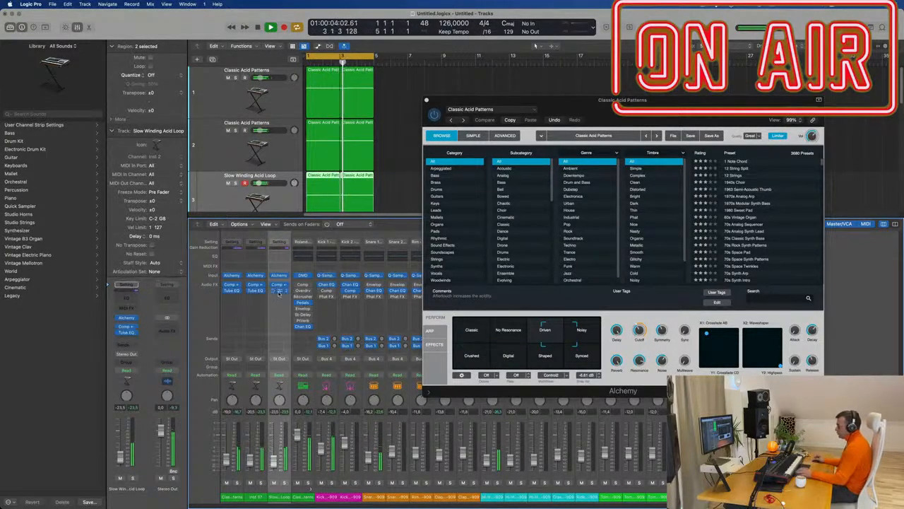
left_click(427, 100)
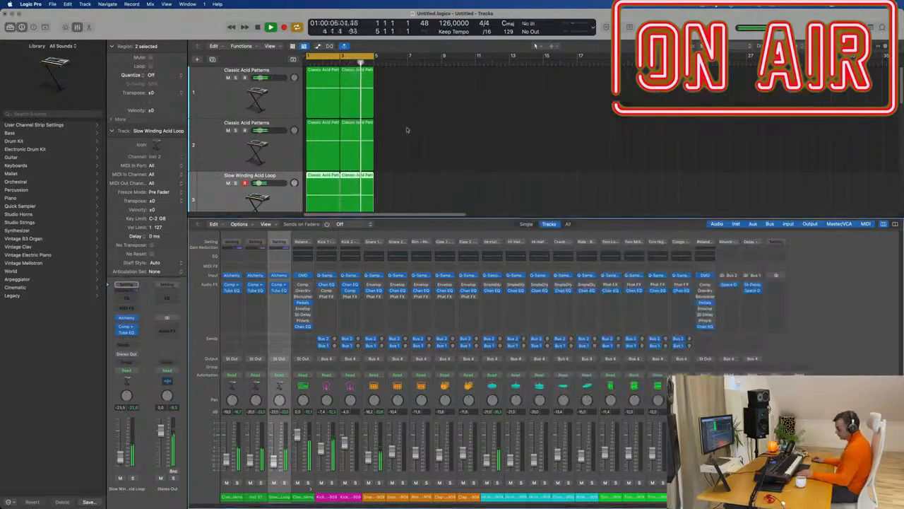
key("x")
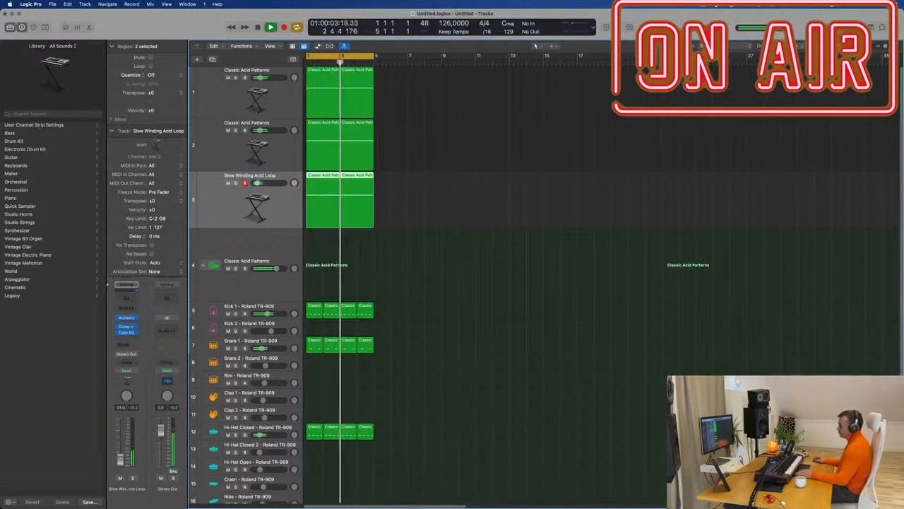
Add a Channel EQ to Slow Winding Acid Loop with a 12 dB/Oct low cut at 865 Hz.
left_click(133, 300)
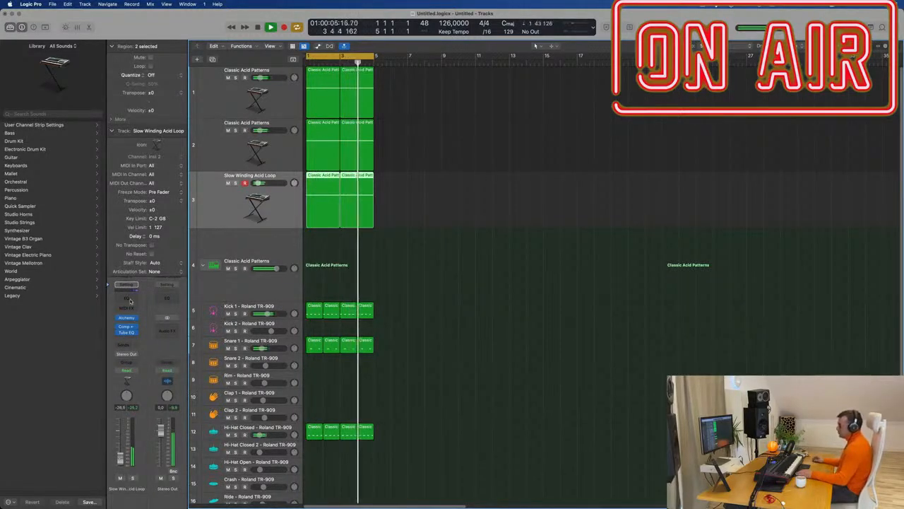
left_click(321, 139)
left_click_drag(326, 186, 625, 155)
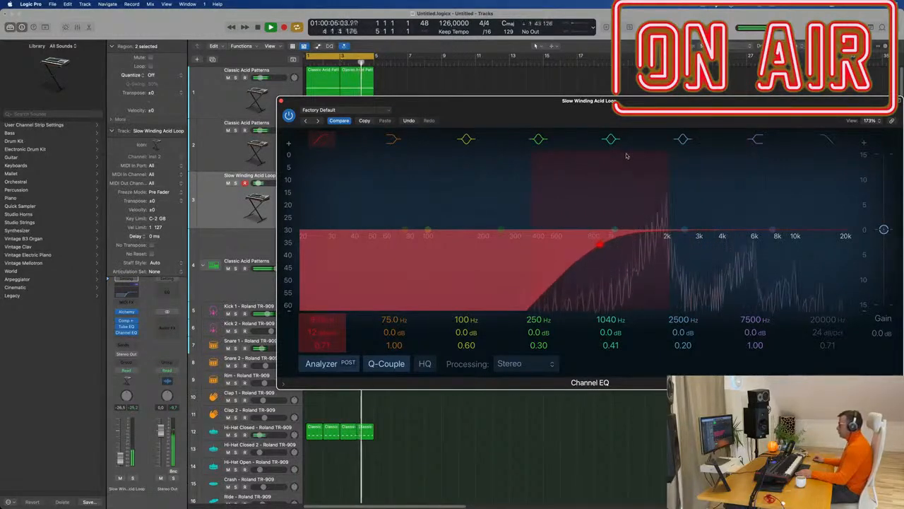
left_click(277, 202)
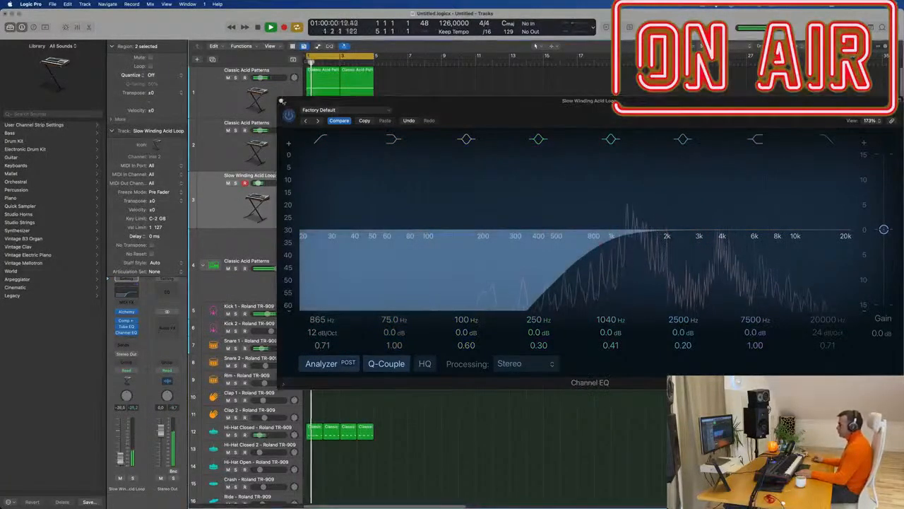
left_click(281, 101)
Repeat all regions in the arrangement three times so the loop runs to bar 17.
left_click(469, 150)
key("super+a")
key("super+r")
key("super+r")
key("super+r")
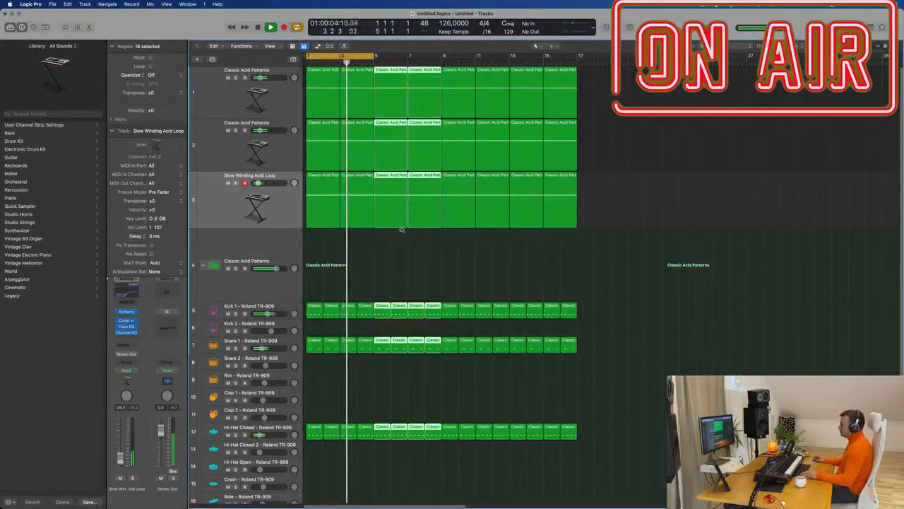
Extend the cycle range to bar 17 and restart playback from the beginning with no regions selected.
key("super+Left")
left_click_drag(364, 56, 540, 85)
key("Return")
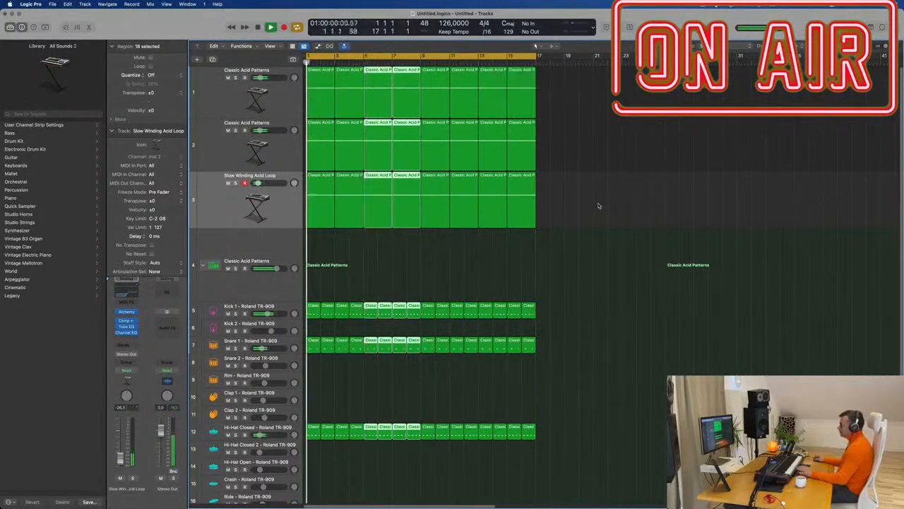
left_click(600, 206)
Mute the Slow Winding Acid Loop track and select the second Classic Acid Patterns track.
left_click(233, 106)
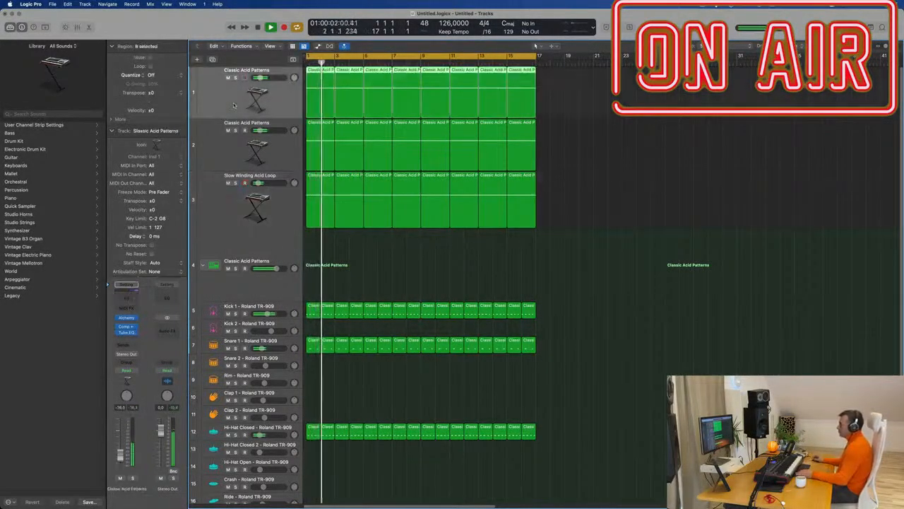
left_click(227, 182)
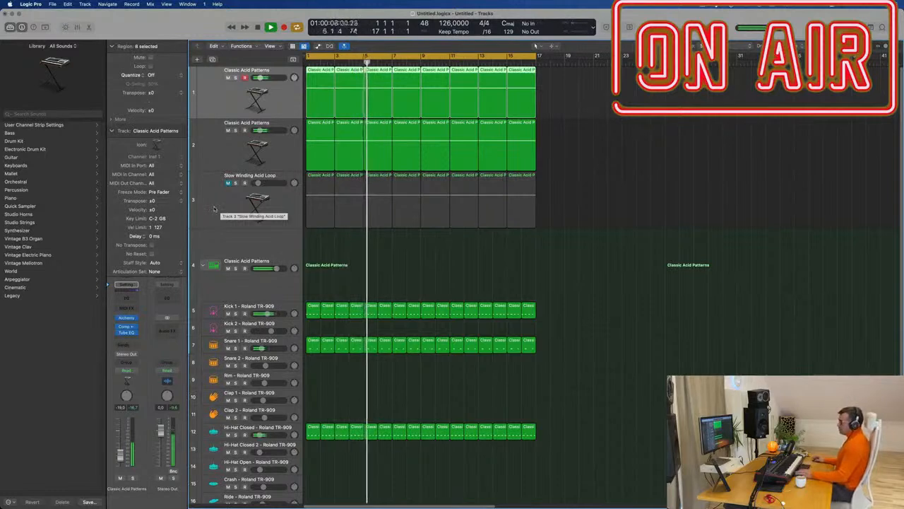
left_click(214, 209)
left_click(216, 154)
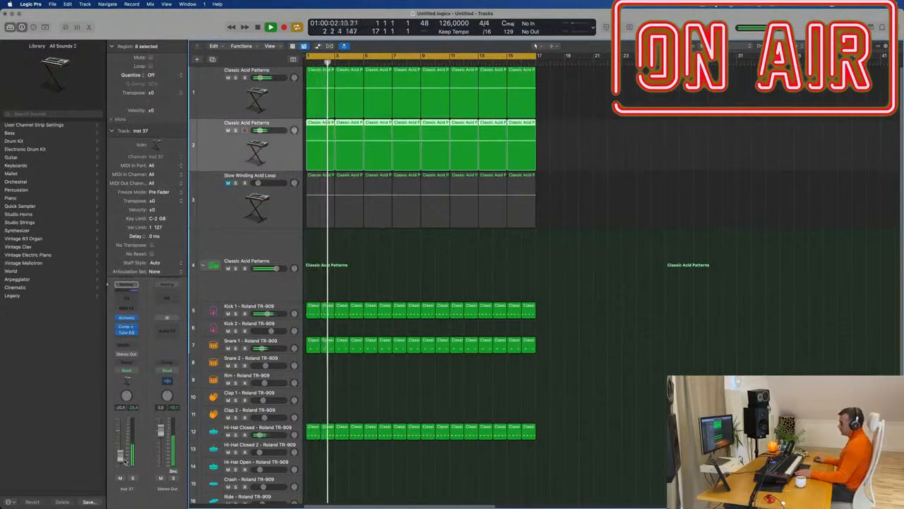
Copy the first Hi-Hat Closed region onto the Conga track at bar 1 and listen from the start.
scroll(373, 398, "down", 2)
scroll(374, 398, "down", 5)
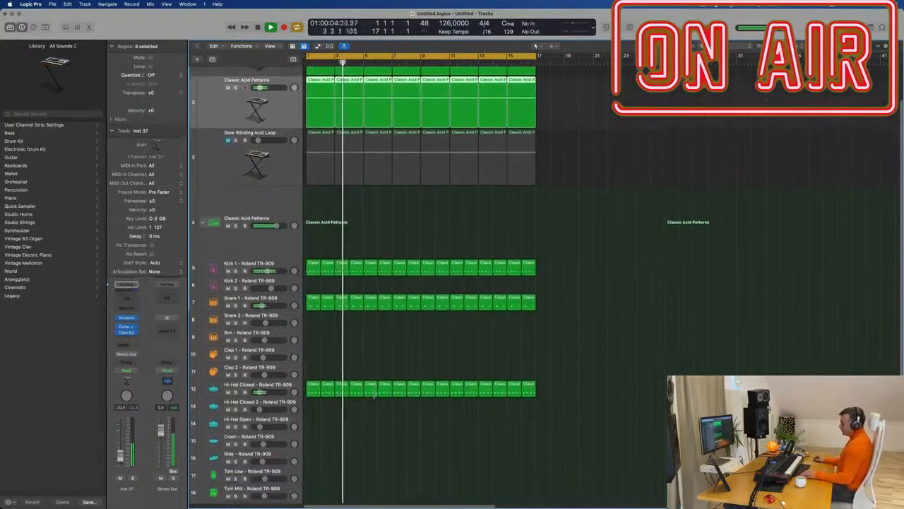
left_click(309, 332)
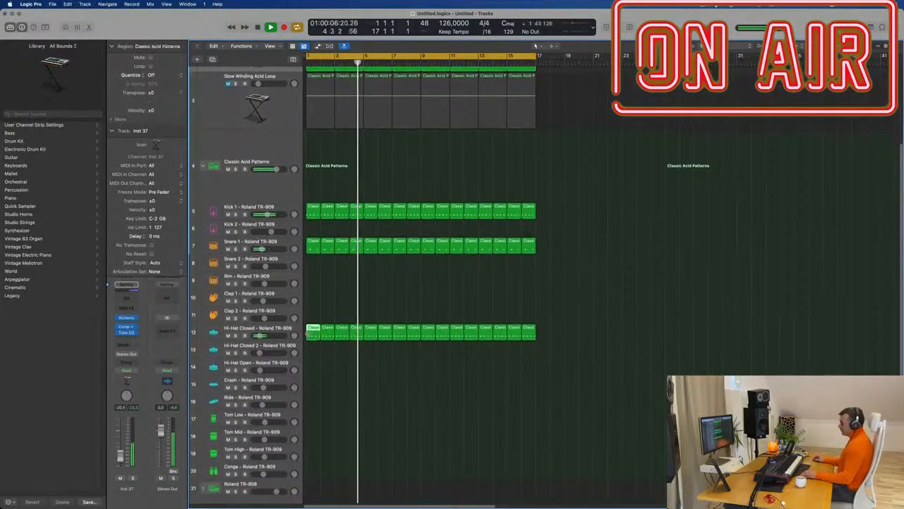
left_click_drag(309, 332, 311, 474)
key("Return")
key("space")
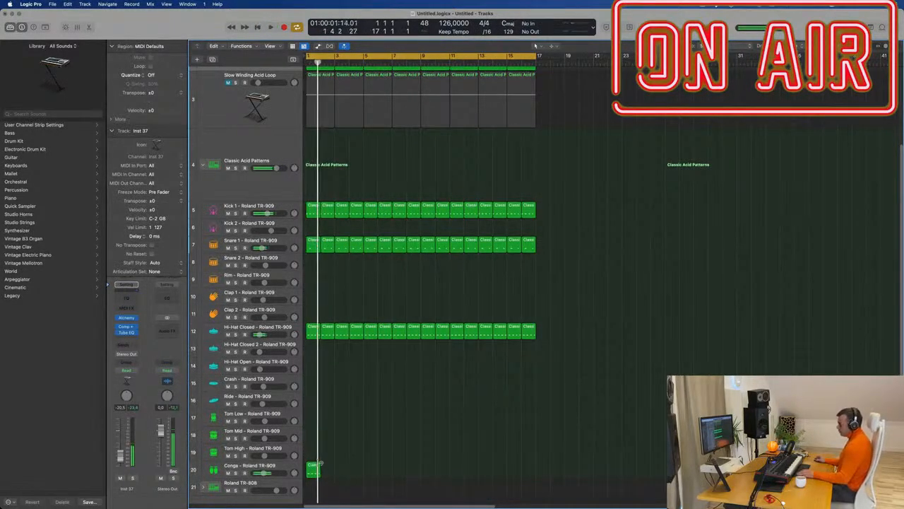
Delete the second note in the Conga region and shift its last note slightly earlier.
double_click(312, 466)
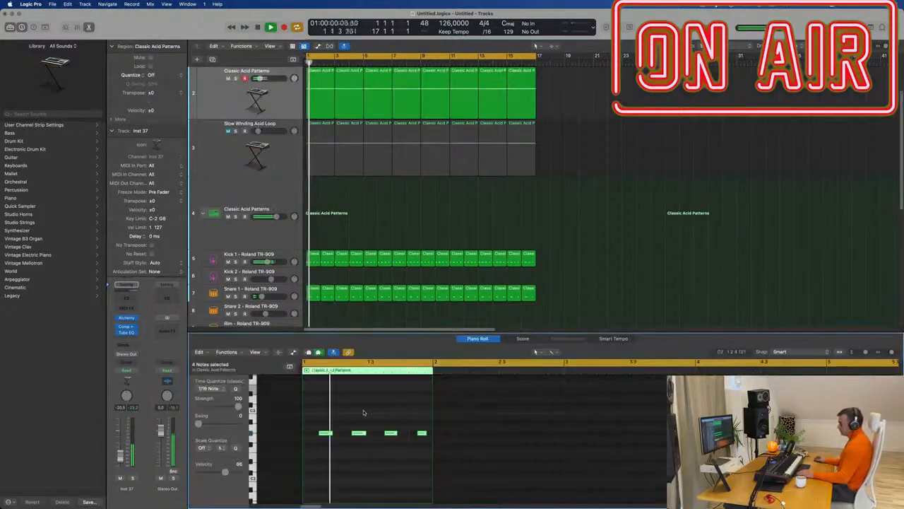
left_click_drag(380, 409, 354, 451)
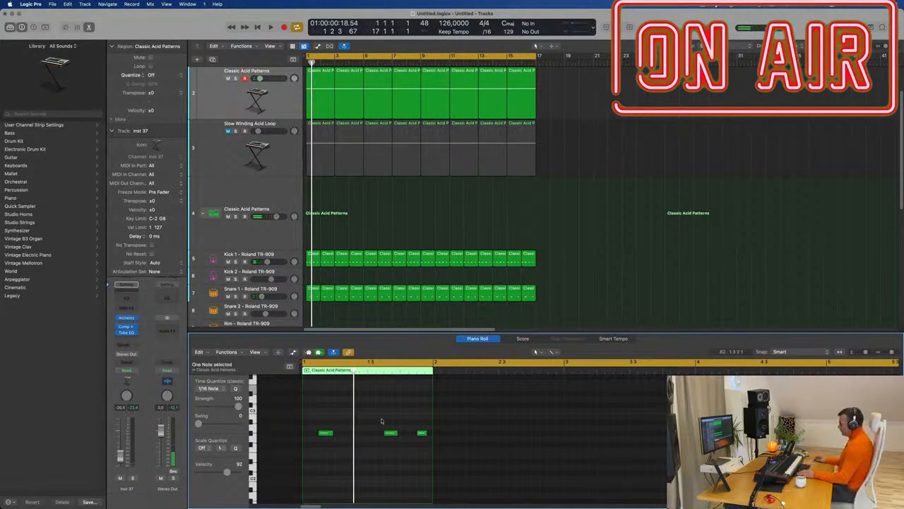
left_click_drag(311, 418, 452, 460)
key("space")
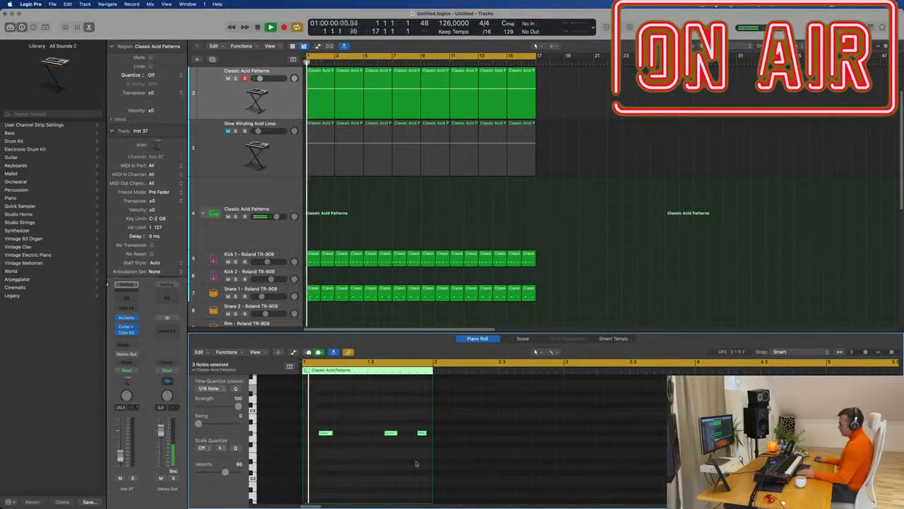
key("space")
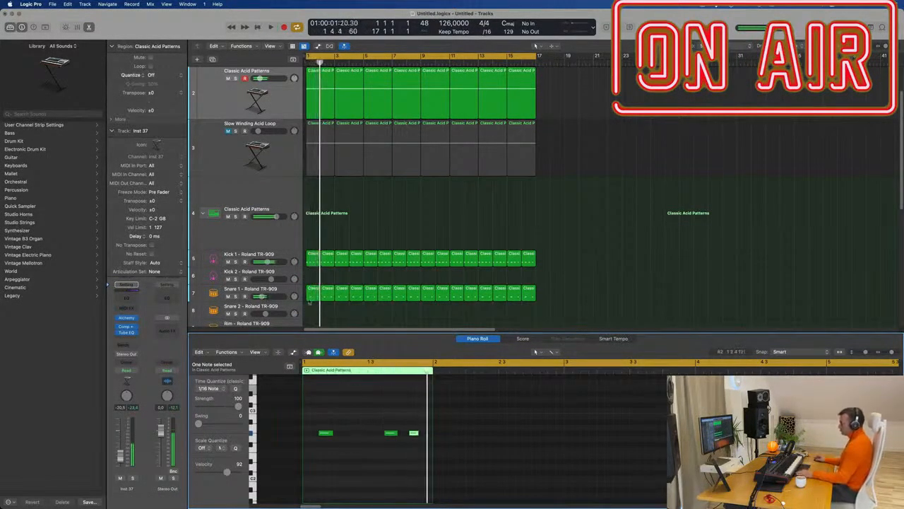
Repeat the one-bar Conga region 15 times so it fills the arrangement up to bar 17.
left_click(338, 312)
scroll(340, 310, "down", 5)
scroll(340, 305, "down", 5)
left_click_drag(368, 265, 310, 295)
key("super+r")
key("super+r")
key("super+r")
key("super+r")
key("super+r")
key("super+r")
key("super+r")
key("super+r")
key("super+r")
key("super+r")
key("super+r")
key("super+r")
key("super+r")
key("super+r")
key("super+r")
key("Return")
Select the notes in all Conga regions, transpose them up one octave and audition the result.
left_click(312, 283)
left_click_drag(590, 270, 307, 288)
key("super+a")
key("shift+alt+Up")
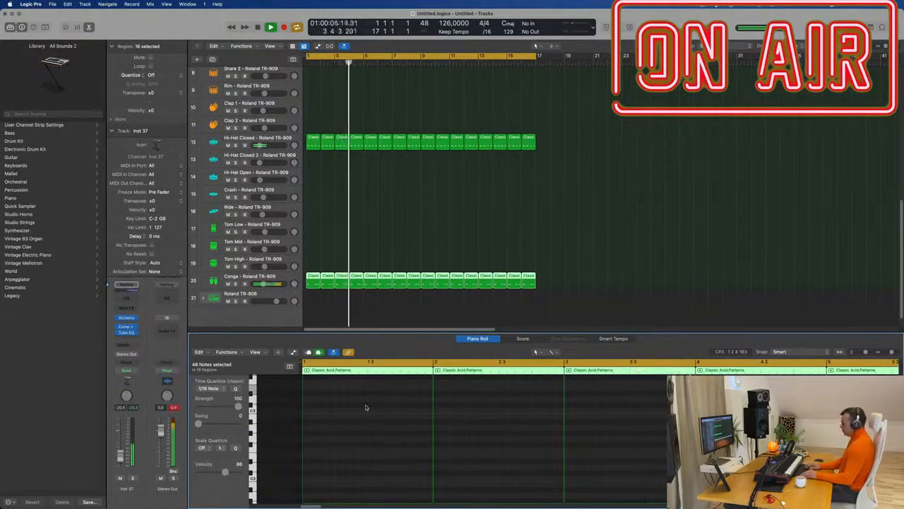
scroll(368, 429, "up", 10)
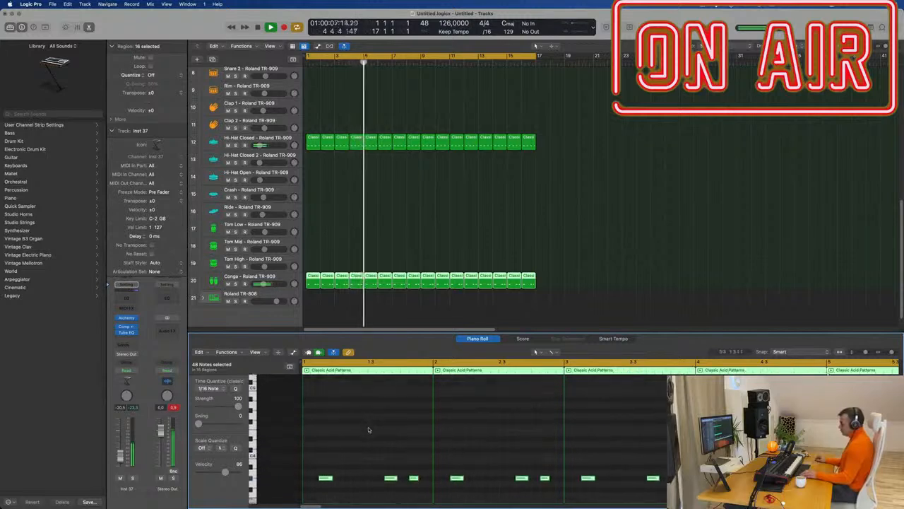
scroll(368, 429, "down", 10)
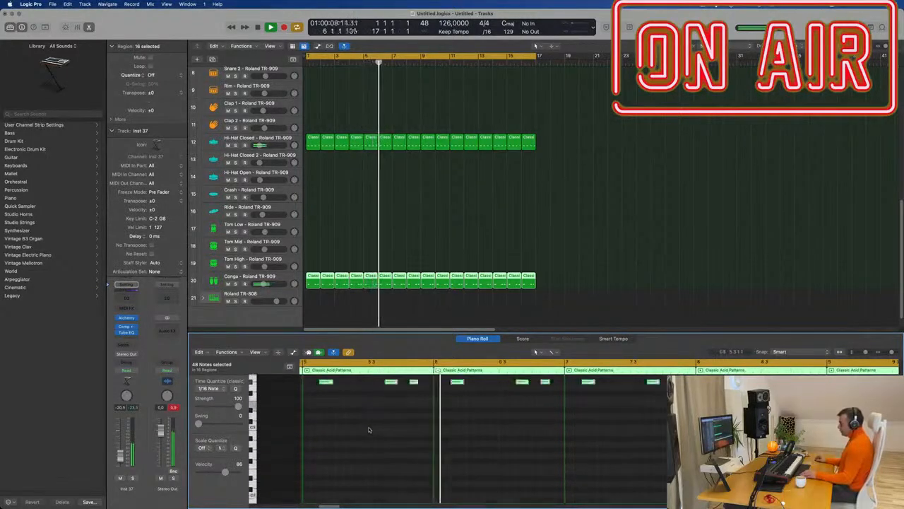
scroll(368, 429, "up", 4)
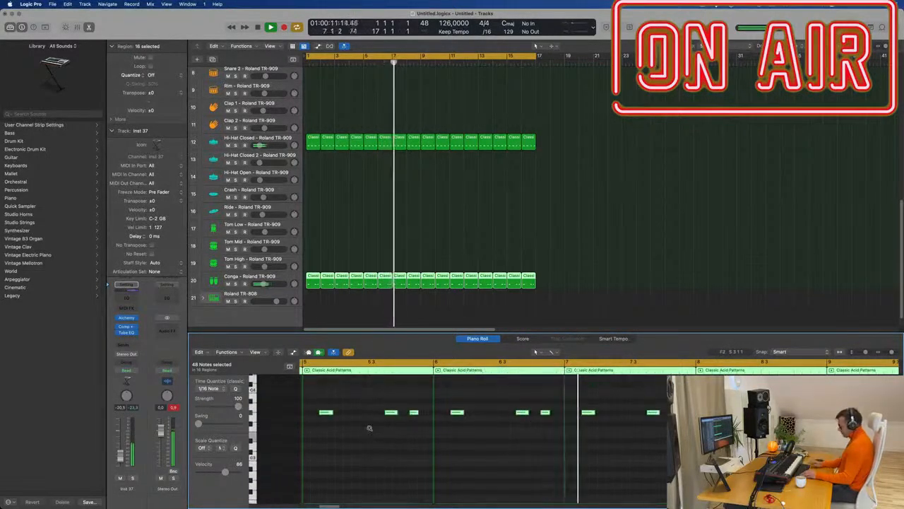
scroll(369, 429, "up", 2)
Transpose the selected Conga notes down by octaves and restart playback to hear the lower pitch.
key("alt+shift+Down")
scroll(387, 421, "down", 5)
key("space")
key("space")
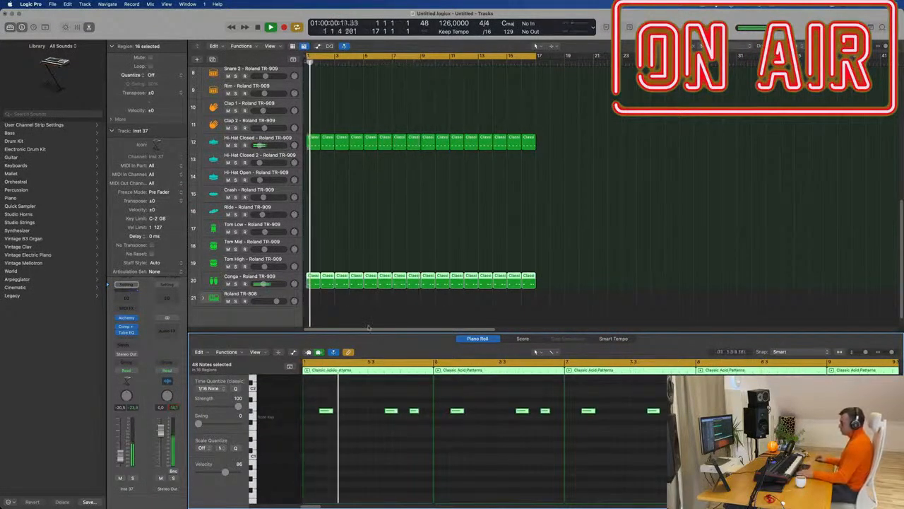
key("space")
key("space")
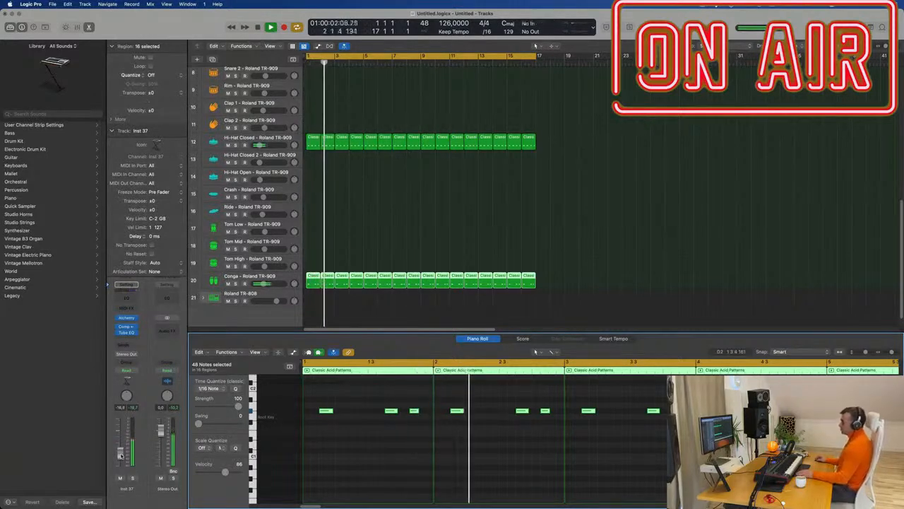
Rebalance the volumes of the two Classic Acid Patterns tracks against the beat.
scroll(338, 297, "up", 1)
scroll(337, 297, "up", 8)
left_click(226, 108)
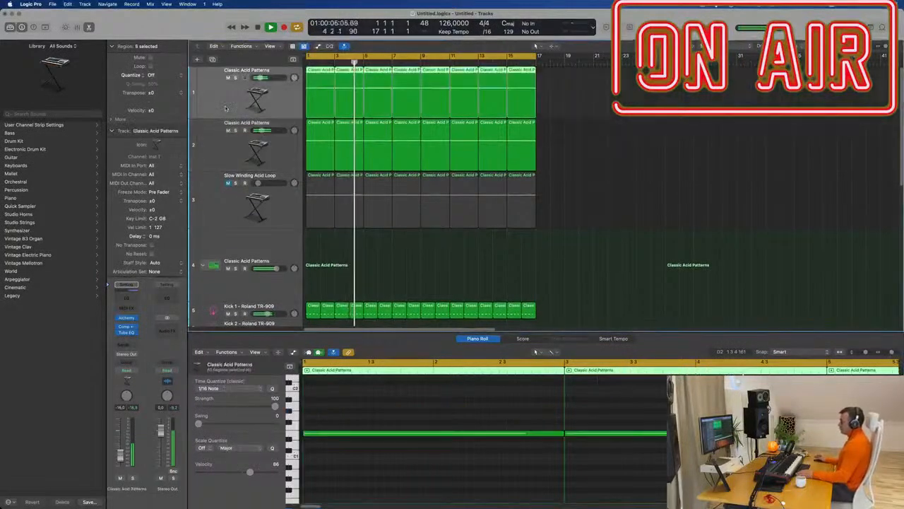
key("super+Left")
left_click(231, 151)
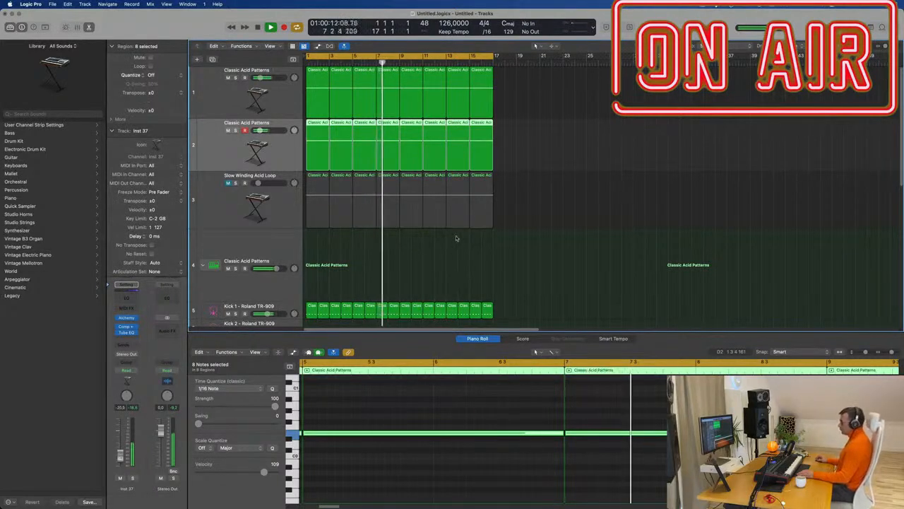
key("super+Left")
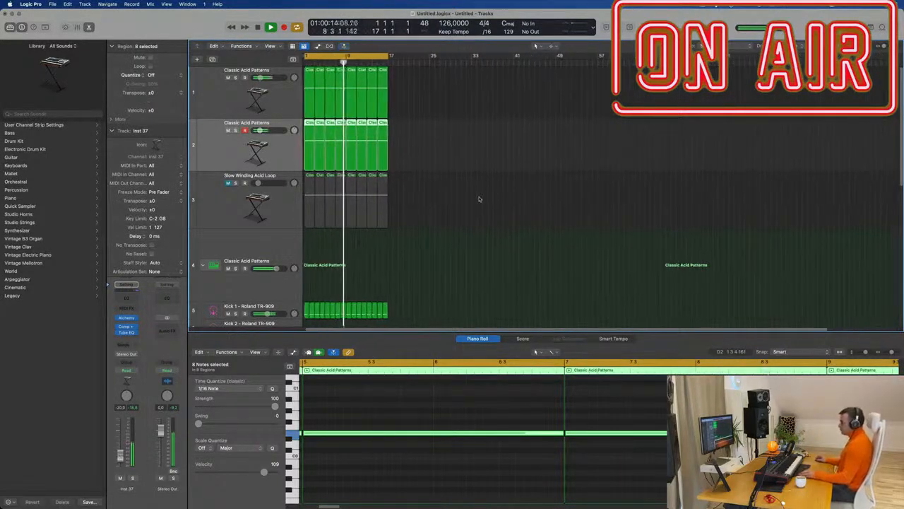
Copy the first Snare 1 region onto the Clap 1 track, reduce it to one note on beat 3 and restart playback.
scroll(479, 198, "down", 3)
scroll(471, 196, "down", 5)
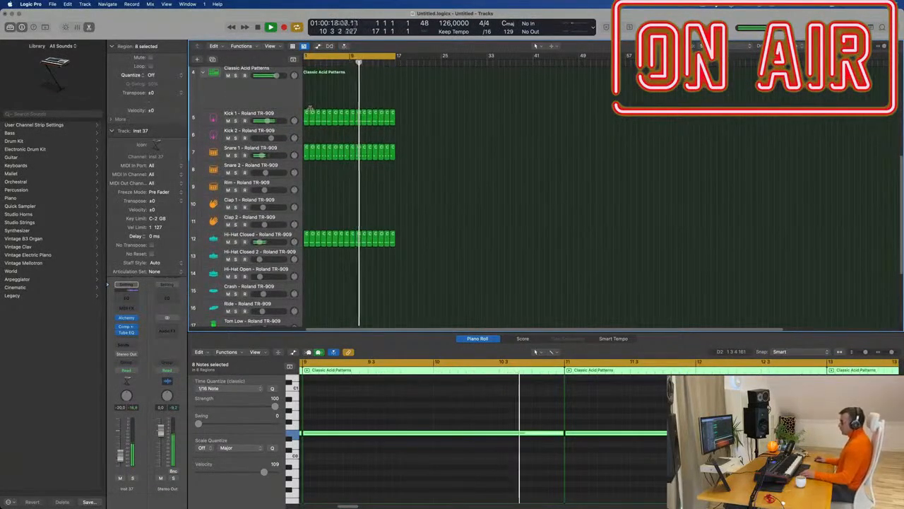
left_click_drag(307, 153, 307, 205)
left_click(406, 432)
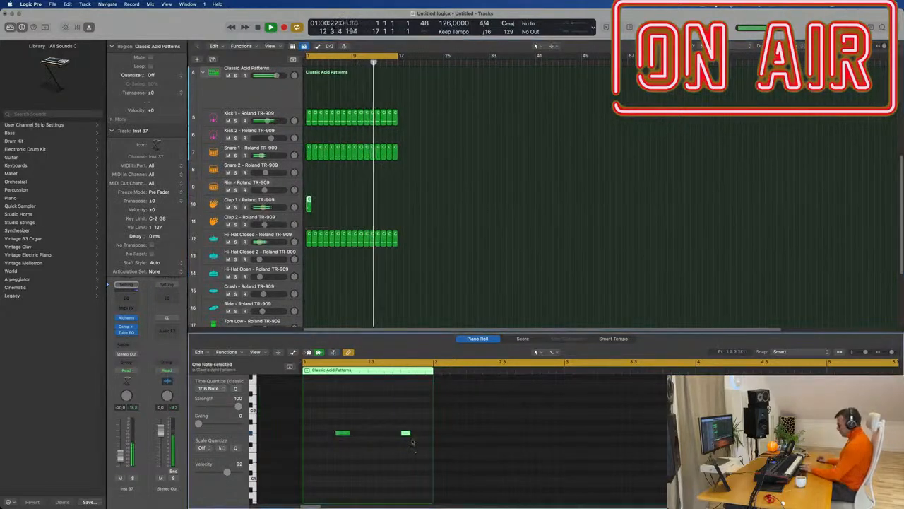
left_click_drag(343, 433, 375, 435)
key("space")
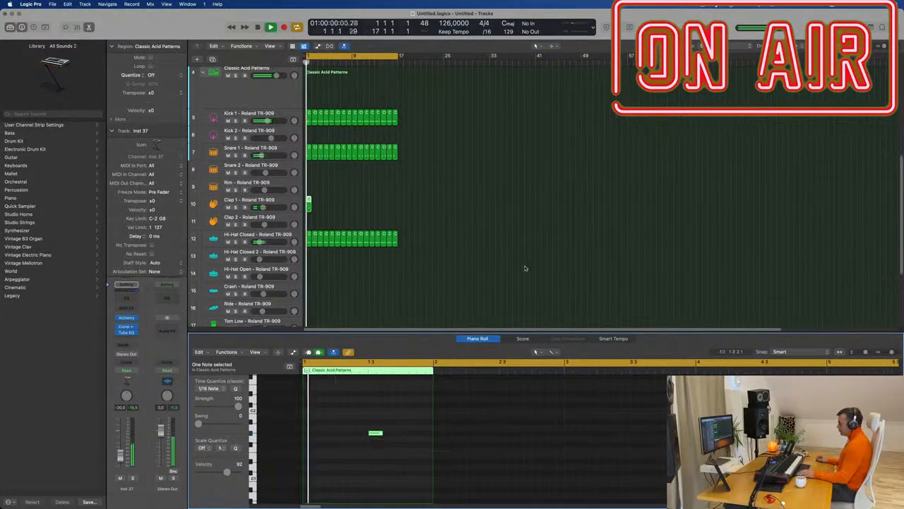
Raise the Clap 1 track's Bus 1 delay send and repeat its one-bar region along the track.
left_click(357, 208)
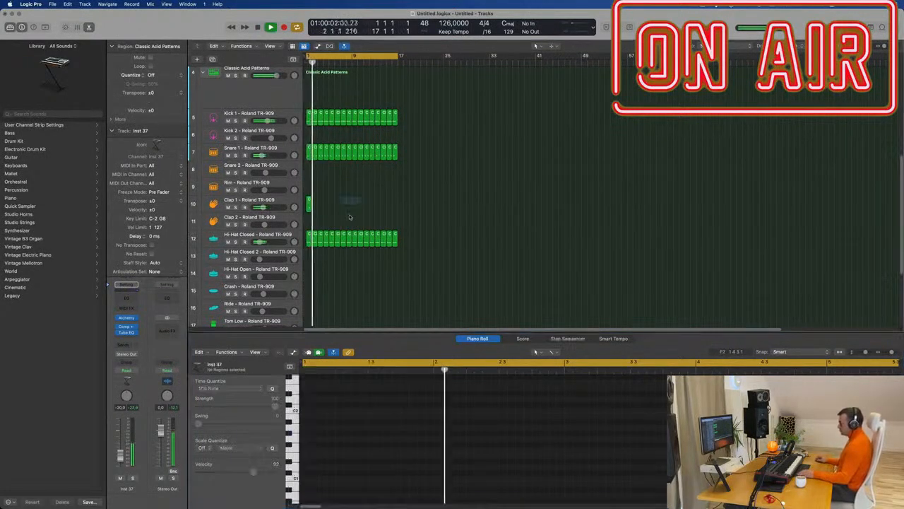
left_click(308, 205)
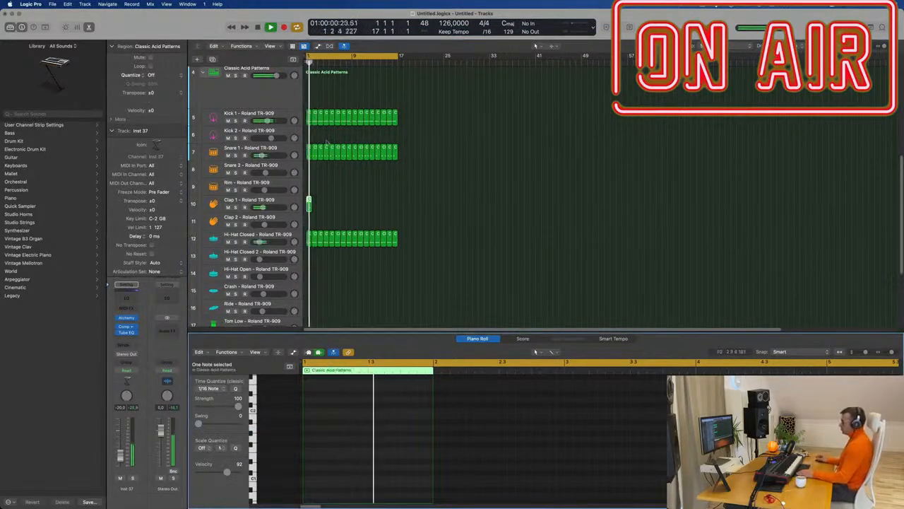
left_click(284, 200)
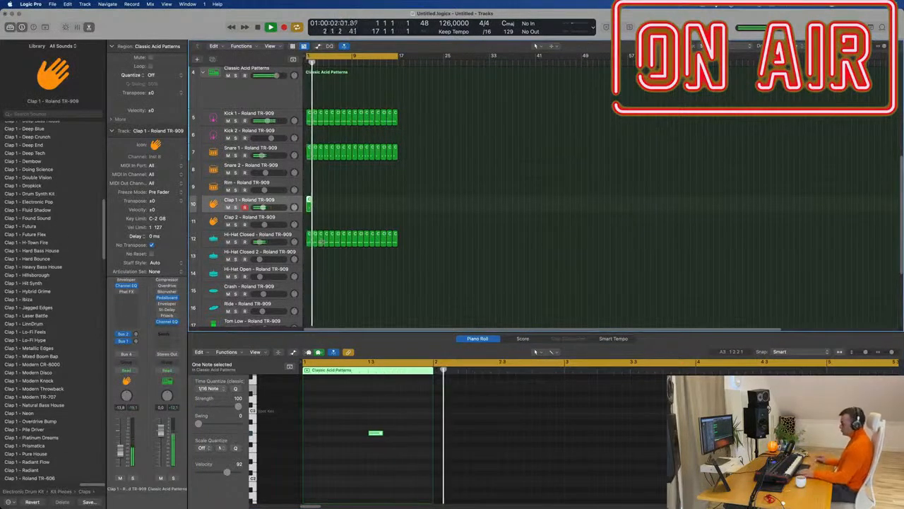
left_click(135, 341)
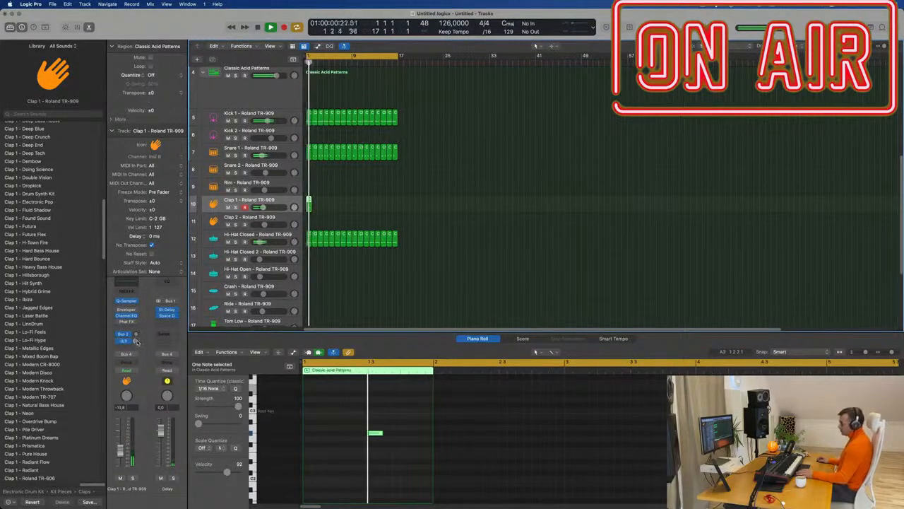
left_click_drag(382, 196, 308, 217)
key("Return")
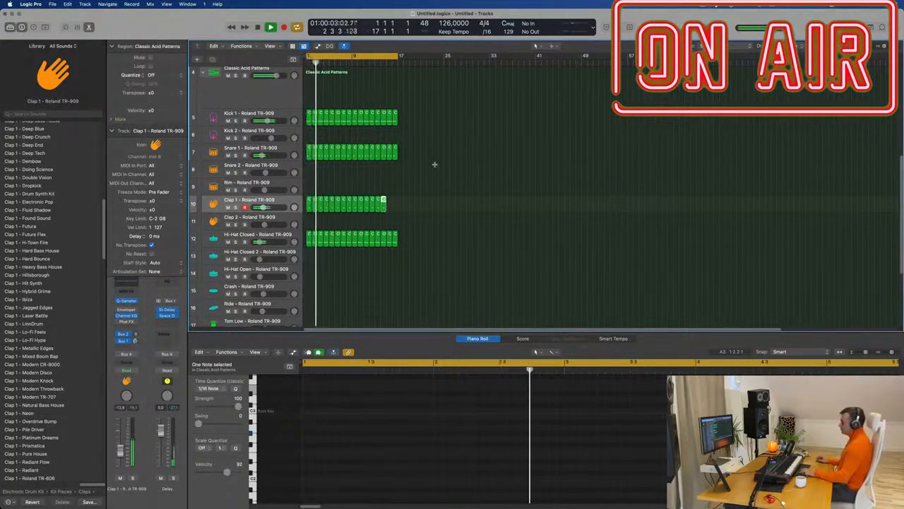
Open the Alchemy instrument of the first Classic Acid Patterns track and place its window clear of the regions.
scroll(438, 177, "up", 5)
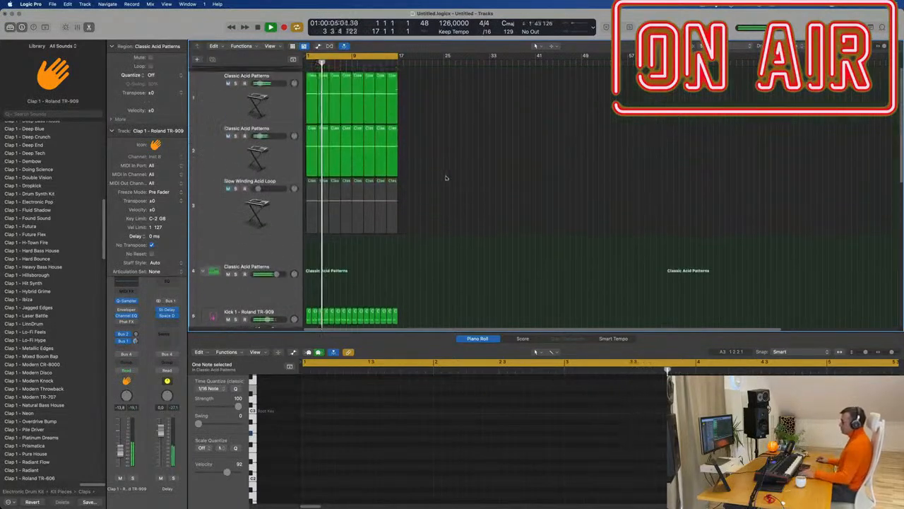
left_click(233, 104)
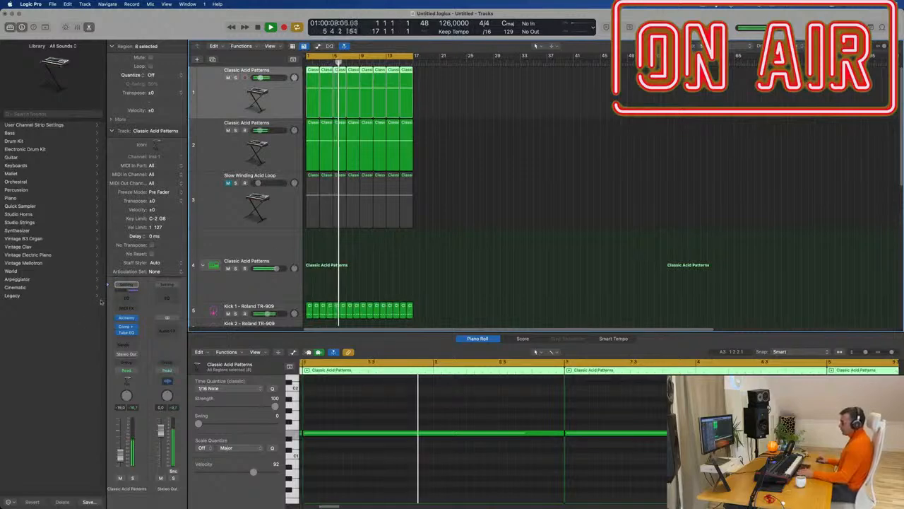
left_click(125, 319)
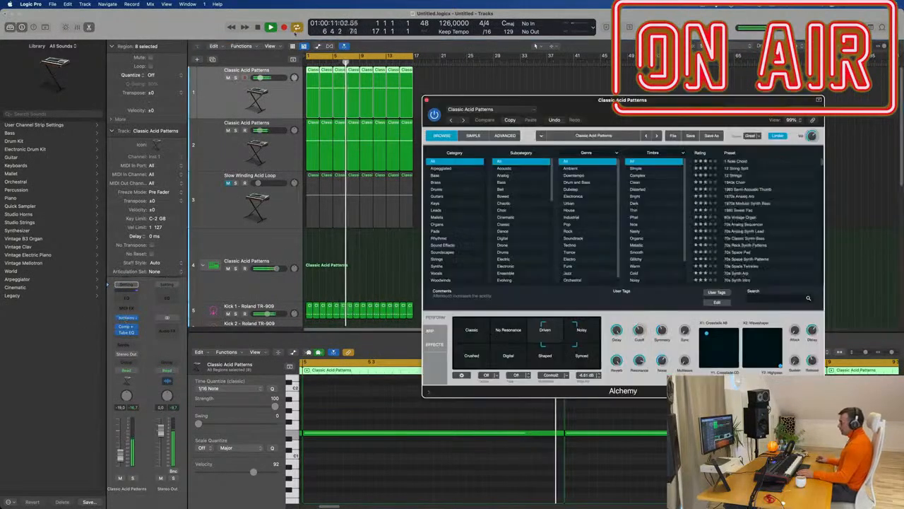
left_click_drag(671, 103, 735, 94)
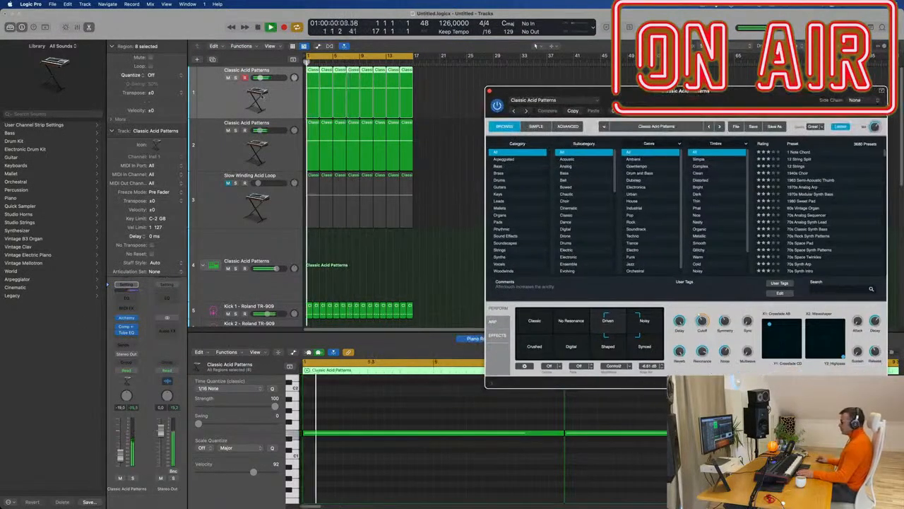
Repeat the regions of all tracks up to bar 33 and show the secondary ruler above the arrangement.
left_click(213, 98)
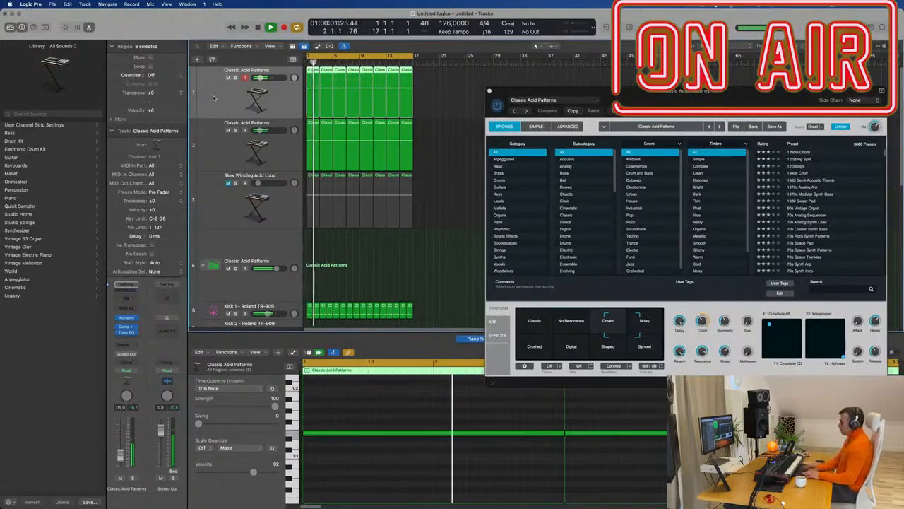
key("super+r")
key("super+Left")
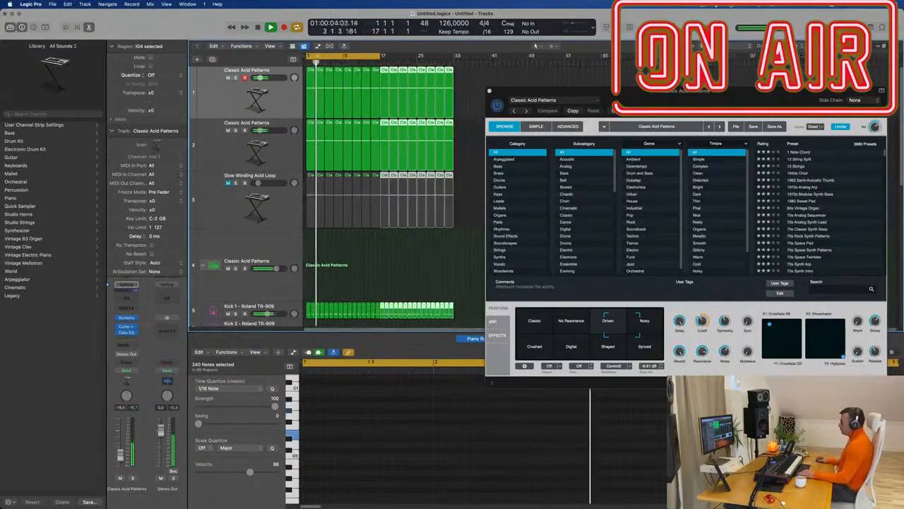
left_click(270, 46)
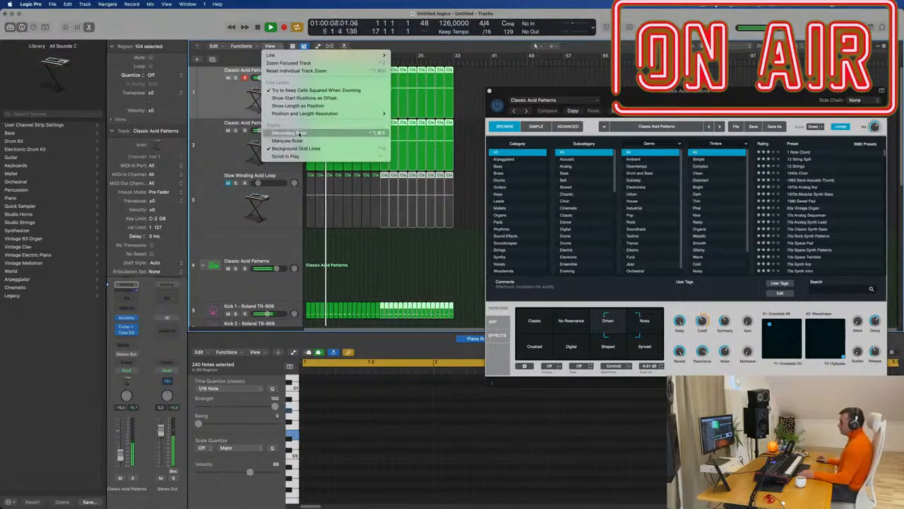
left_click(300, 132)
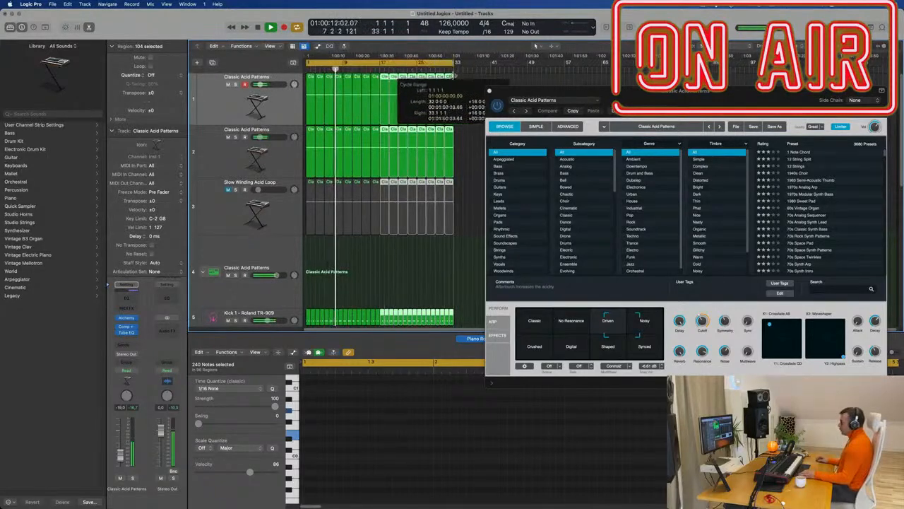
Repeat the regions of all tracks again up to bar 65 and extend the cycle range to match.
key("super+r")
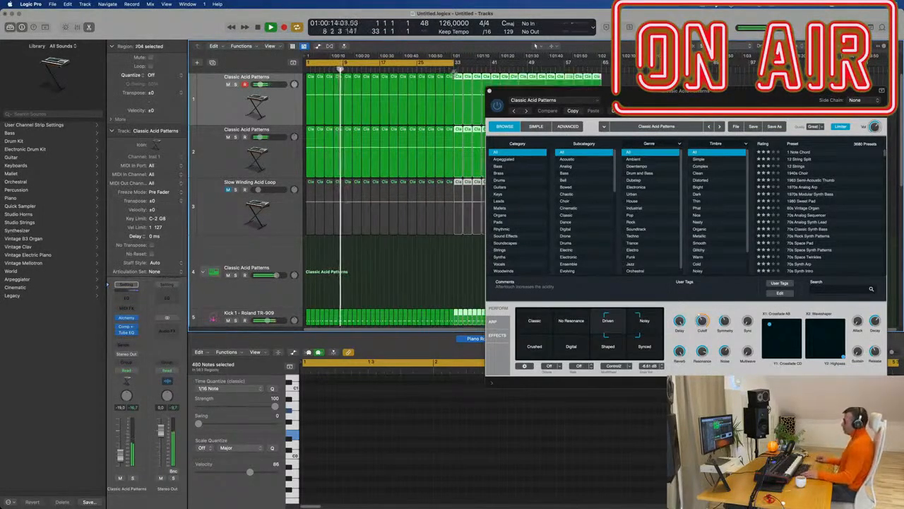
left_click_drag(615, 106, 432, 159)
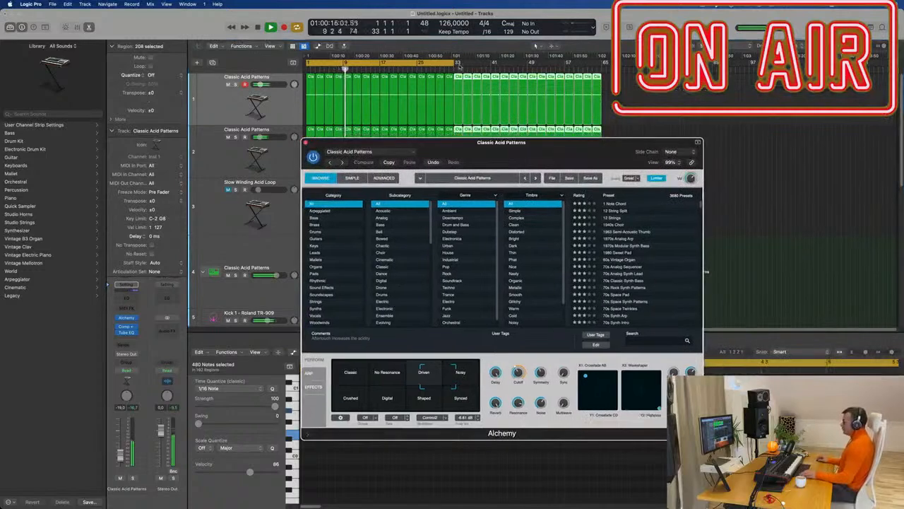
left_click_drag(456, 62, 603, 77)
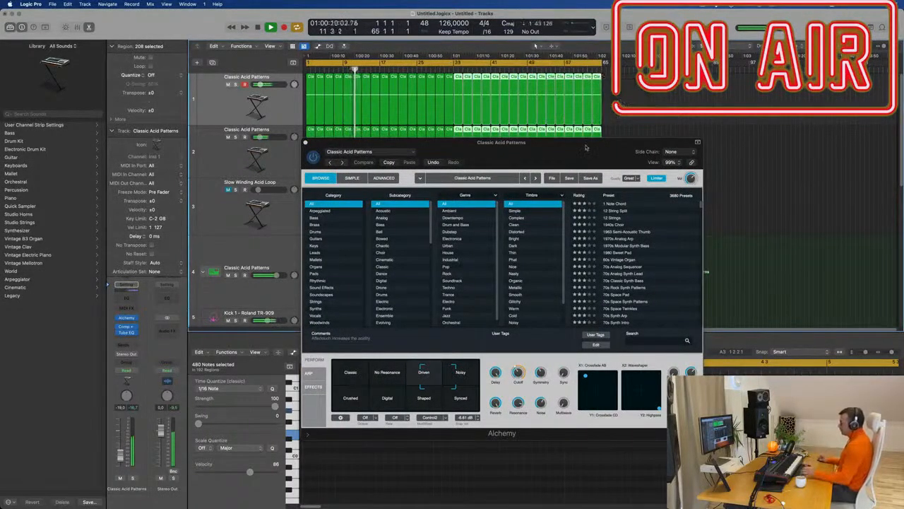
left_click_drag(586, 147, 687, 106)
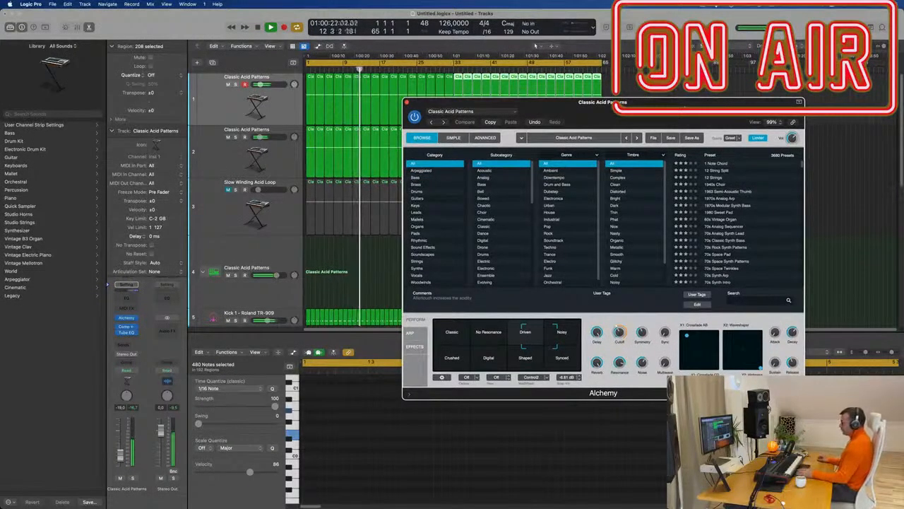
Set the first Classic Acid Patterns track's automation mode to Touch and record moves of Alchemy's Cutoff knob during playback.
key("space")
left_click(220, 107)
key("space")
key("space")
left_click(127, 371)
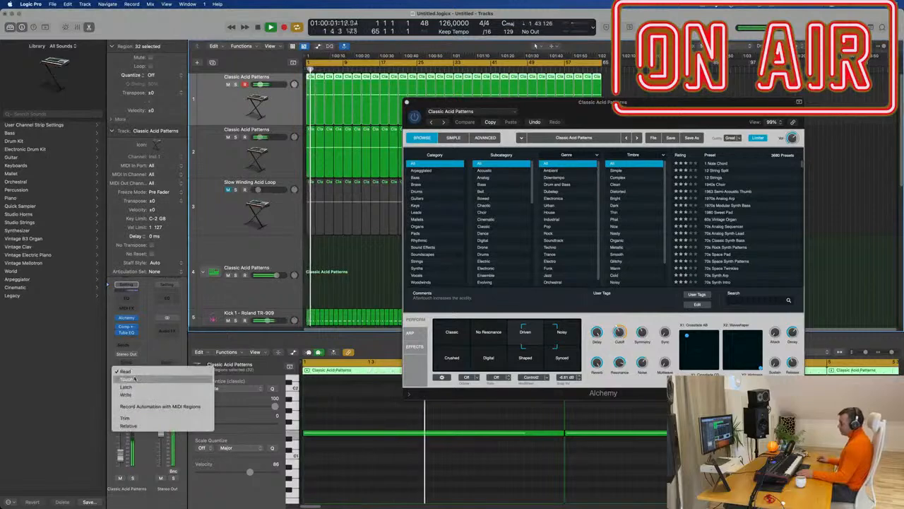
left_click(131, 385)
left_click_drag(624, 334, 623, 333)
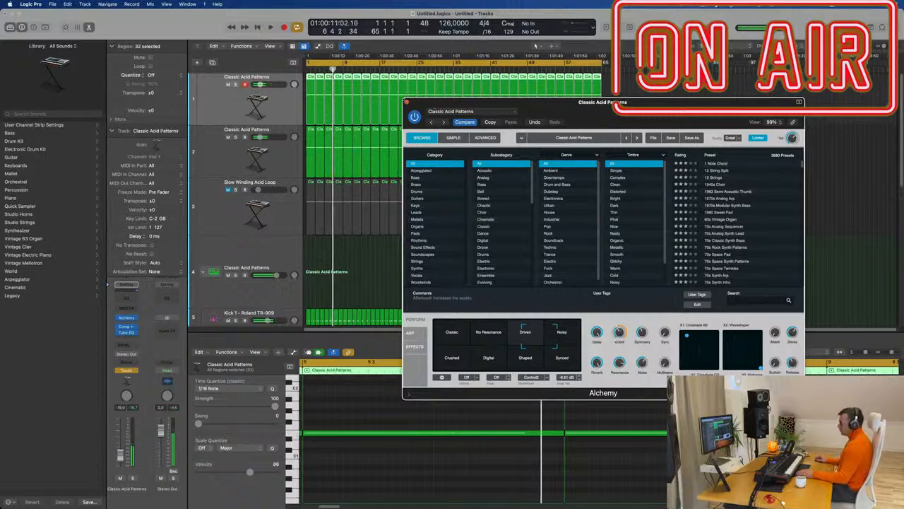
Close Alchemy, display the first track's Alchemy Cutoff automation and set its automation mode to Read.
left_click(408, 103)
key("space")
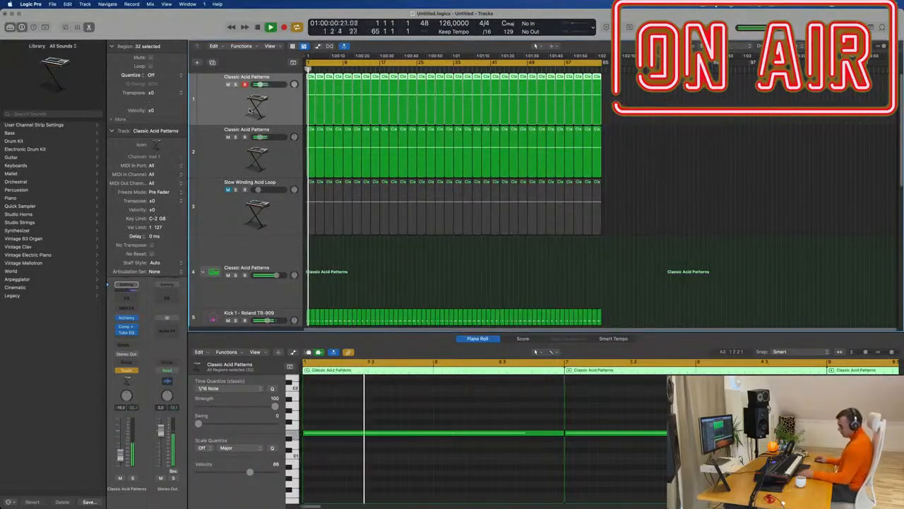
key("a")
left_click(260, 95)
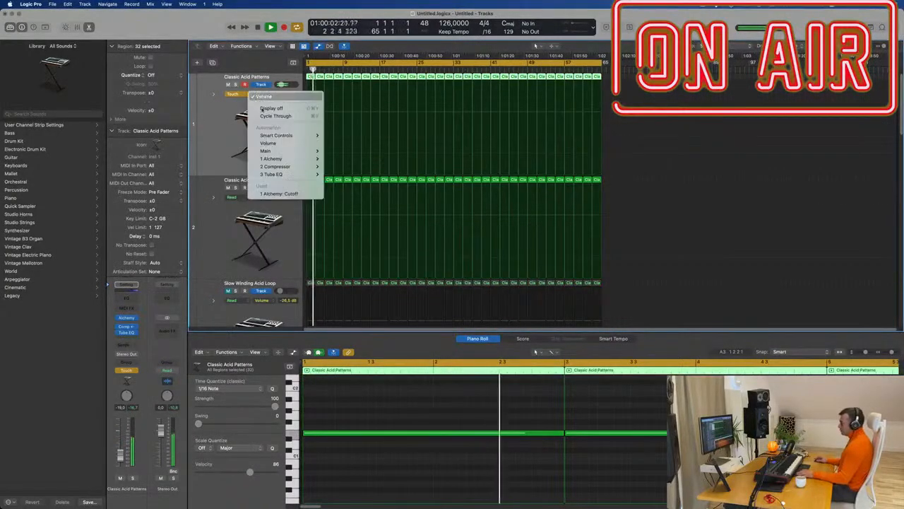
left_click(283, 193)
left_click(233, 93)
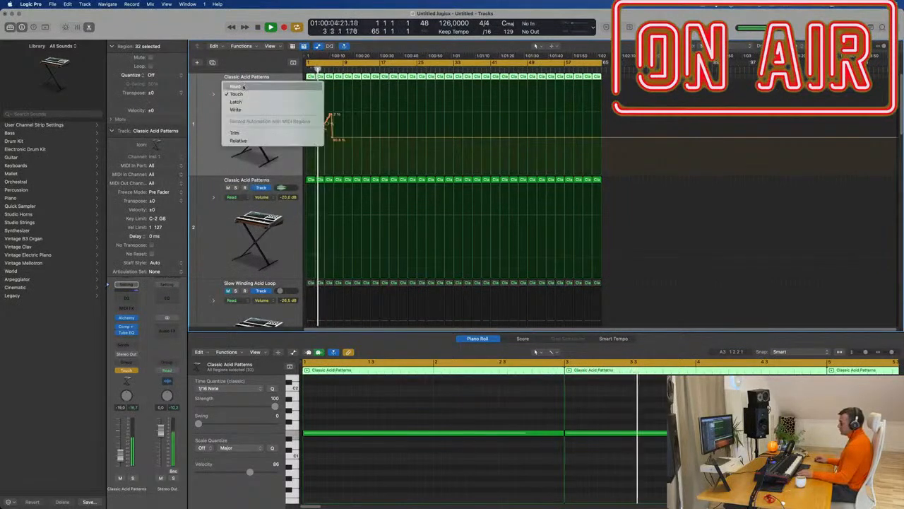
left_click(236, 86)
Replace the recorded cutoff automation with a curve from 40.6% at bar 1 to 60.7% at bar 9 and about 39% at bar 17.
left_click(336, 139)
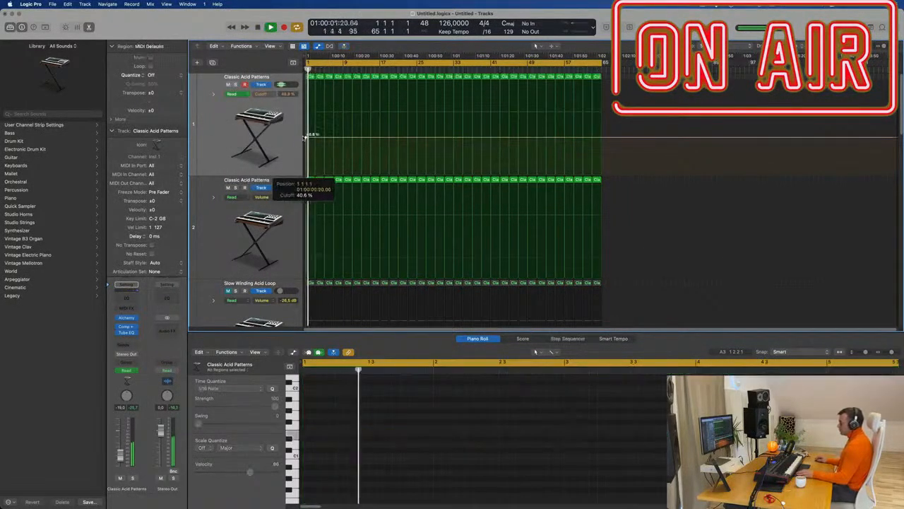
left_click_drag(344, 139, 344, 117)
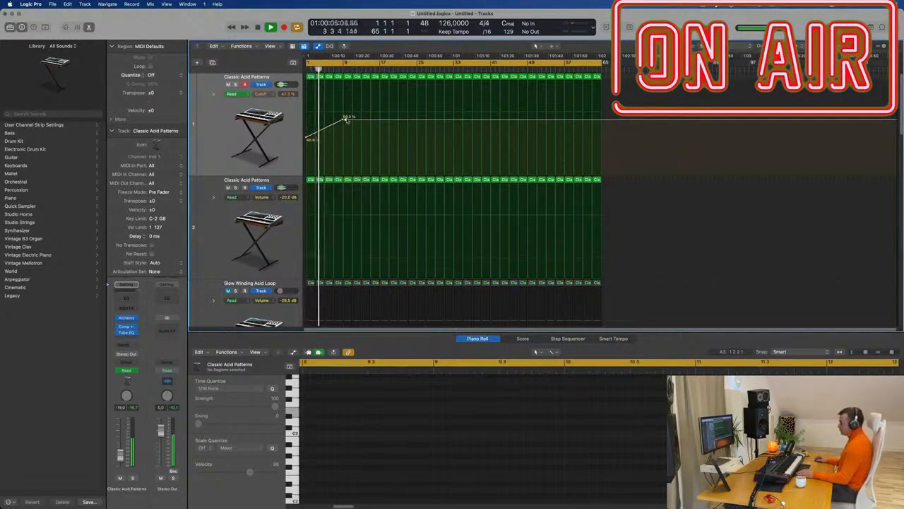
left_click_drag(362, 118, 383, 142)
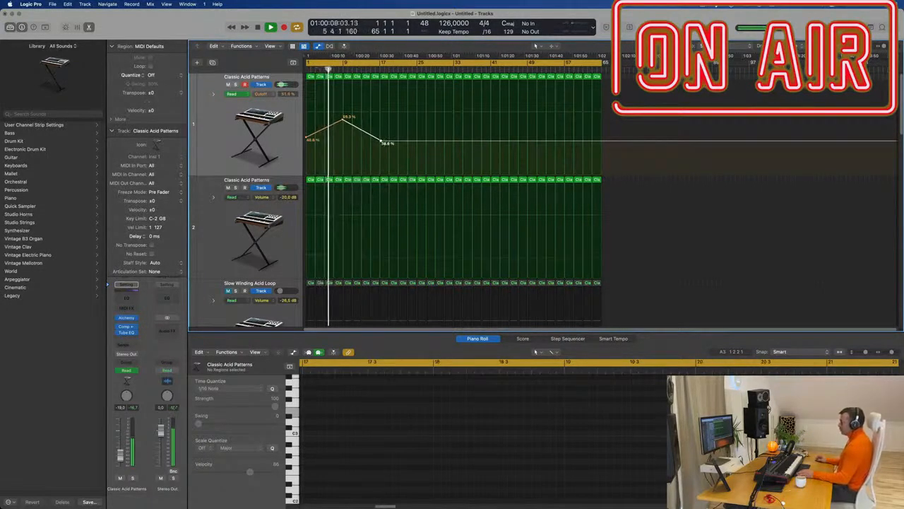
left_click_drag(379, 139, 342, 118)
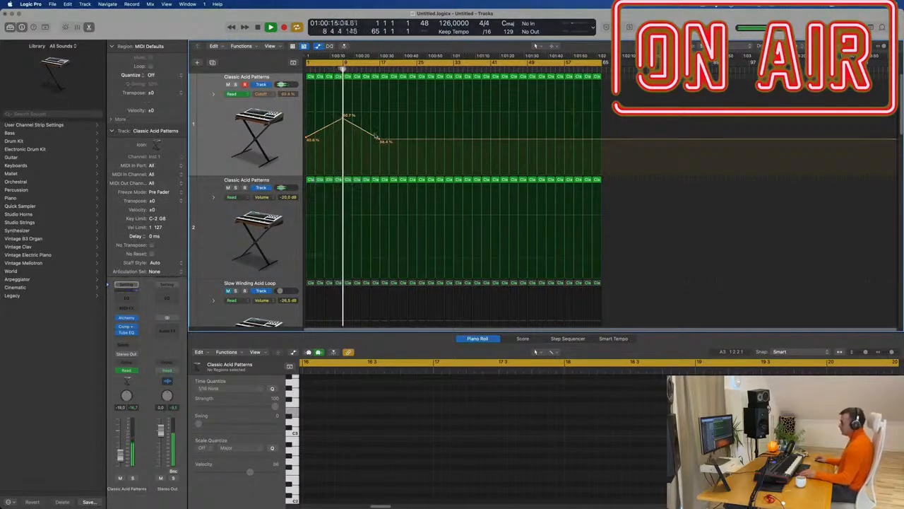
left_click_drag(380, 141, 380, 141)
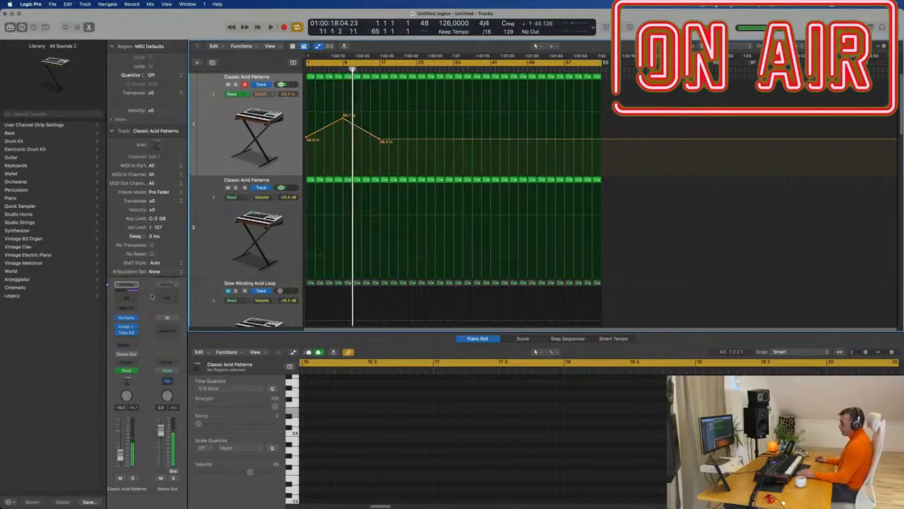
Add a send from the first Classic Acid Patterns track to the Bus 6 Delay and raise it to about -3 dB.
left_click(125, 343)
mouse_move(141, 356)
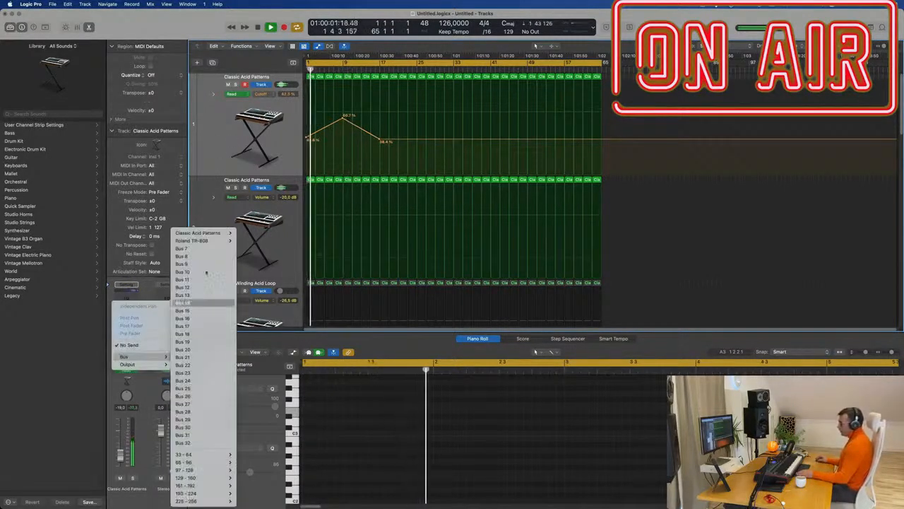
mouse_move(216, 241)
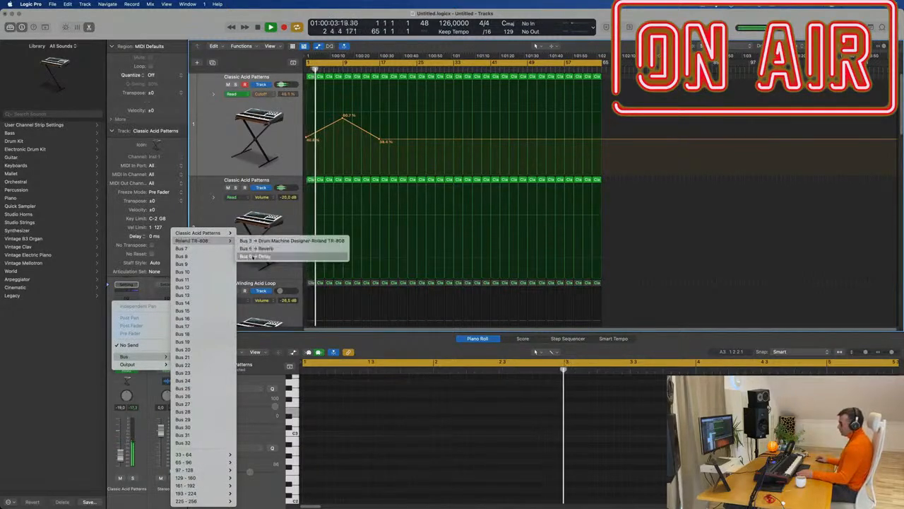
left_click(255, 256)
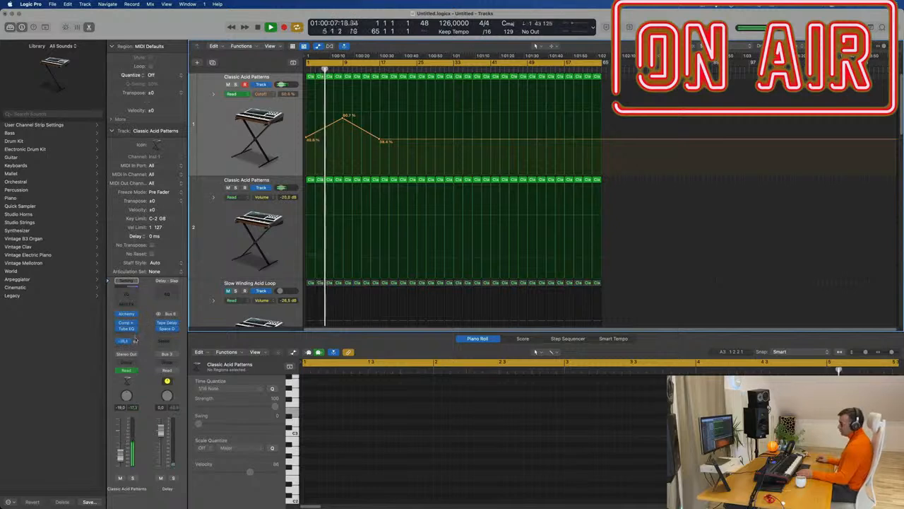
left_click_drag(136, 340, 138, 337)
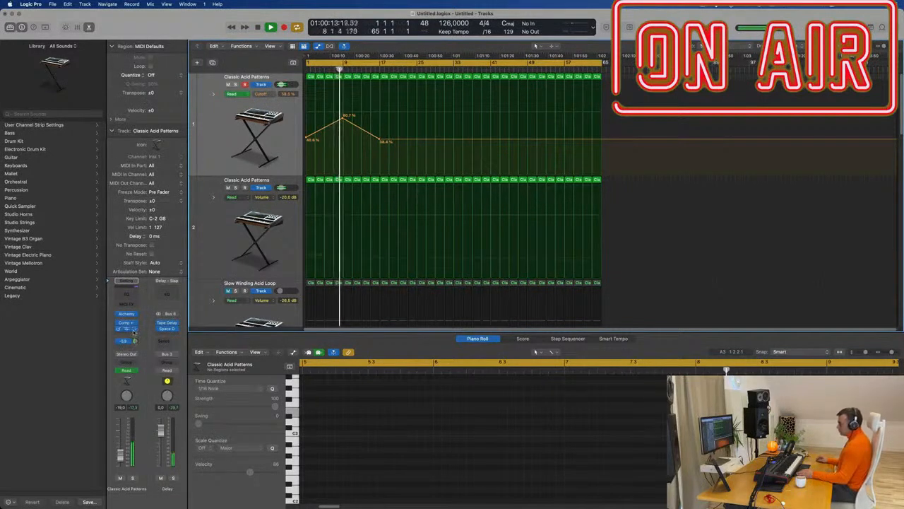
Insert a Stereo Delay in stereo on the first Classic Acid Patterns track and move its window clear of the track headers.
left_click(134, 331)
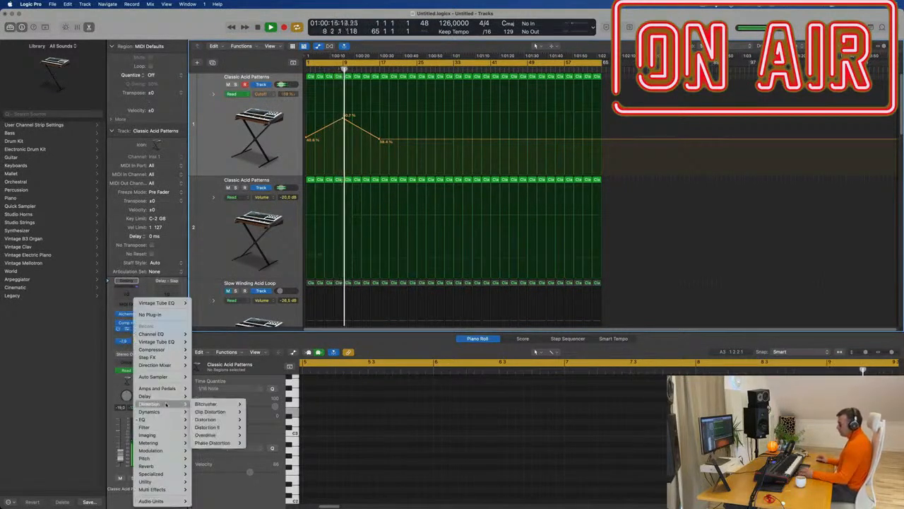
mouse_move(148, 396)
mouse_move(209, 419)
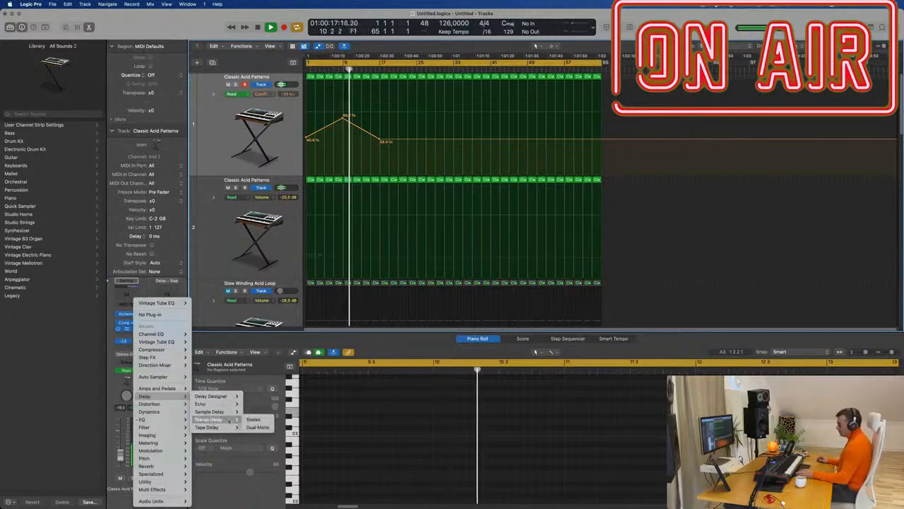
left_click(252, 420)
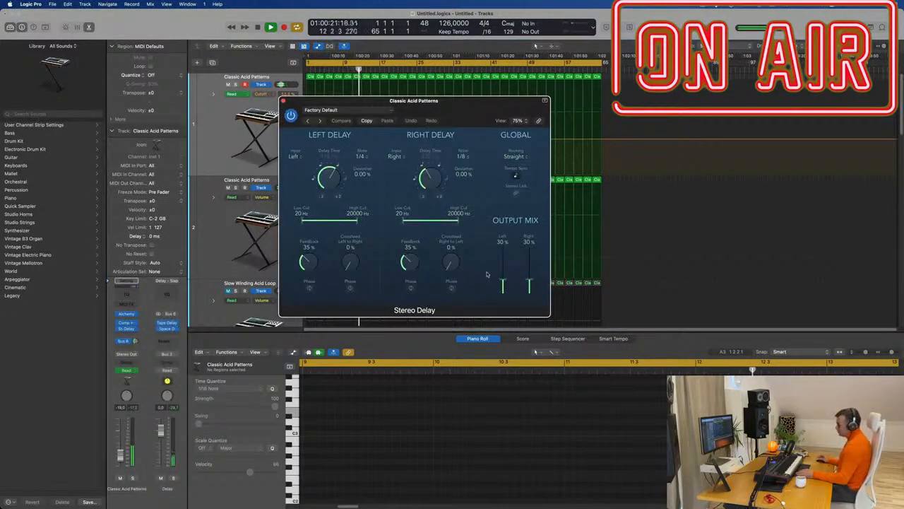
left_click_drag(466, 119, 622, 156)
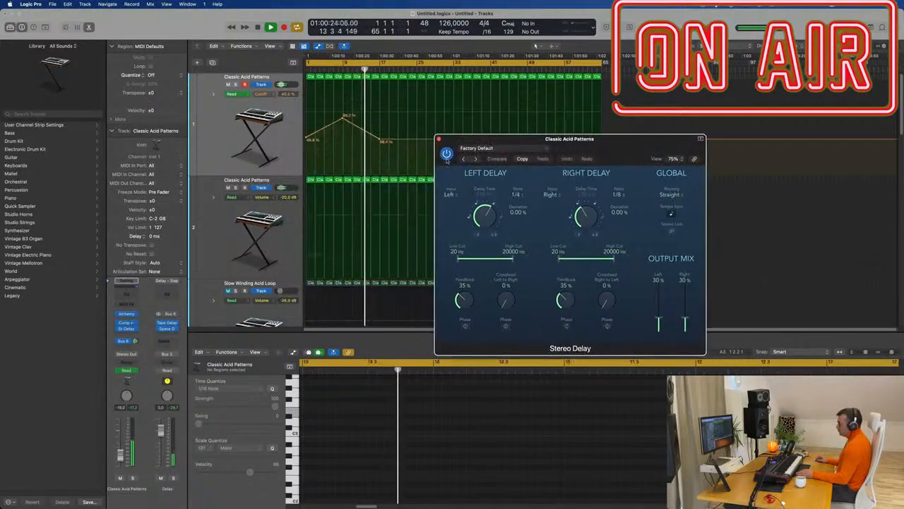
Add a Bus 7 send to the first Classic Acid Patterns track and move its Stereo Delay onto the Aux 7 channel.
left_click(122, 344)
mouse_move(124, 357)
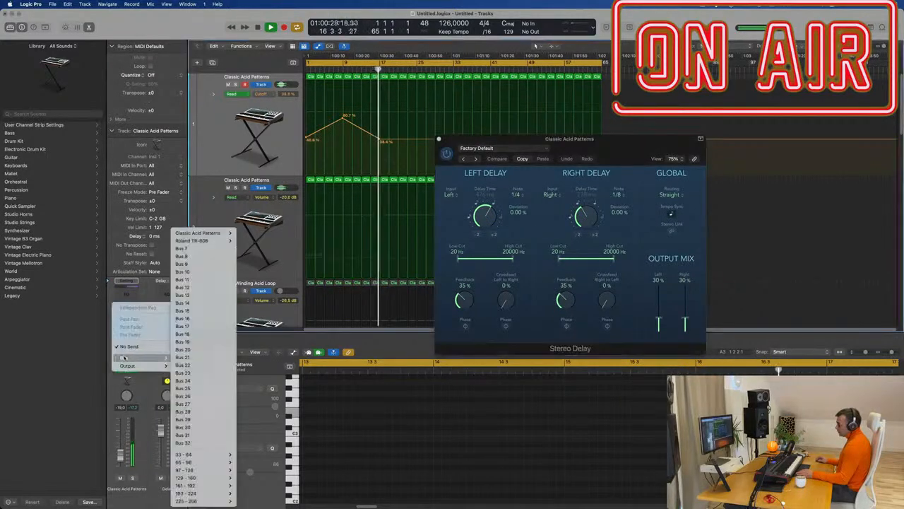
left_click(171, 246)
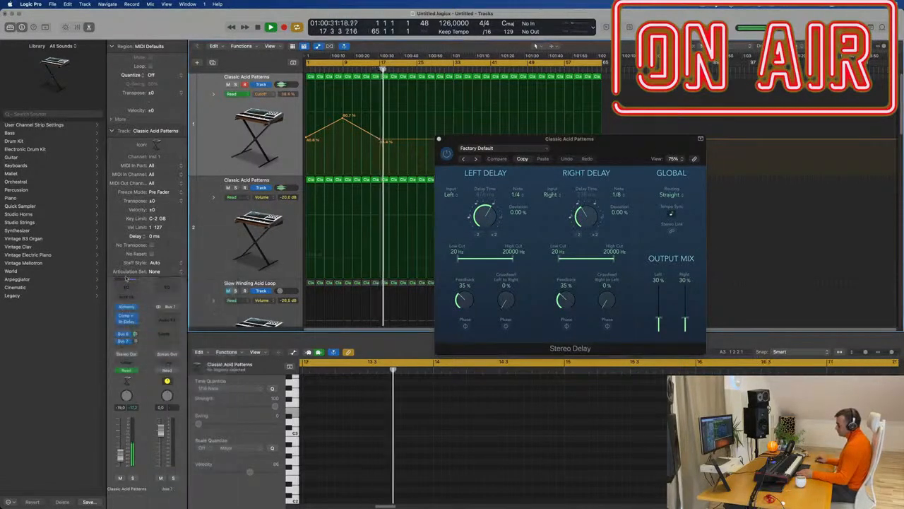
left_click_drag(135, 323, 170, 320)
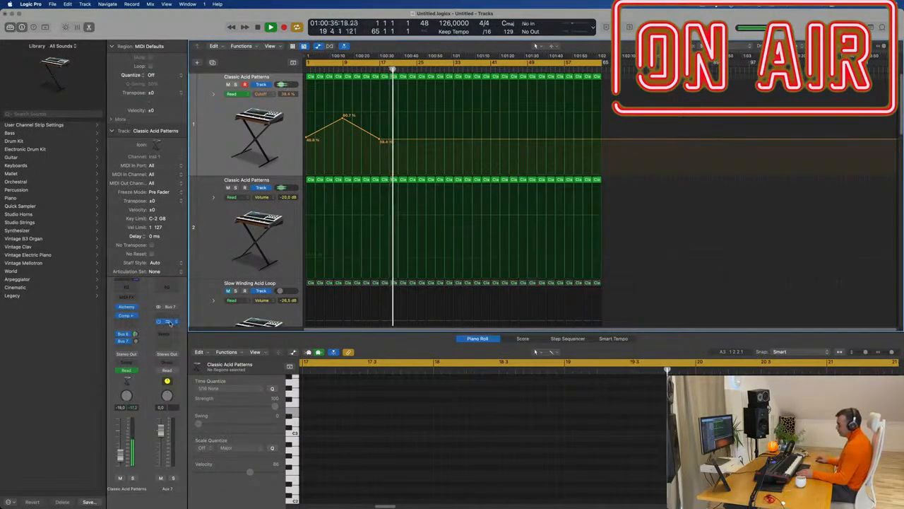
Set both of the Aux 7 Stereo Delay's output mix levels to 100% and raise the first track's Bus 7 send to about -11 dB.
left_click(170, 321)
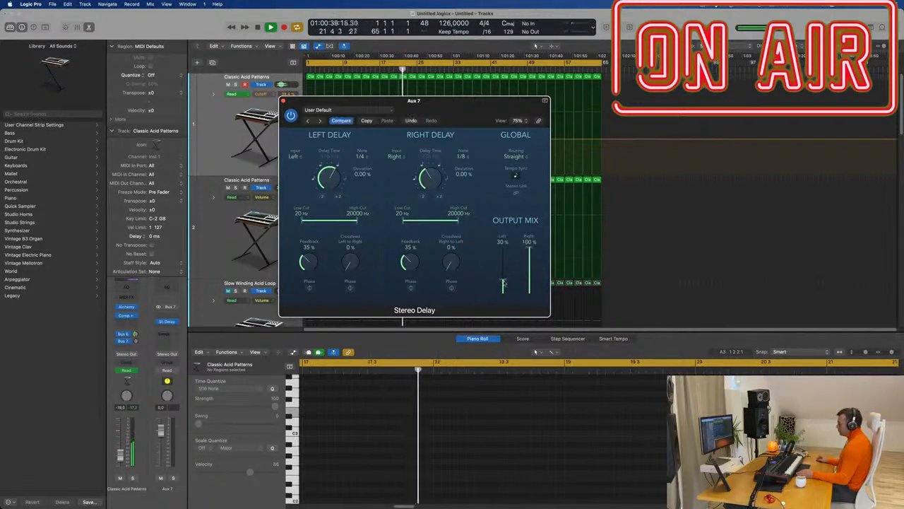
left_click_drag(136, 332, 136, 341)
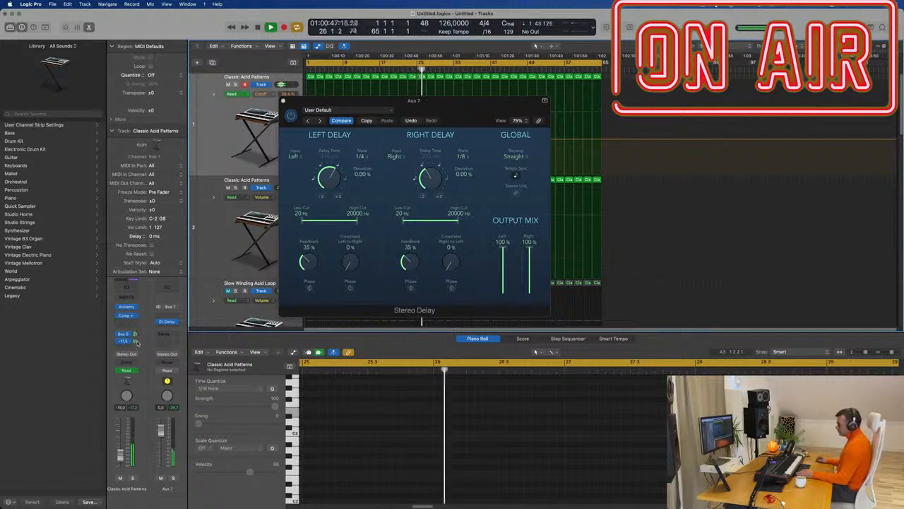
left_click(528, 111)
key("super+w")
key("Return")
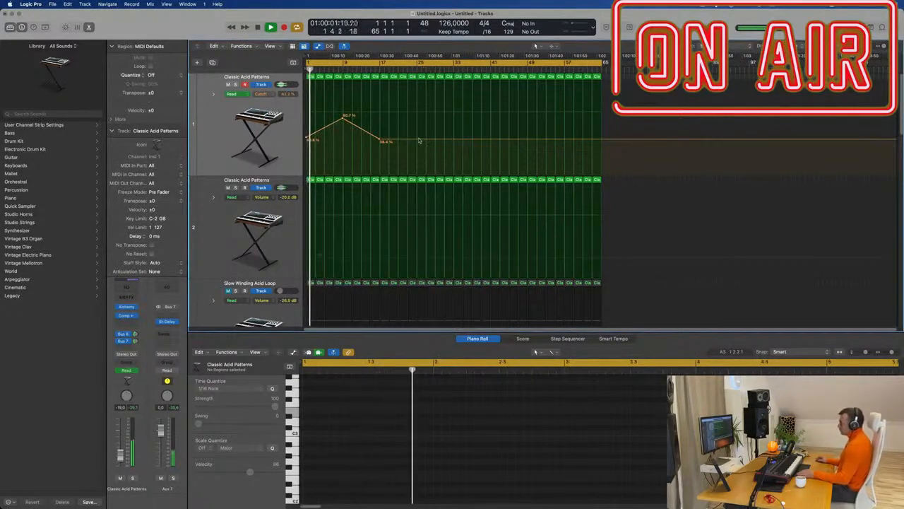
Extend the first track's Cutoff automation to 69.2% at bar 25 and 23% at bar 33.
left_click(421, 141)
left_click_drag(421, 141, 417, 111)
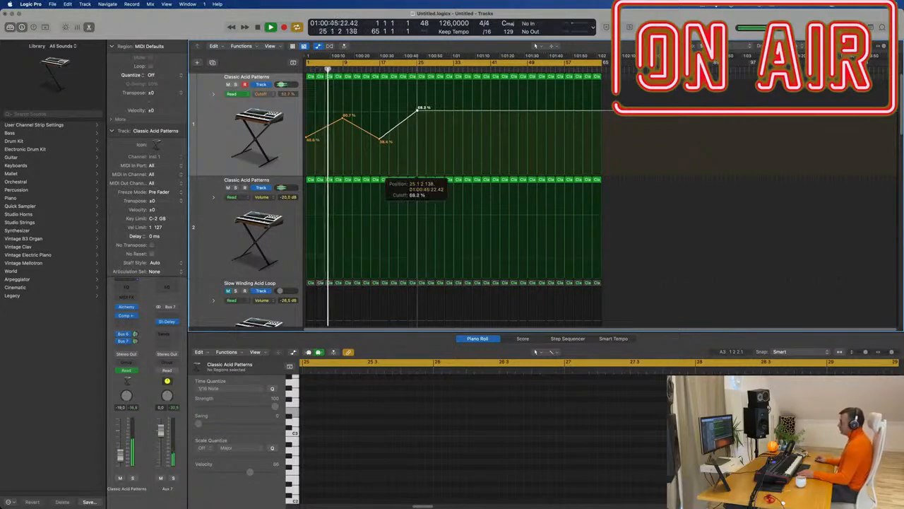
left_click(456, 113)
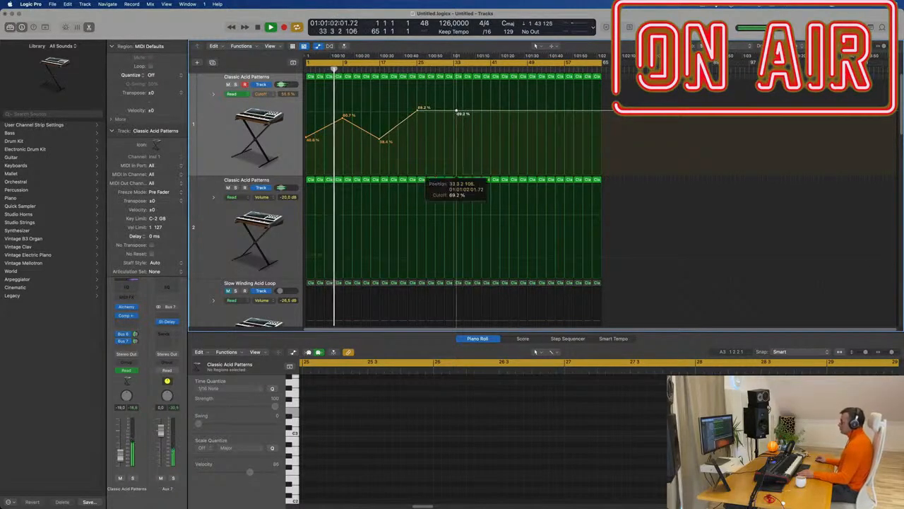
left_click_drag(457, 113, 456, 154)
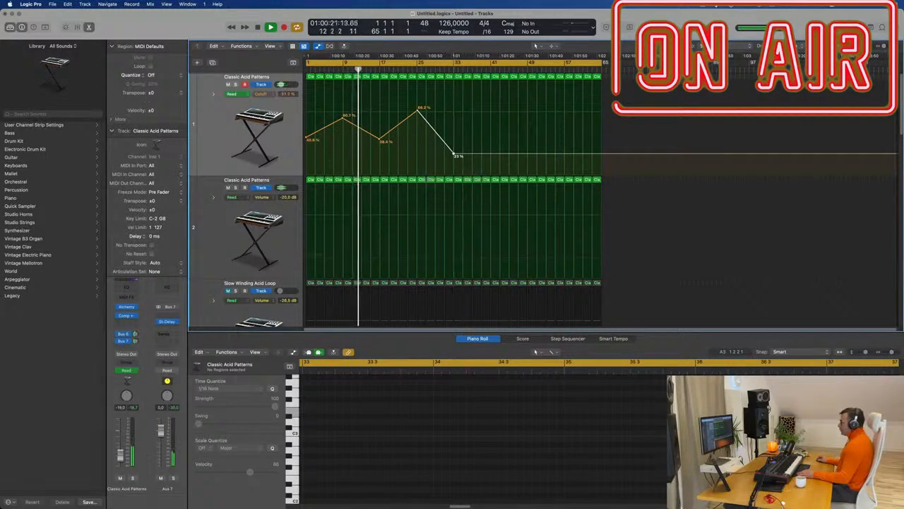
Replace the first track's regions from bar 33 to 65 with a repeat of the first 32 bars, including their Cutoff automation.
left_click_drag(519, 78, 458, 78)
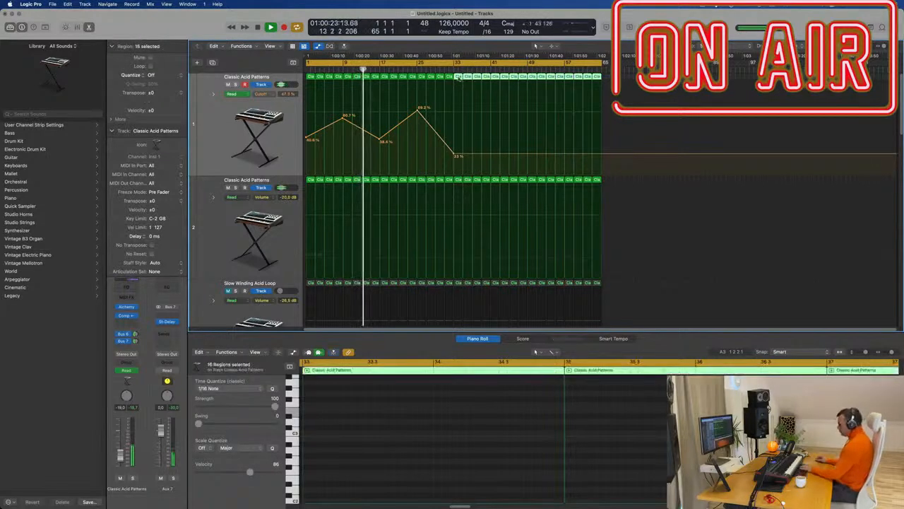
key("Delete")
left_click(253, 92)
key("super+r")
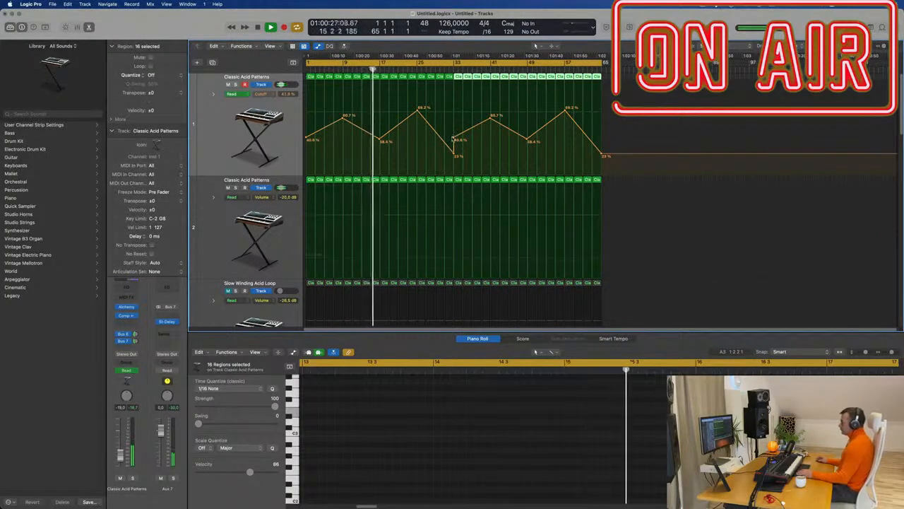
Remove the surplus 40.6% Cutoff point at bar 33 and the stray 33.3% point at bar 65.
left_click(453, 135)
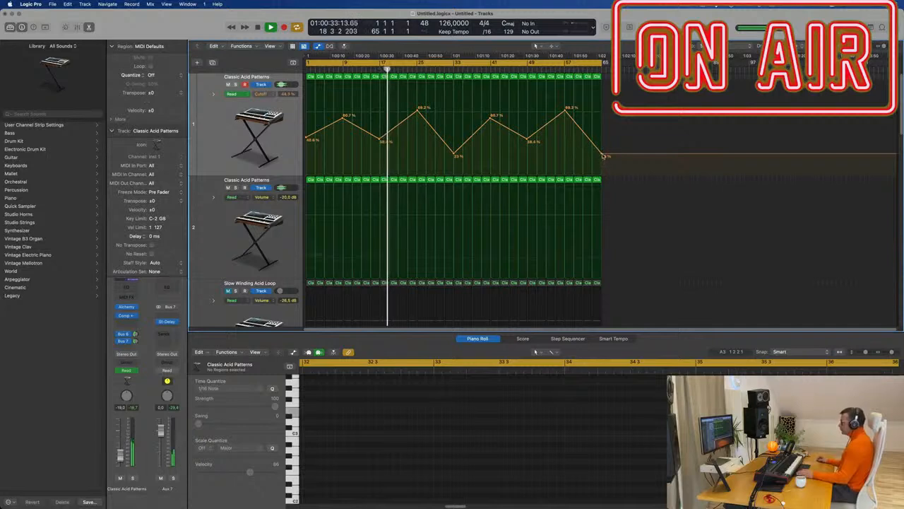
left_click_drag(603, 154, 603, 144)
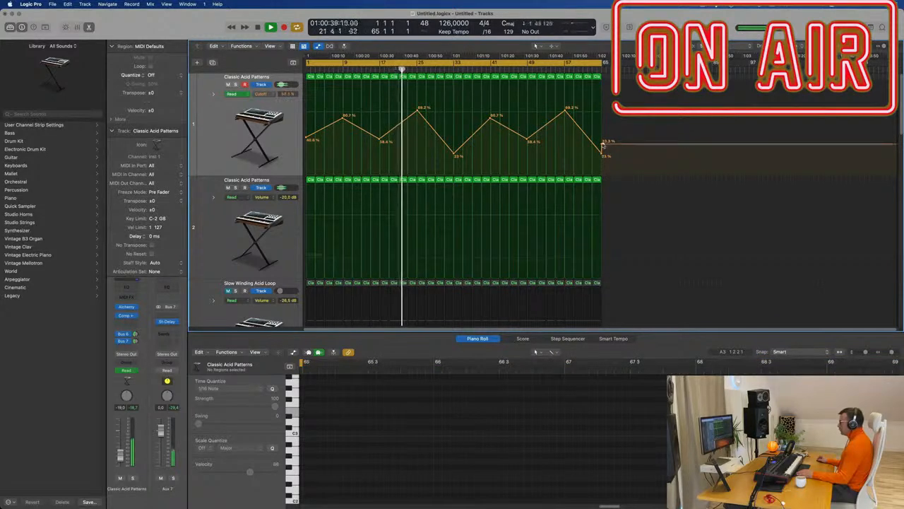
left_click(602, 143)
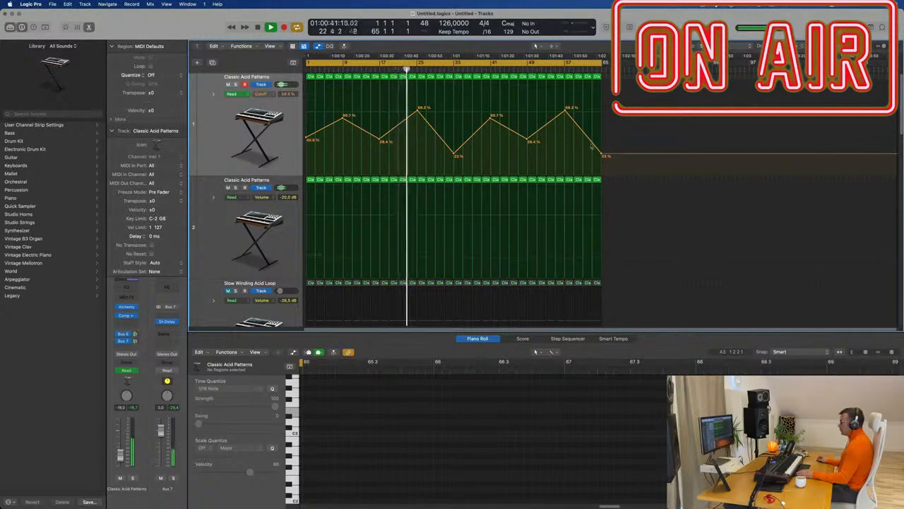
Raise the first Classic Acid Patterns track's Cutoff automation peak at bar 25 to about 79%.
left_click(221, 233)
scroll(244, 205, "down", 5)
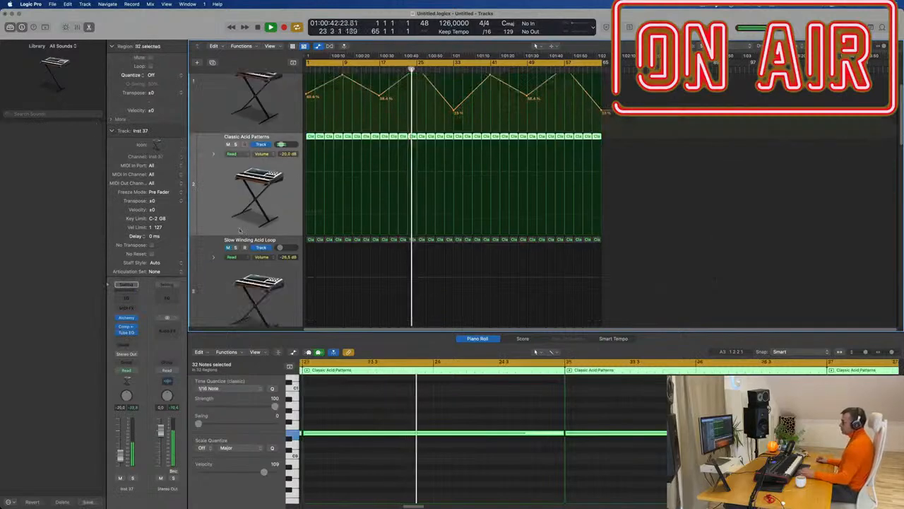
scroll(246, 146, "up", 5)
scroll(246, 146, "up", 1)
left_click(220, 146)
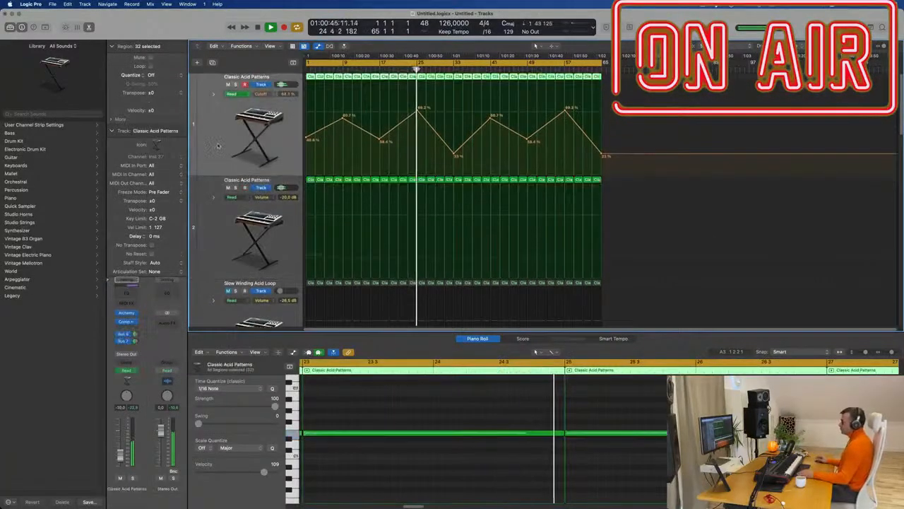
left_click_drag(419, 107, 420, 102)
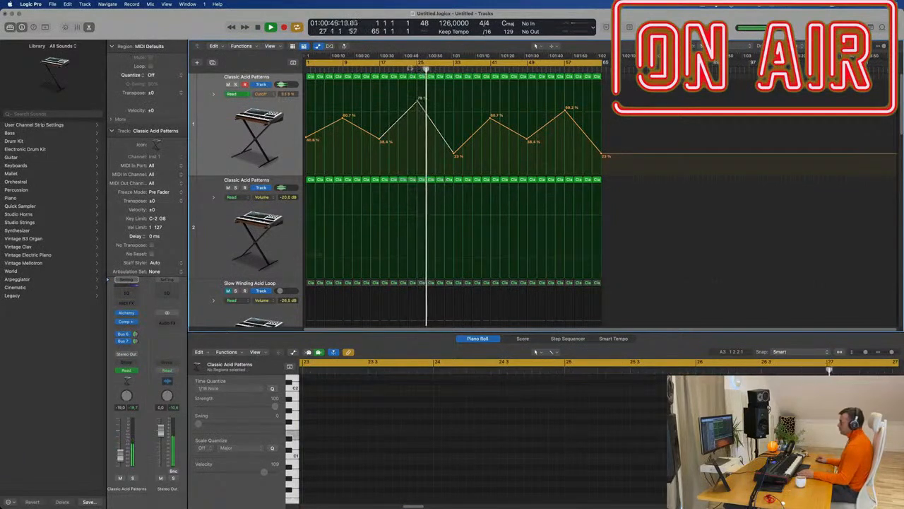
Check the Alchemy settings of the first Classic Acid Patterns track during playback and close the instrument.
left_click(211, 120)
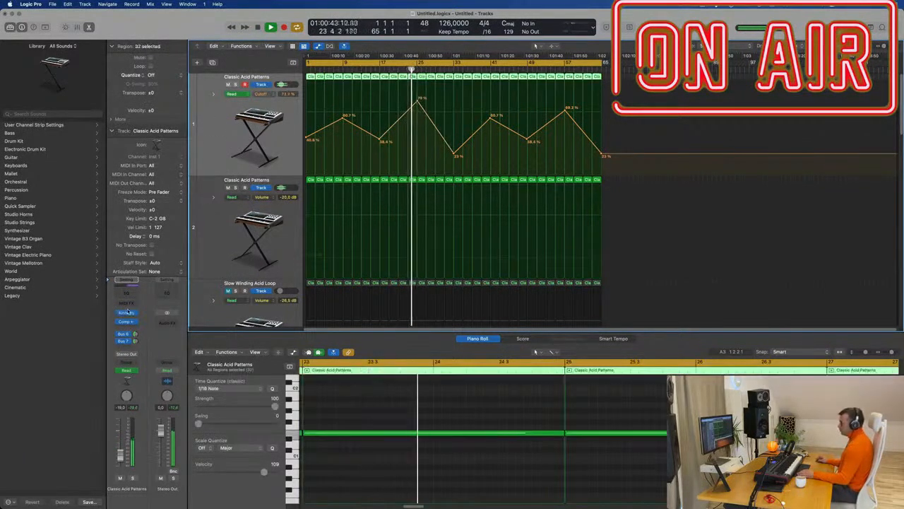
left_click(126, 313)
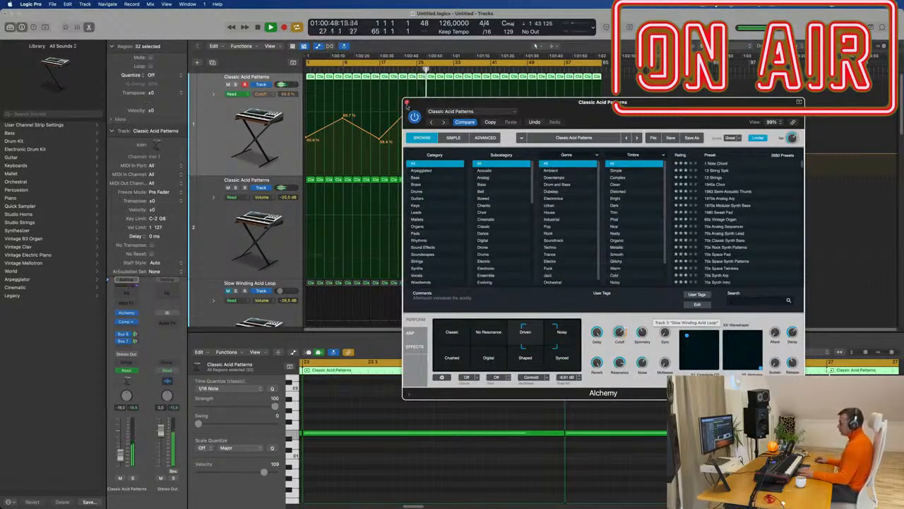
left_click(406, 103)
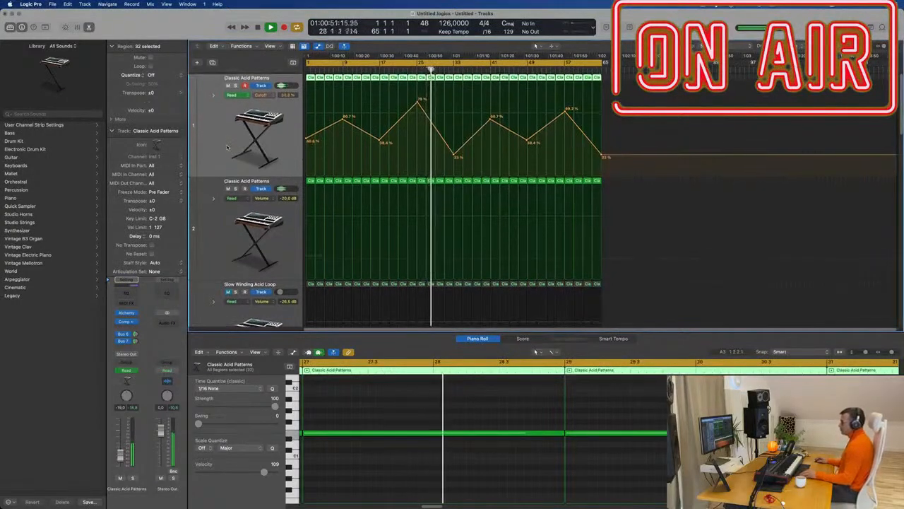
Select and unmute the Slow Winding Acid Loop track.
scroll(226, 147, "down", 2)
scroll(228, 148, "down", 3)
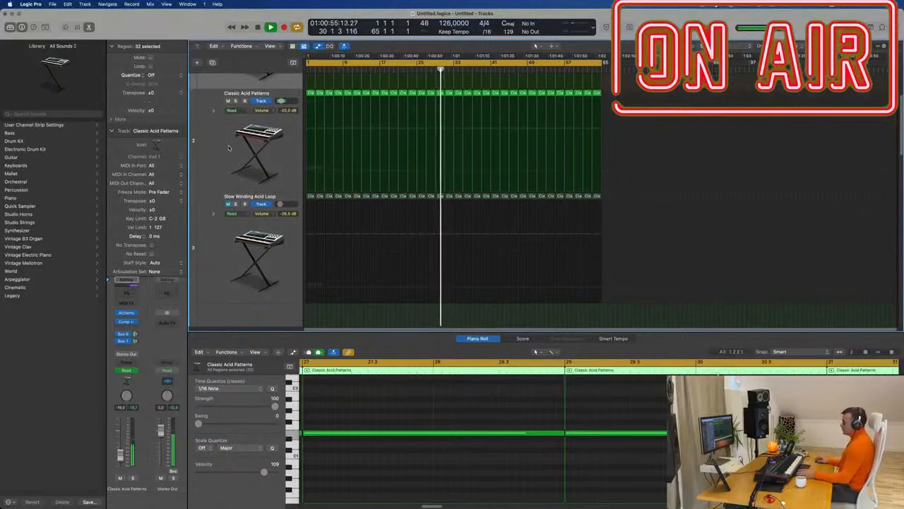
left_click(226, 144)
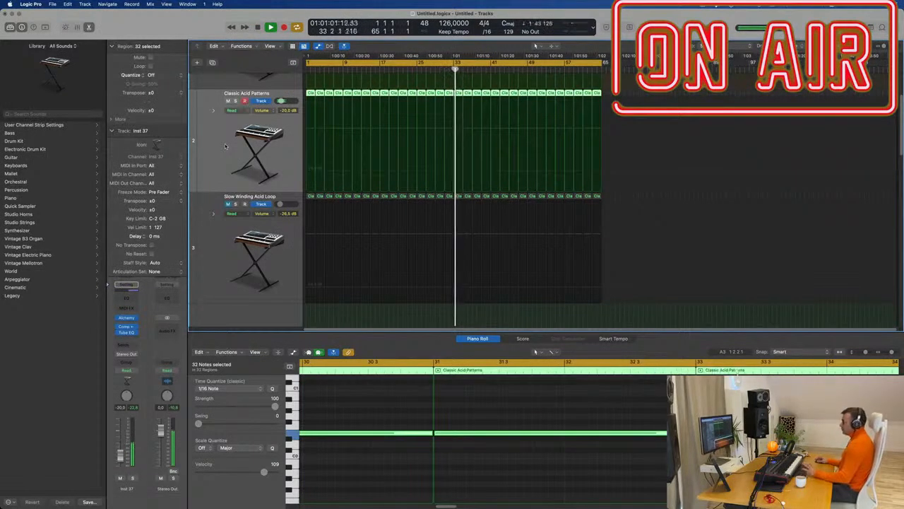
left_click(226, 233)
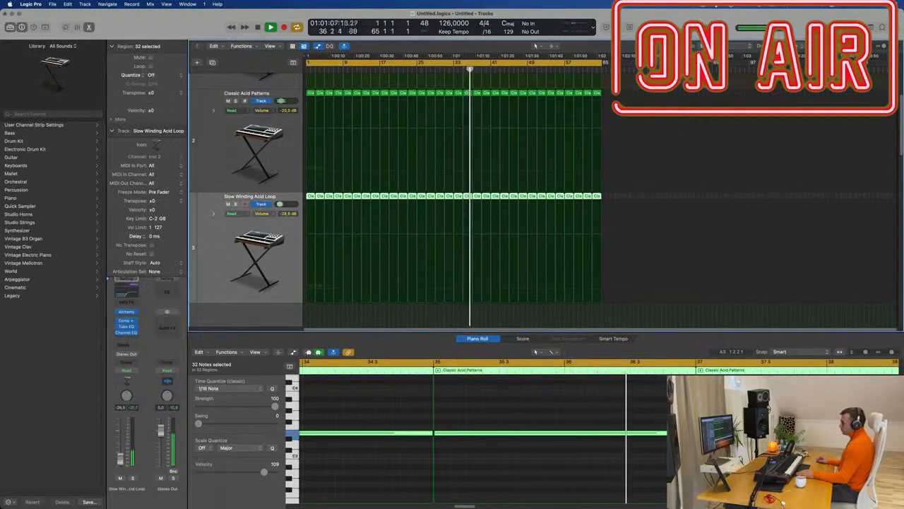
Open Alchemy's arpeggiator for the Slow Winding Acid Loop and set the pattern's grid value to 1/8.
left_click(125, 311)
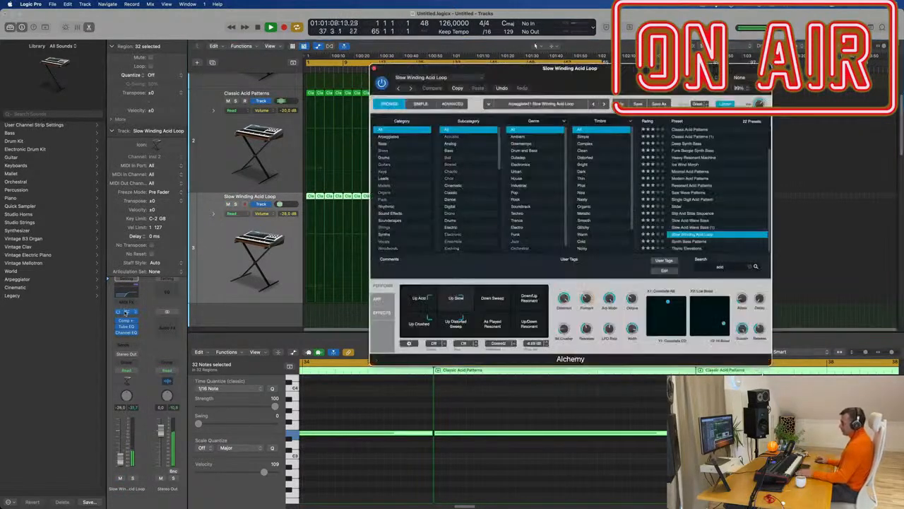
left_click(385, 301)
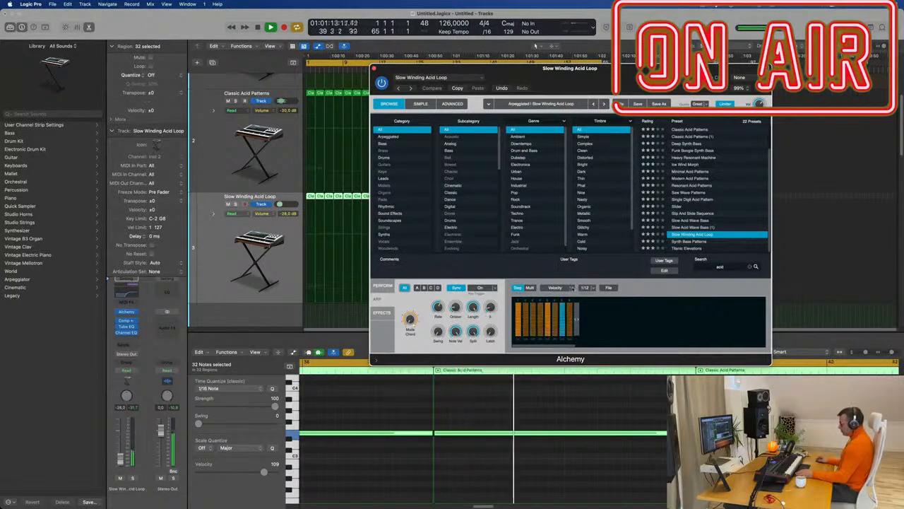
left_click(592, 288)
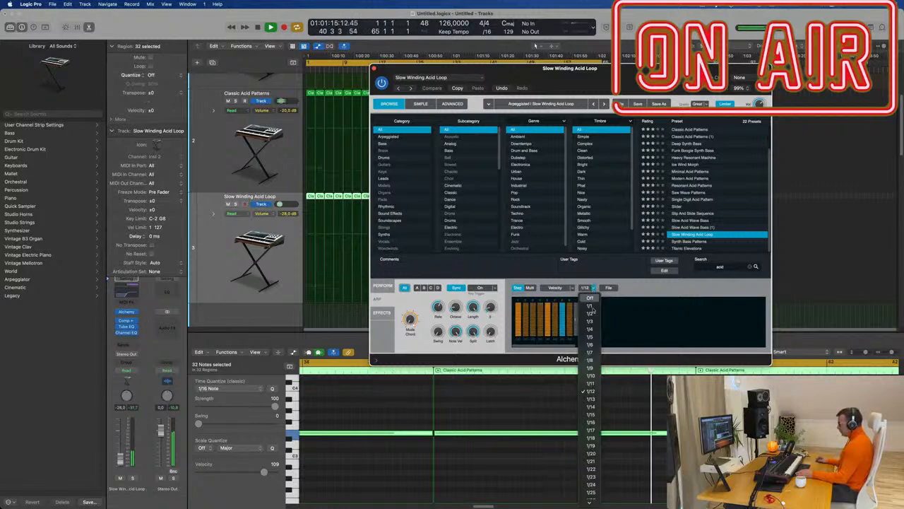
left_click(592, 359)
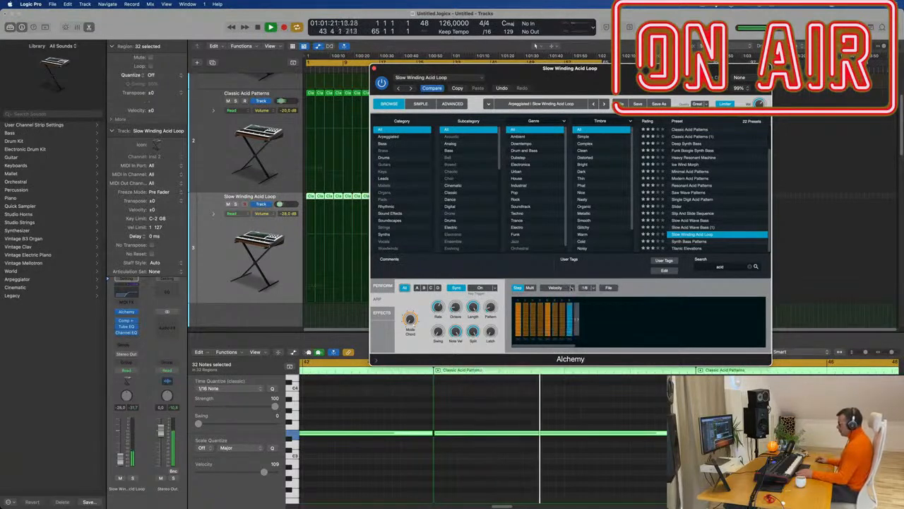
Load the Falling Pattern preset into the Slow Winding Acid Loop's arpeggiator and set the pattern's grid value to Off.
left_click(607, 289)
mouse_move(614, 300)
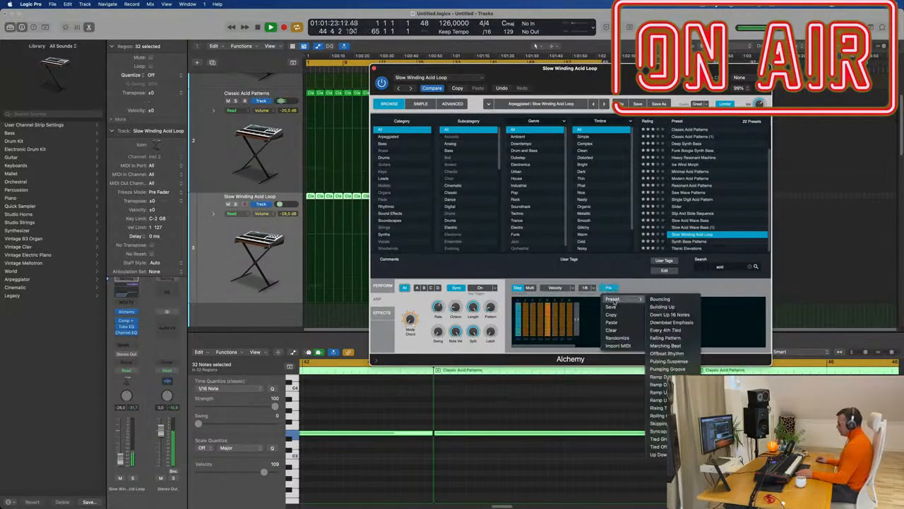
left_click(677, 339)
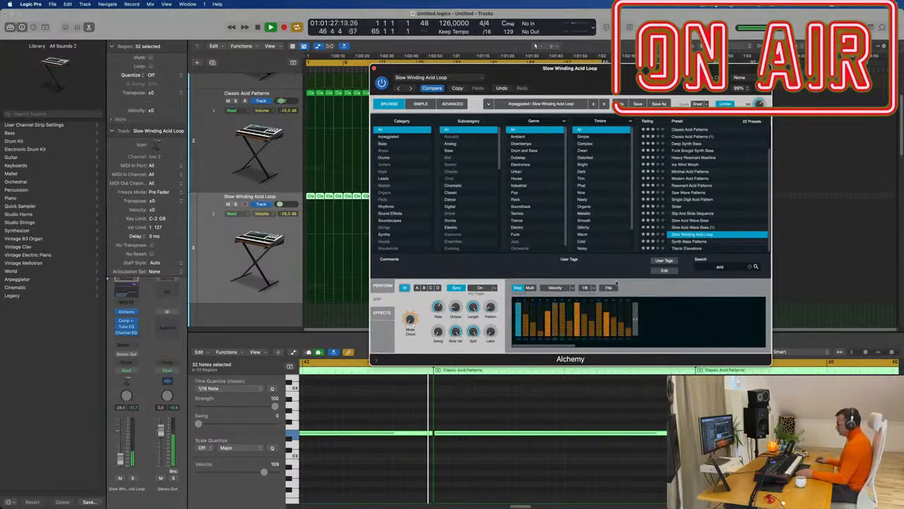
left_click(592, 288)
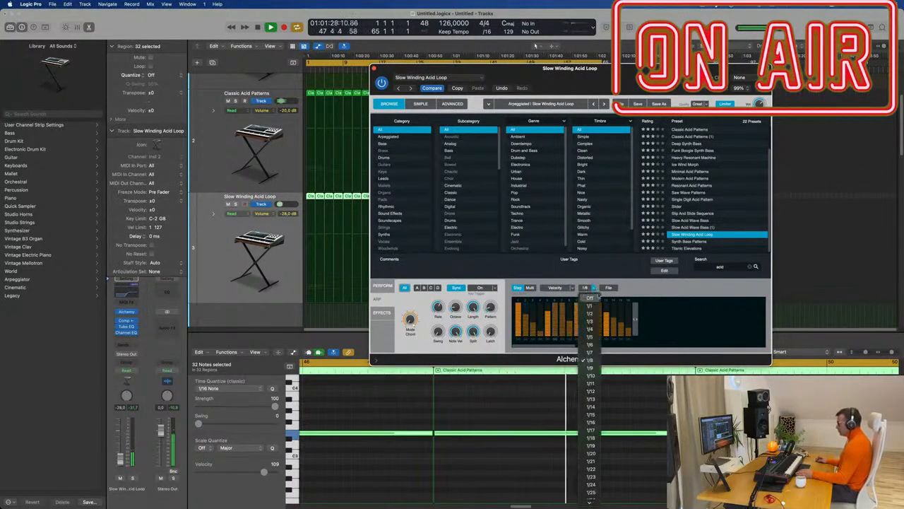
left_click(592, 297)
Try the Pumping Groove preset in the Slow Winding Acid Loop's arpeggiator and undo the arpeggiator pattern changes.
left_click(608, 288)
mouse_move(613, 299)
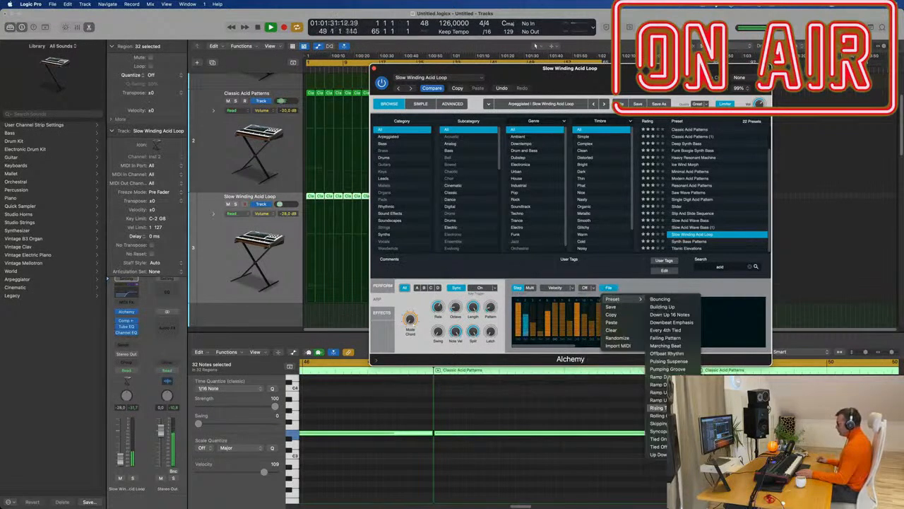
left_click(664, 368)
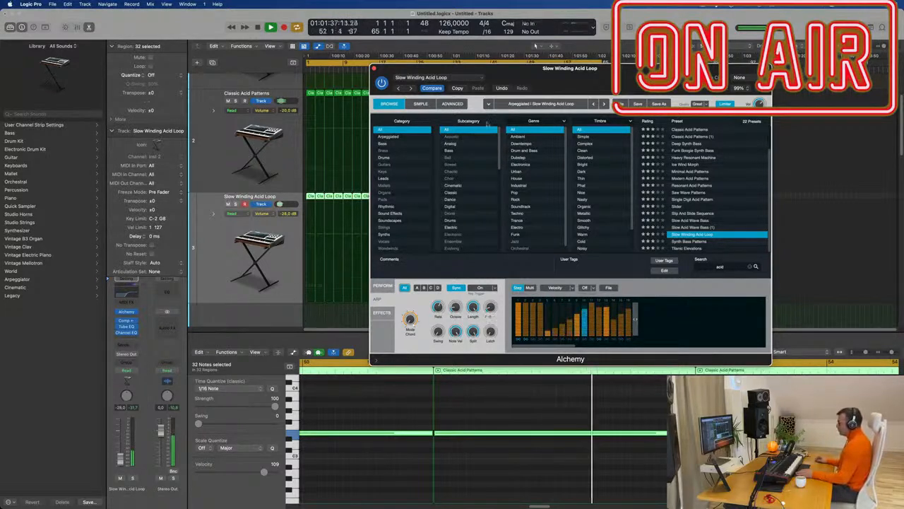
left_click(501, 89)
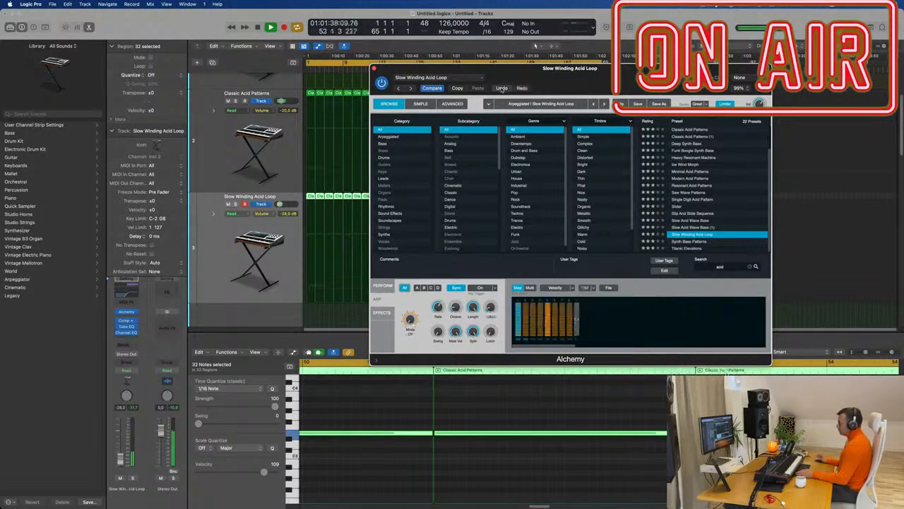
Move the Alchemy window clear of the arrangement and mute the Slow Winding Acid Loop track.
left_click_drag(509, 68, 675, 70)
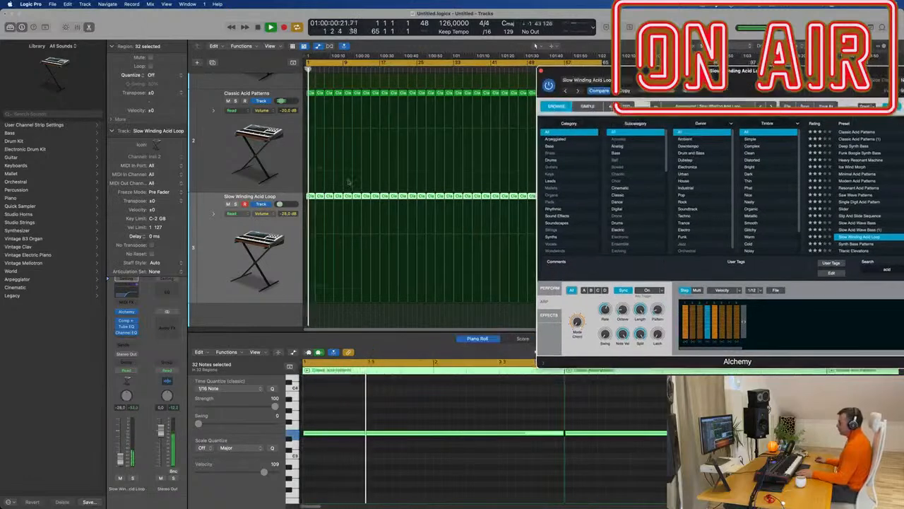
key("super+Up")
key("super+Up")
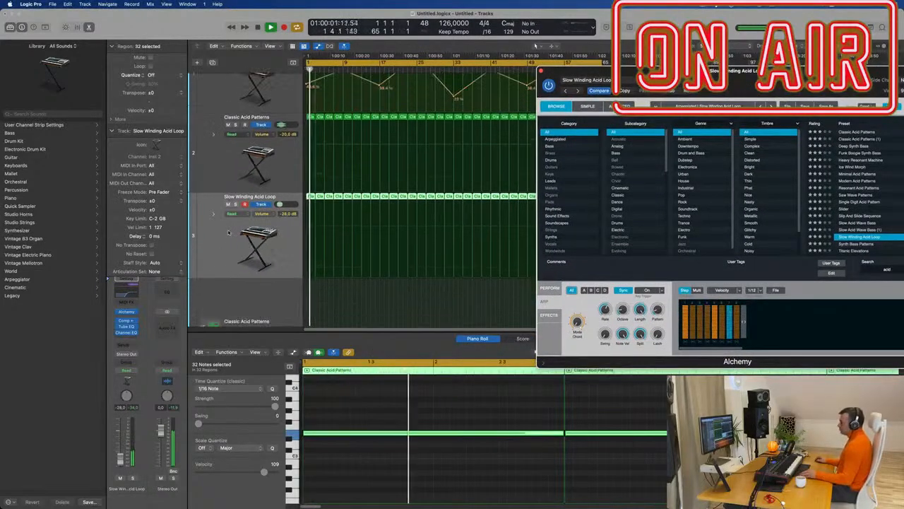
key("super+Up")
key("super+Up")
key("super+Up")
left_click_drag(565, 72, 716, 61)
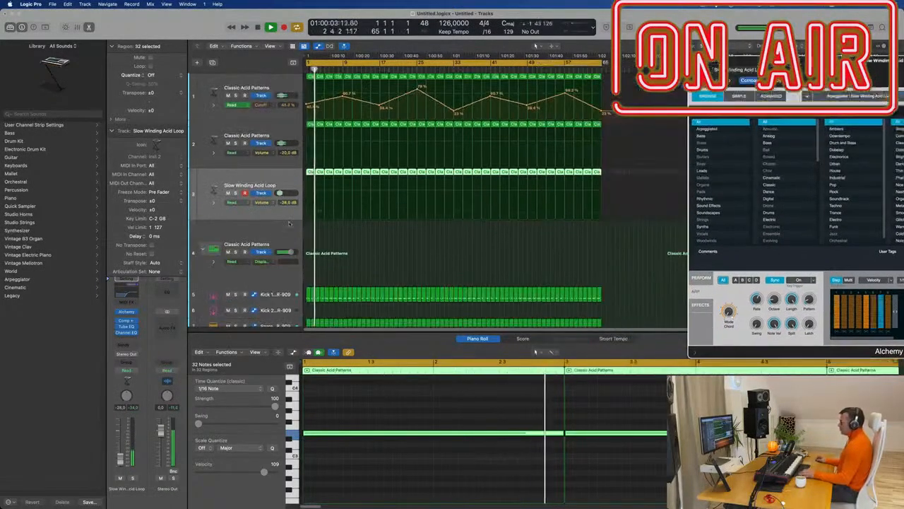
left_click(228, 192)
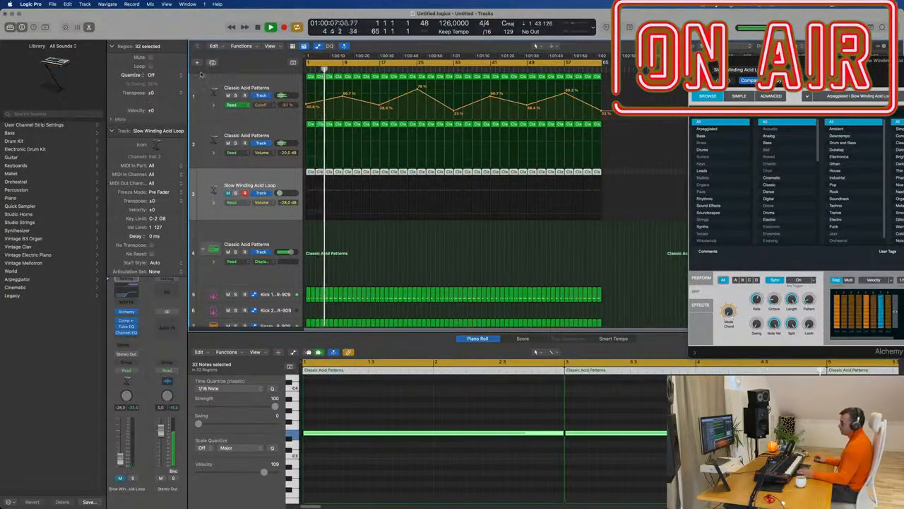
Create a new track with duplicate settings from the Slow Winding Acid Loop track and select it.
key("super+d")
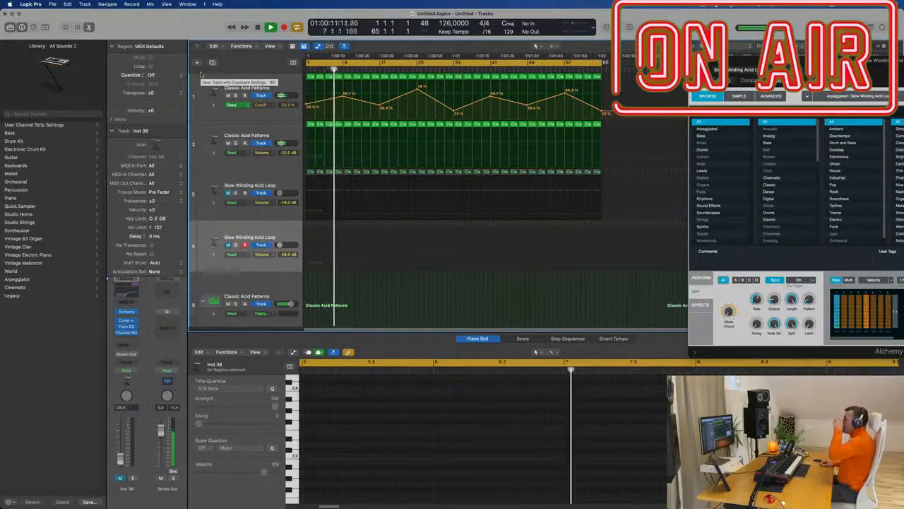
scroll(201, 74, "down", 3)
scroll(201, 74, "up", 3)
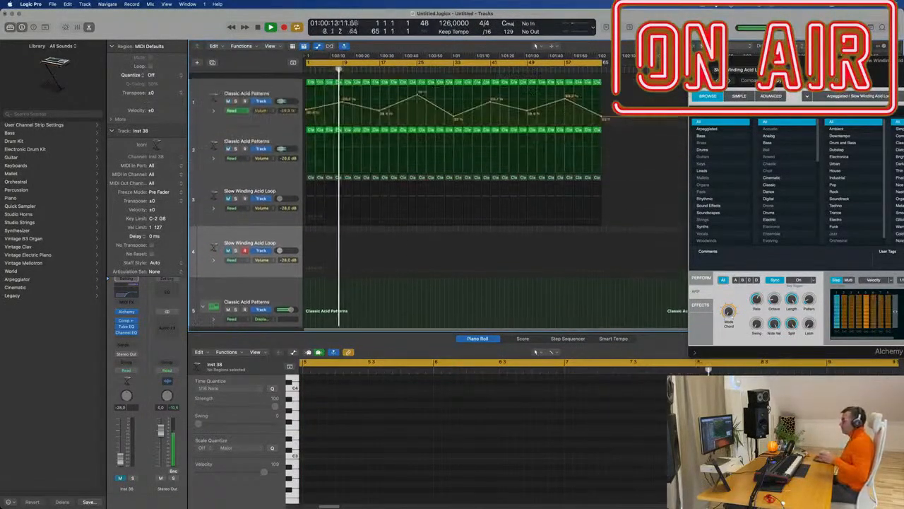
left_click(703, 5)
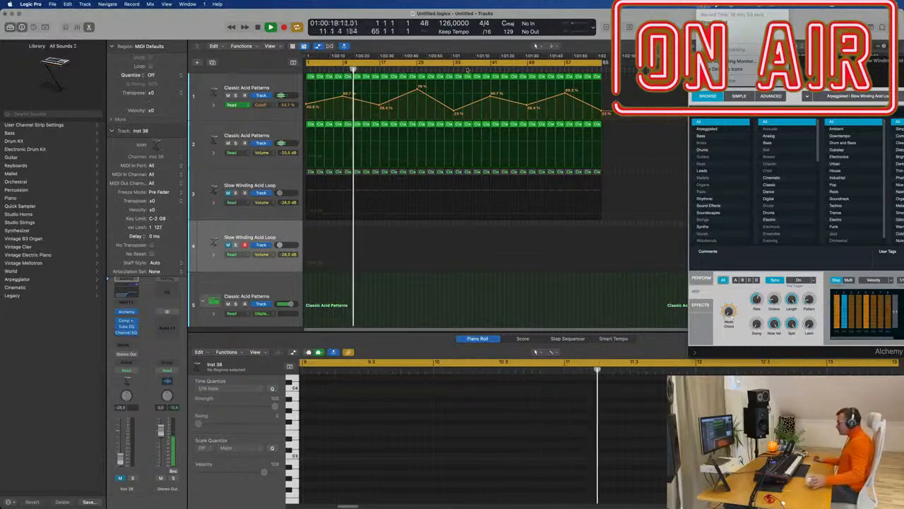
left_click(284, 237)
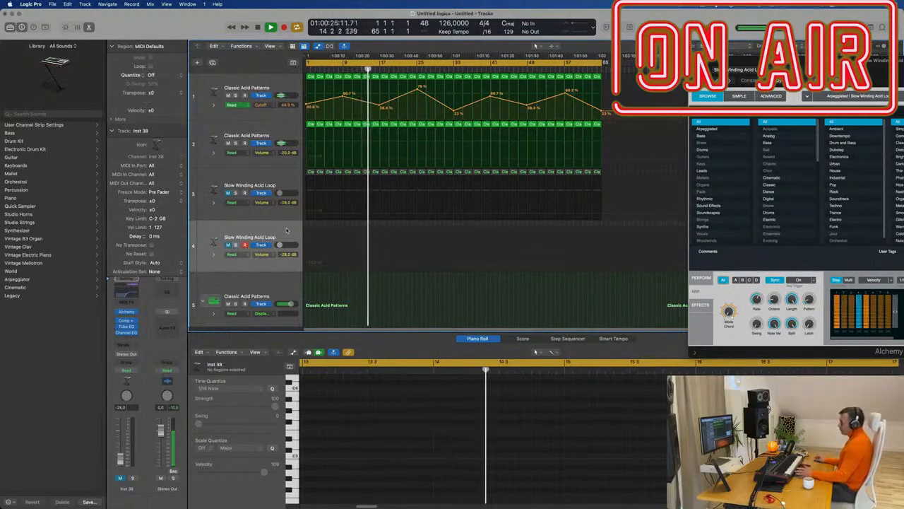
Replace the Alchemy instrument on track 4 with Retro Synth and load the synth pad preset Access Codes.
left_click(127, 311)
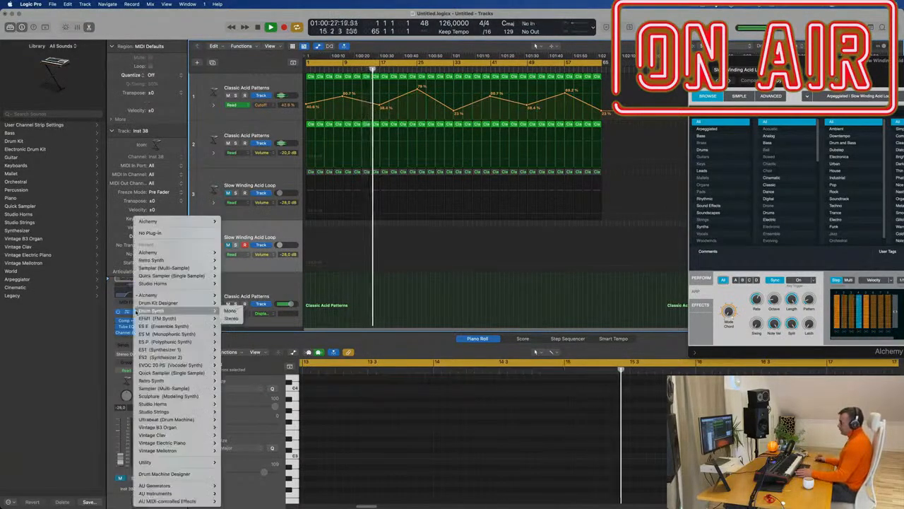
mouse_move(161, 383)
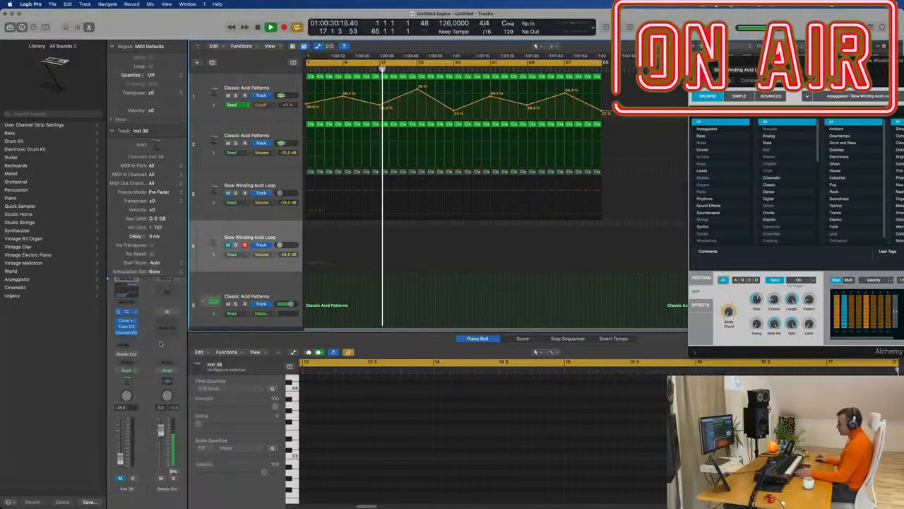
left_click(340, 111)
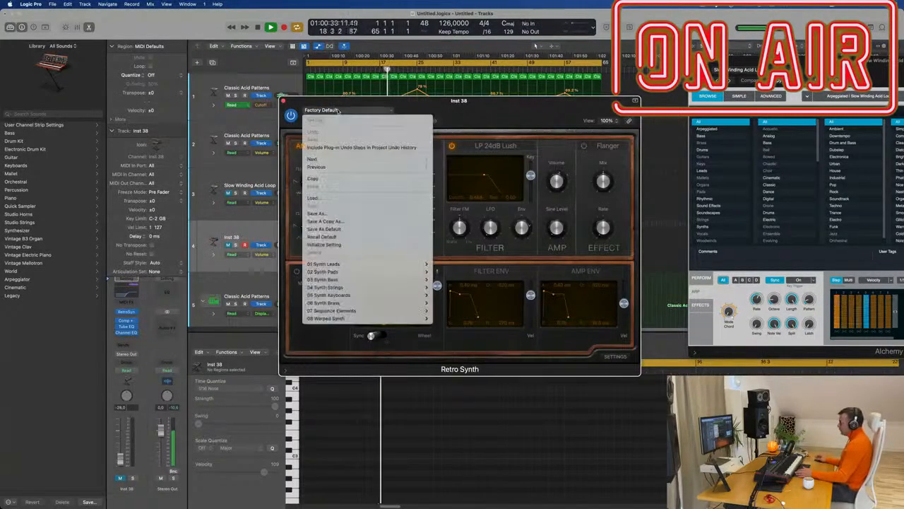
mouse_move(379, 272)
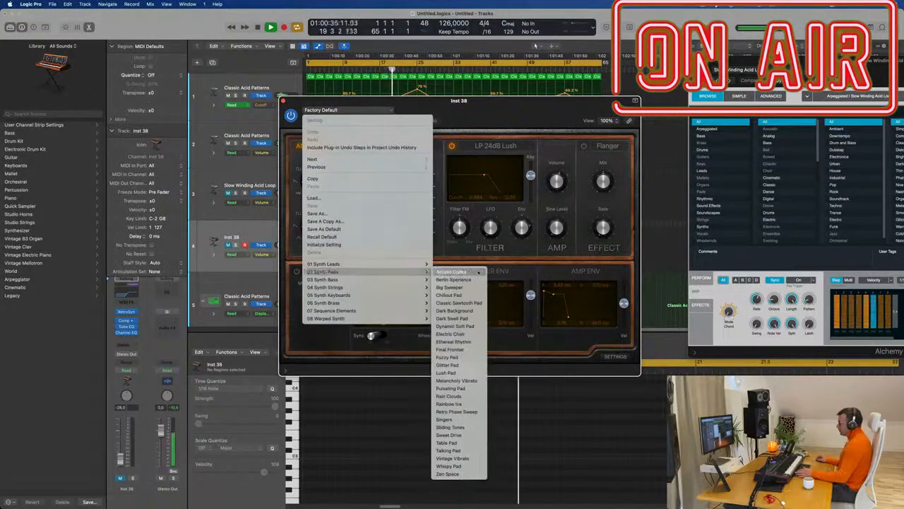
left_click(478, 272)
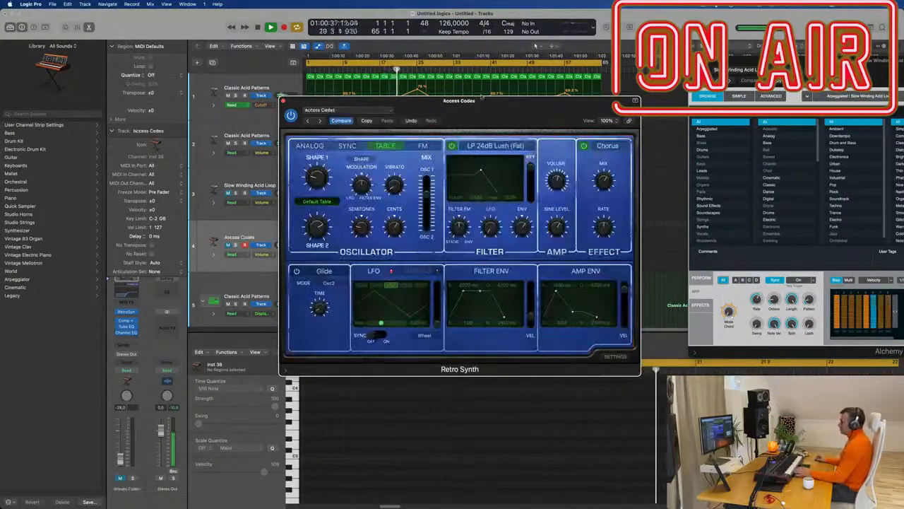
left_click_drag(448, 108, 588, 134)
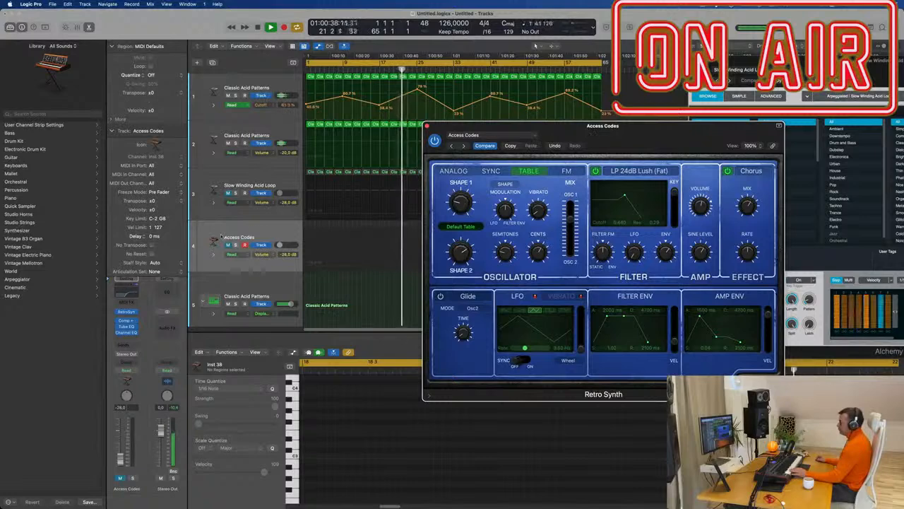
Unmute the Access Codes track with its volume raised to -4.8 dB and inspect its Channel EQ.
left_click(262, 234)
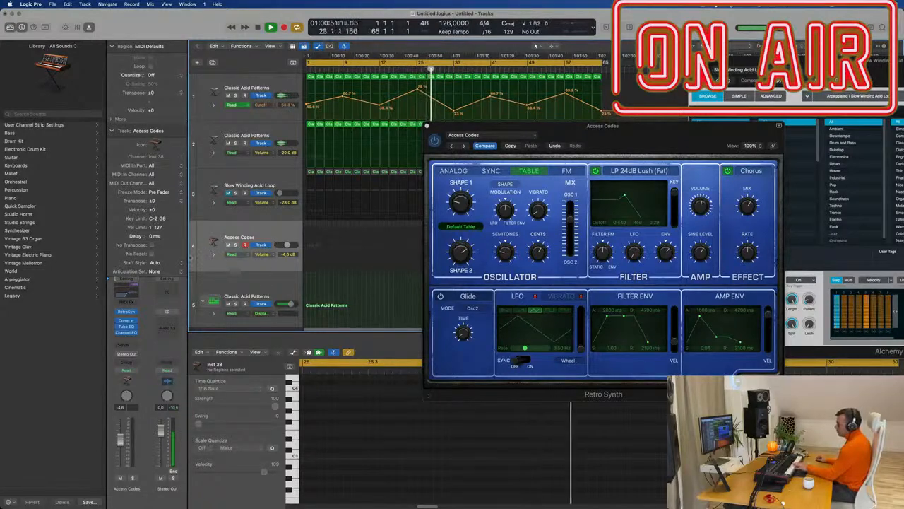
left_click(127, 295)
left_click_drag(605, 252, 243, 236)
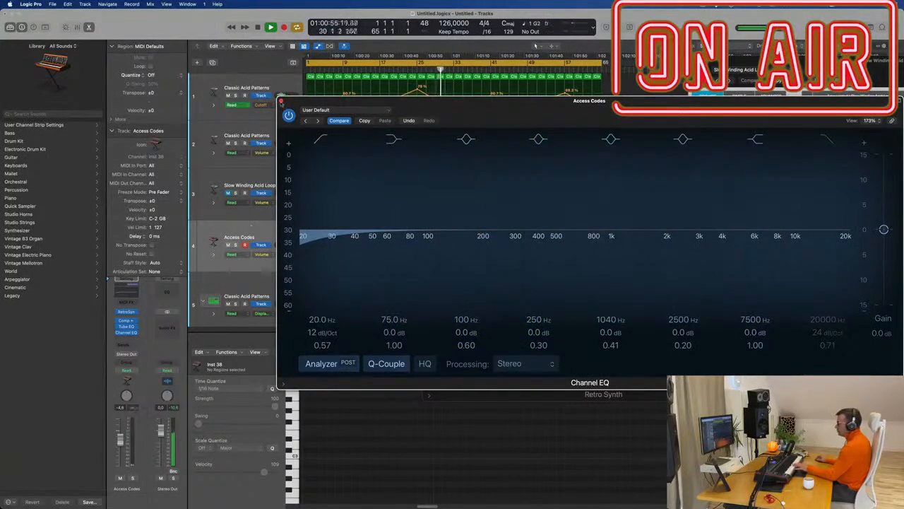
left_click(282, 101)
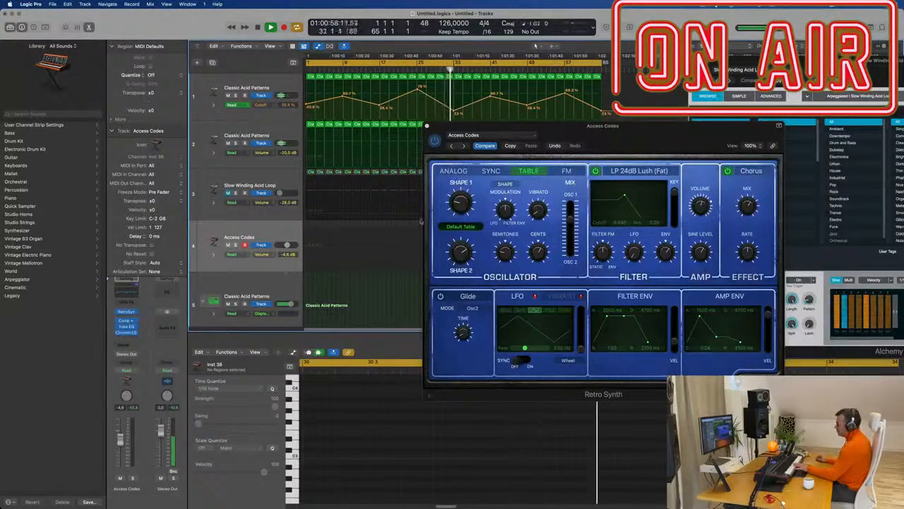
Audition the Retro Synth presets Berlin Xperience at +5.9 dB and Big Sweeper at a lower track volume.
left_click(464, 145)
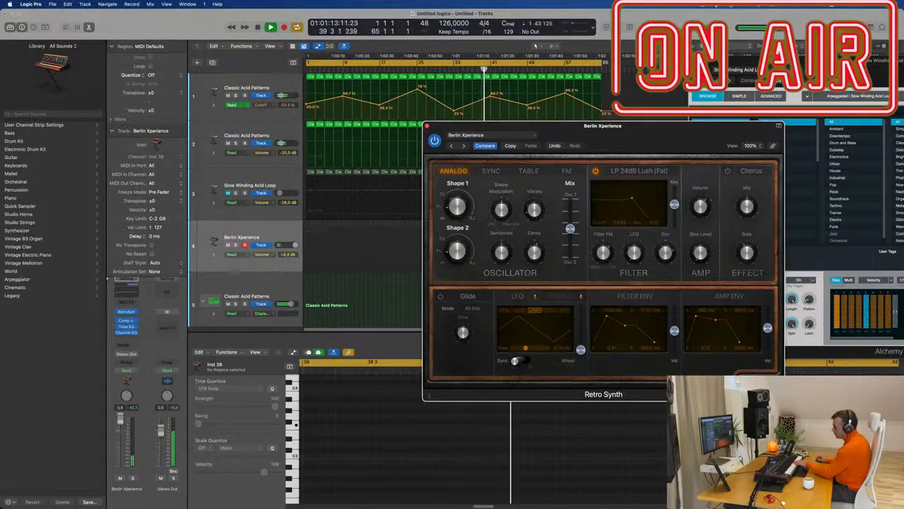
left_click_drag(121, 416, 122, 408)
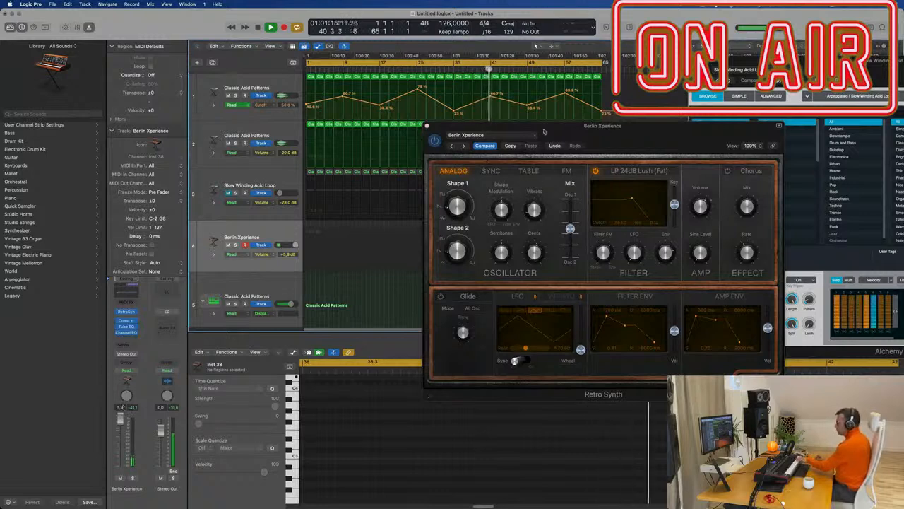
left_click(463, 145)
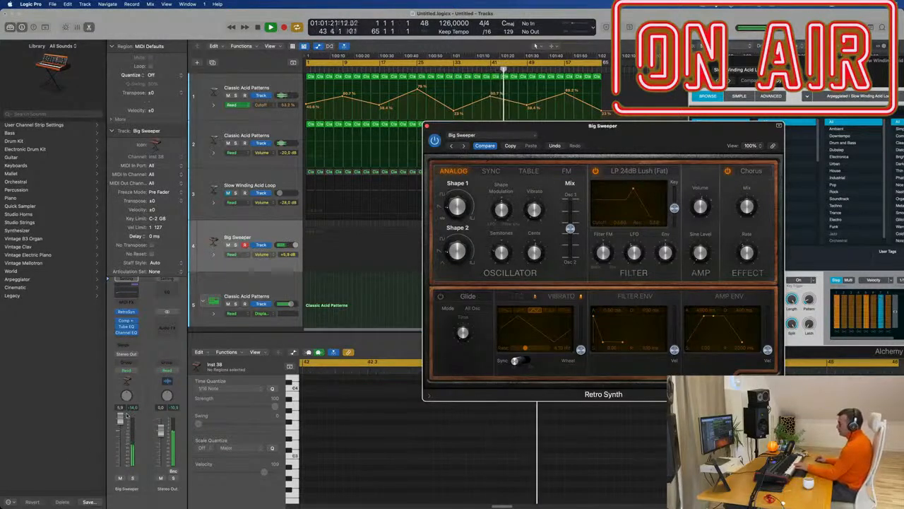
left_click_drag(120, 416, 127, 421)
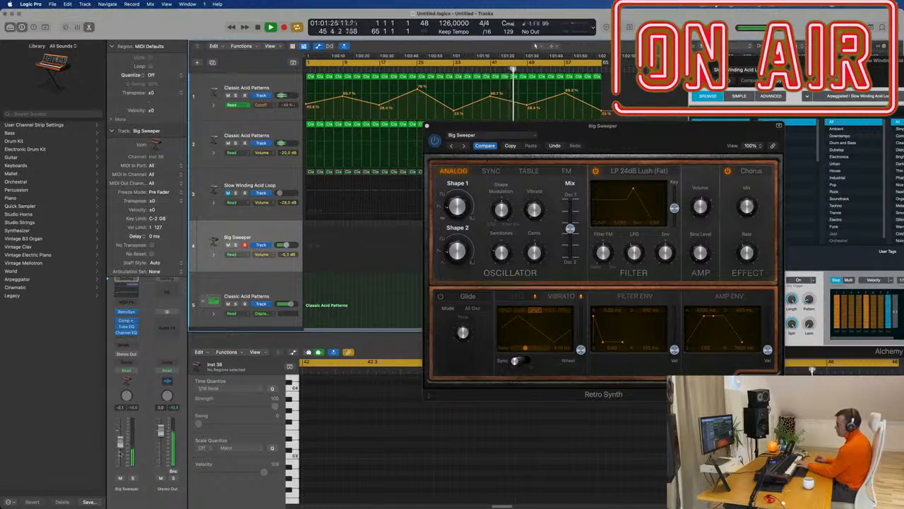
Audition the Retro Synth presets Chillout Pad and Classic Sawtooth Pad with the track volume at -7.4 dB.
left_click(465, 146)
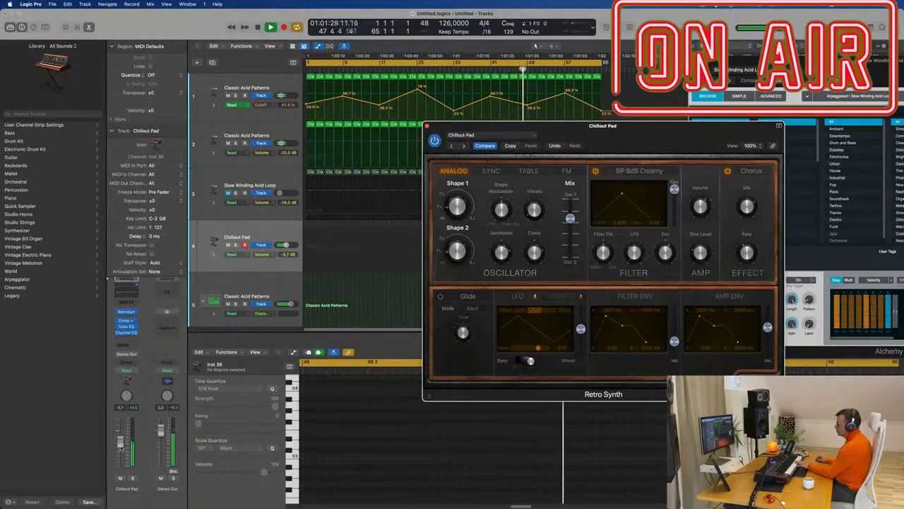
left_click_drag(120, 442, 121, 457)
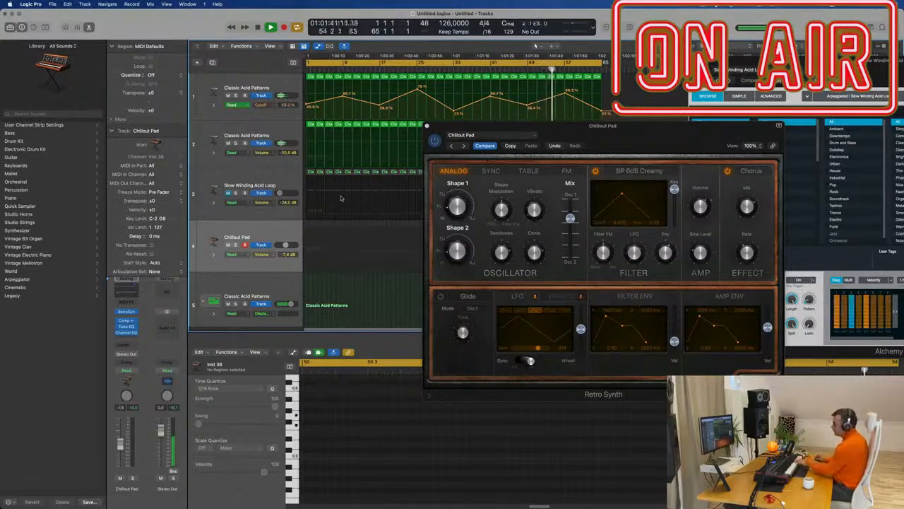
left_click(464, 145)
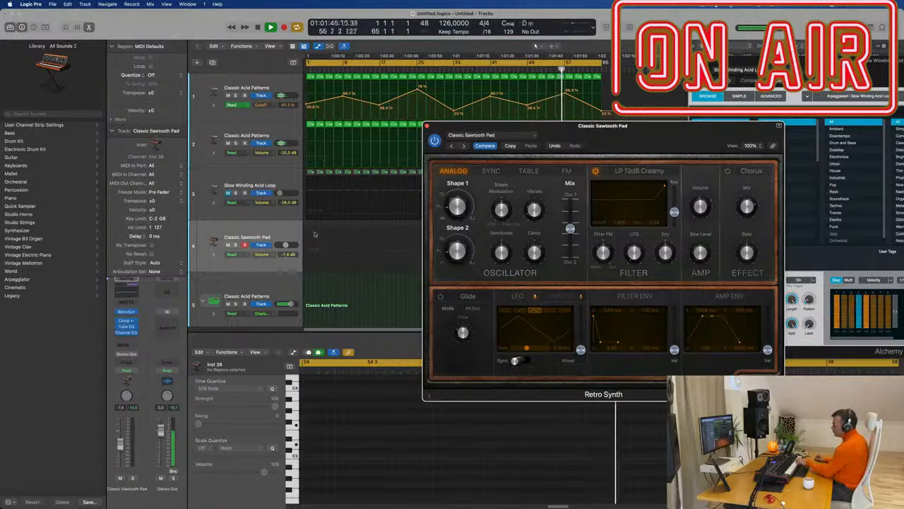
Close the Retro Synth window of the Classic Sawtooth Pad track.
left_click(281, 231)
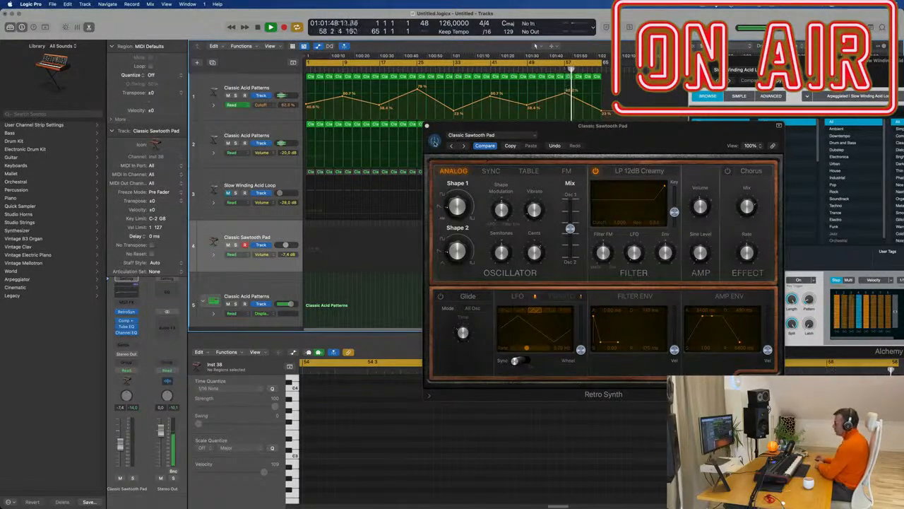
left_click(435, 141)
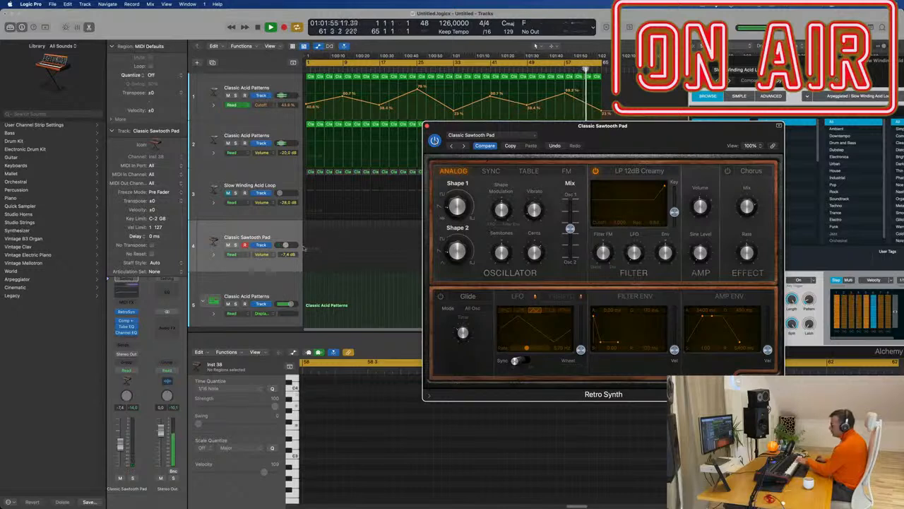
left_click(262, 255)
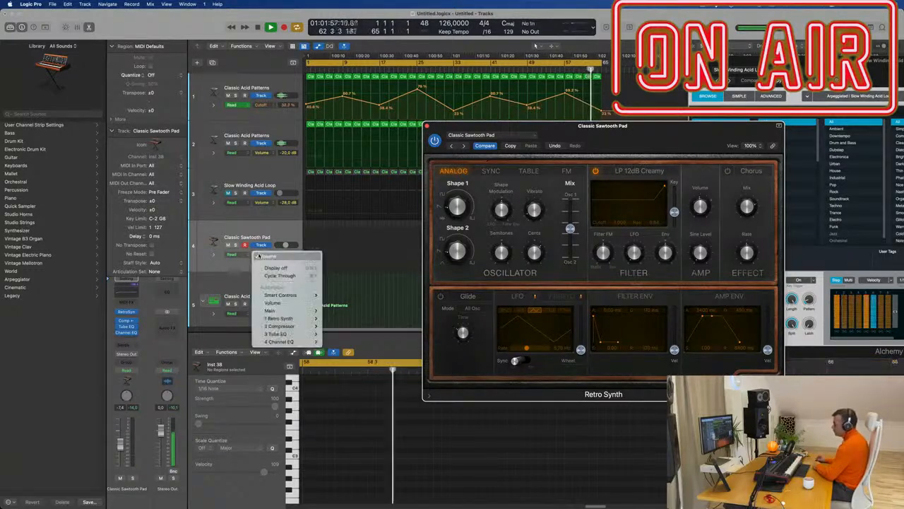
left_click(232, 270)
left_click(446, 129)
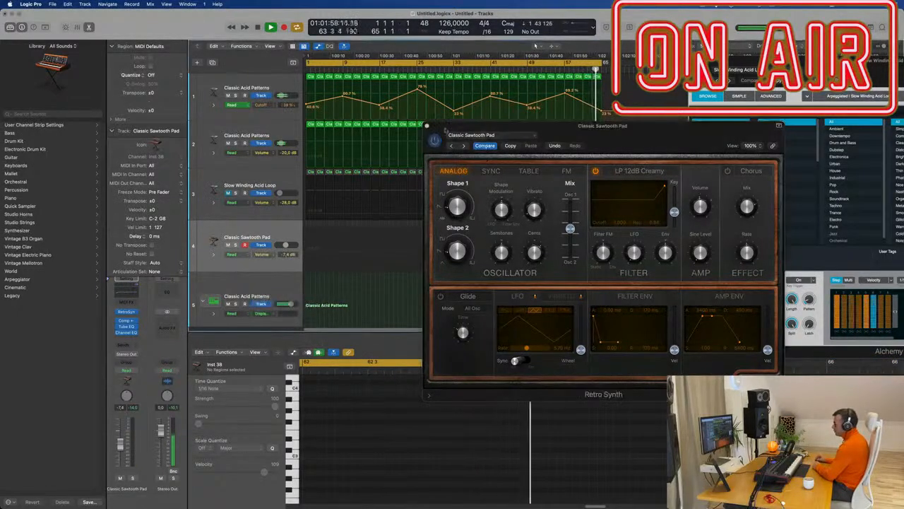
left_click(426, 125)
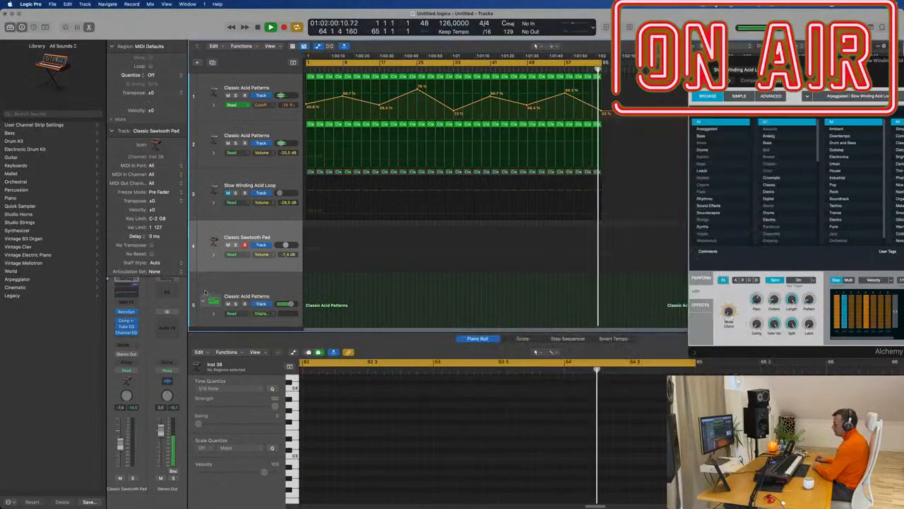
Replace Retro Synth on track 4 with a stereo Alchemy instrument and lower the track's volume.
left_click(134, 311)
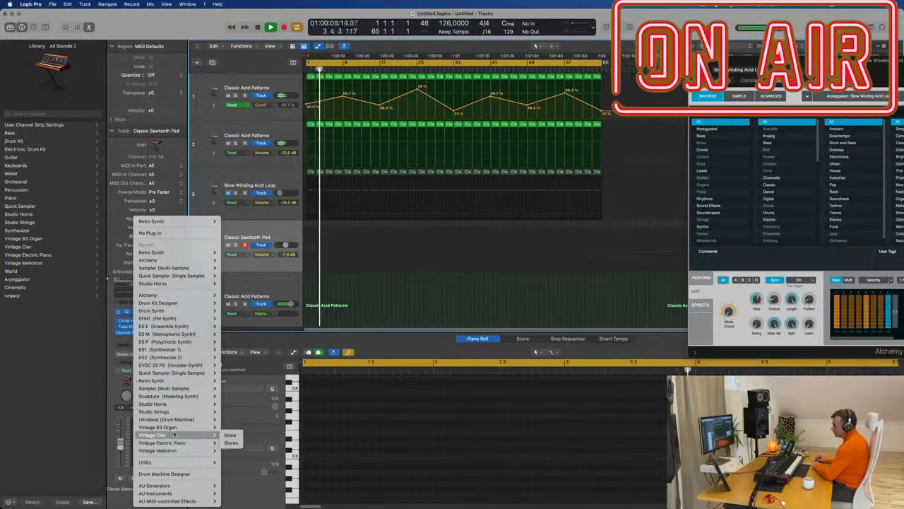
mouse_move(175, 429)
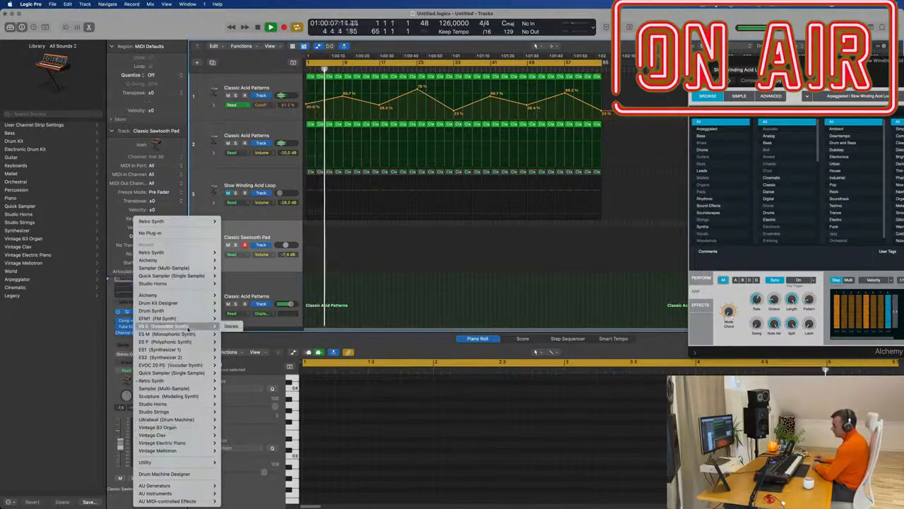
mouse_move(188, 294)
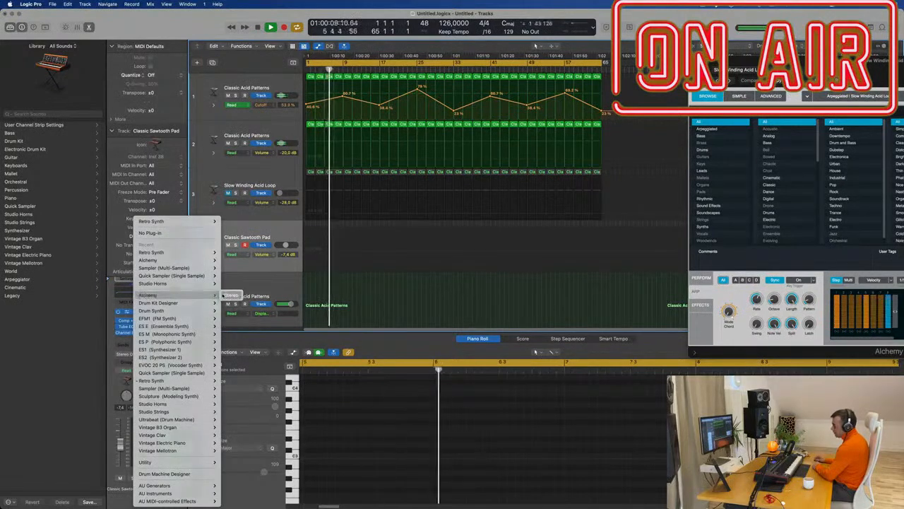
left_click(232, 295)
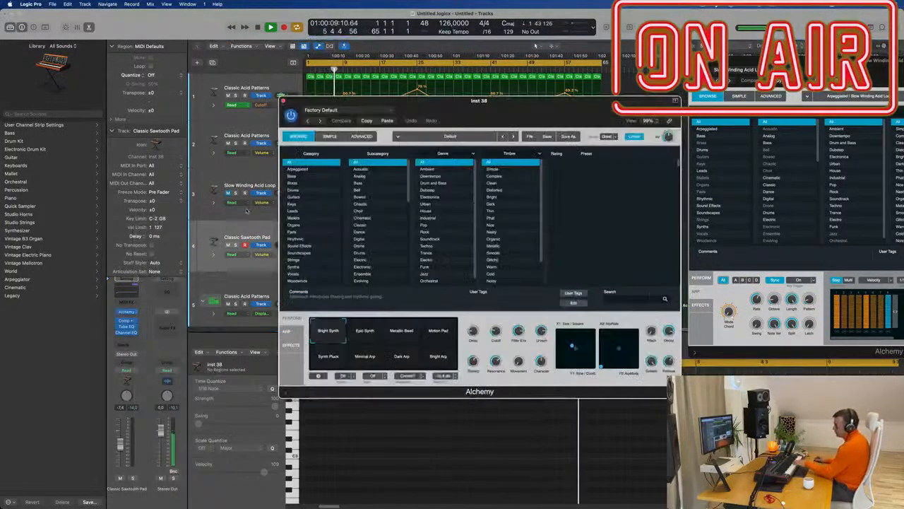
left_click_drag(120, 446, 120, 455)
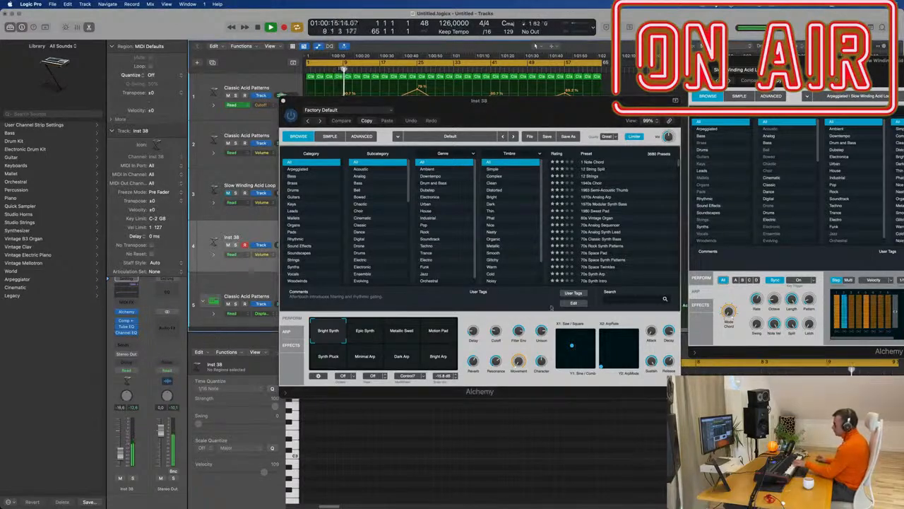
Search the Alchemy presets for "classic" and limit the results to the Pads category.
left_click(628, 299)
type("classic")
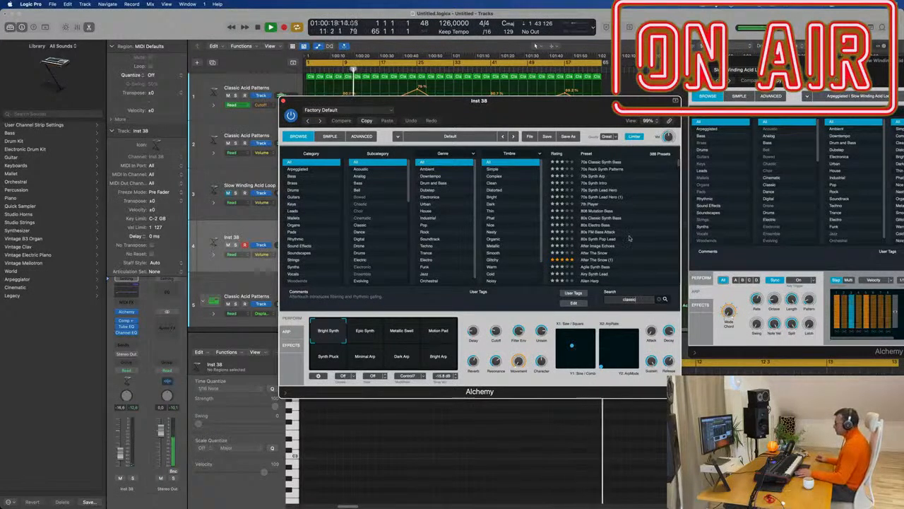
scroll(629, 233, "down", 5)
scroll(629, 224, "down", 5)
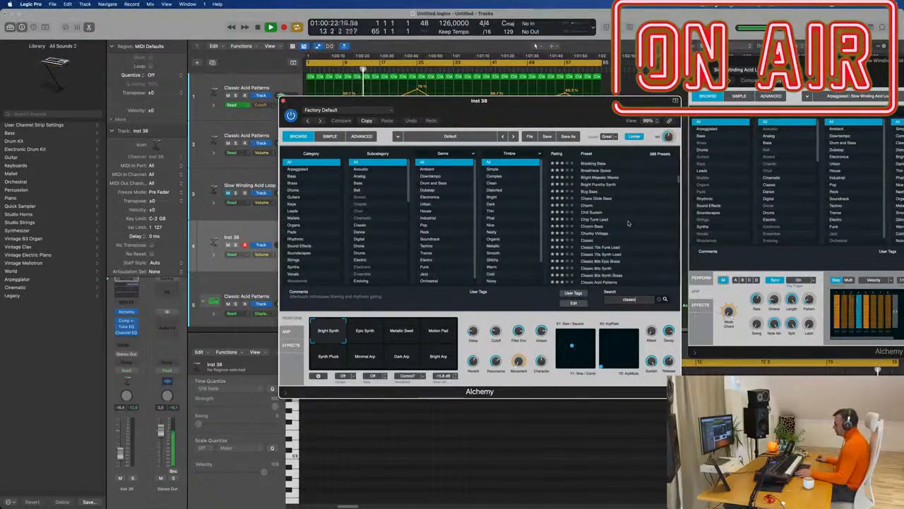
scroll(627, 223, "down", 5)
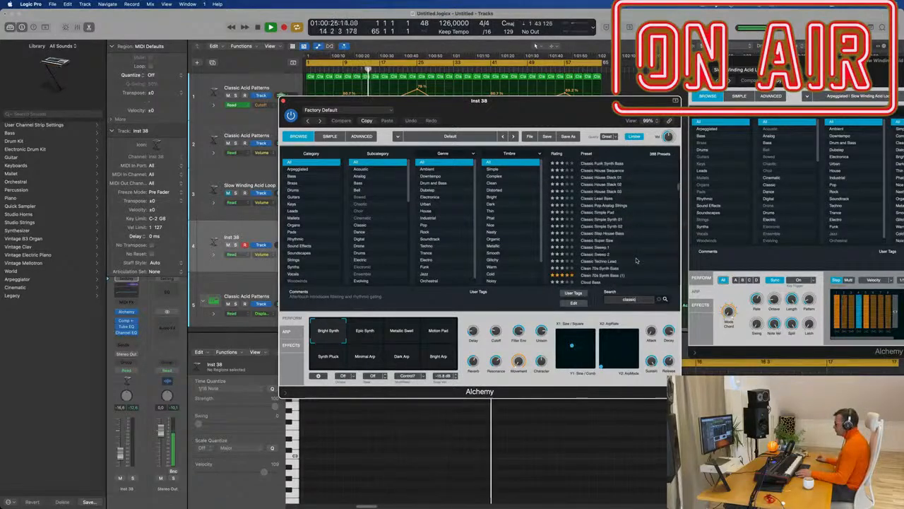
left_click(292, 232)
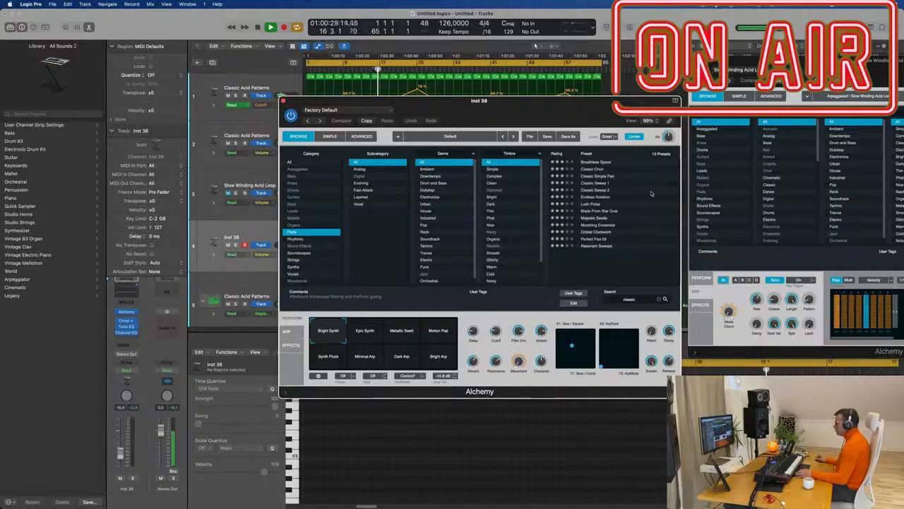
Audition the Alchemy pad presets Classic Sweep 1 and Breathless Space at a raised track volume.
left_click(597, 183)
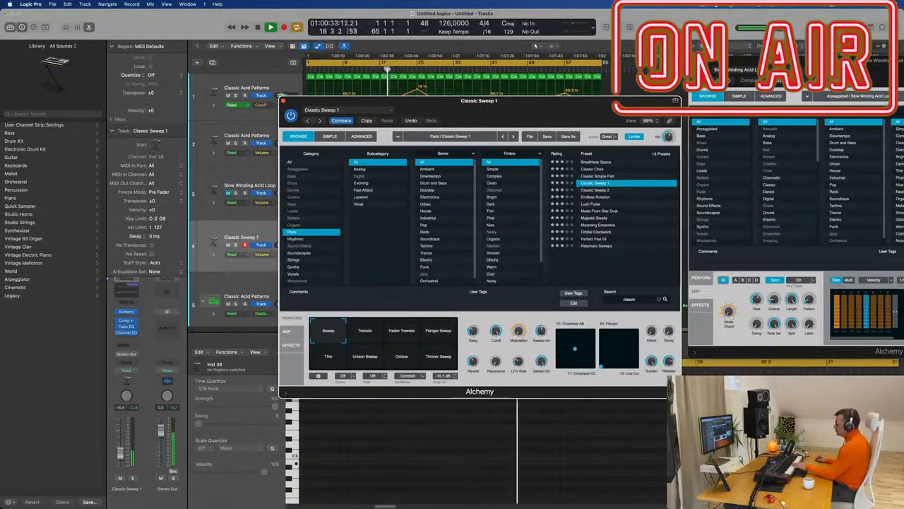
left_click_drag(121, 450, 122, 442)
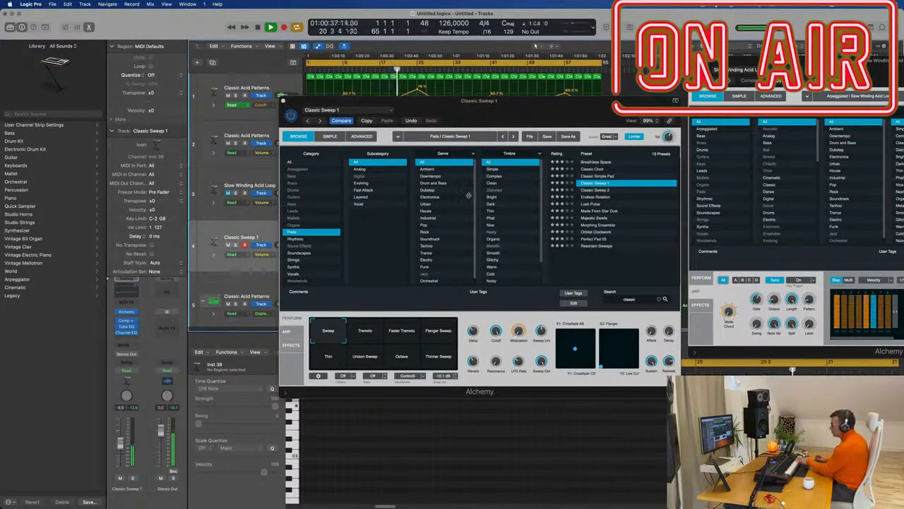
left_click(597, 165)
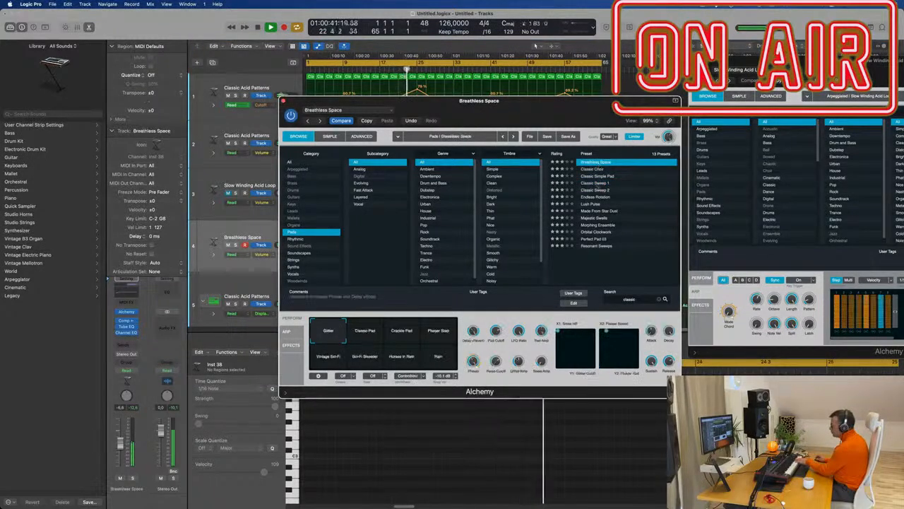
Load the Alchemy pad preset Lush Pulse and lower the track's volume to about -14.6 dB.
left_click(592, 205)
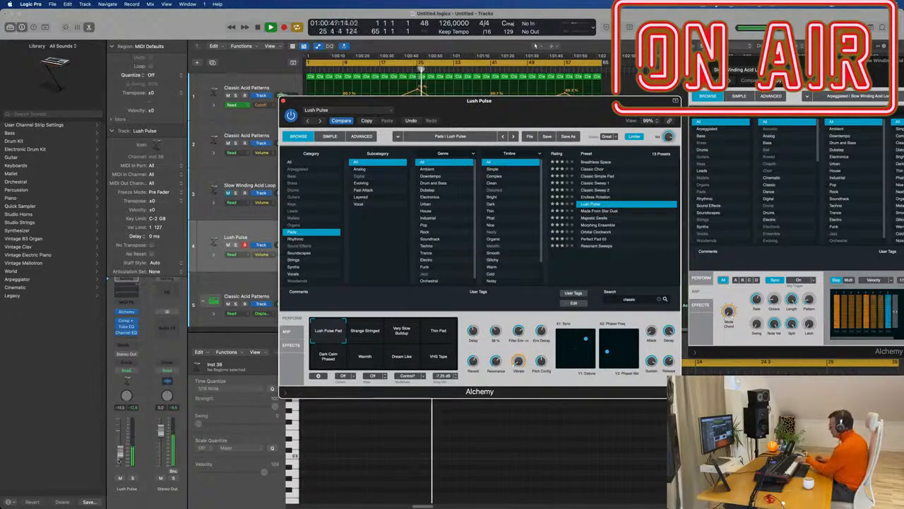
left_click_drag(120, 443, 119, 460)
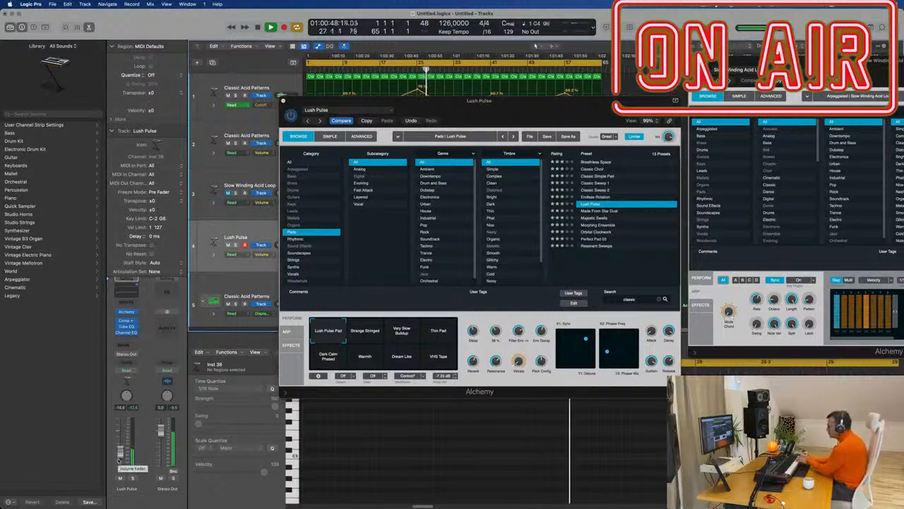
Audition the Strange Stringed and Thin Pad variations of Lush Pulse, and switch track 4 to the Alchemy preset Perfect Pad 03.
left_click(363, 342)
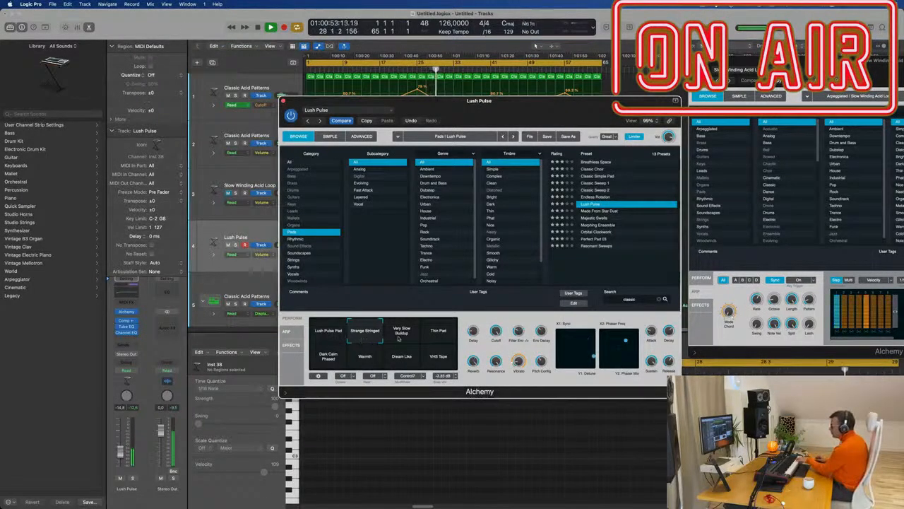
left_click(440, 335)
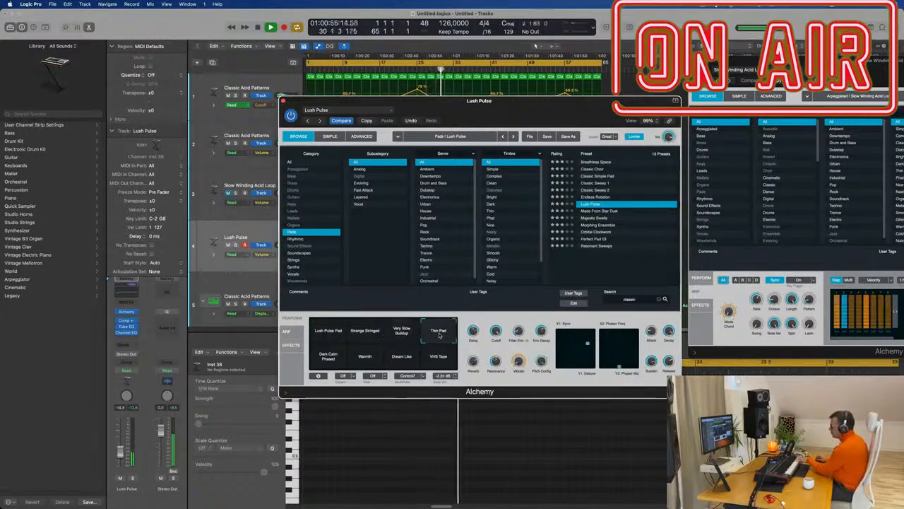
left_click(600, 225)
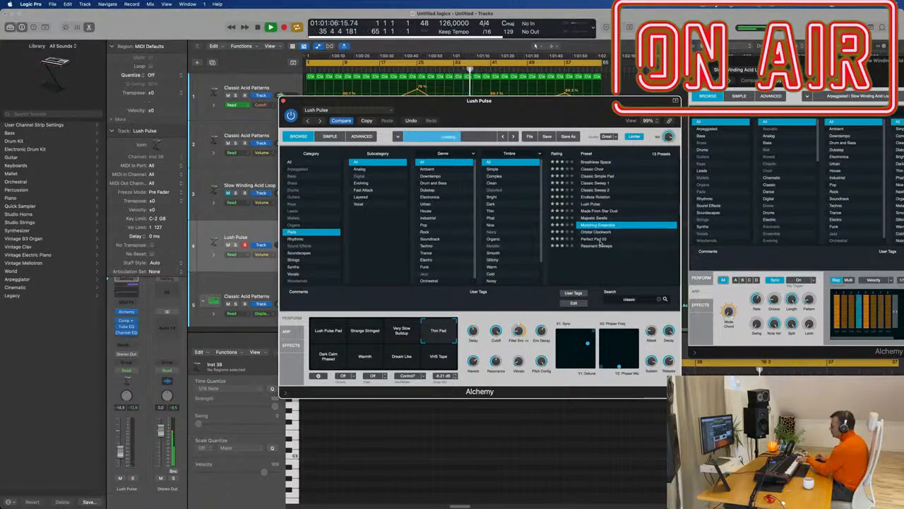
left_click(600, 241)
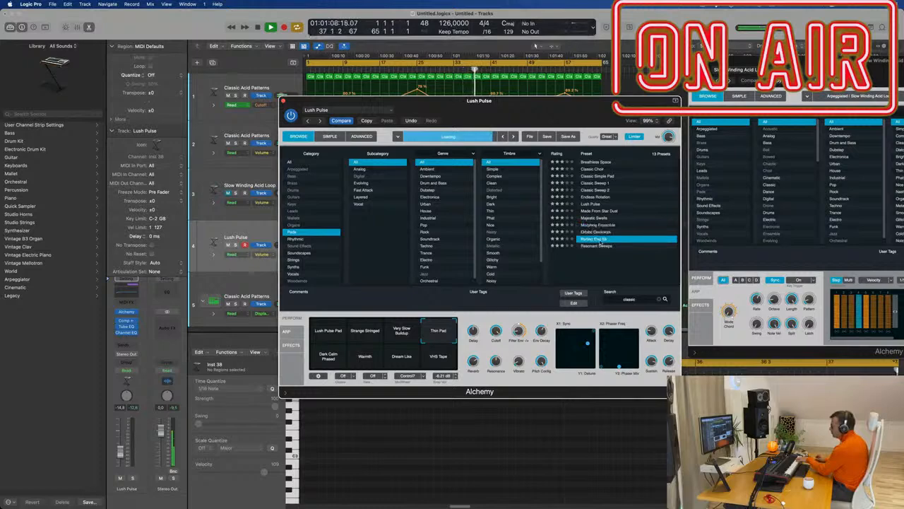
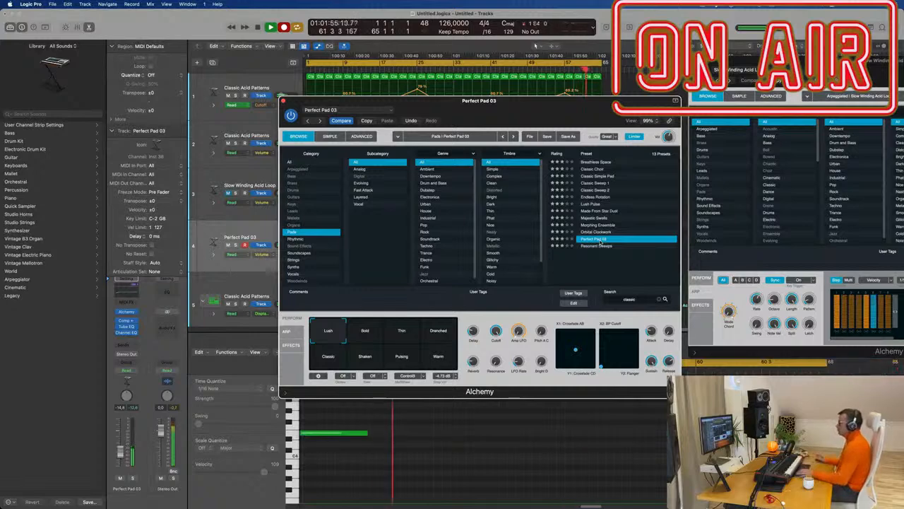
Stop recording, move the recorded Perfect Pad 03 region to bar 1 on track 4, and open it in the Piano Roll.
key("space")
left_click_drag(566, 101, 897, 139)
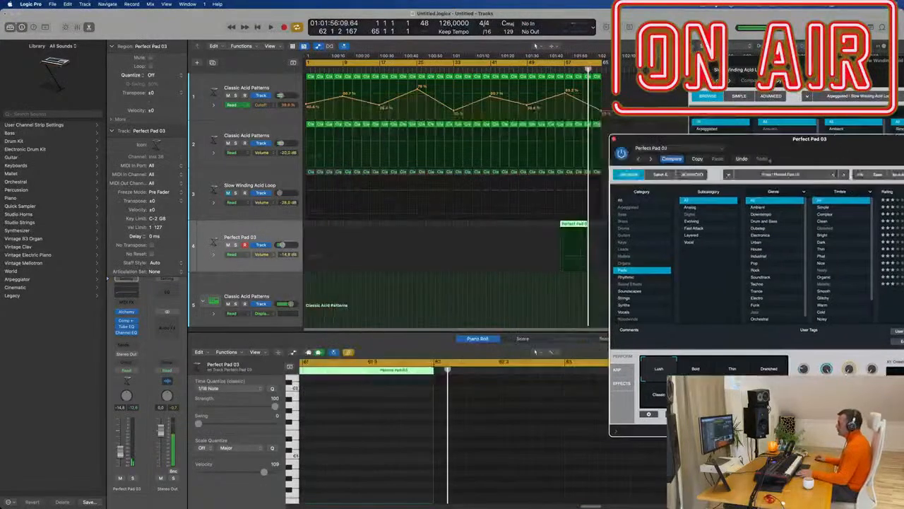
left_click_drag(570, 226, 327, 240)
double_click(320, 226)
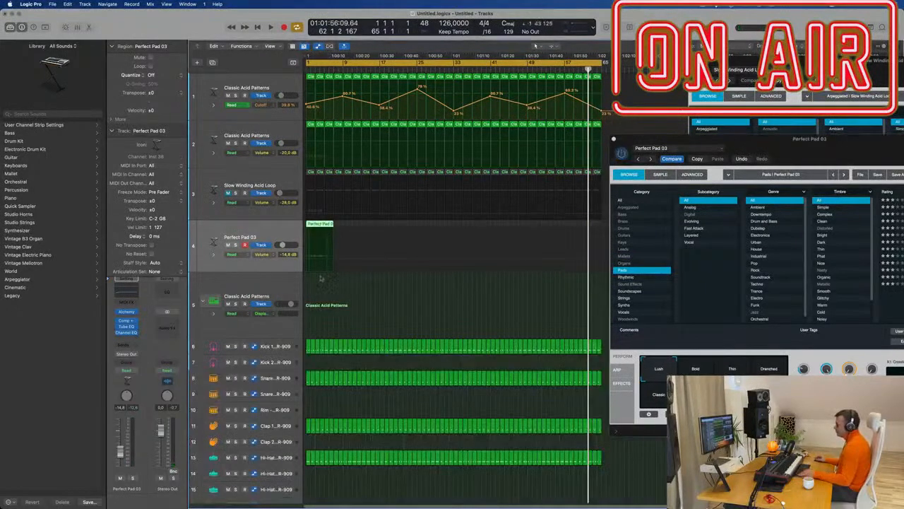
double_click(323, 227)
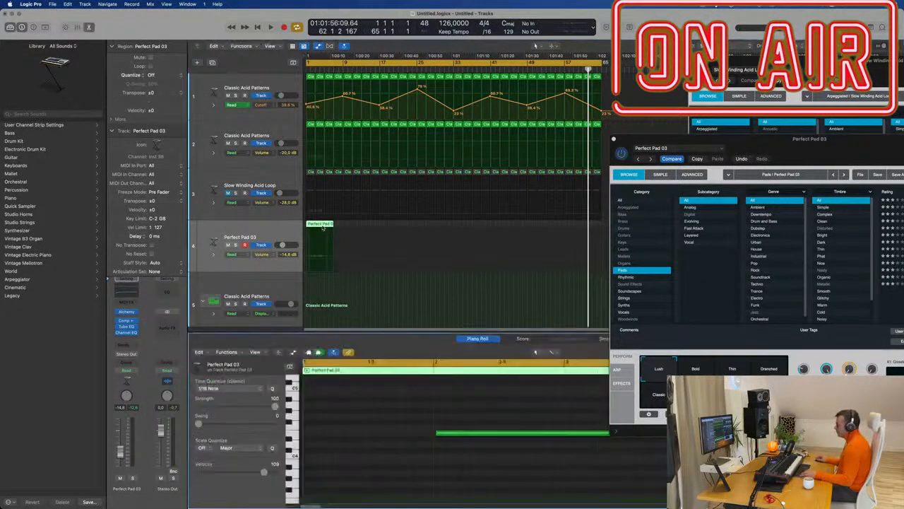
Move the A4 note after the first short G4, remove the two surplus notes, shorten A4 and extend G4 to meet it.
scroll(422, 450, "down", 2)
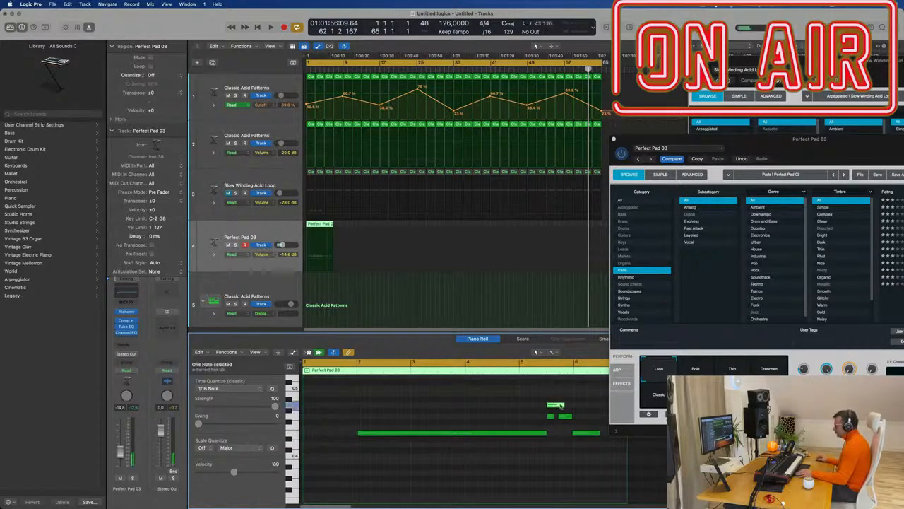
left_click_drag(558, 405, 572, 406)
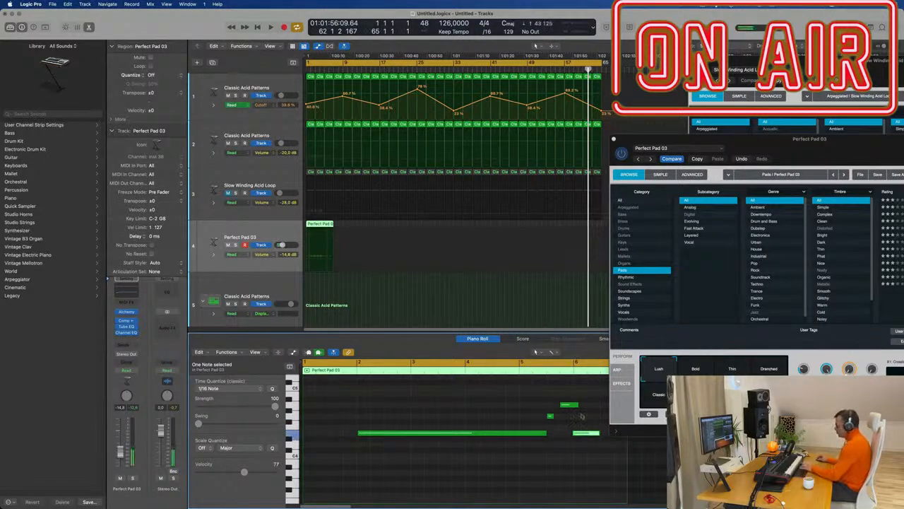
left_click_drag(577, 405, 574, 407)
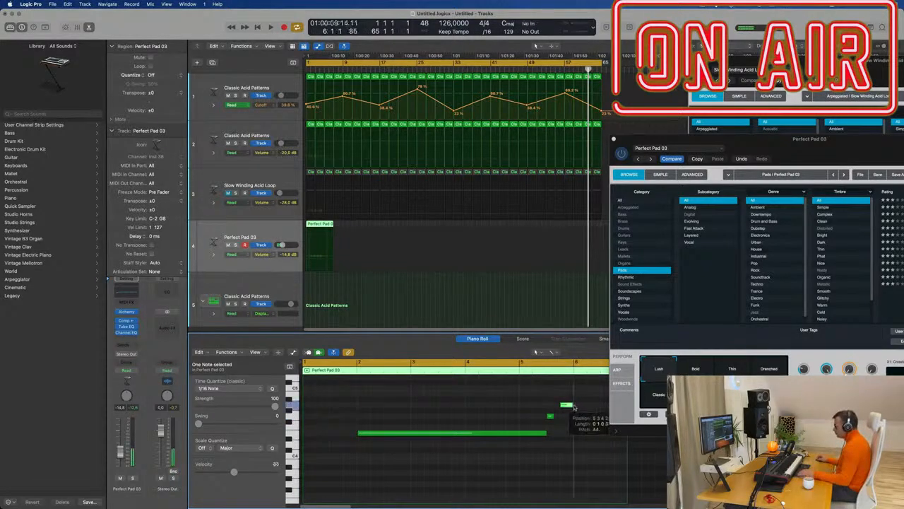
left_click(552, 415)
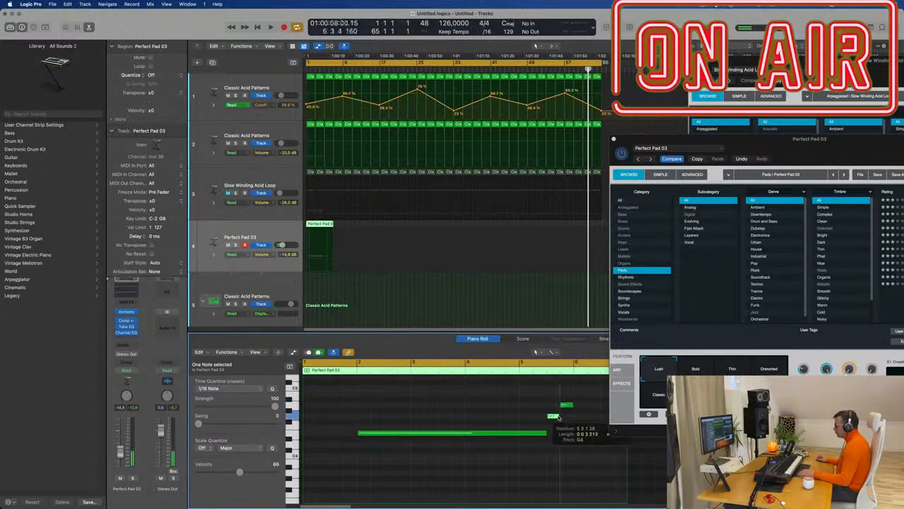
Select the three remaining pad notes, shift them together to the region's start at bar 1, and play the loop.
key("super+Left")
left_click_drag(397, 396, 587, 449)
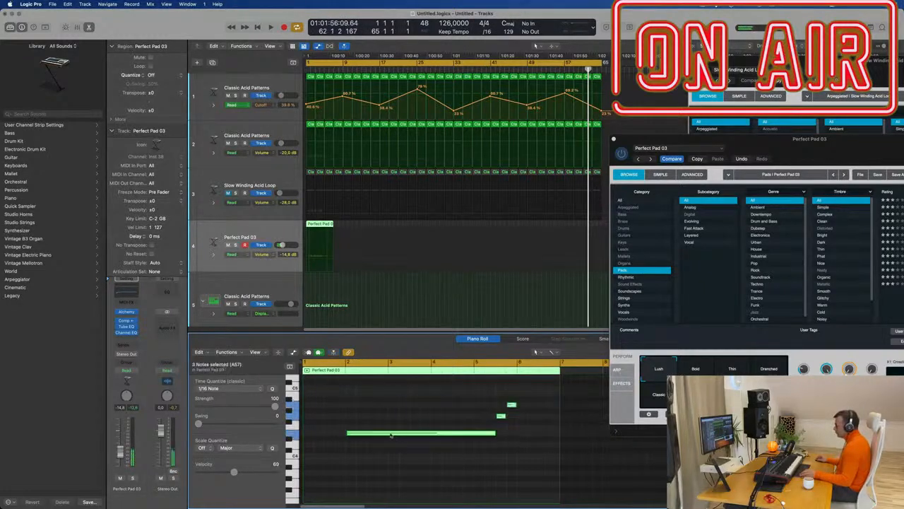
left_click_drag(382, 434, 348, 434)
key("space")
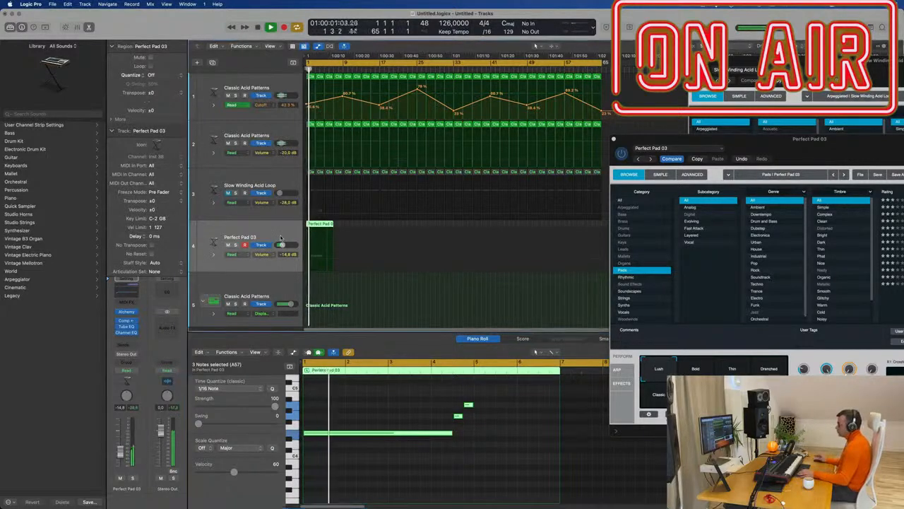
Audition the Perfect Pad 03 variations, including Drenched, Thin, Bold, Shaken, Classic, Pulsing and Warm, and return to Lush.
left_click_drag(855, 147, 747, 107)
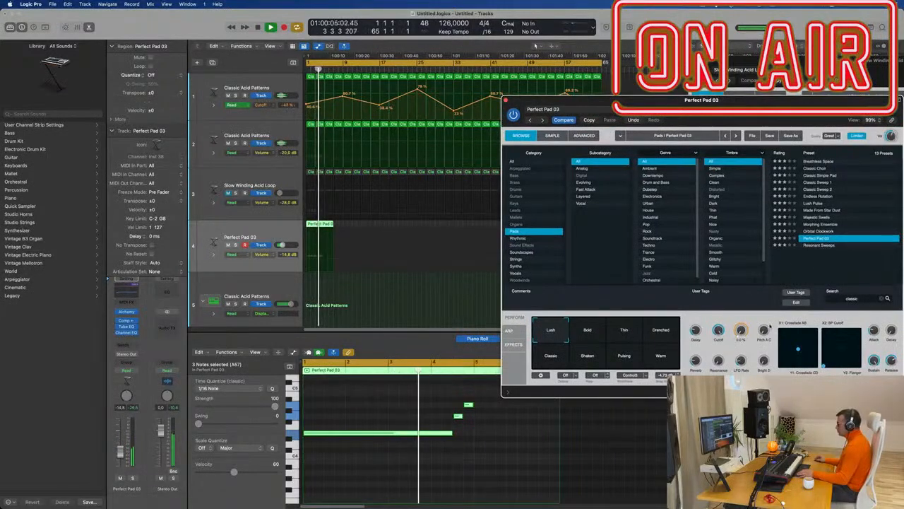
left_click(662, 338)
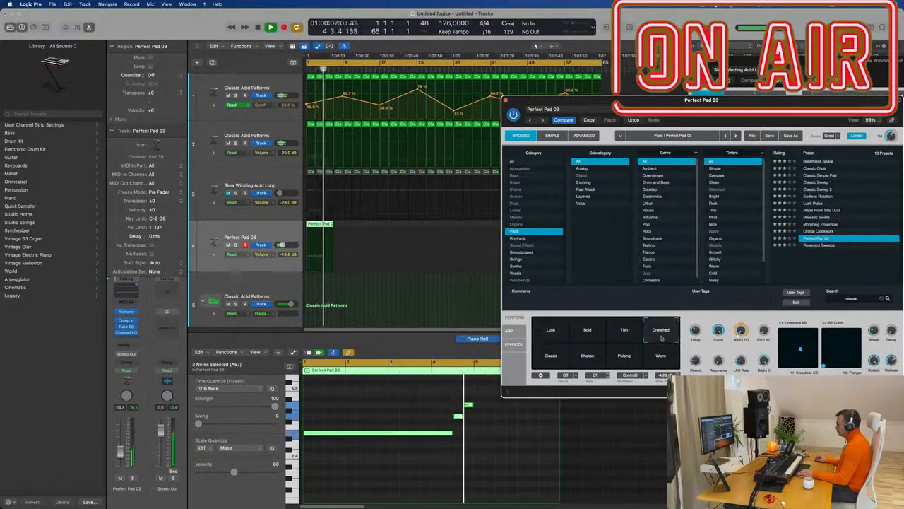
left_click(630, 337)
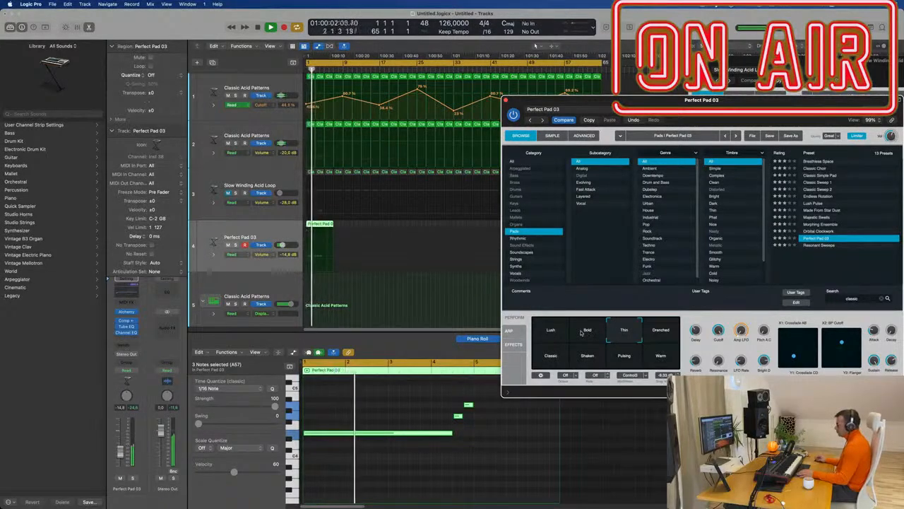
left_click(556, 331)
left_click(587, 331)
left_click(587, 356)
left_click(543, 359)
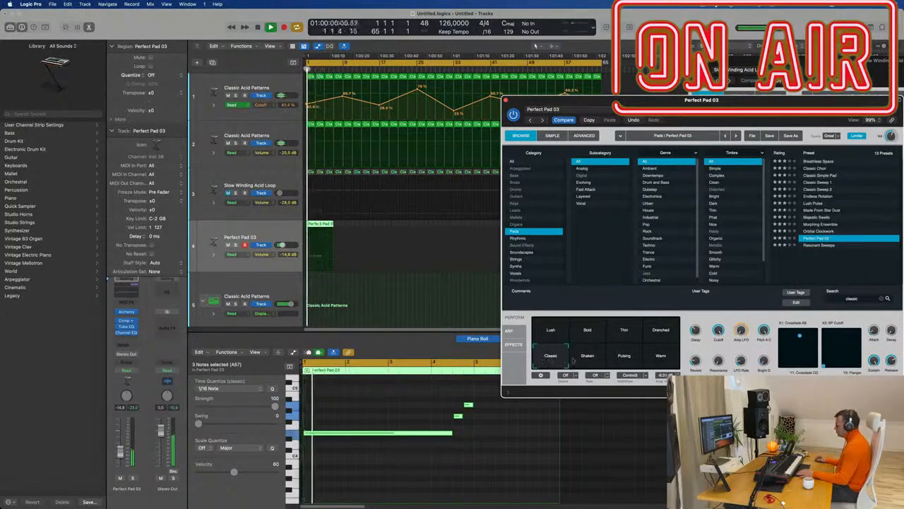
left_click(622, 358)
left_click(662, 358)
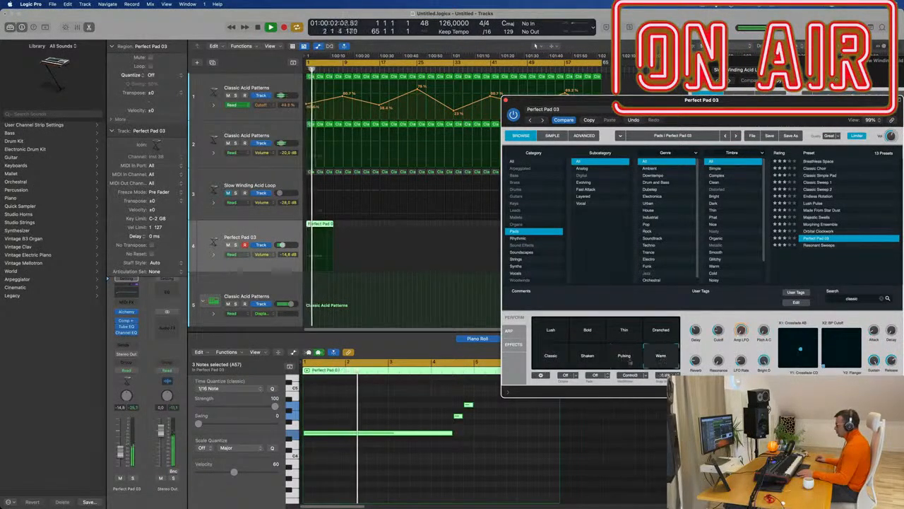
left_click(551, 358)
left_click(551, 330)
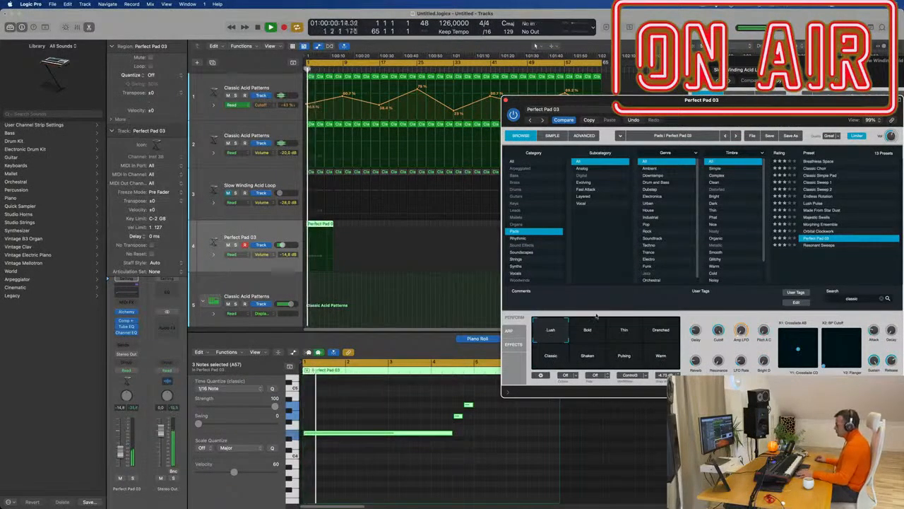
Trim the Perfect Pad 03 region on track 4 to end at bar 5, moving the Alchemy window out of the way.
key("super+Right")
key("super+Right")
key("super+Right")
key("super+Right")
key("super+Right")
key("super+Right")
key("super+Right")
double_click(367, 226, "super")
key("Delete")
left_click_drag(625, 100, 436, 296)
key("Return")
left_click(342, 225)
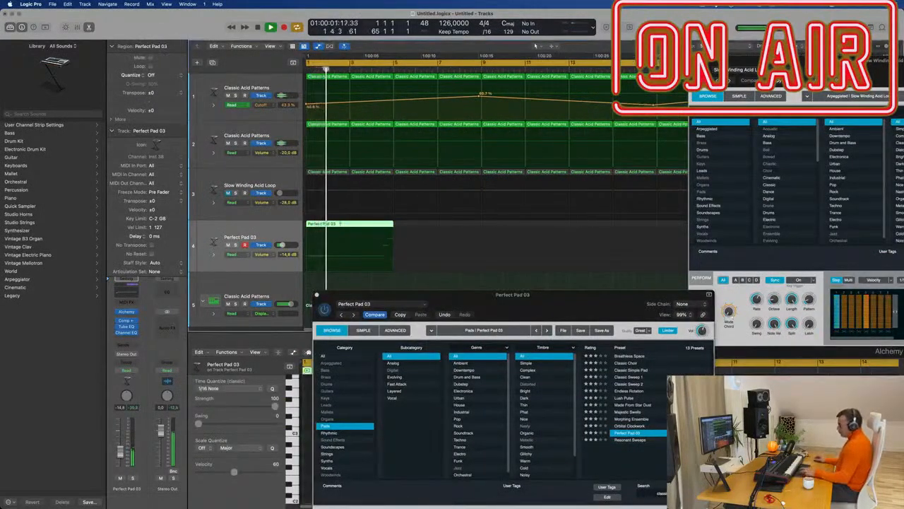
Repeat the four-bar Perfect Pad 03 region along track 4 until the copies fill the arrangement up to bar 65.
key("super+r")
key("super+r")
key("super+Left")
key("super+Left")
key("super+Left")
key("super+Left")
key("super+Left")
key("super+Left")
key("super+Left")
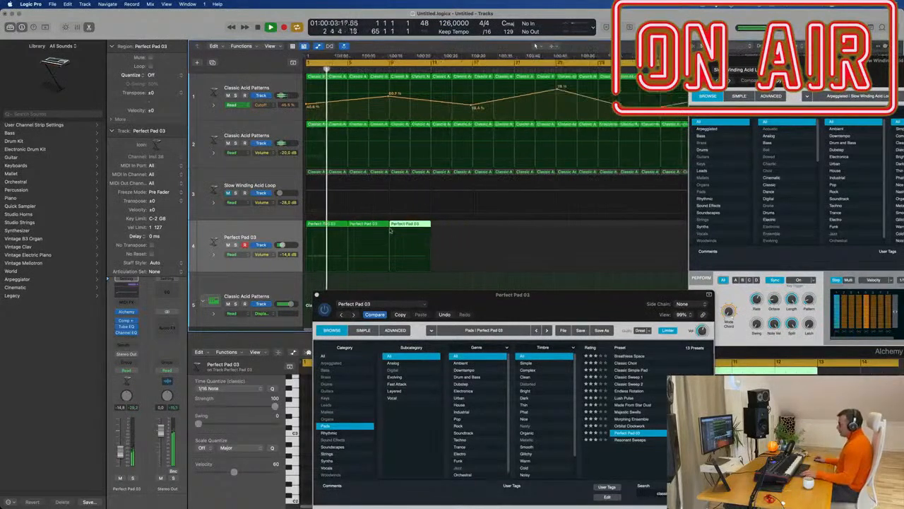
left_click_drag(401, 227, 311, 230)
key("super+r")
key("super+r")
key("super+r")
key("super+r")
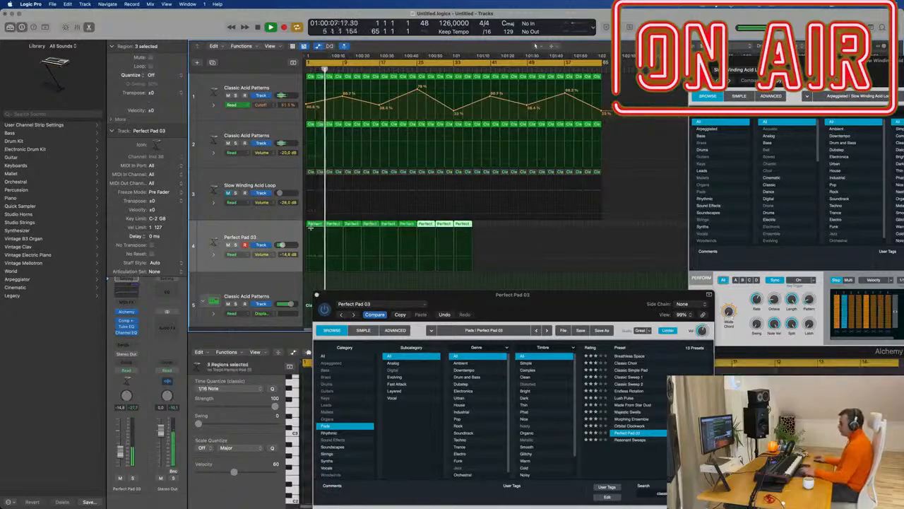
left_click(579, 226)
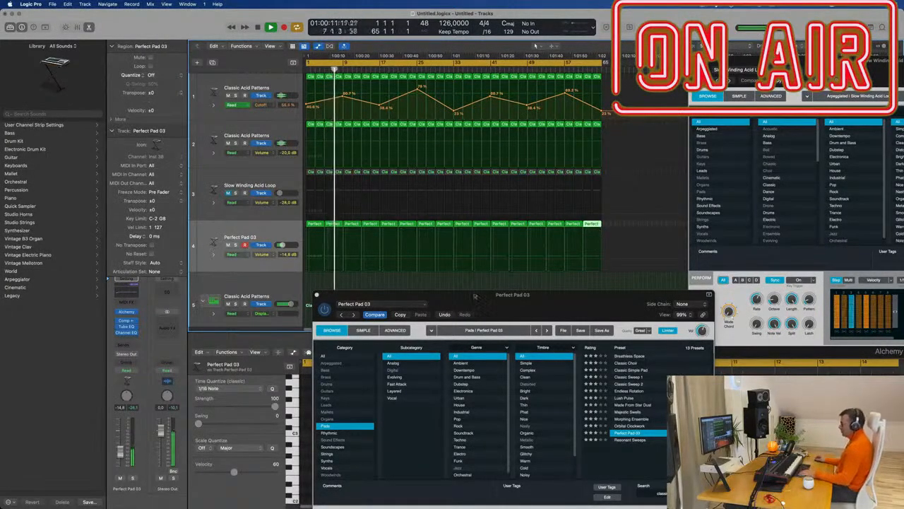
Close the Perfect Pad 03 Alchemy window and select all the pad regions on track 4.
left_click_drag(474, 294, 565, 291)
left_click(407, 293)
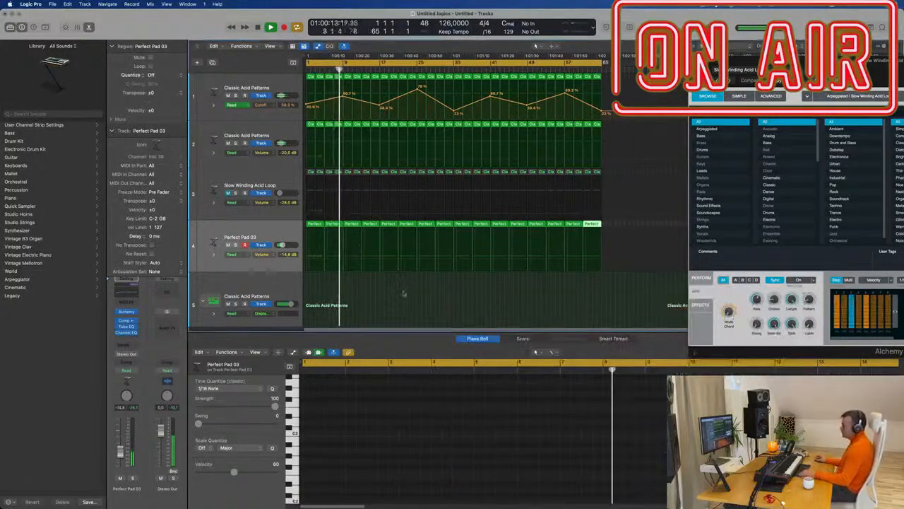
scroll(381, 290, "up", 3)
left_click(235, 268)
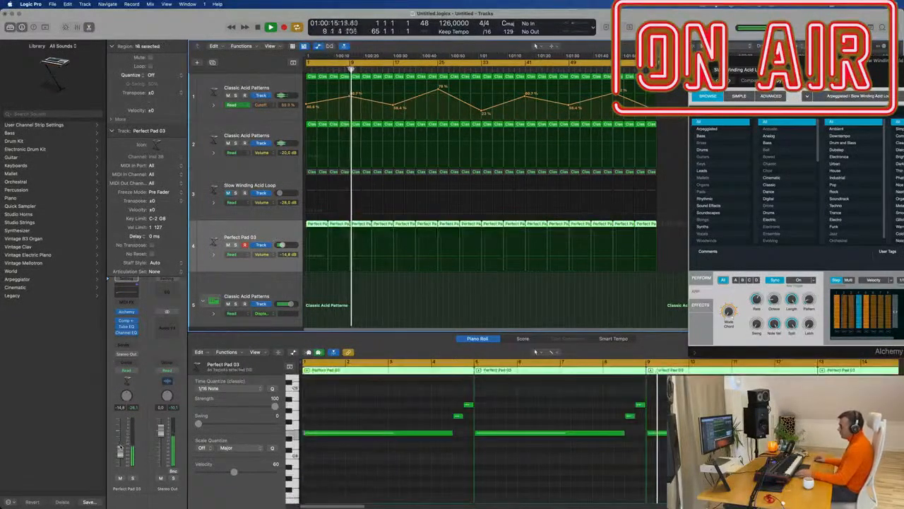
Enable the low cut in track 4's Channel EQ and raise its frequency to above 500 Hz.
left_click(135, 327)
left_click(119, 328)
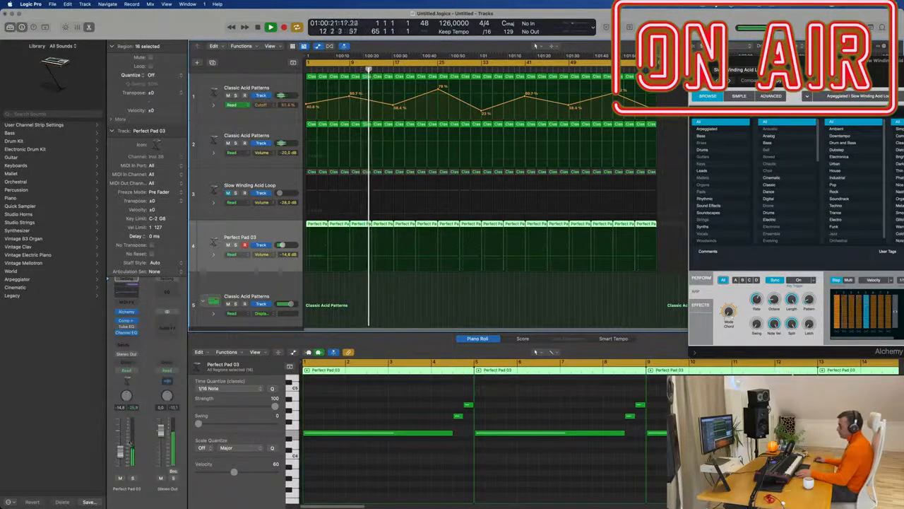
left_click(126, 332)
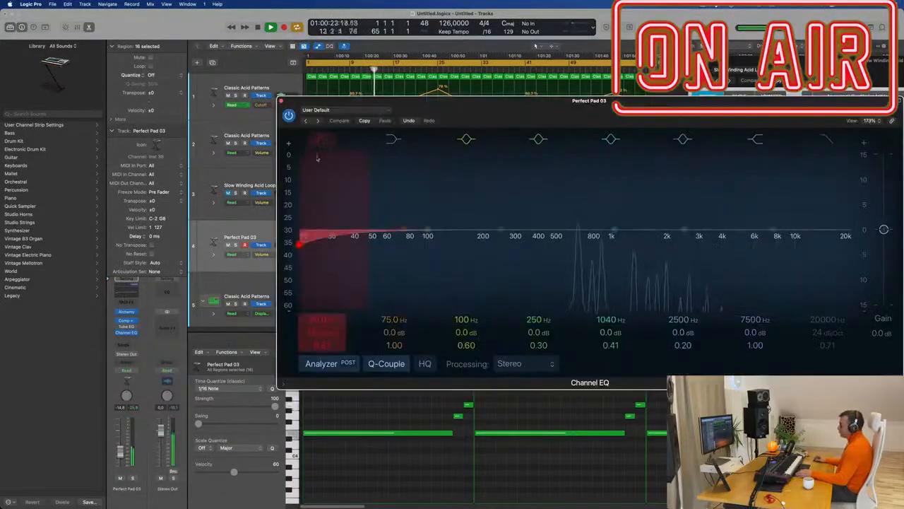
left_click_drag(322, 161, 575, 232)
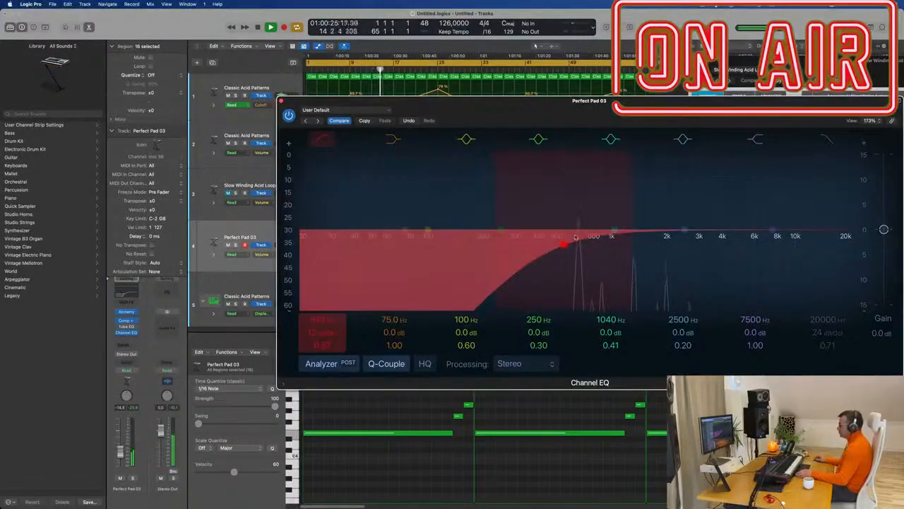
left_click(282, 100)
Select all notes in the track 4 regions, try playback with them removed, and undo the removal.
left_click(375, 452)
key("super+a")
key("Delete")
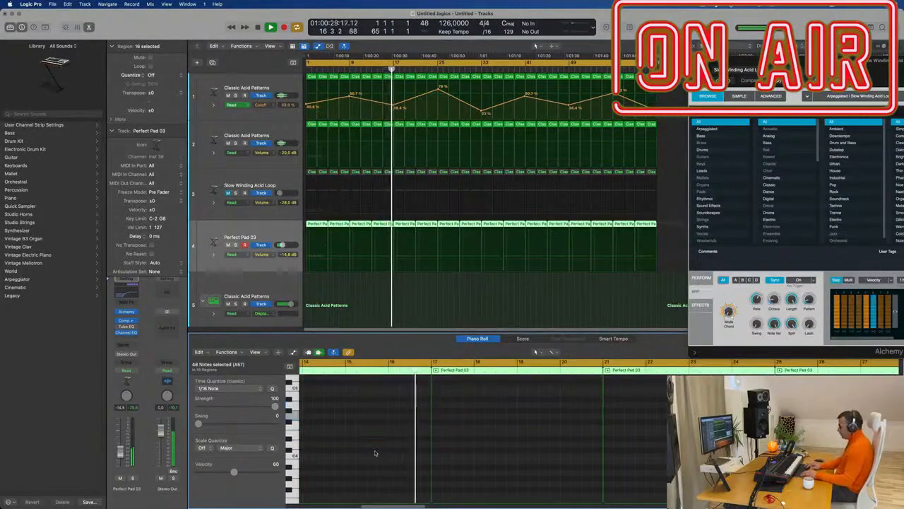
key("Return")
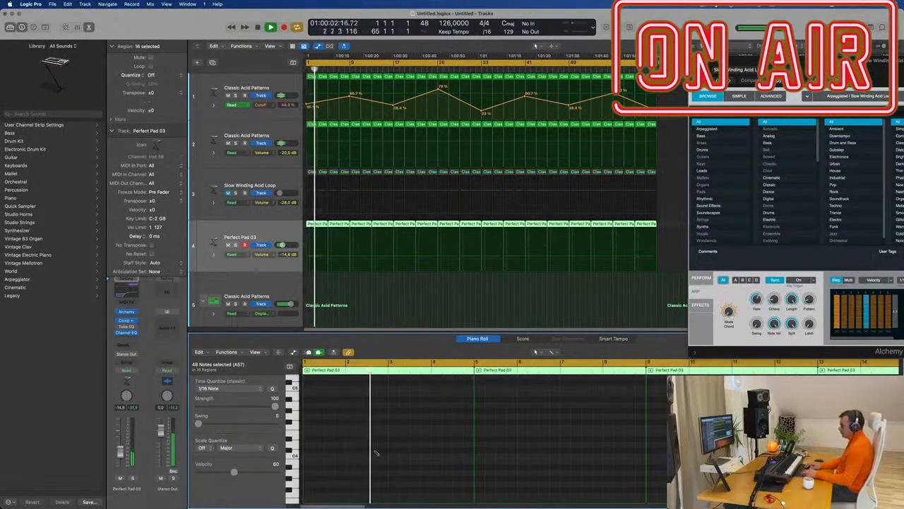
key("super+z")
key("Return")
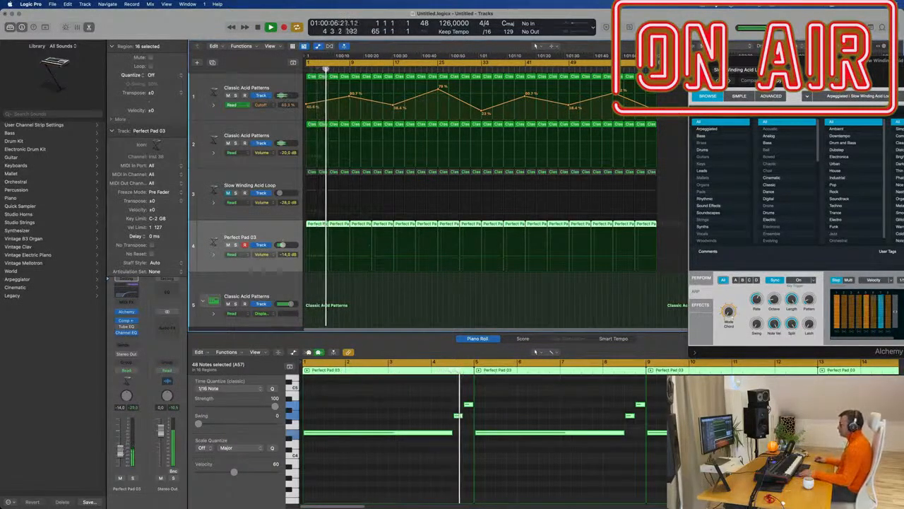
Close the Slow Winding Acid Loop Alchemy window and deselect the pad regions on track 4.
left_click(695, 60)
scroll(603, 238, "down", 2)
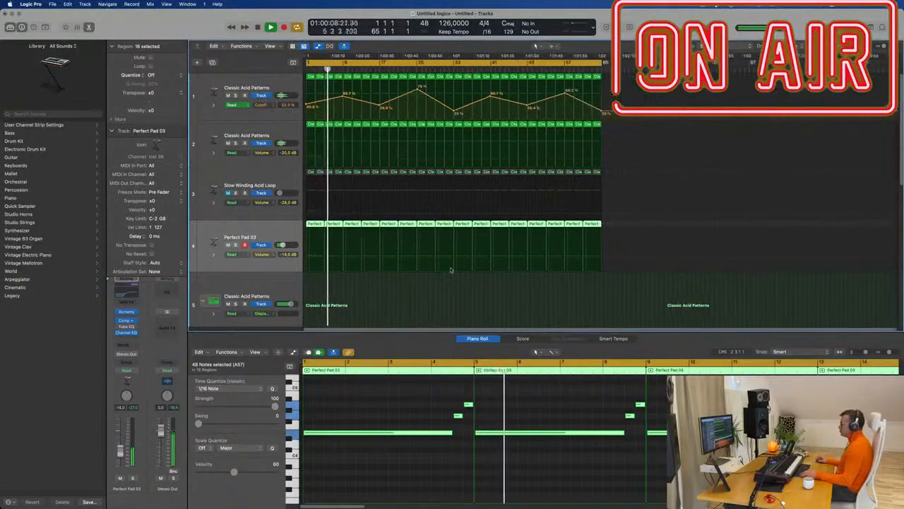
scroll(444, 286, "up", 1)
scroll(502, 120, "up", 1)
scroll(502, 121, "down", 1)
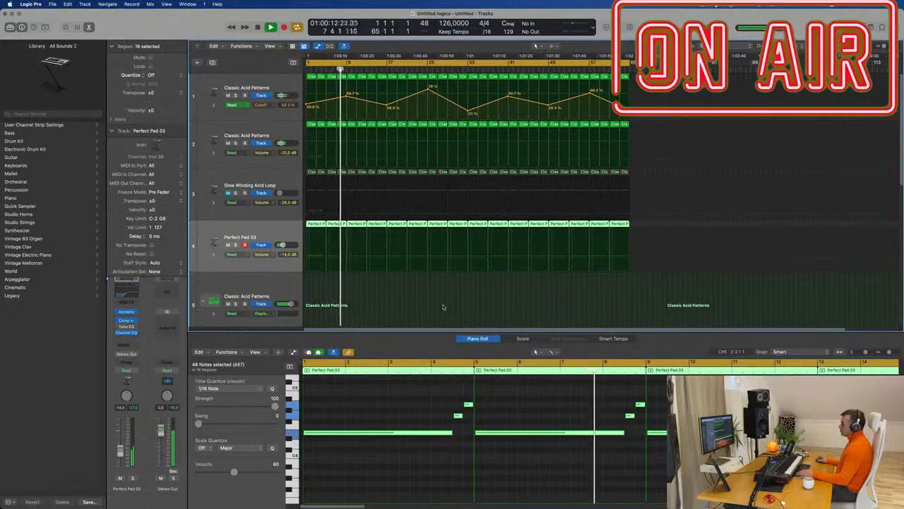
scroll(442, 205, "down", 3)
left_click(441, 203)
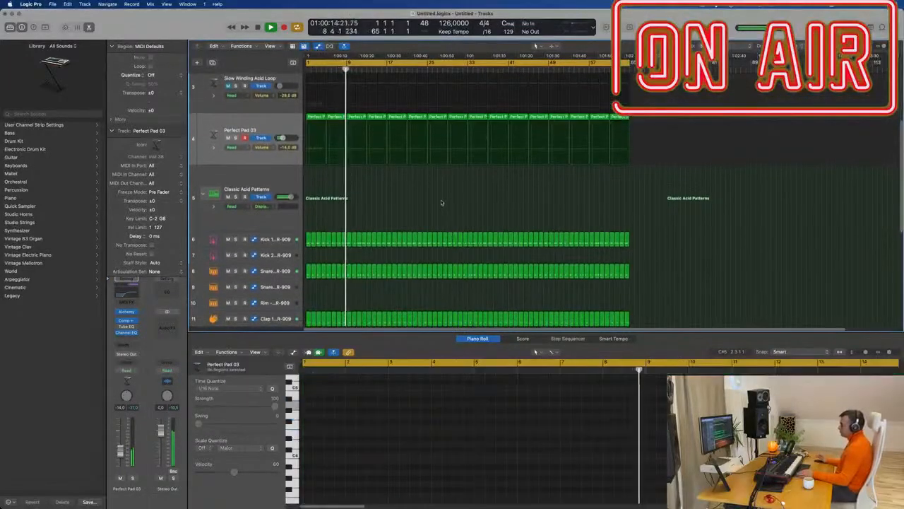
Open the Alchemy synth of the Slow Winding Acid Loop track and place its window over the arrangement.
scroll(441, 200, "down", 3)
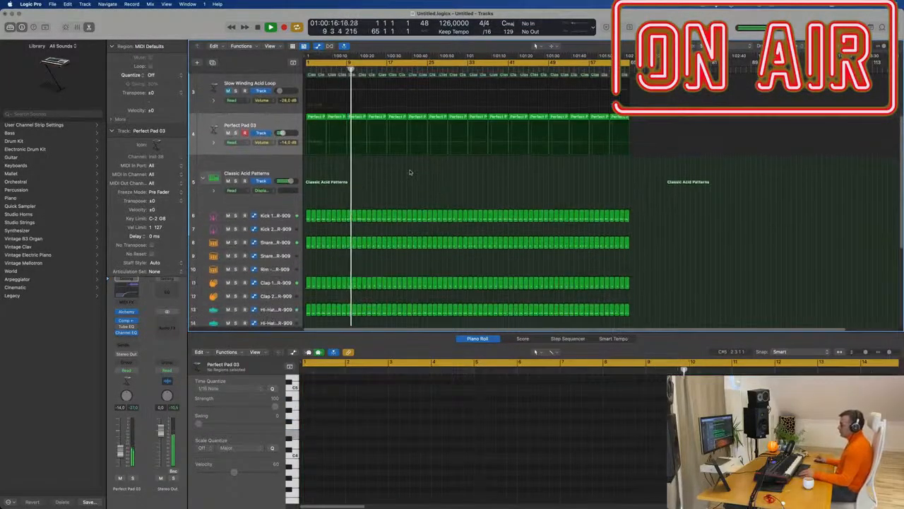
scroll(279, 155, "up", 5)
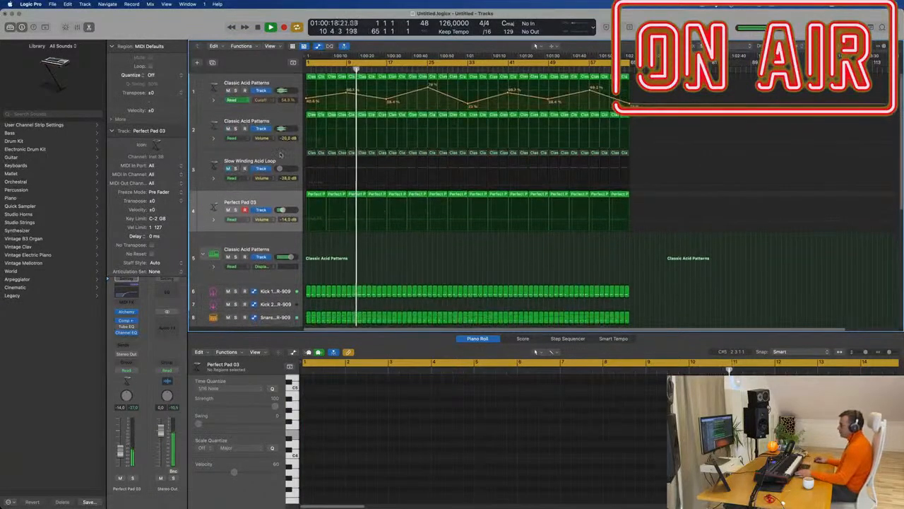
left_click(277, 160)
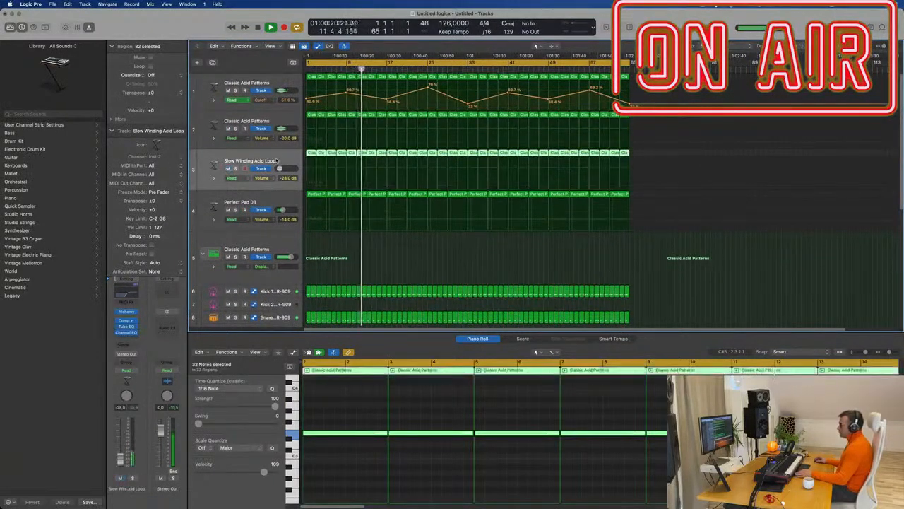
left_click(125, 311)
left_click_drag(875, 74, 438, 82)
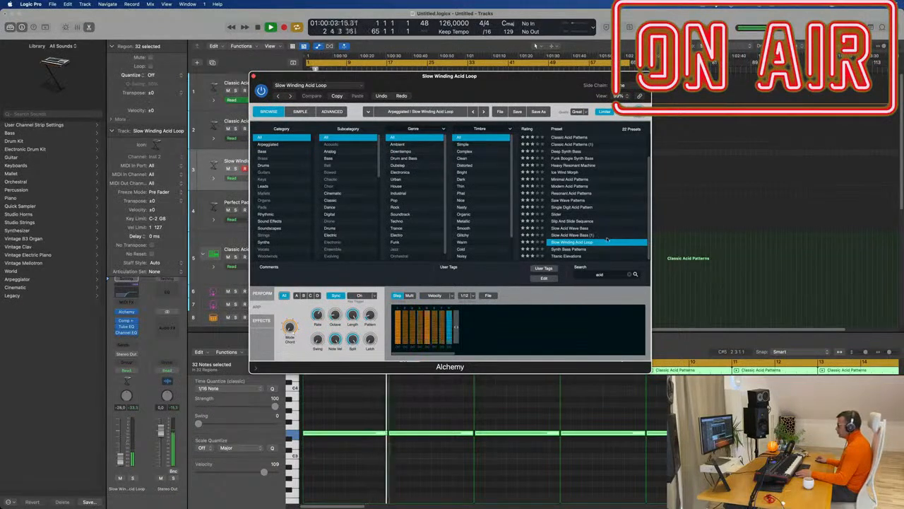
Audition the Synth Bass Patterns, Titanic Elevations and Slow Acid Wave Bass presets on track 3 during playback.
left_click(580, 250)
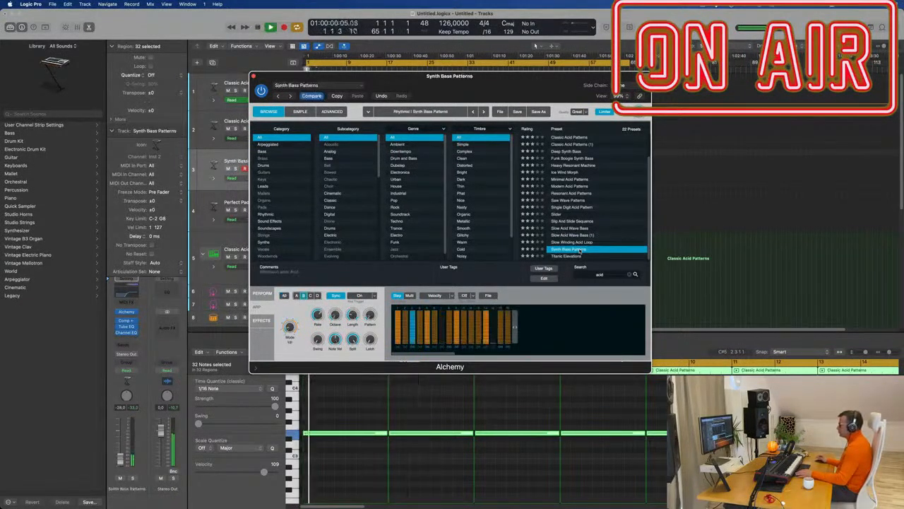
left_click(574, 257)
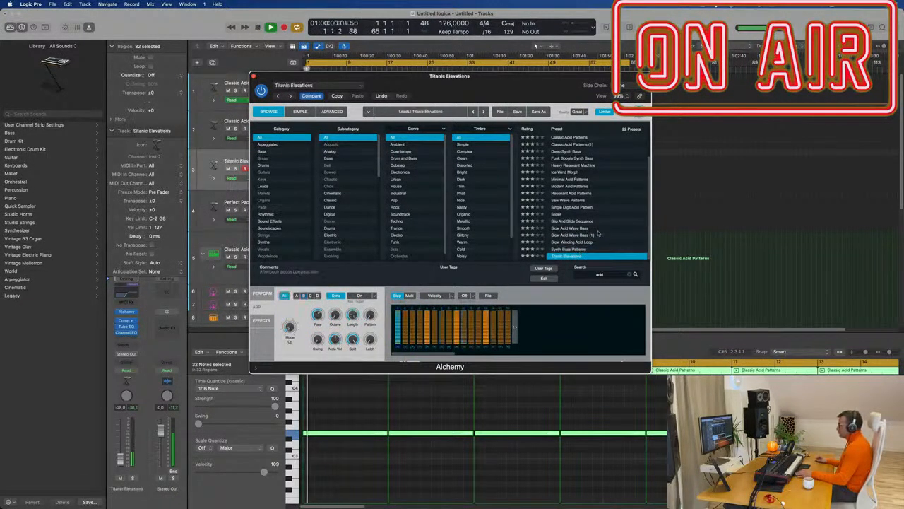
left_click(578, 228)
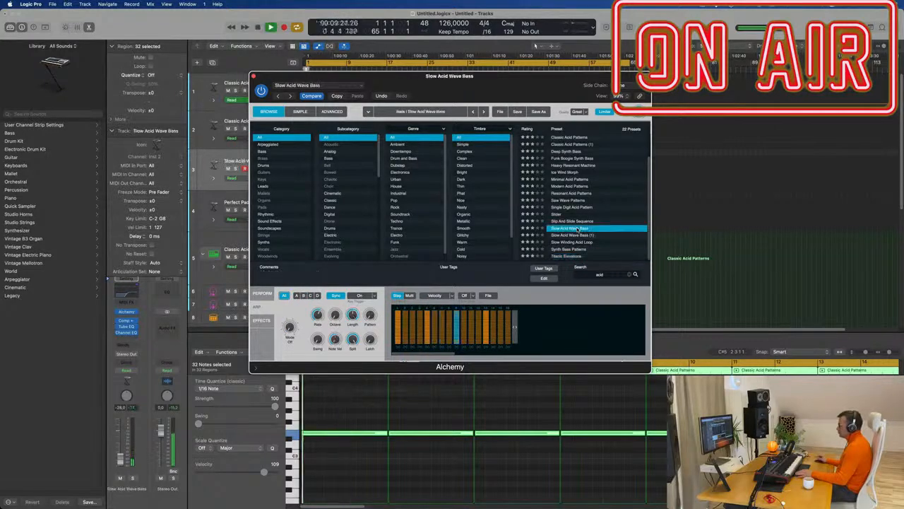
left_click_drag(565, 76, 688, 96)
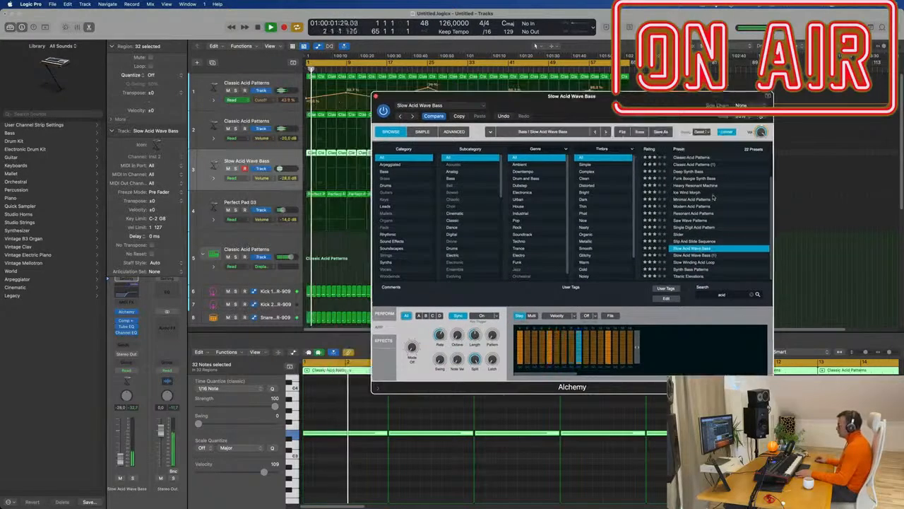
Try further acid presets on track 3: Acid Etched Bass, Acid Trance Pattern, Astro Funk, Blurry Machinery, Deep Synth Bass and Funk Boogie Synth Bass.
scroll(722, 181, "up", 3)
left_click(698, 157)
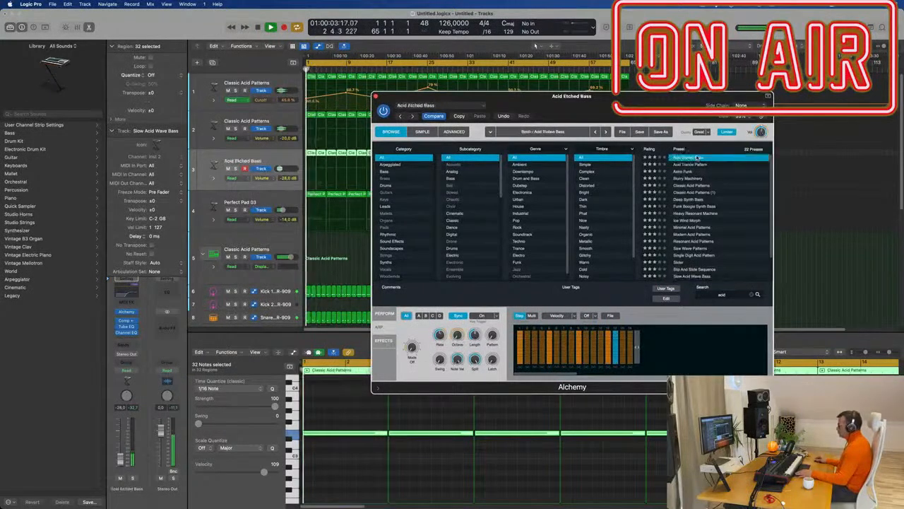
left_click(699, 164)
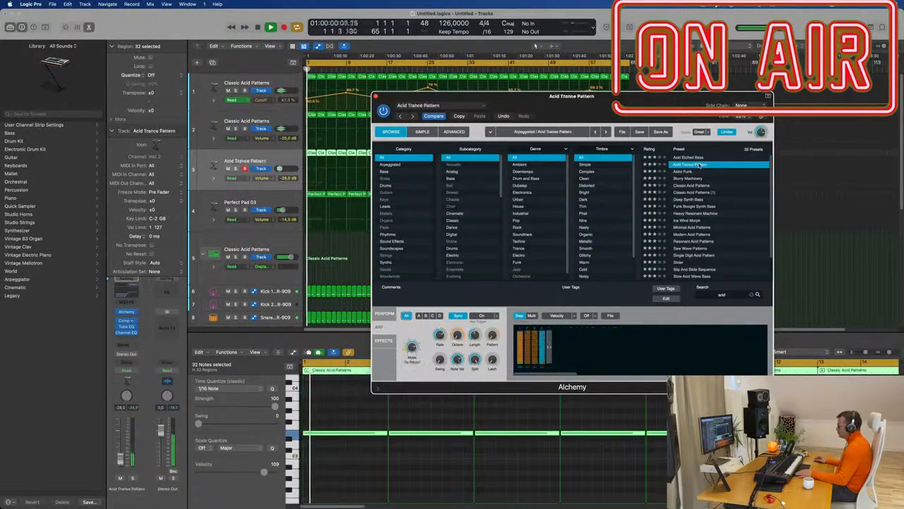
left_click(712, 170)
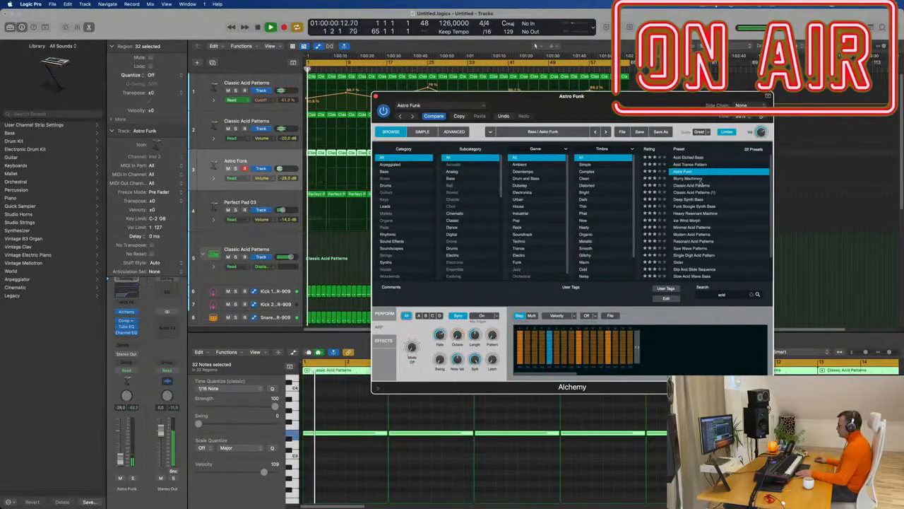
left_click(695, 179)
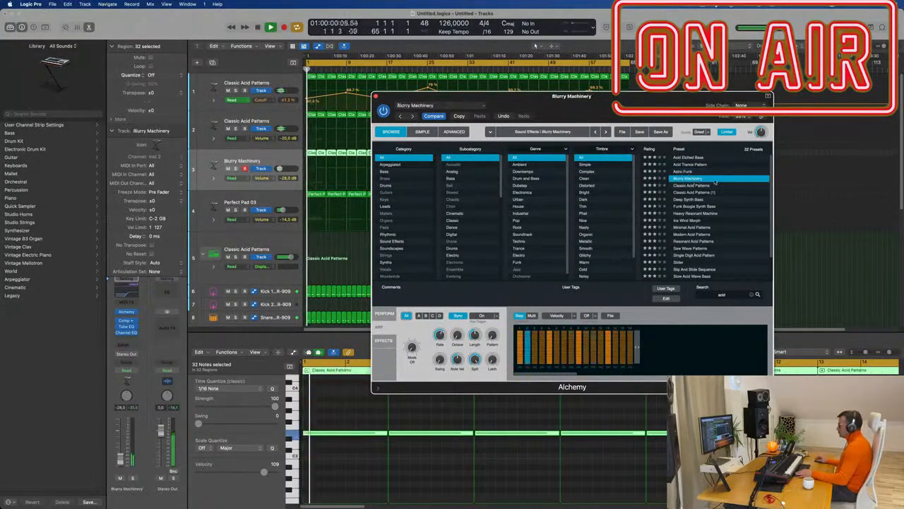
left_click(692, 200)
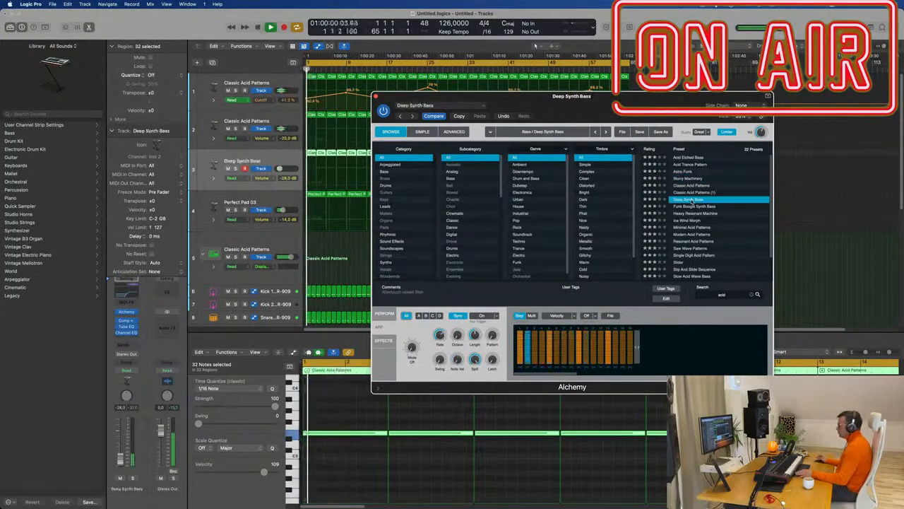
left_click(696, 206)
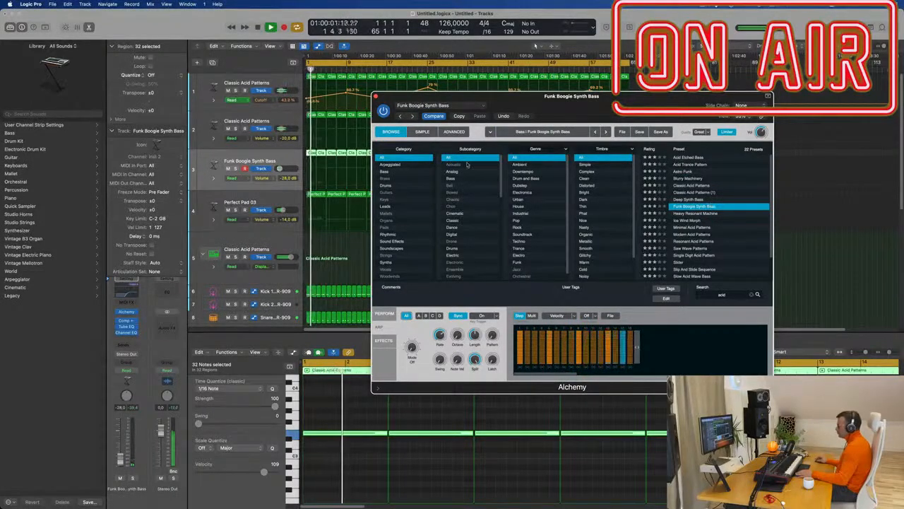
Filter the Alchemy presets to the Arpeggiated category and load Saw Wave Patterns on track 3.
left_click(391, 167)
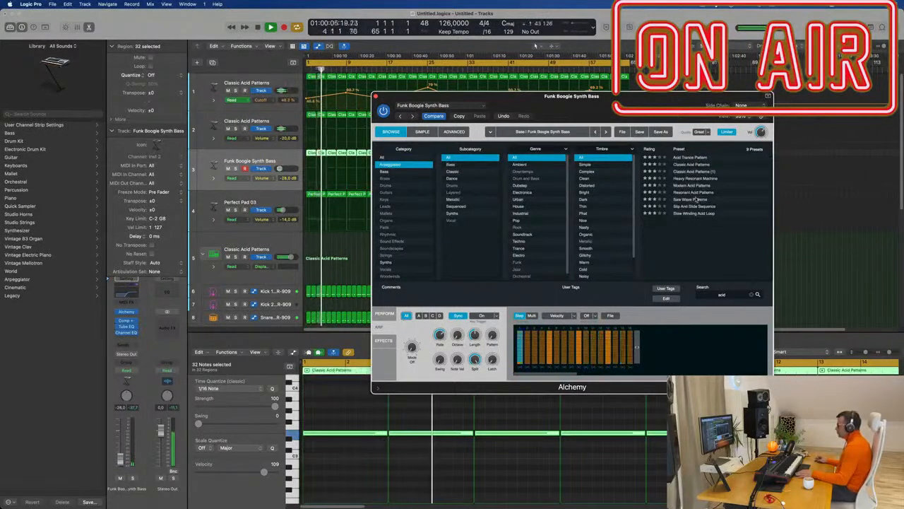
left_click(696, 200)
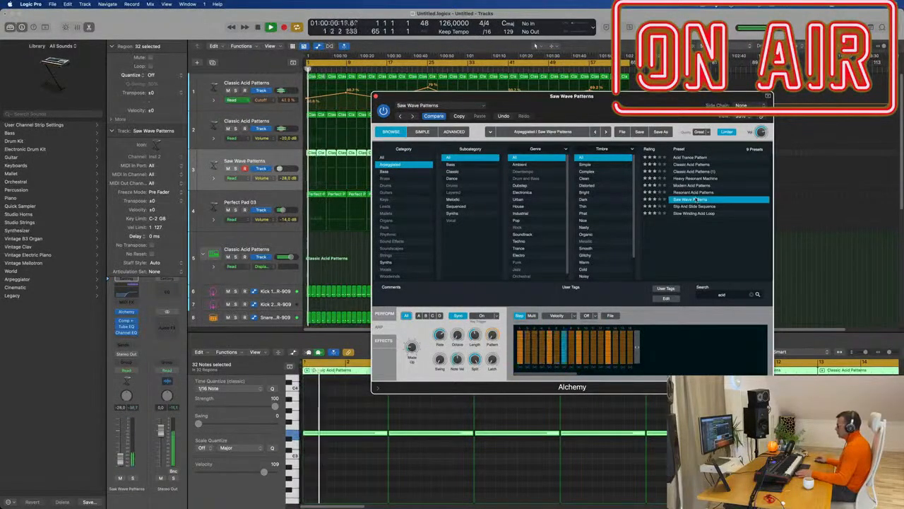
left_click_drag(624, 100, 675, 99)
key("Return")
Raise track 3's volume slightly, audition the preset's performance snapshots and settle on Acid Pulse.
left_click_drag(124, 461, 124, 458)
left_click(435, 314)
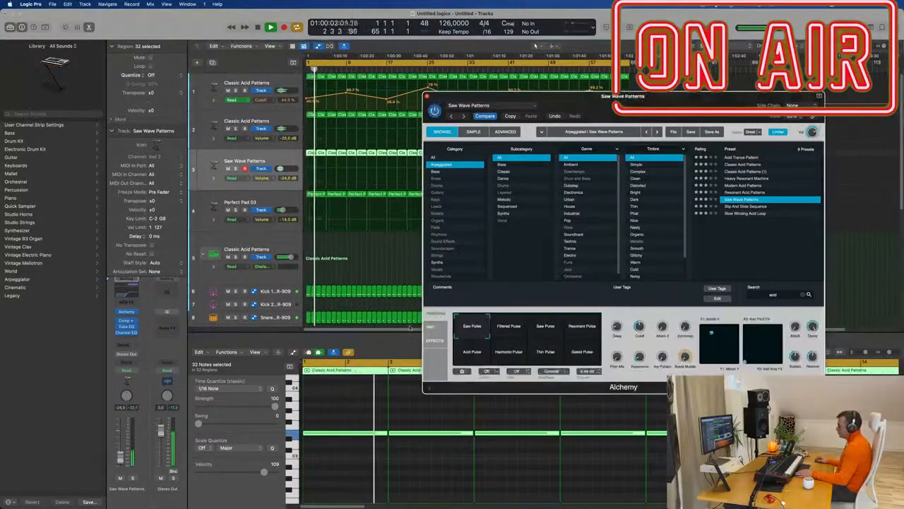
left_click(509, 327)
left_click(551, 326)
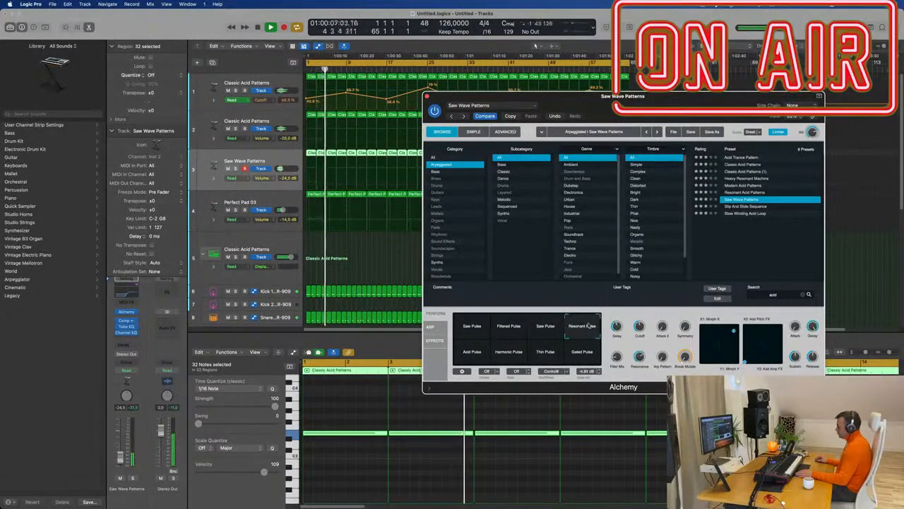
left_click(587, 352)
left_click(476, 355)
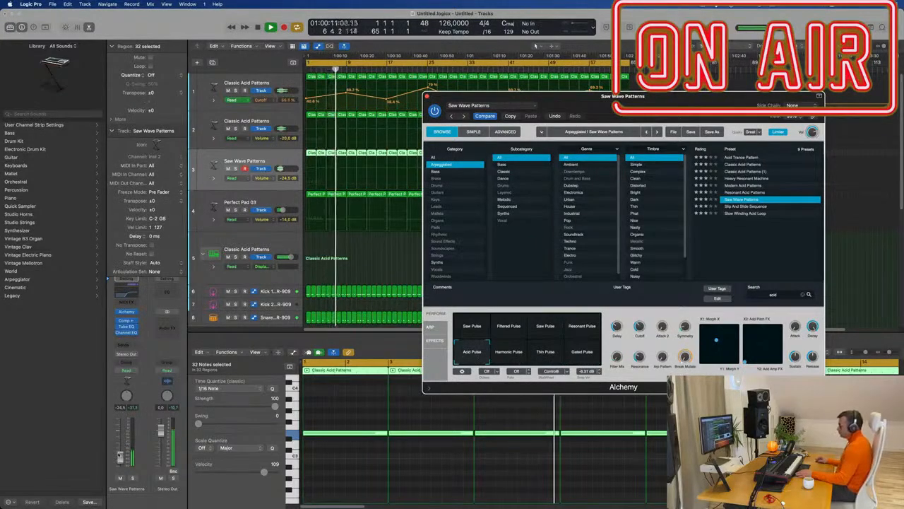
Adjust the Cutoff of Saw Wave Patterns, raise the track's volume to -18.5 dB and close the Alchemy window.
left_click_drag(280, 168, 281, 169)
left_click(639, 326)
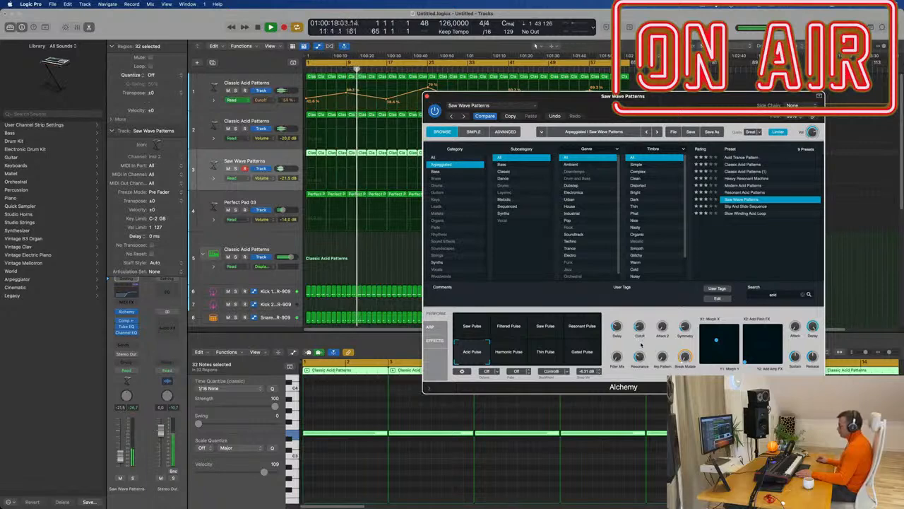
left_click_drag(120, 460, 119, 456)
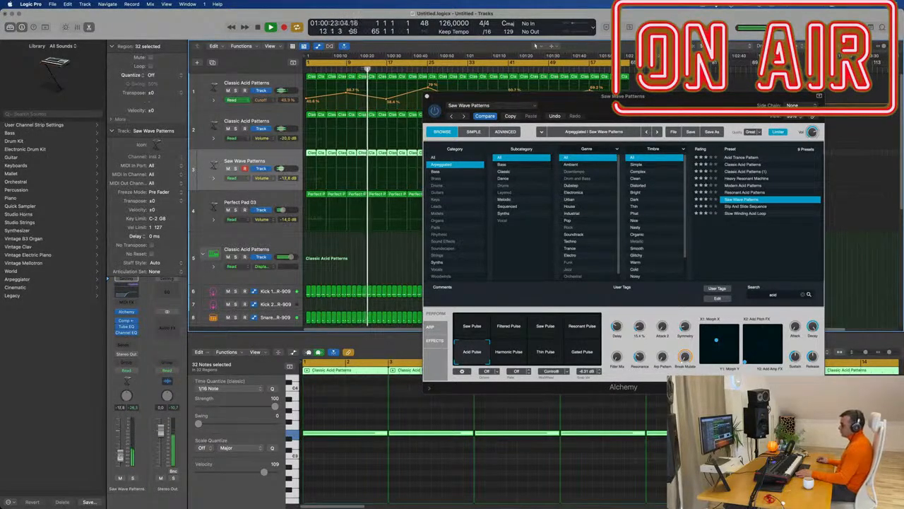
left_click(427, 96)
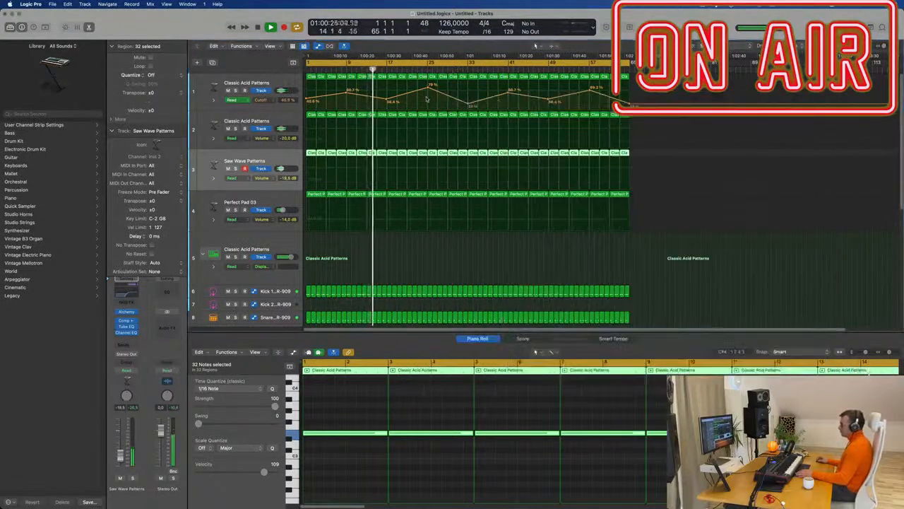
key("super+Left")
left_click(413, 272)
scroll(431, 265, "up", 5)
scroll(490, 257, "down", 2)
scroll(491, 258, "down", 2)
scroll(397, 250, "up", 2)
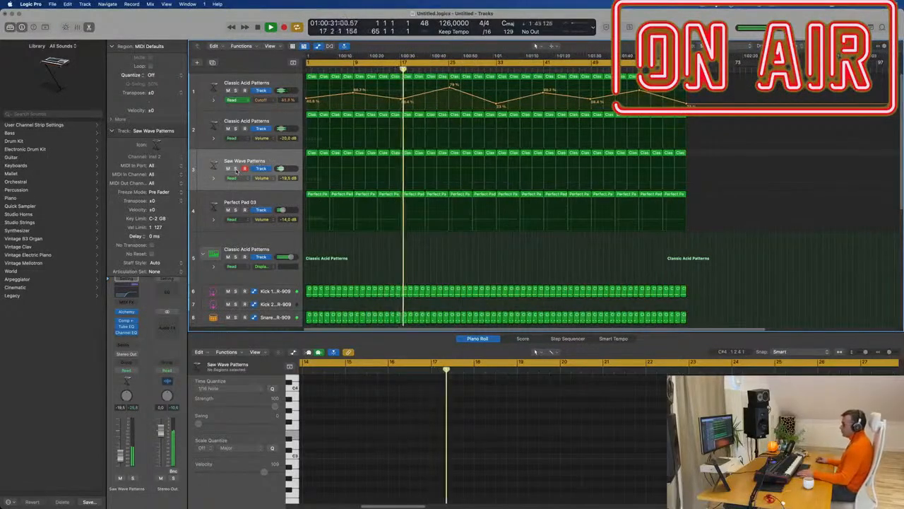
Enable the low cut in the Saw Wave Patterns track's Channel EQ, set it to 105 Hz and close the EQ.
left_click(286, 163)
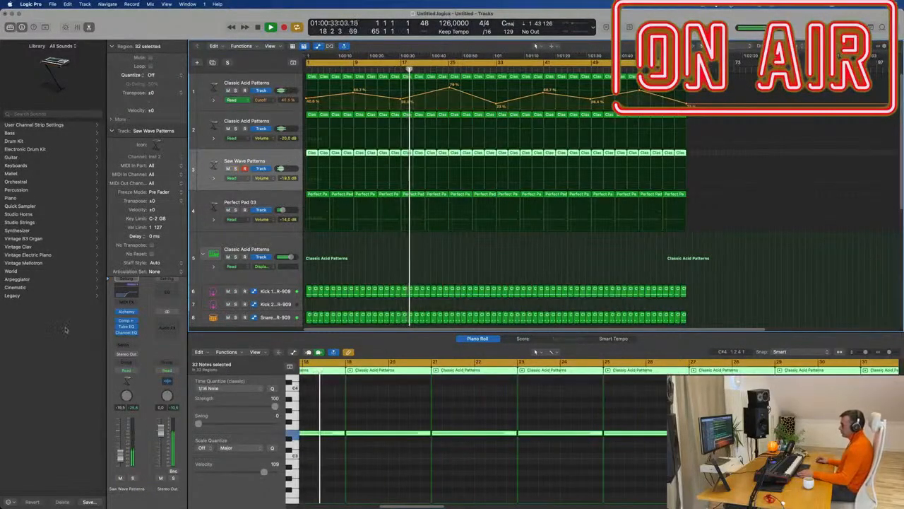
left_click(126, 332)
left_click_drag(609, 248, 531, 246)
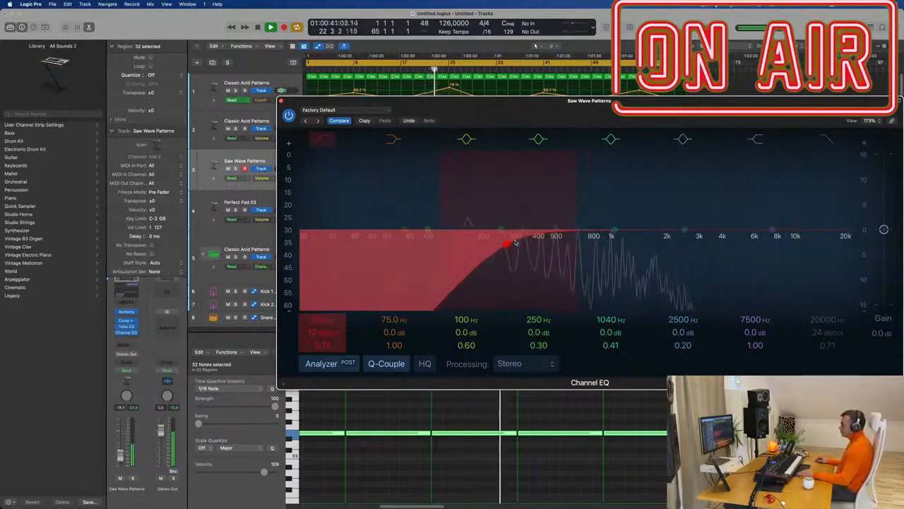
left_click_drag(519, 242, 446, 243)
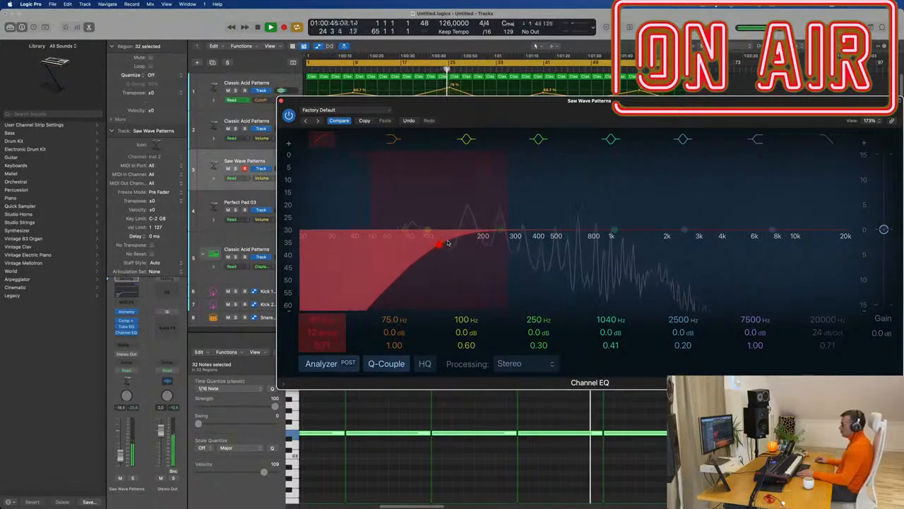
left_click_drag(447, 242, 437, 243)
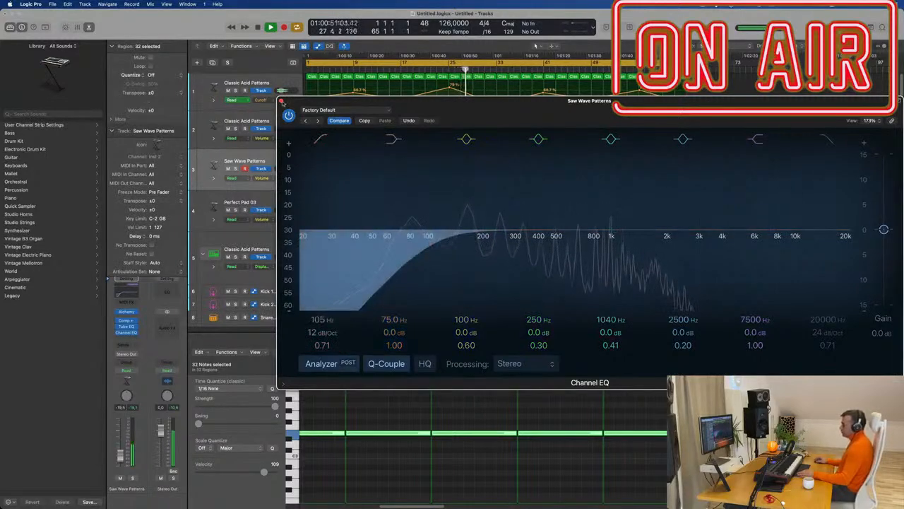
left_click(281, 101)
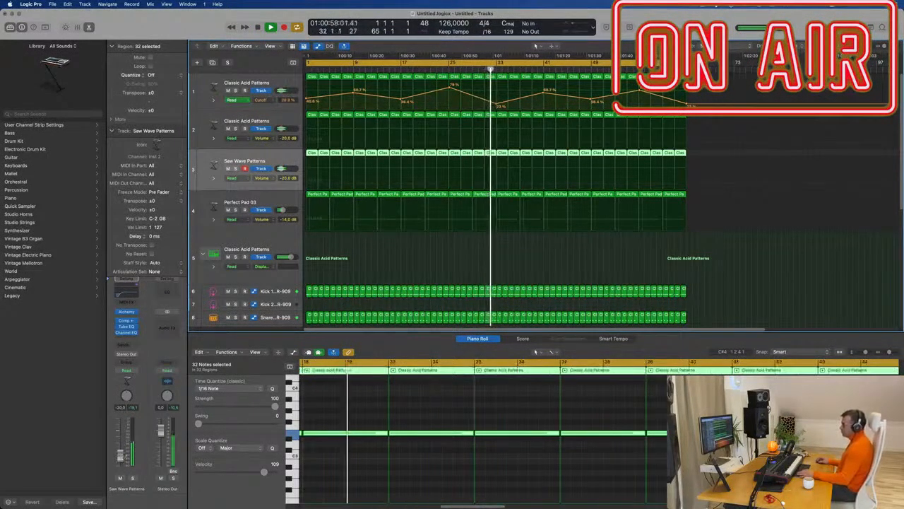
Add a Channel EQ to the Classic Acid Patterns track 2 and boost its 75 Hz low shelf by 3.3 dB.
key("Up")
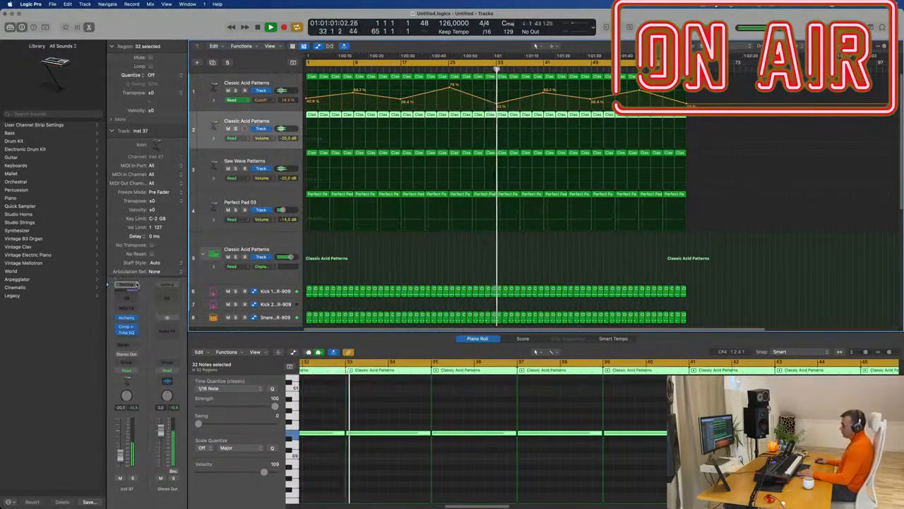
left_click(126, 291)
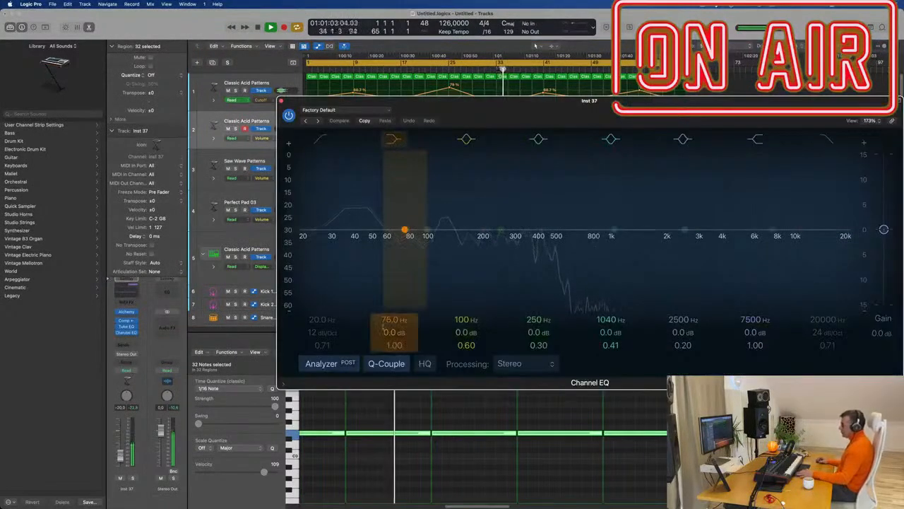
left_click_drag(382, 195, 382, 185)
left_click_drag(392, 332, 392, 335)
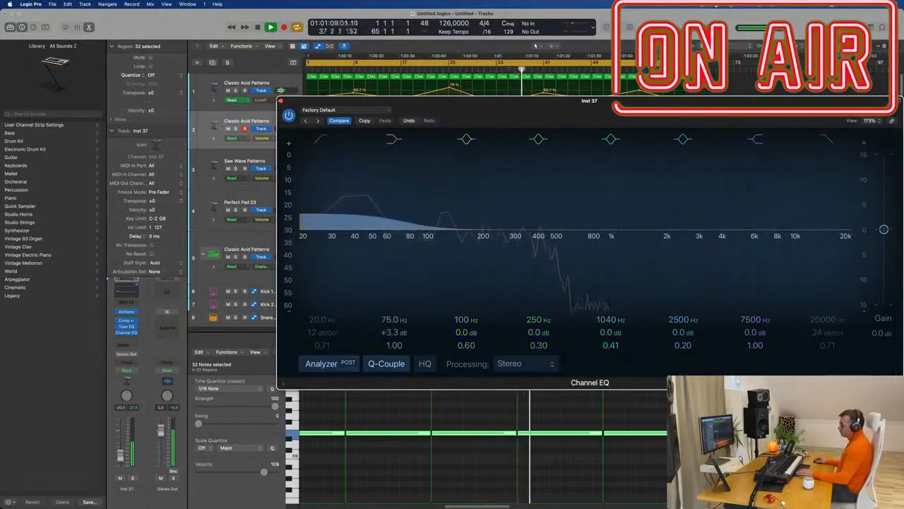
left_click(281, 101)
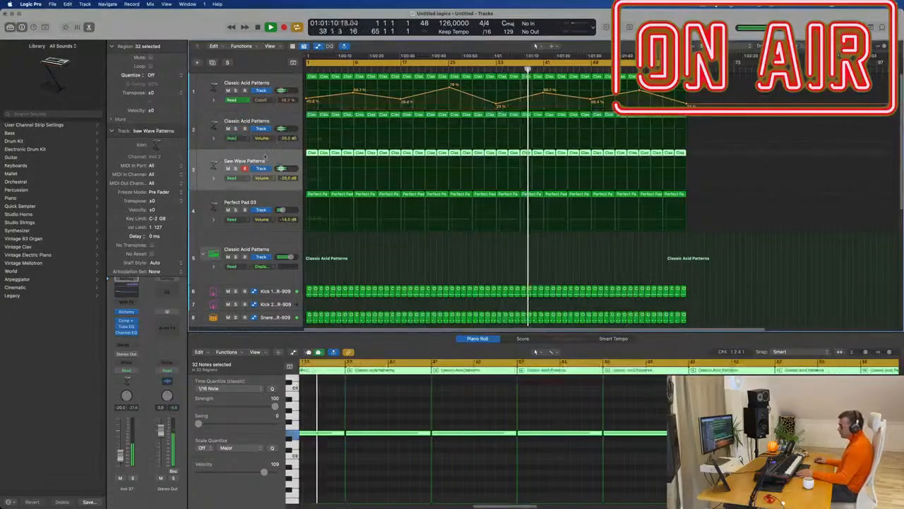
Solo the Saw Wave Patterns track, add track 2 to the solo for comparison, and take both out of solo.
left_click(236, 171)
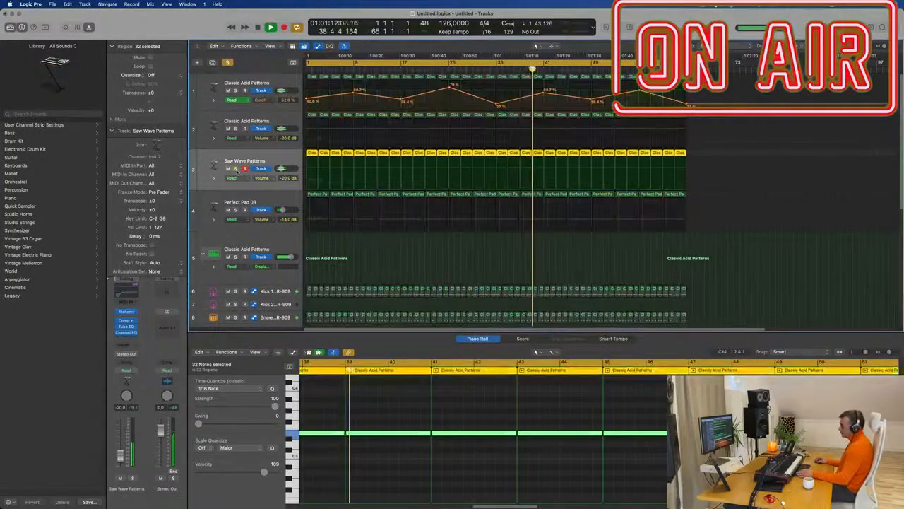
left_click(236, 129)
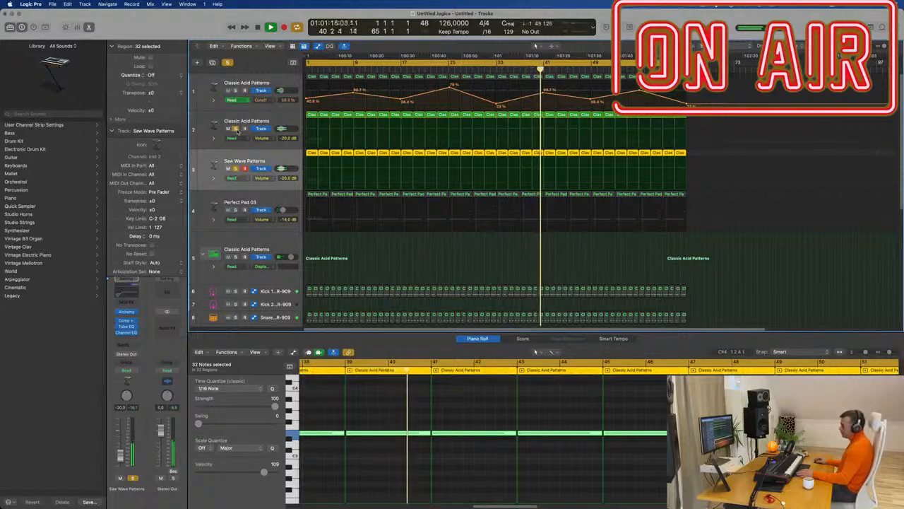
left_click(237, 130)
left_click(236, 170)
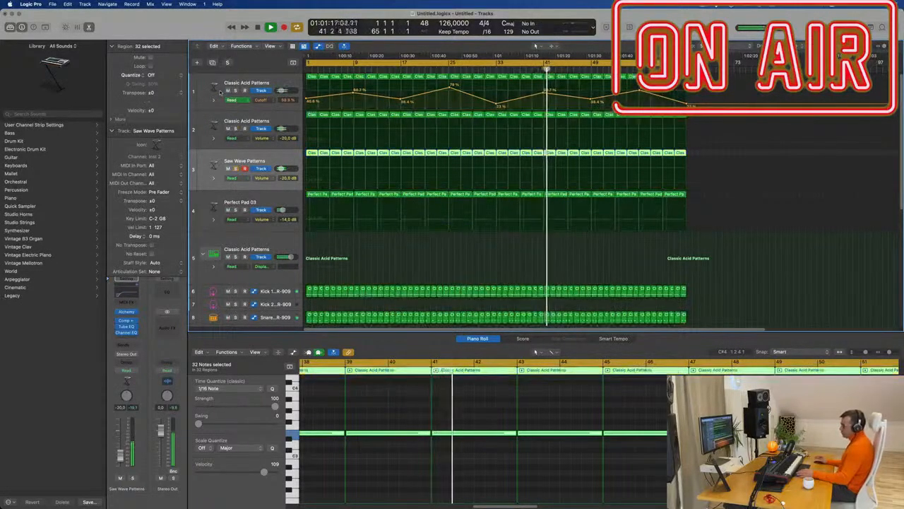
Expand the Roland TR-808 track stack and copy the first Conga TR-909 region to bar 1 of the Shaker track.
left_click(286, 80)
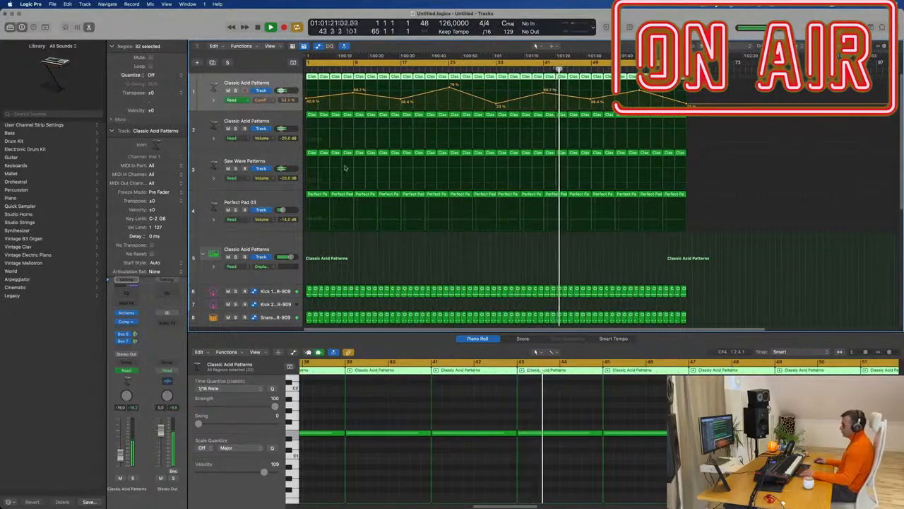
scroll(345, 169, "down", 4)
scroll(386, 209, "down", 4)
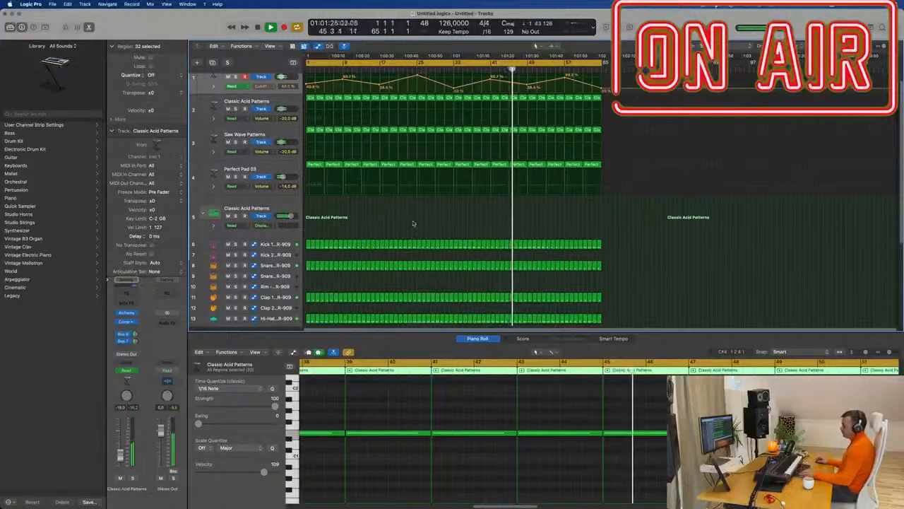
scroll(414, 223, "down", 1)
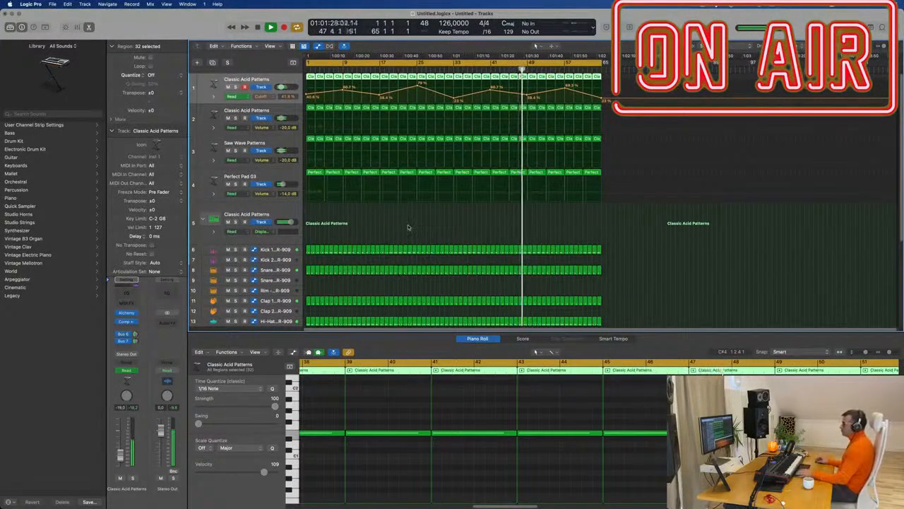
left_click(409, 226)
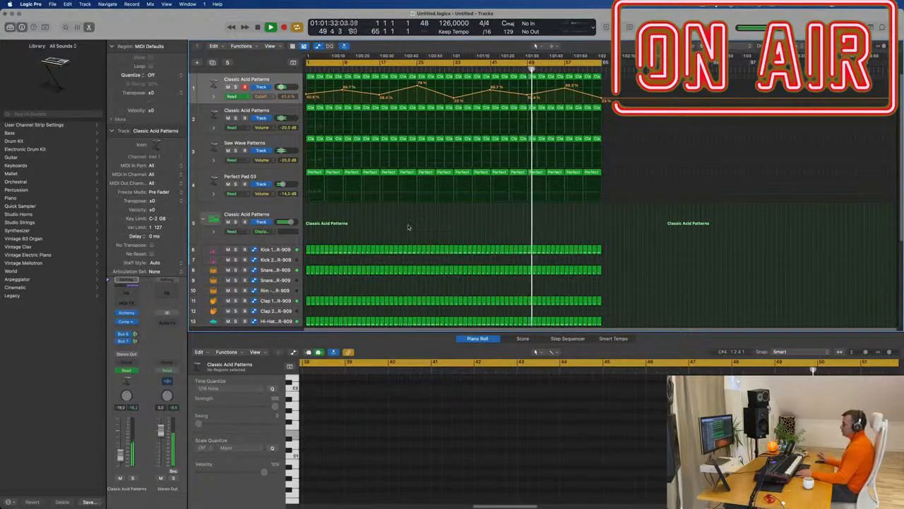
scroll(409, 226, "down", 6)
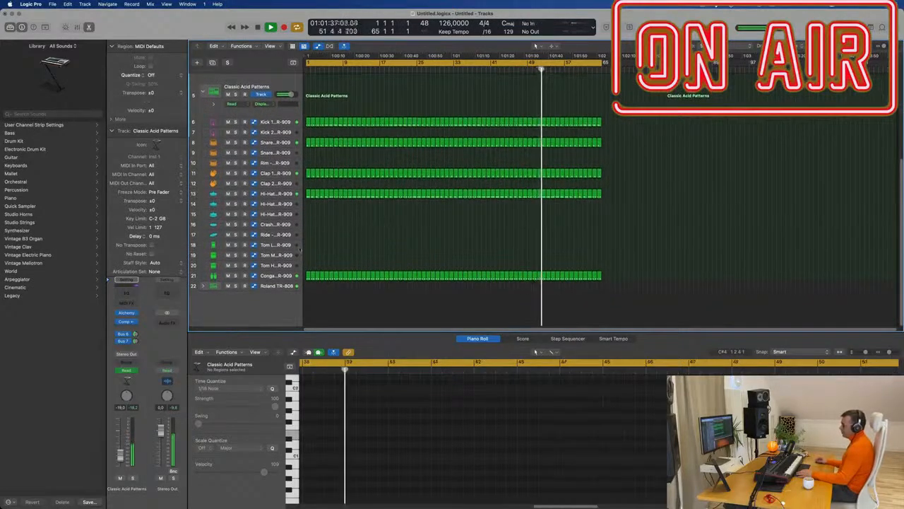
scroll(350, 251, "down", 5)
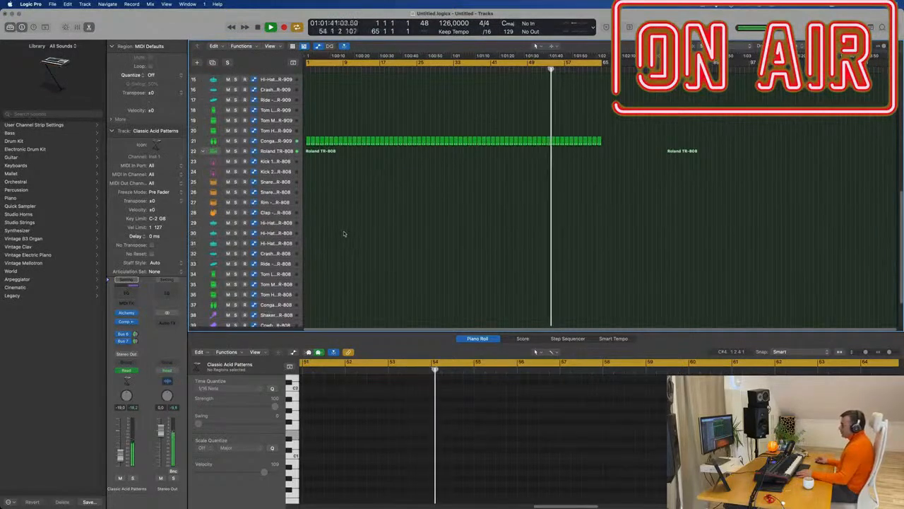
scroll(348, 240, "down", 2)
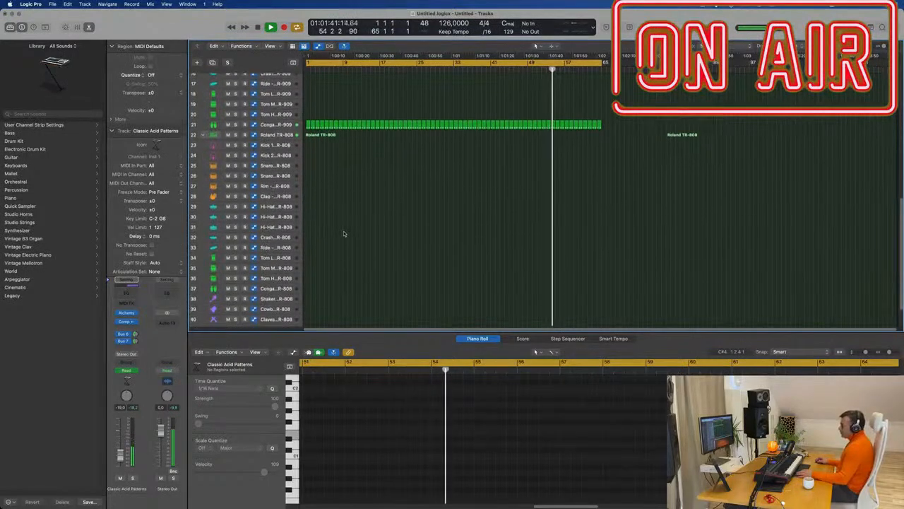
left_click(308, 125)
left_click_drag(308, 125, 311, 301)
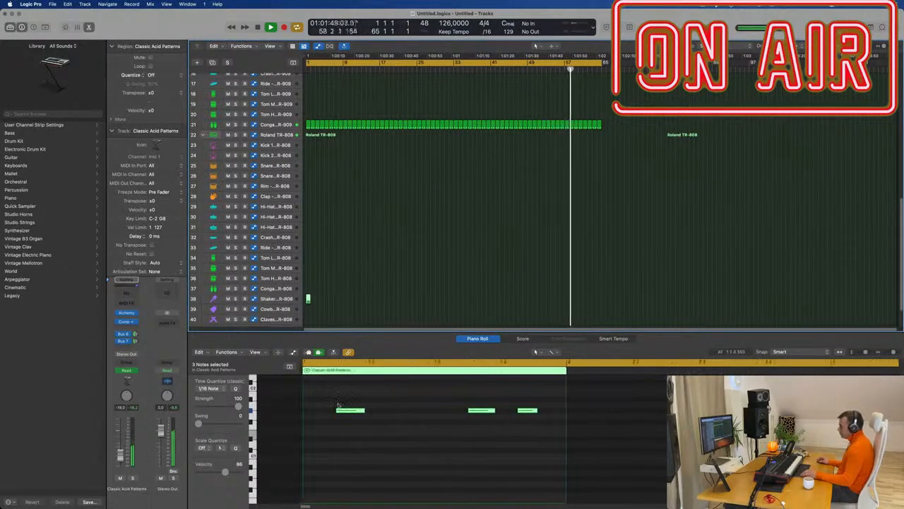
Fill the one-bar Shaker region with continuous sixteenth notes by duplicating the note group, and transpose all notes up an octave.
left_click_drag(346, 410, 368, 412)
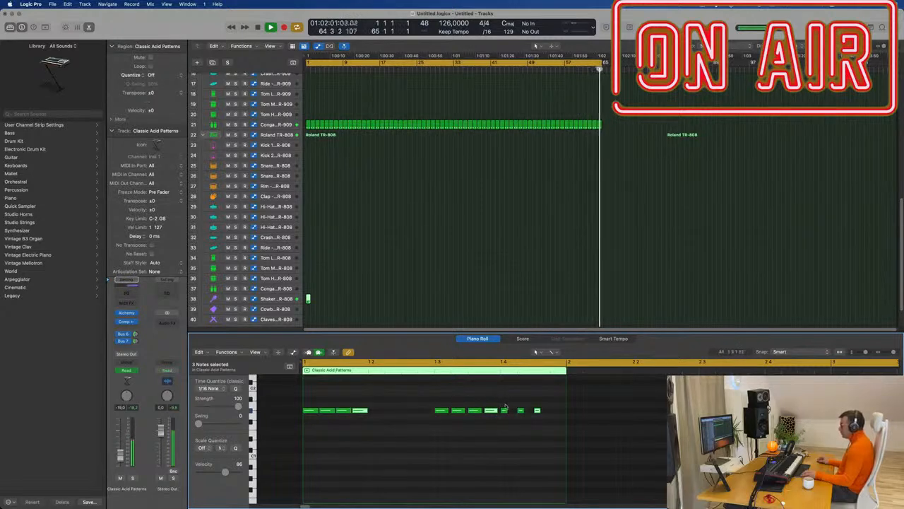
key("BackSpace")
left_click_drag(517, 402, 324, 419)
key("space")
key("space")
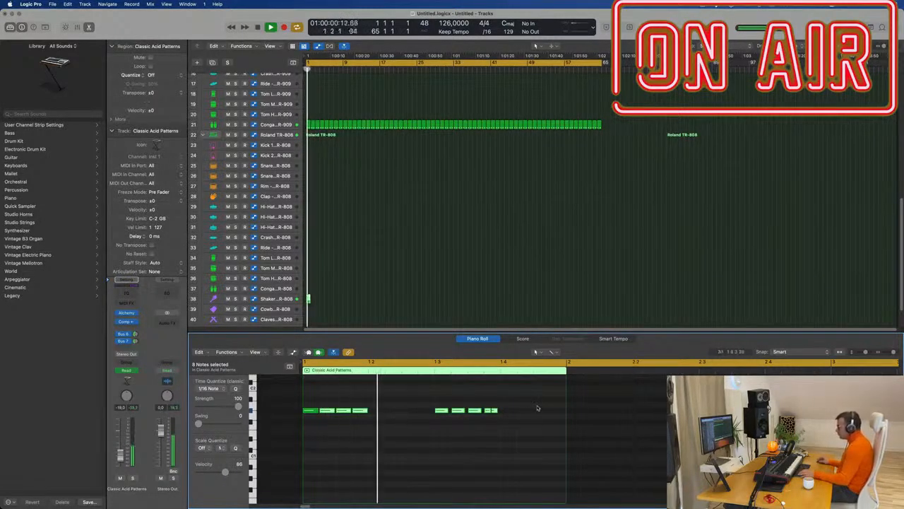
key("space")
left_click_drag(508, 409, 324, 422)
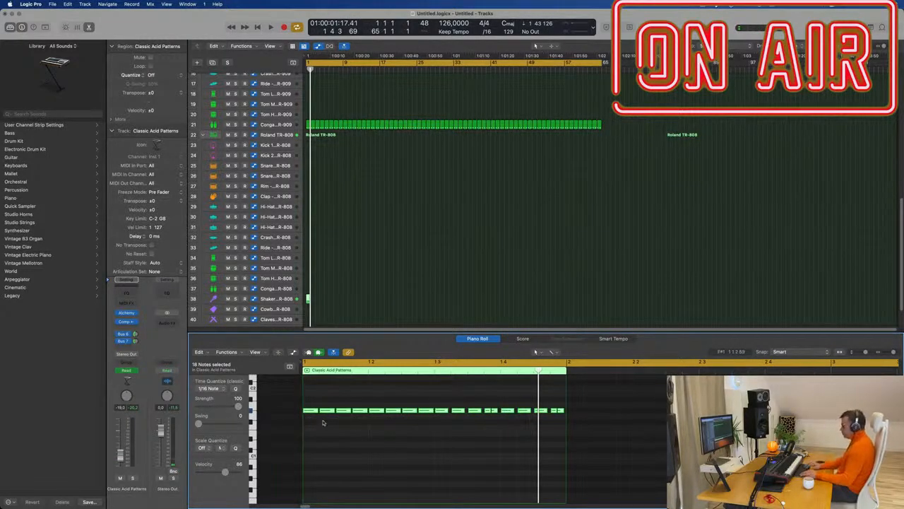
key("Delete")
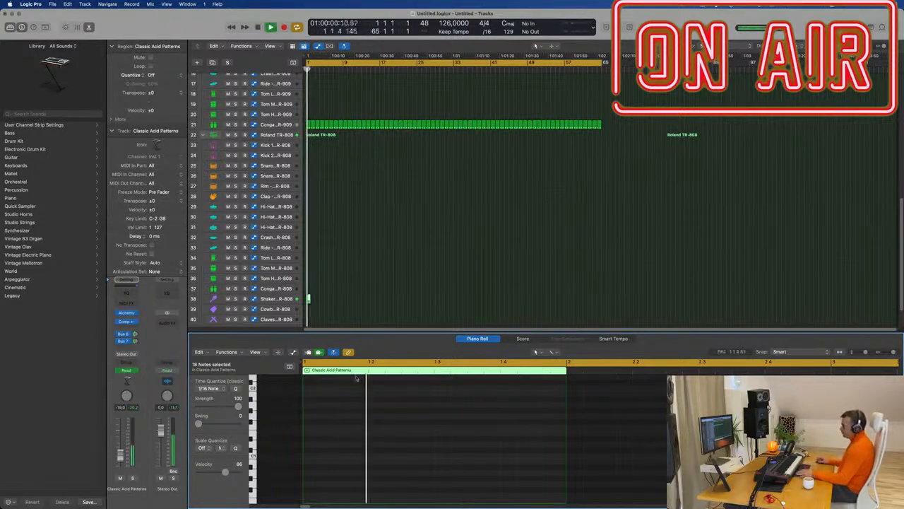
Set the Shaker track's volume to -28.0 dB and repeat its region up to bar 65, deleting the surplus copies.
left_click(279, 302)
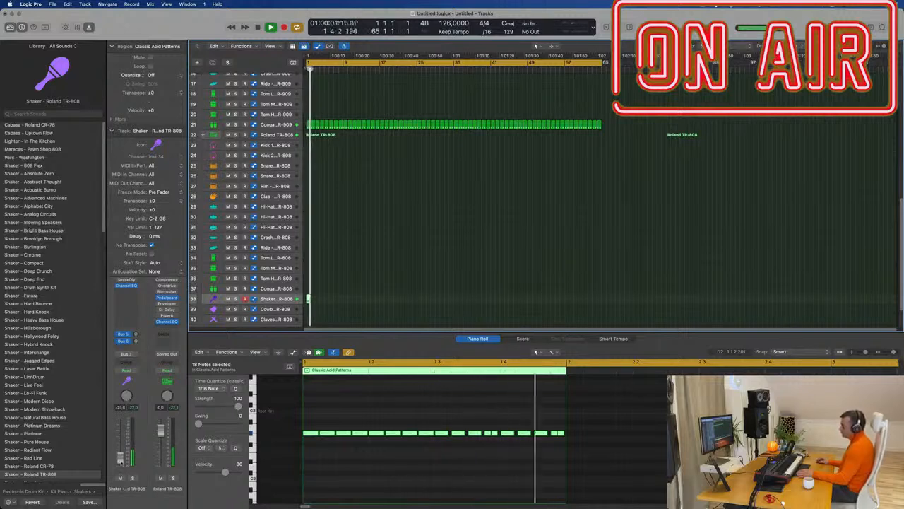
left_click(305, 299)
key("r")
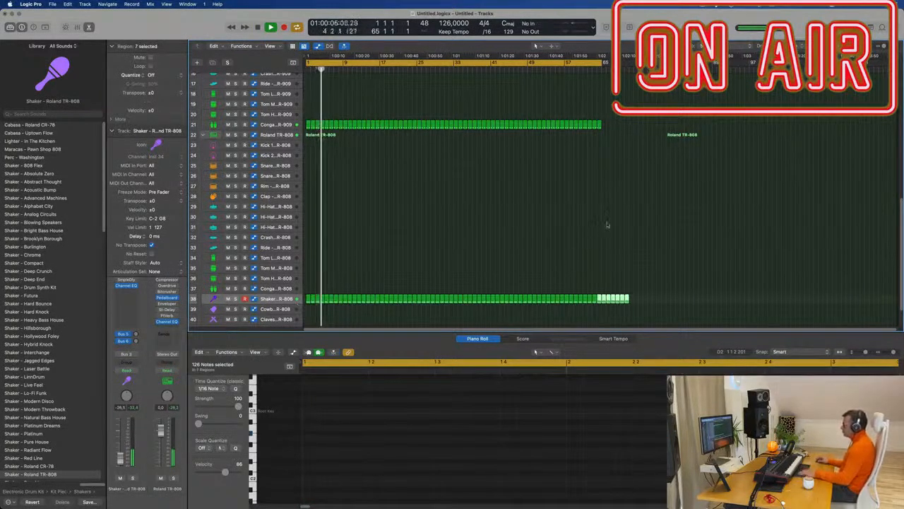
left_click_drag(634, 117, 605, 304)
key("Delete")
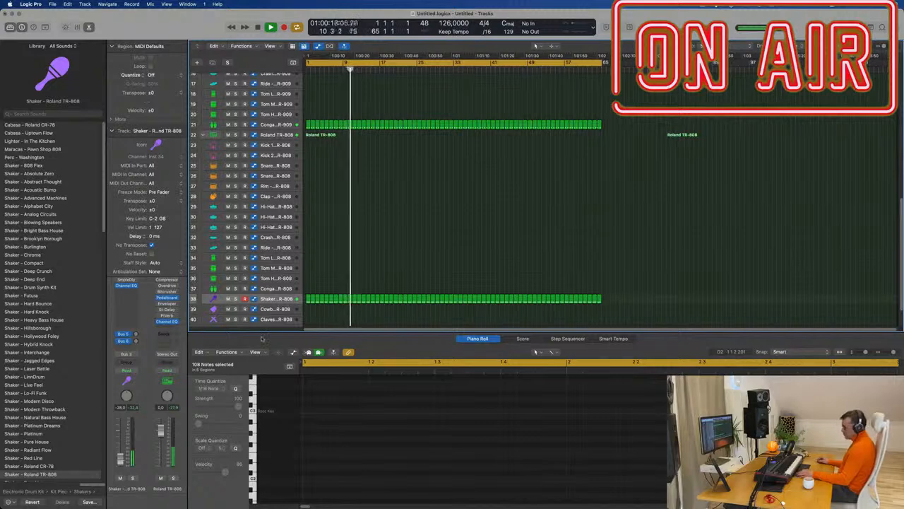
Copy a sidechained Compressor to the Shaker track in the Mixer, open it to check its settings and close it.
key("x")
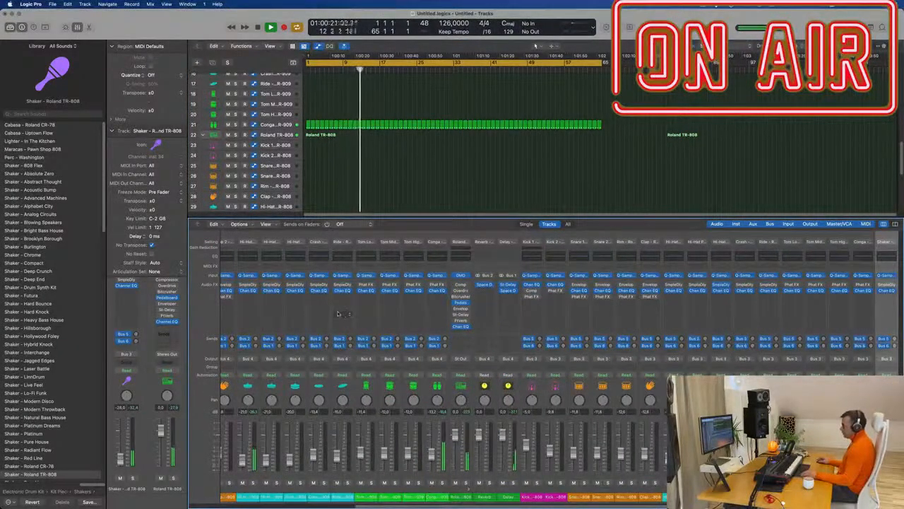
scroll(337, 314, "left", 8)
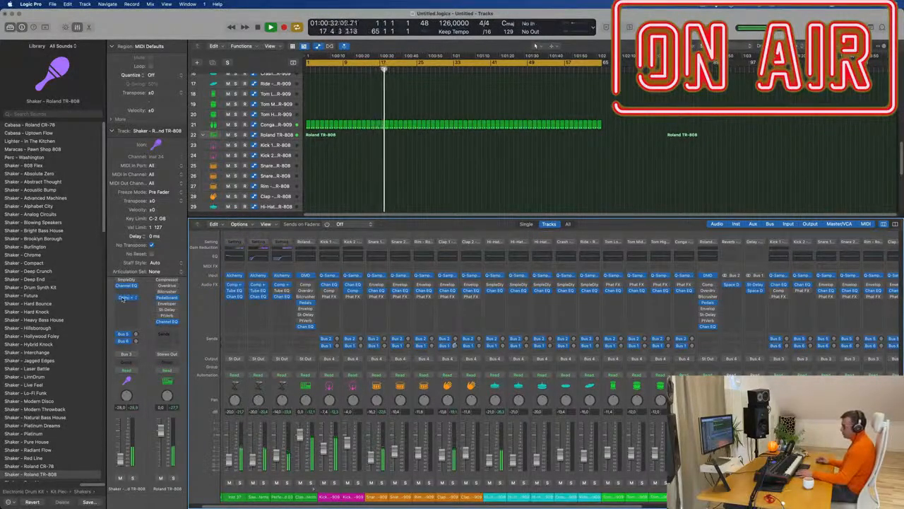
left_click(125, 298)
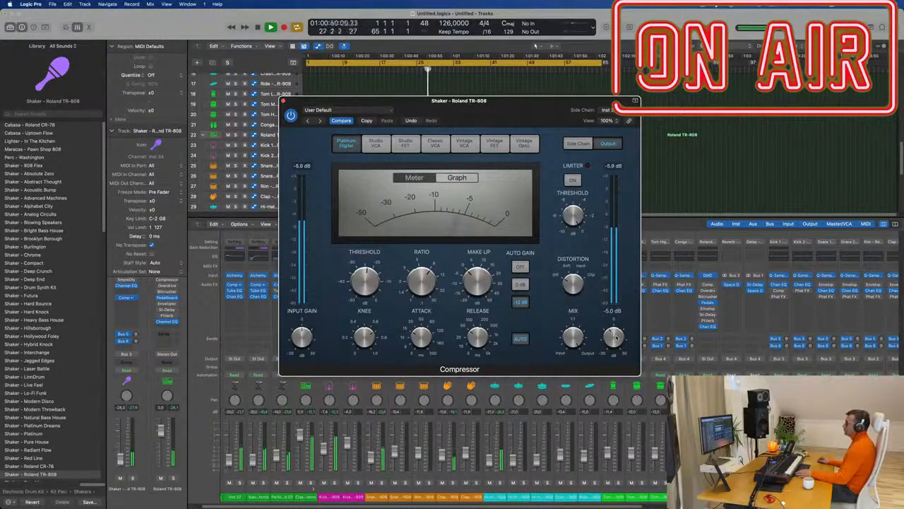
left_click(283, 101)
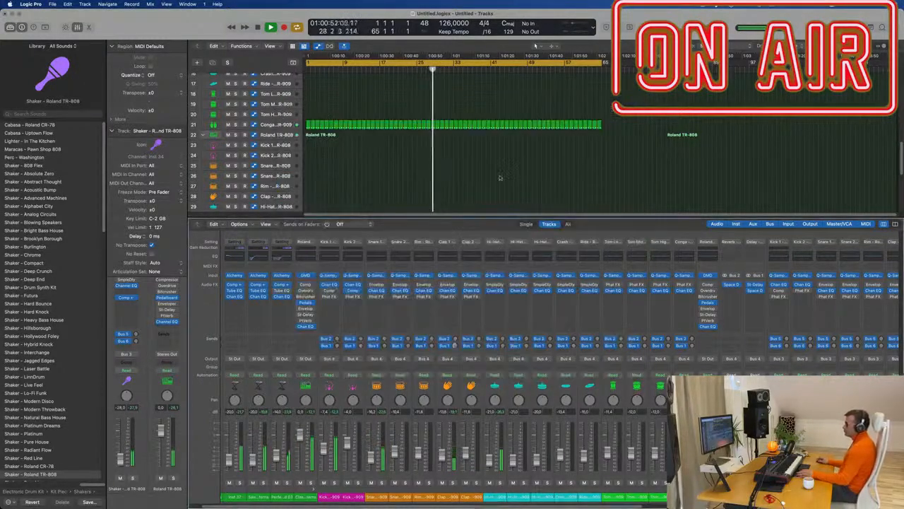
Duplicate the Perfect Pad 03 track and copy the first Classic Acid Patterns region to bar 1 of the new track.
scroll(510, 183, "up", 12)
scroll(481, 179, "down", 3)
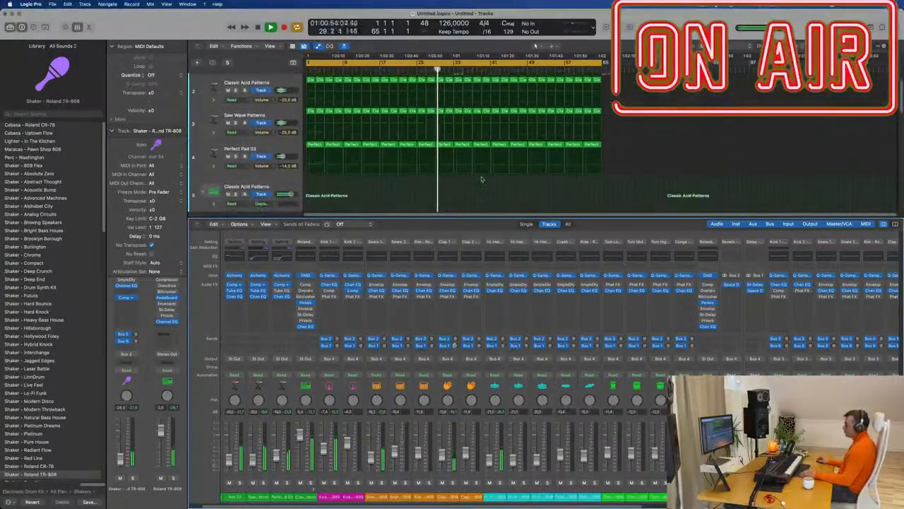
left_click(281, 144)
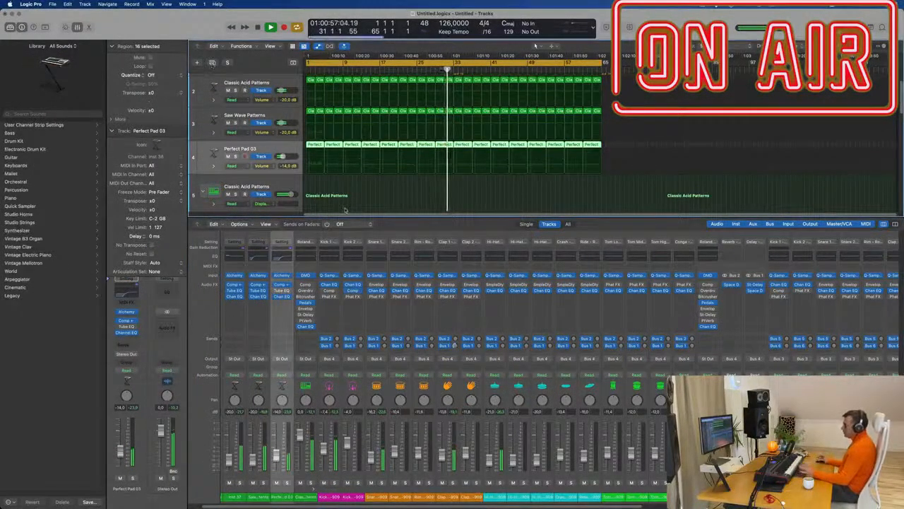
key("super+d")
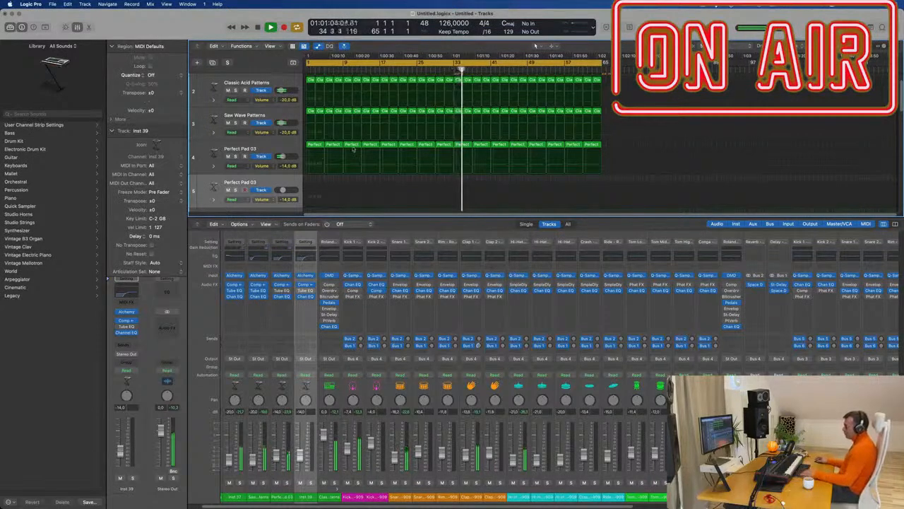
left_click_drag(307, 172, 307, 194)
left_click_drag(219, 200, 219, 200)
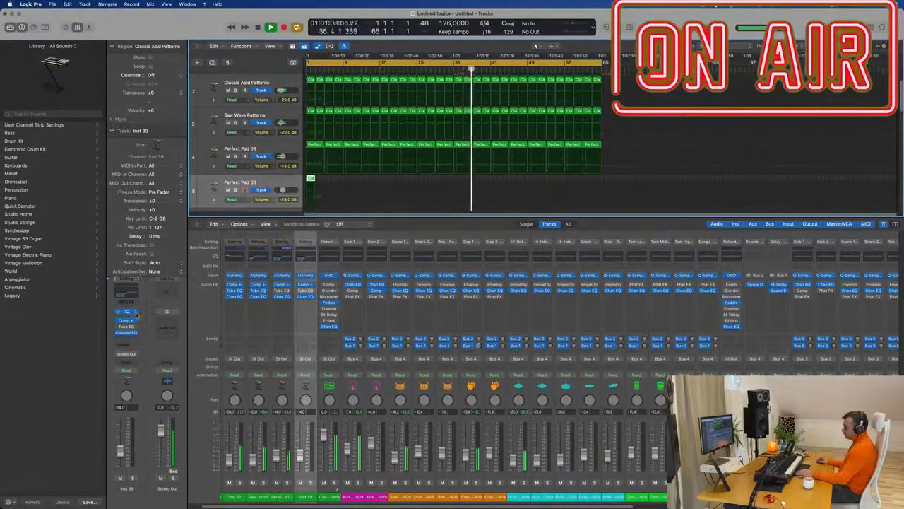
Replace the Alchemy instrument on the duplicated pad track with a stereo Retro Synth.
left_click(127, 312)
mouse_move(152, 260)
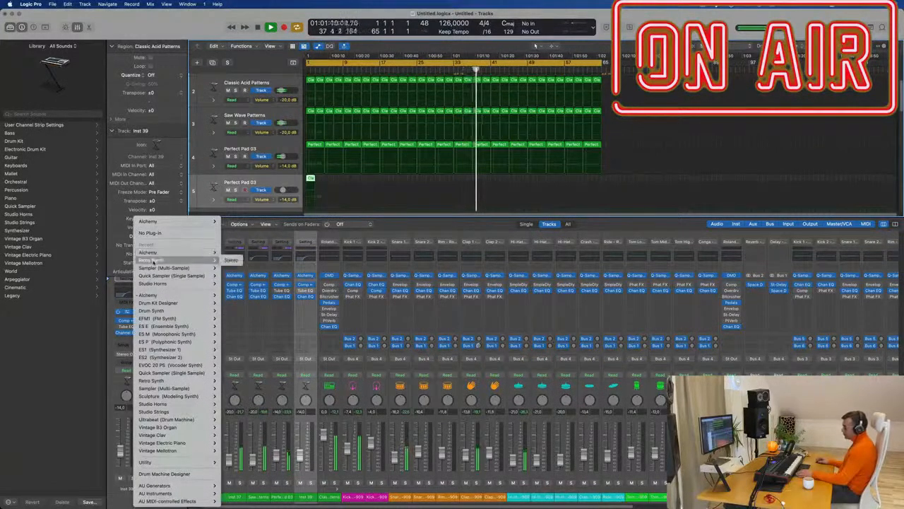
left_click(231, 260)
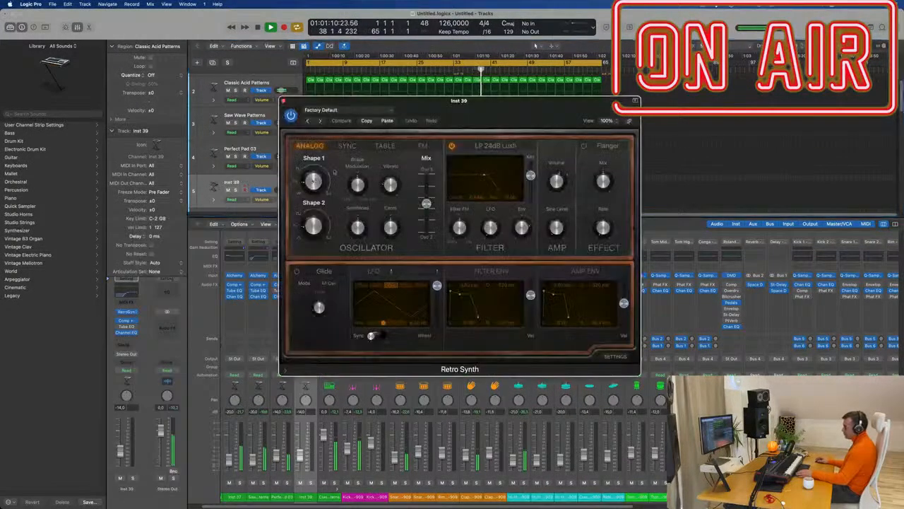
Edit the new track's region in the Piano Roll so that its long note is stacked in three octaves.
left_click_drag(359, 101, 629, 115)
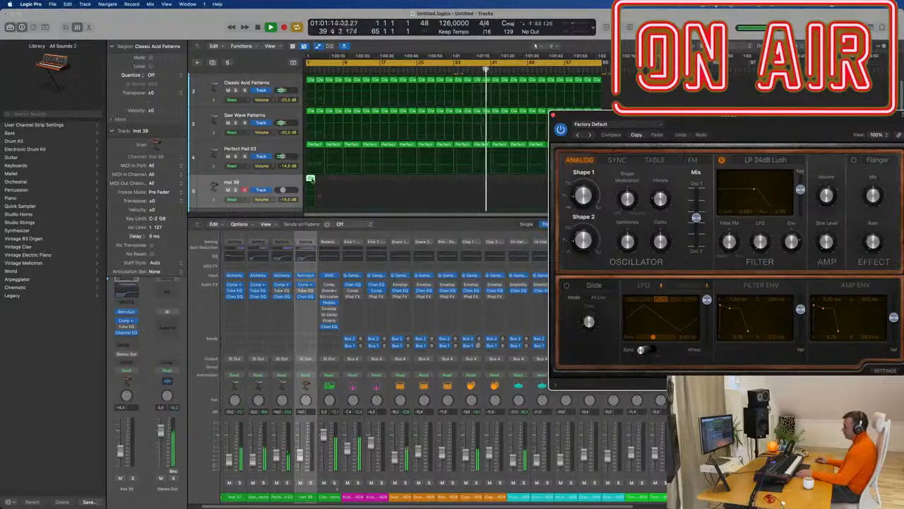
double_click(310, 179)
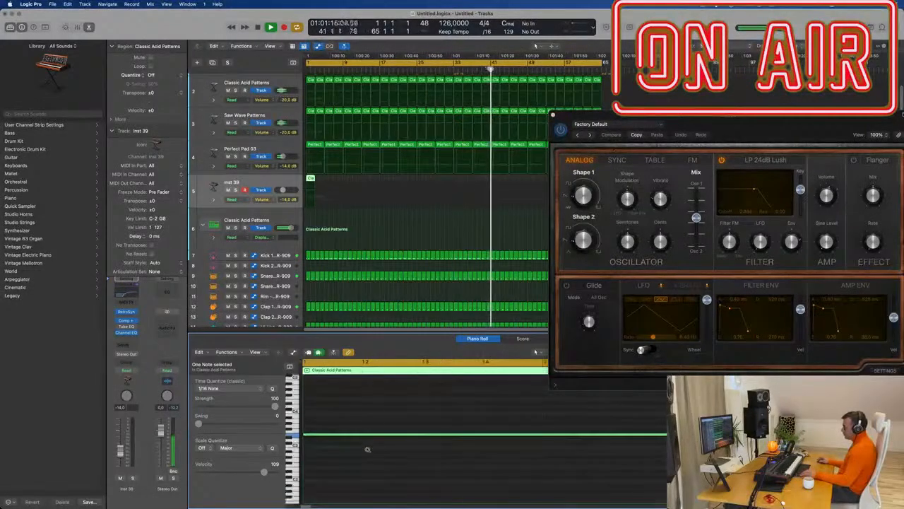
left_click_drag(332, 434, 338, 453)
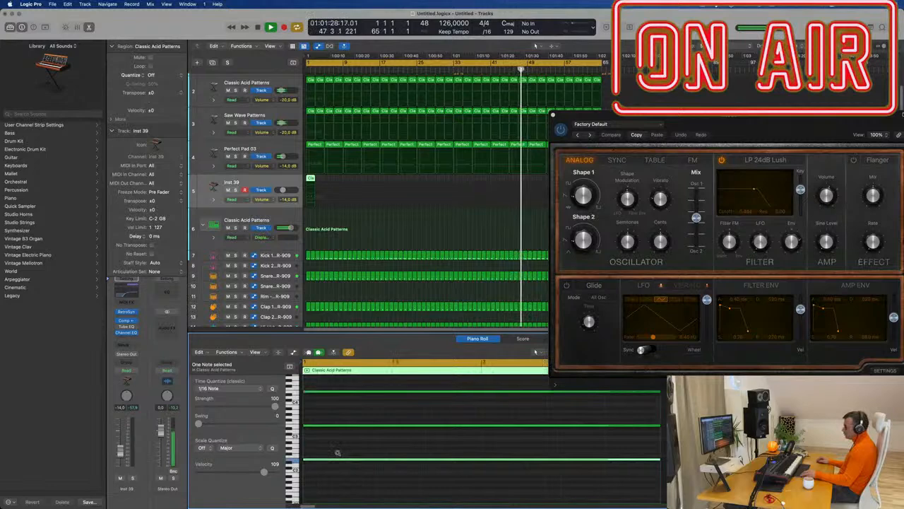
Insert an Arpeggiator MIDI effect on the Retro Synth track and repeat the track's region up to bar 33.
left_click(132, 304)
left_click(137, 316)
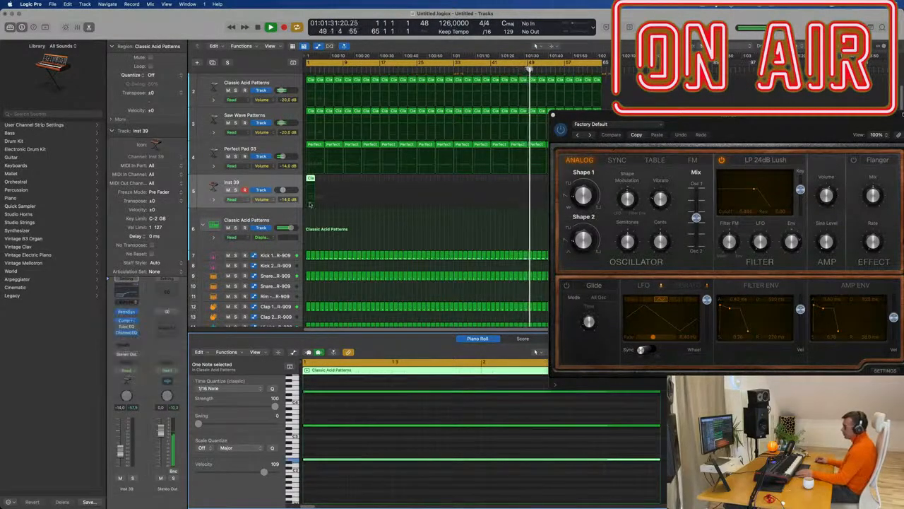
left_click_drag(731, 125, 278, 268)
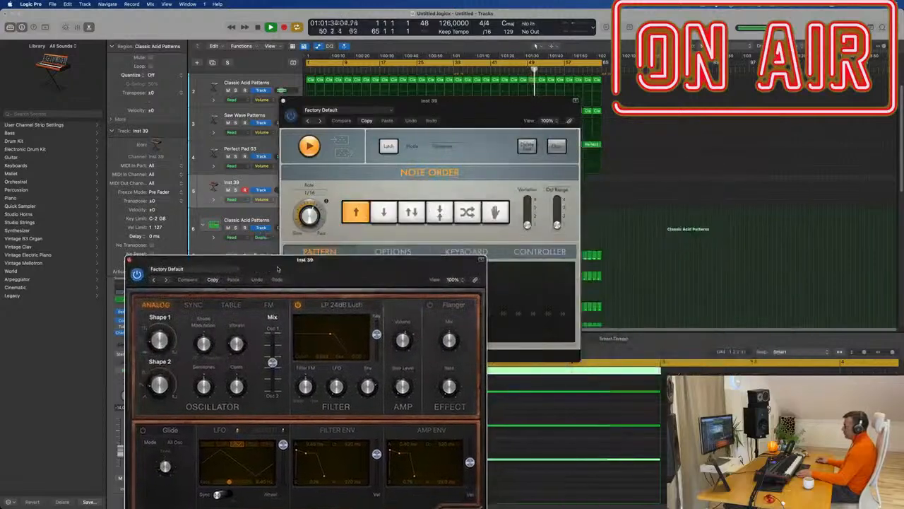
left_click_drag(447, 108, 709, 91)
left_click_drag(223, 268, 476, 211)
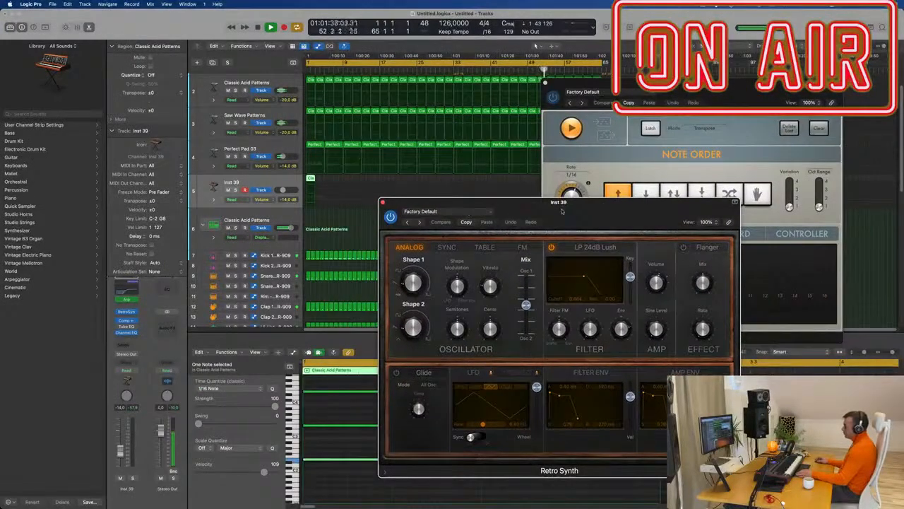
left_click_drag(725, 101, 740, 263)
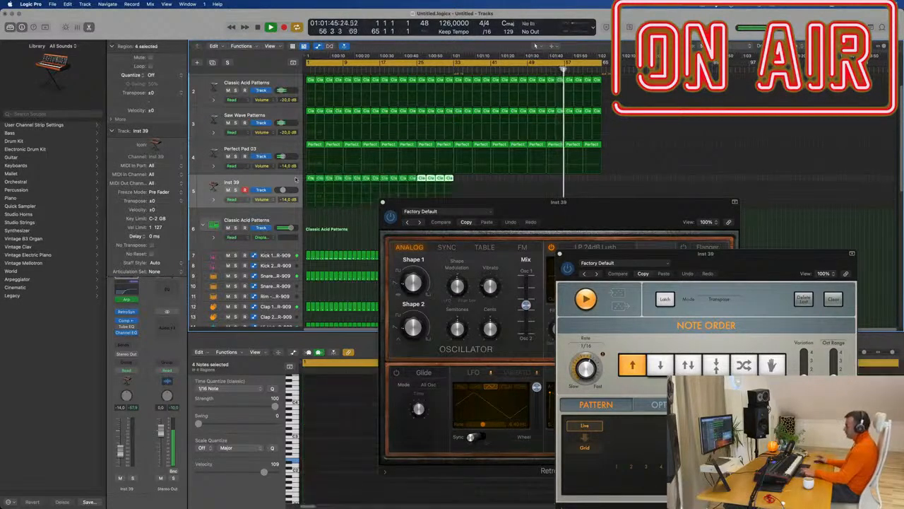
Lower the Retro Synth's filter cutoff and raise the Inst 39 track's volume to -11.4 dB.
left_click_drag(550, 199, 547, 171)
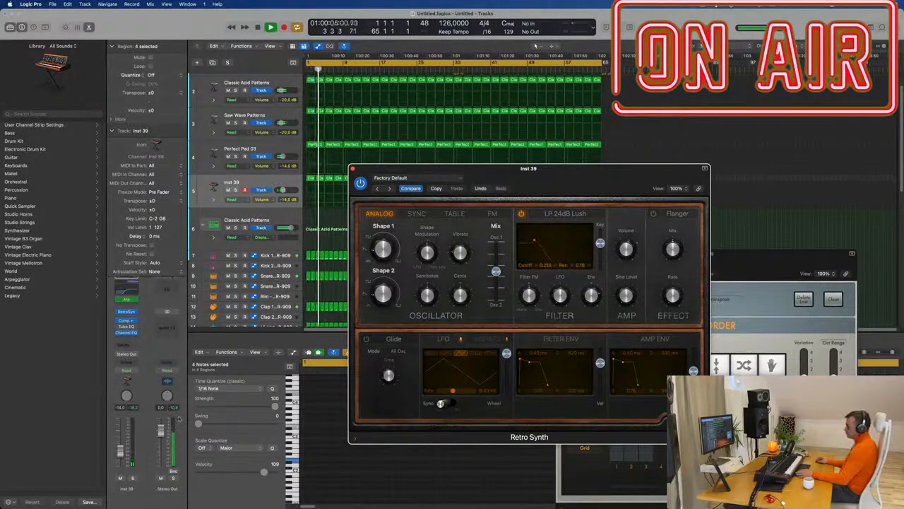
left_click_drag(537, 168, 634, 166)
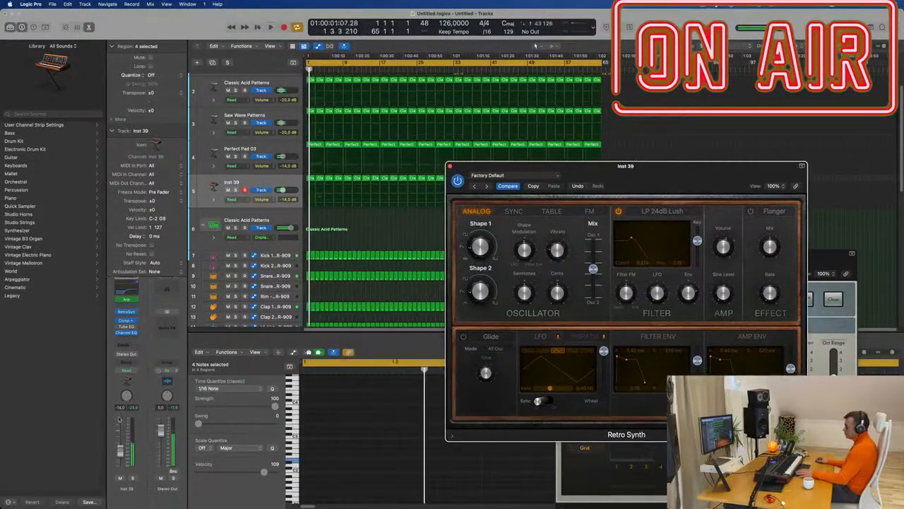
left_click_drag(282, 189, 284, 189)
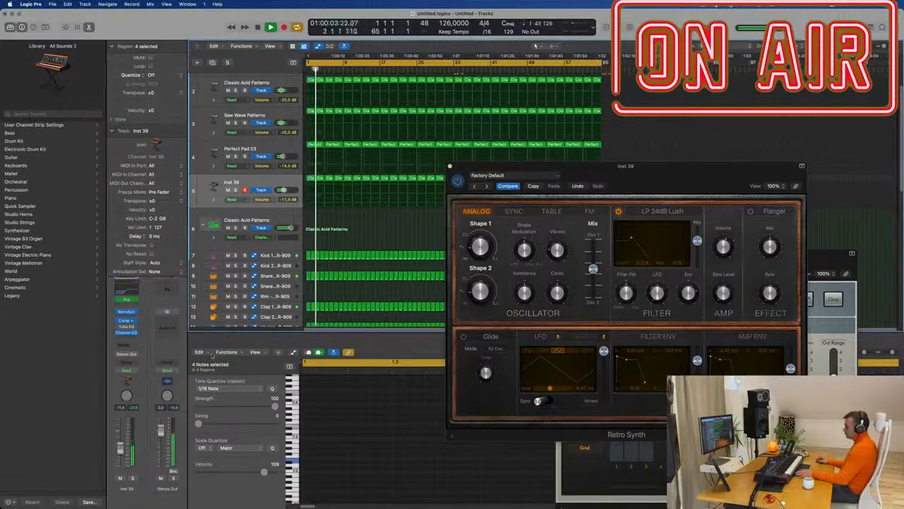
Open the first Inst 39 region in the Piano Roll and move the plug-in windows clear of the editor.
left_click_drag(649, 166, 466, 252)
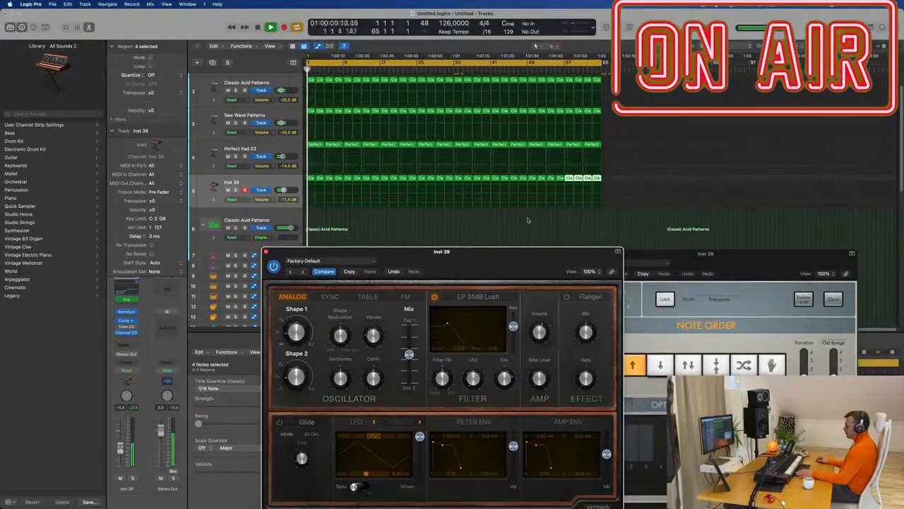
left_click(403, 227)
left_click(310, 178)
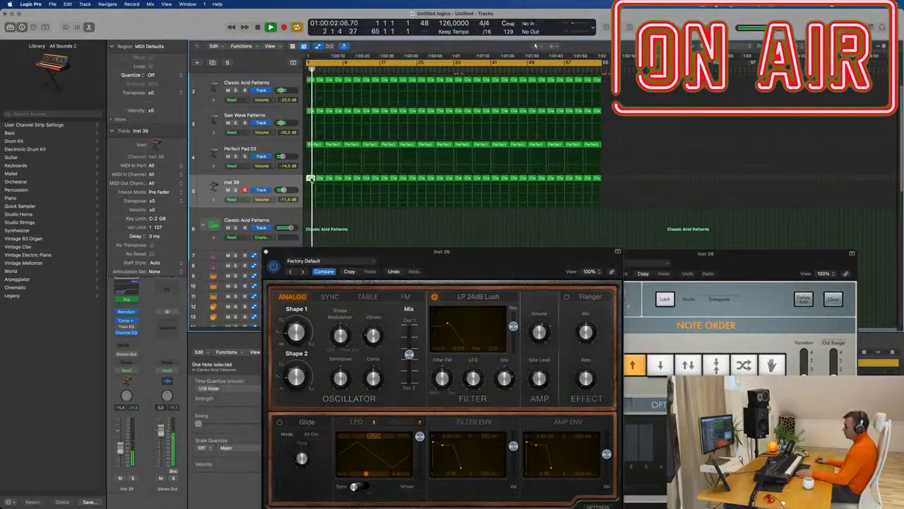
key("e")
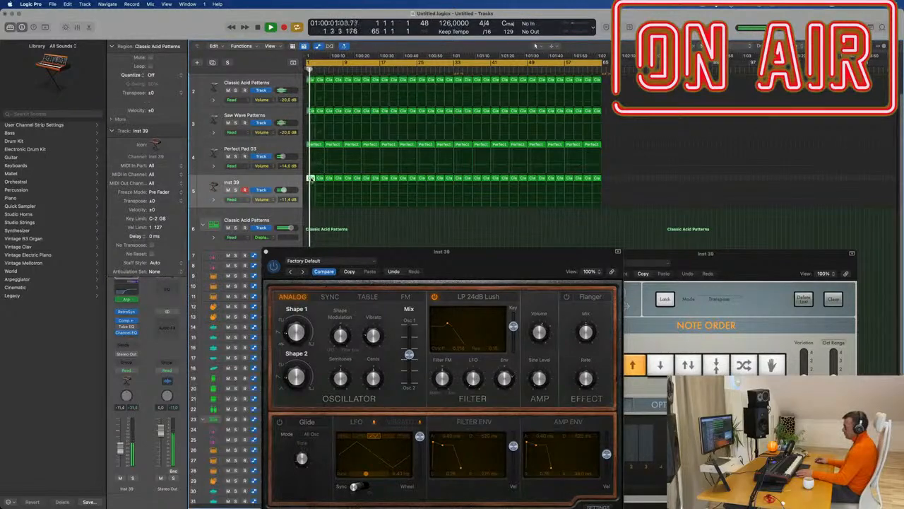
double_click(311, 179)
left_click_drag(416, 255, 802, 161)
left_click_drag(558, 252, 648, 115)
key("super+Right")
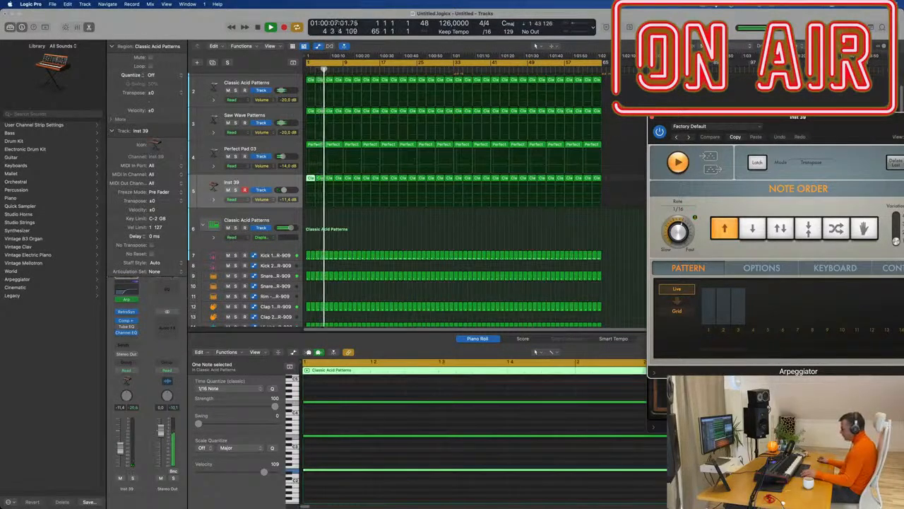
Delete the repeated Inst 39 regions after the first, and extend the first region and its three octave notes to four bars.
key("super+a")
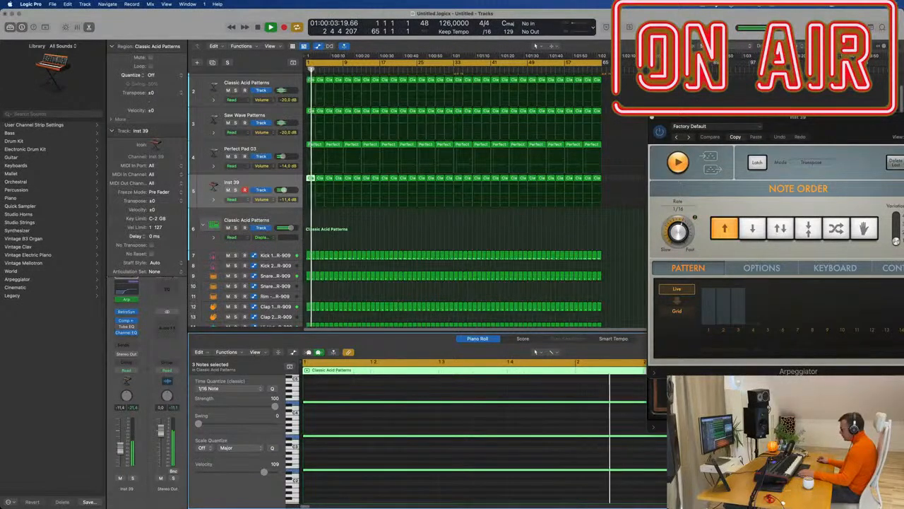
left_click_drag(612, 178, 323, 180)
key("Delete")
scroll(524, 476, "down", 5)
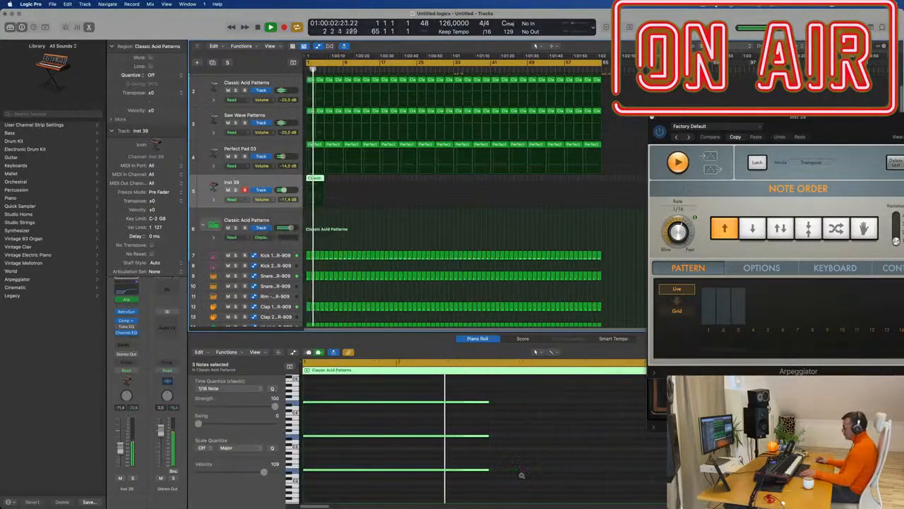
scroll(522, 476, "down", 2)
mouse_move(483, 392)
left_mouse_down()
mouse_move(429, 490)
mouse_move(545, 469)
mouse_move(615, 476)
left_mouse_up()
Repeat the four-bar Inst 39 region once and arrange the Arpeggiator and Retro Synth windows clear of the tracks.
left_click_drag(822, 121, 722, 154)
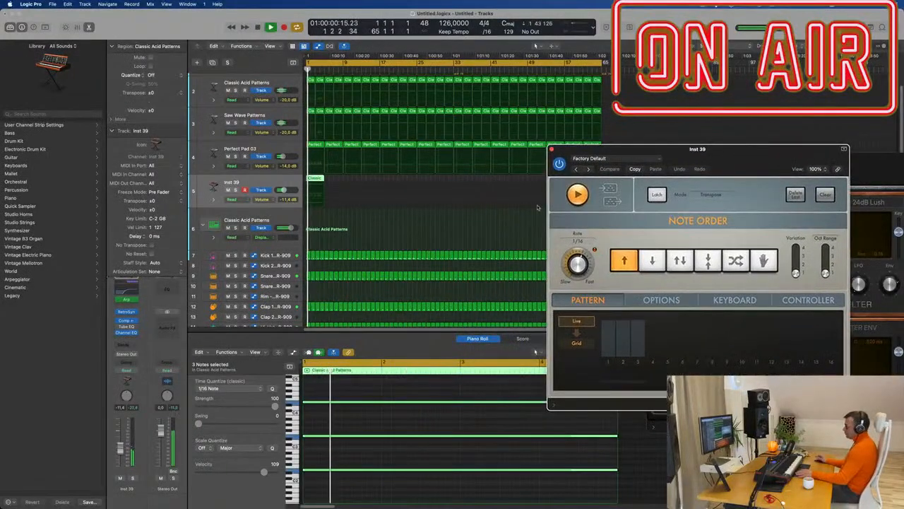
left_click(288, 182)
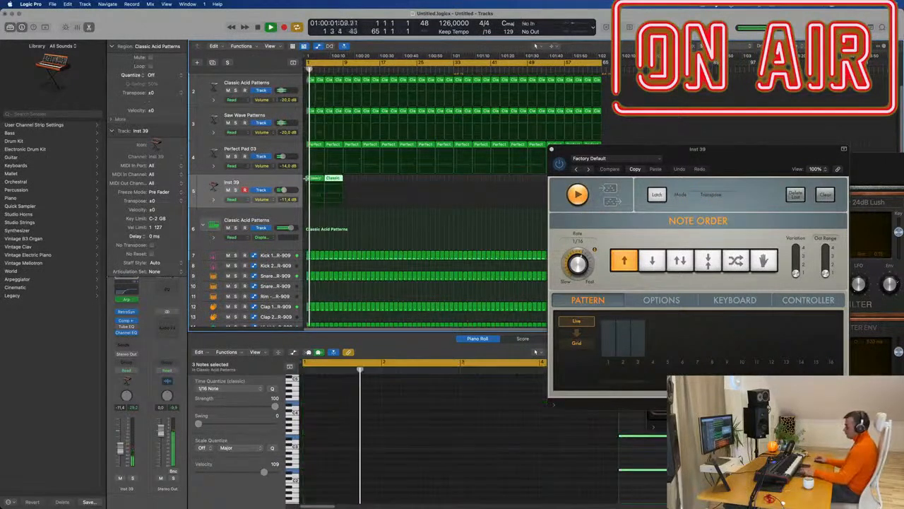
left_click_drag(699, 150, 394, 199)
left_click_drag(808, 170, 651, 136)
left_click_drag(332, 197, 681, 216)
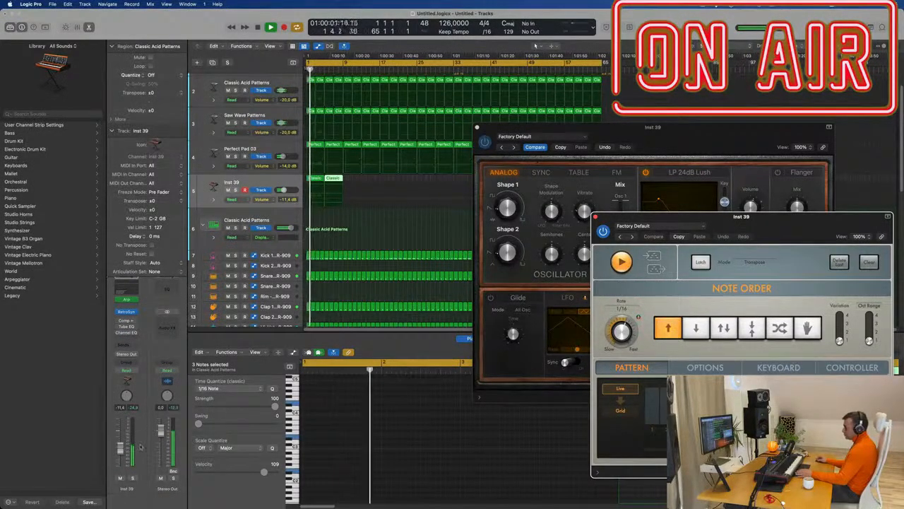
Play the arrangement to audition the Inst 39 arpeggio with its longer notes, and stop playback.
left_click(373, 293)
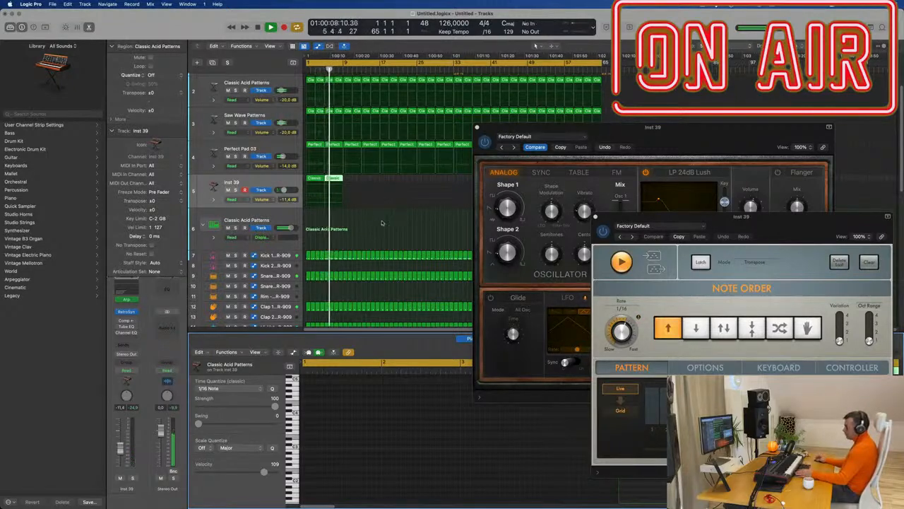
left_click(355, 182)
key("space")
key("space")
left_click_drag(645, 136, 612, 174)
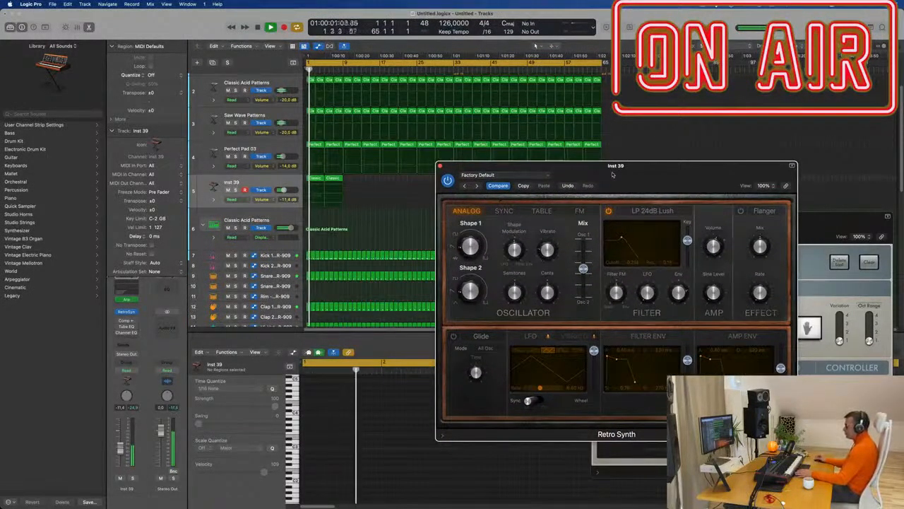
key("space")
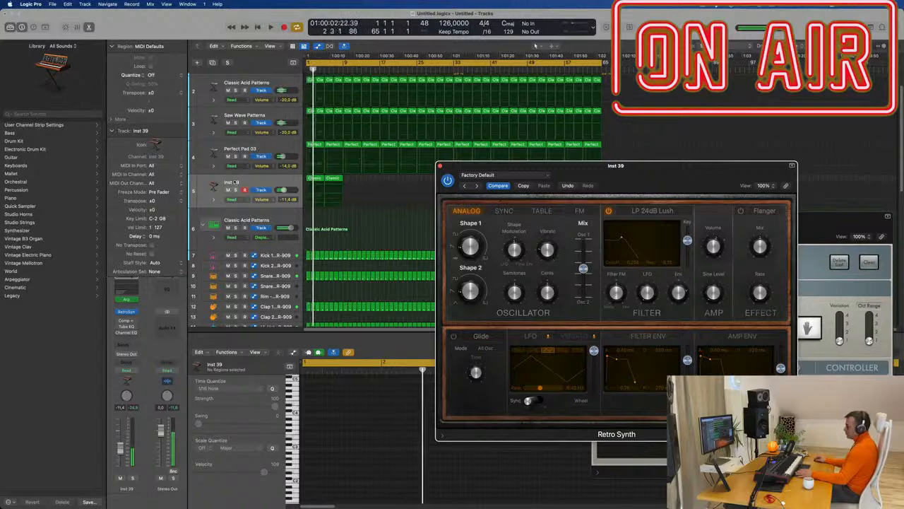
key("Return")
key("space")
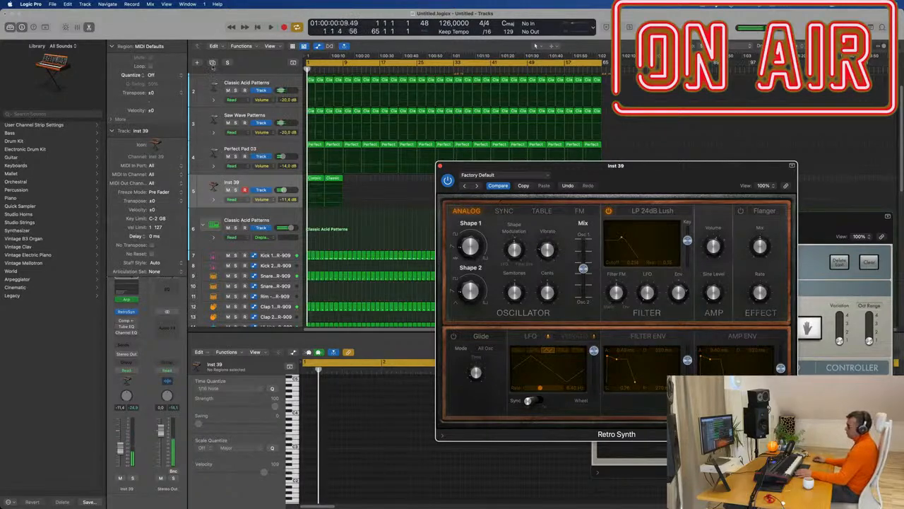
Duplicate the Perfect Pad 03 track and move the first four-bar Inst 39 region onto the duplicate.
left_click(270, 148)
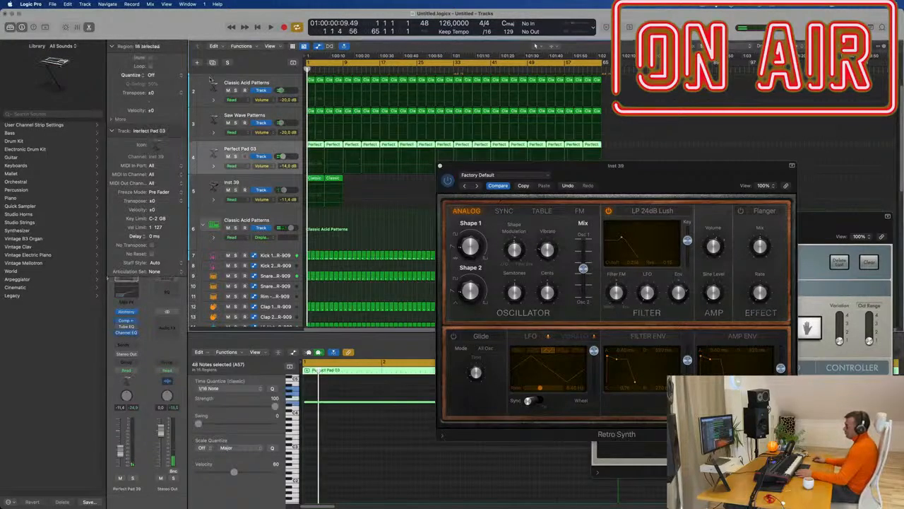
key("super+d")
left_click(313, 212)
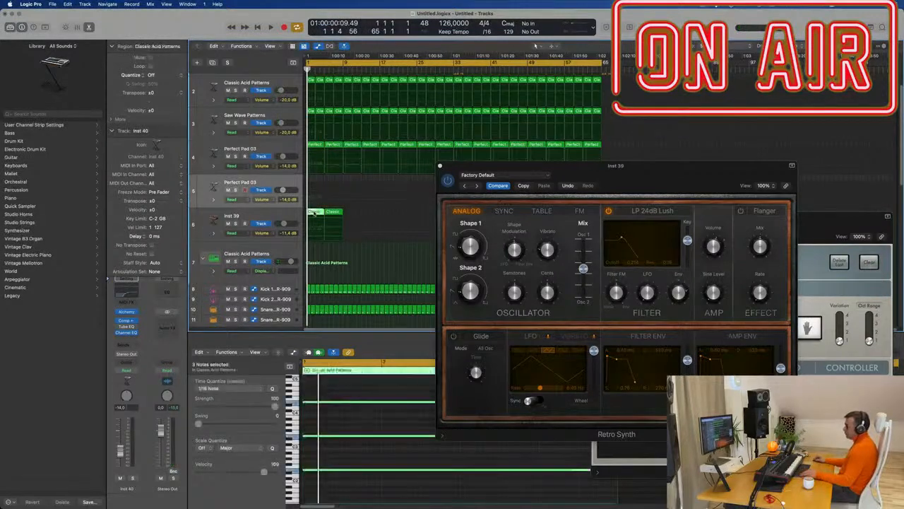
left_click_drag(315, 212, 314, 179)
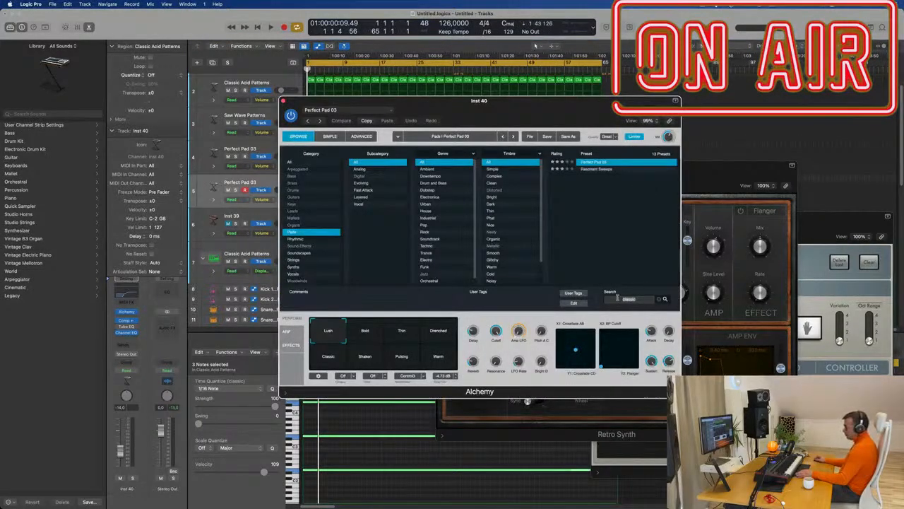
Search all Alchemy preset categories for "19", load Sunrise 1984 on the duplicated track and play it.
left_click(288, 164)
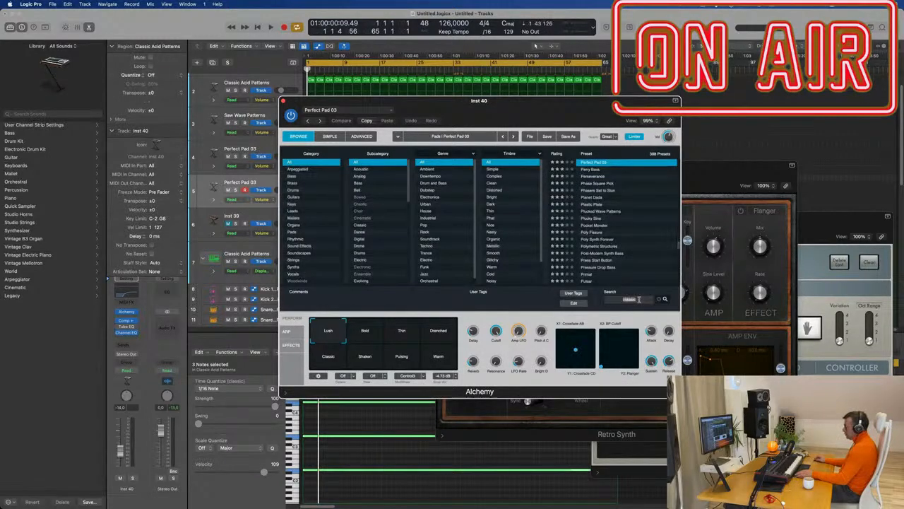
type("t")
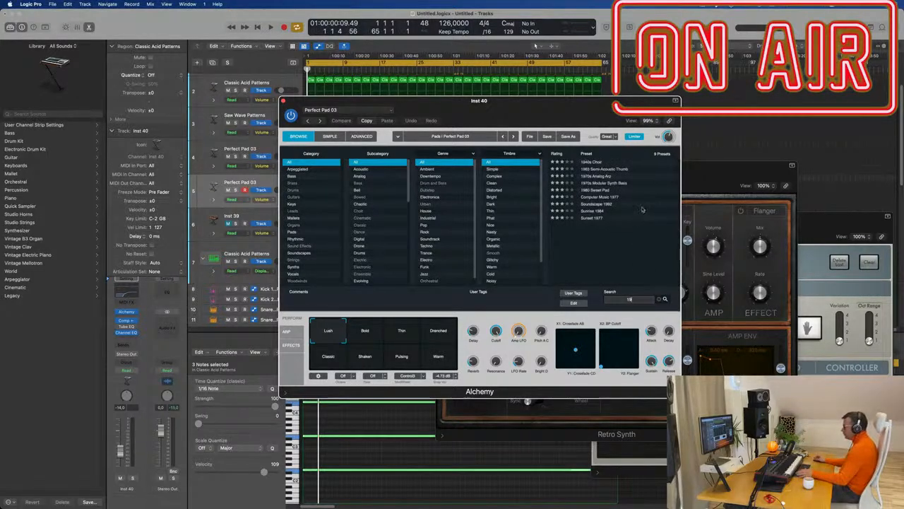
left_click(591, 212)
left_click_drag(520, 111, 786, 116)
key("space")
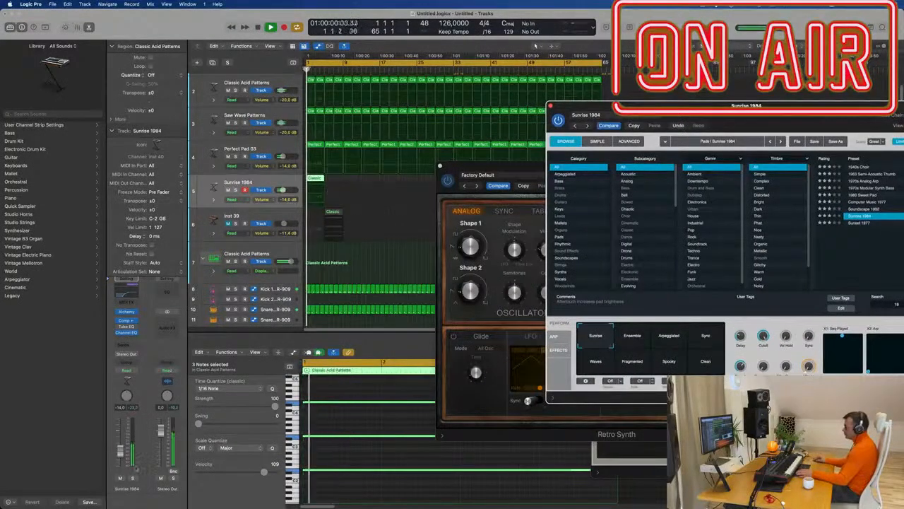
Use the Arpeggiated variation of Sunrise 1984 with a lower cutoff, and raise the track's volume to -5.7 dB.
left_click_drag(724, 124, 467, 148)
left_click(422, 363)
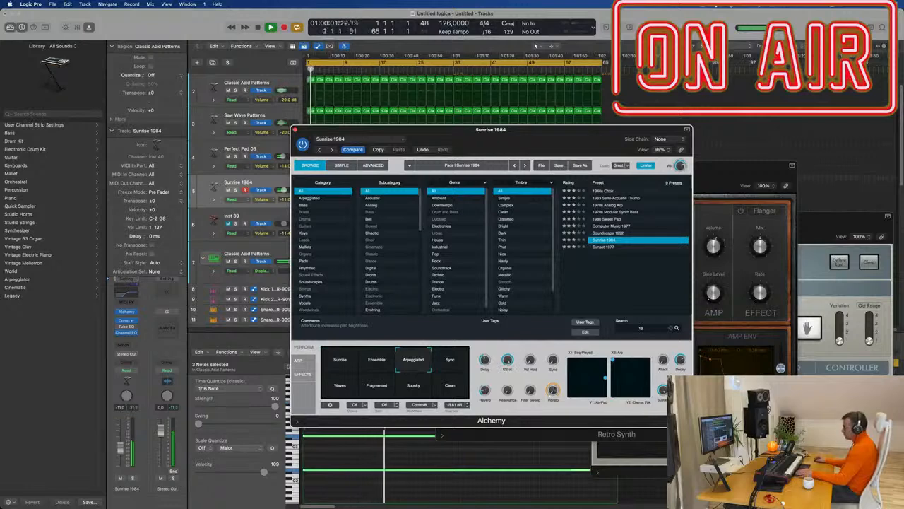
left_click_drag(585, 130, 730, 98)
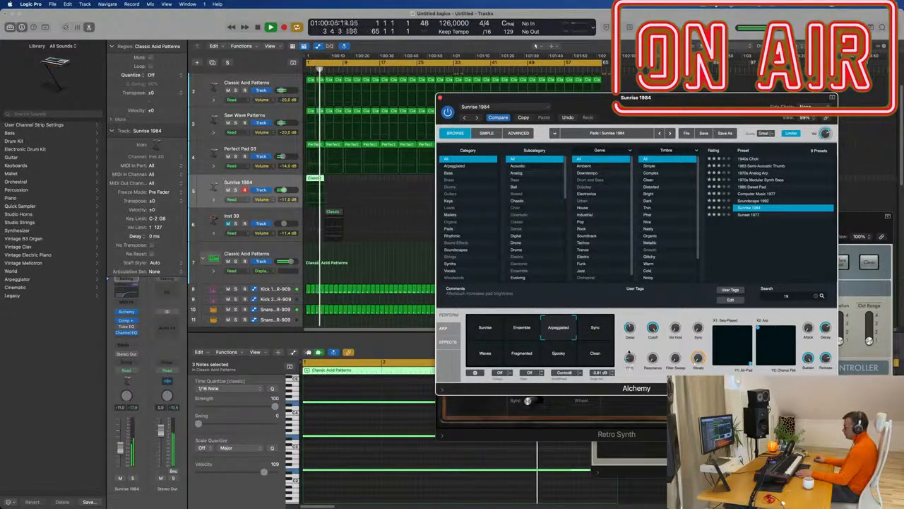
left_click_drag(652, 328, 653, 351)
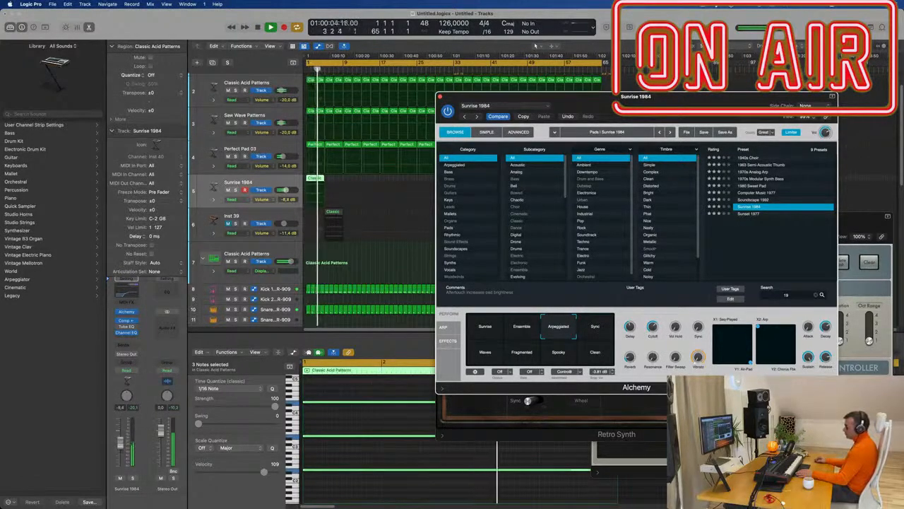
left_click_drag(636, 96, 546, 267)
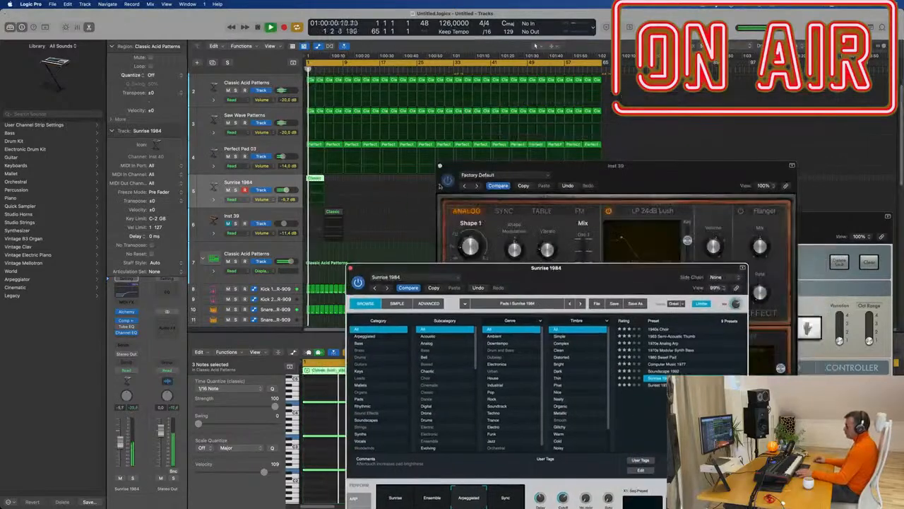
Repeat the four-bar region on the Sunrise 1984 track until it fills the arrangement up to bar 65.
left_click(420, 174)
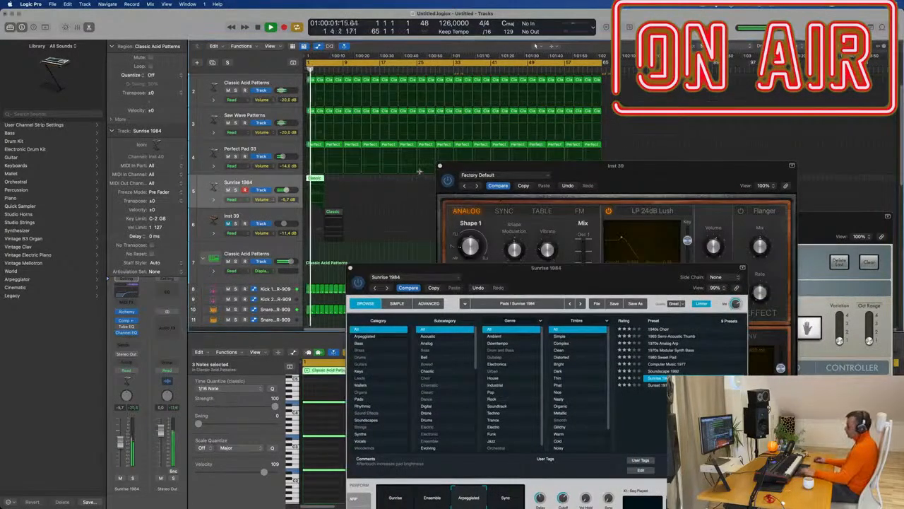
key("super+r")
key("super+r")
key("super+r")
key("super+r")
left_click_drag(560, 163, 767, 188)
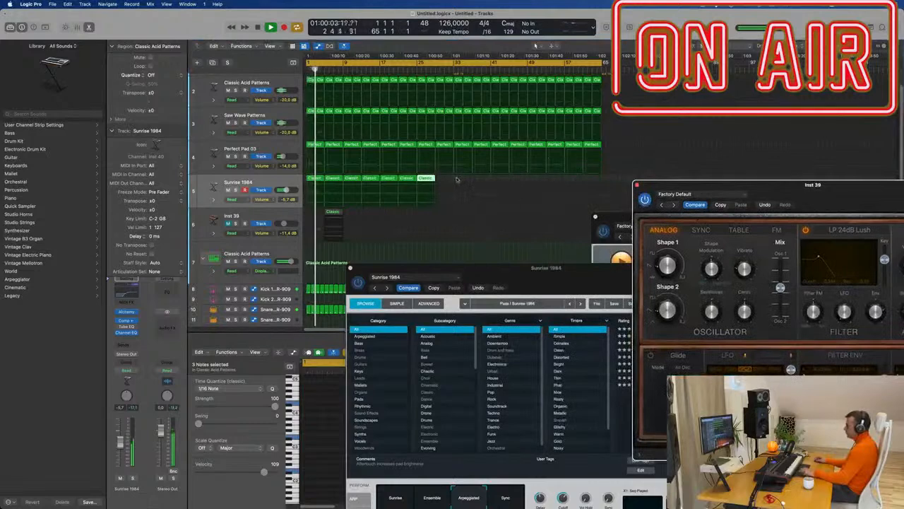
left_click(283, 181)
key("super+r")
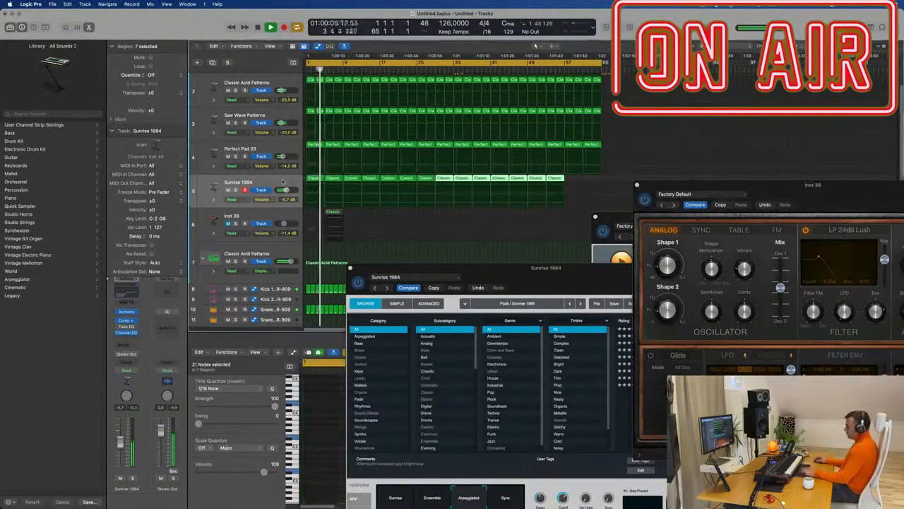
left_click_drag(584, 182, 538, 190)
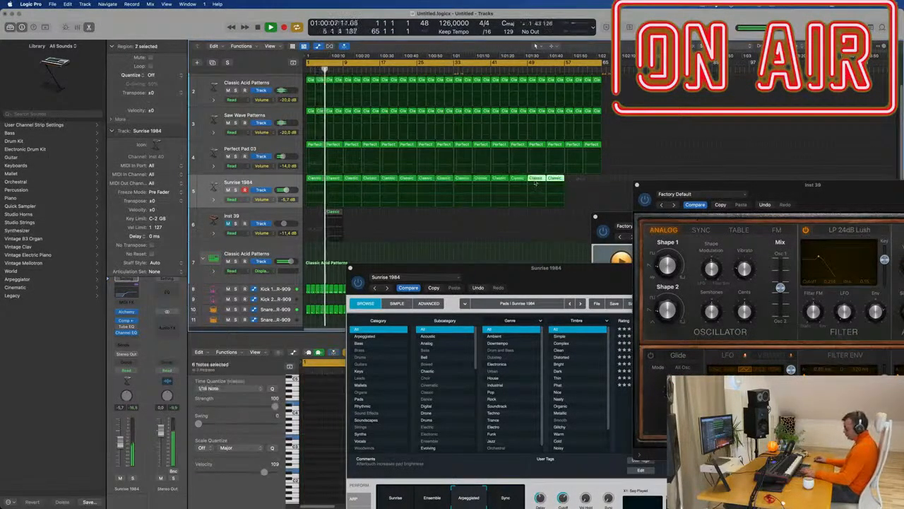
key("super+r")
Close the Retro Synth window and raise the Sunrise 1984 track's volume to -4.4 dB.
left_click_drag(725, 184, 554, 176)
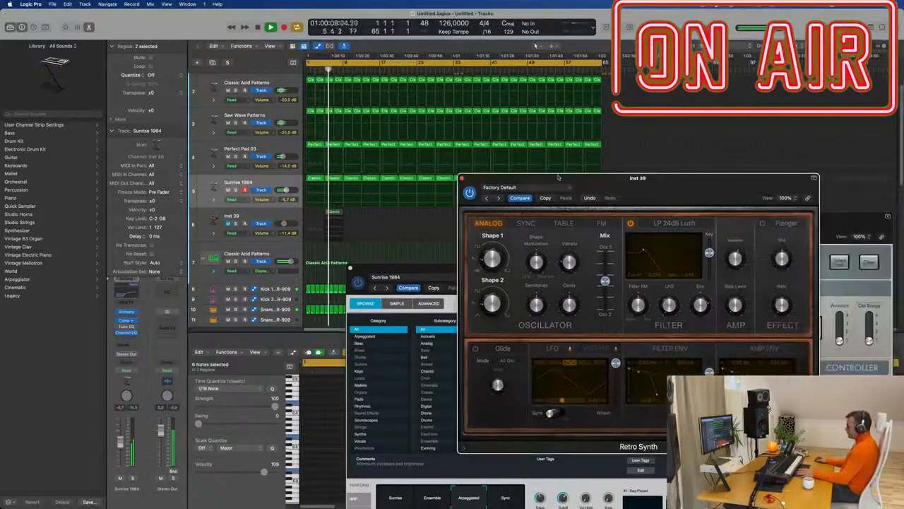
left_click(465, 176)
left_click_drag(487, 268, 545, 204)
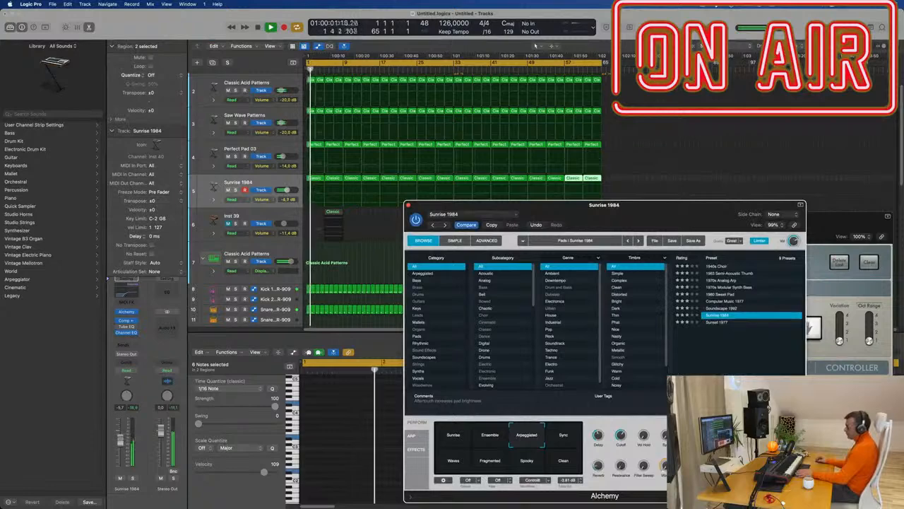
left_click_drag(119, 443, 120, 440)
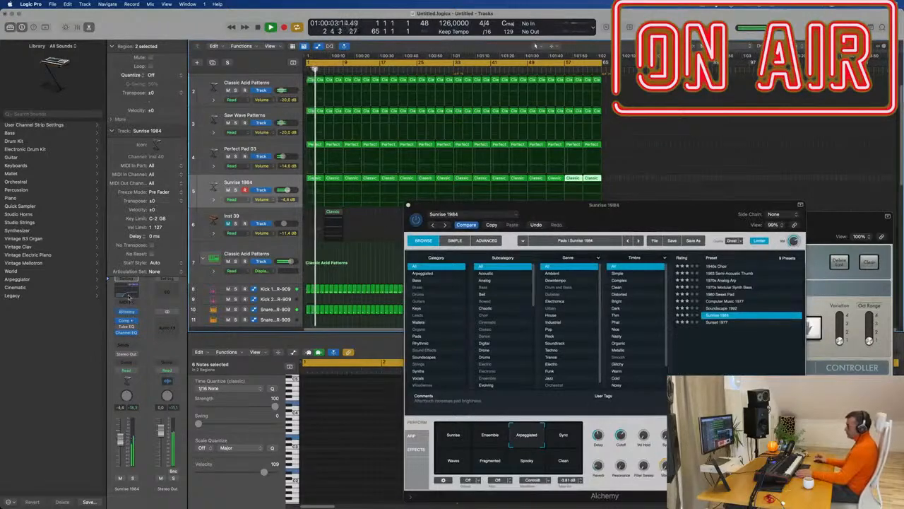
Set the low cut in the Sunrise 1984 track's Channel EQ to 382 Hz at 12 dB/Oct and close the EQ.
left_click(126, 332)
mouse_move(562, 245)
left_mouse_down()
mouse_move(512, 241)
mouse_move(532, 241)
left_mouse_up()
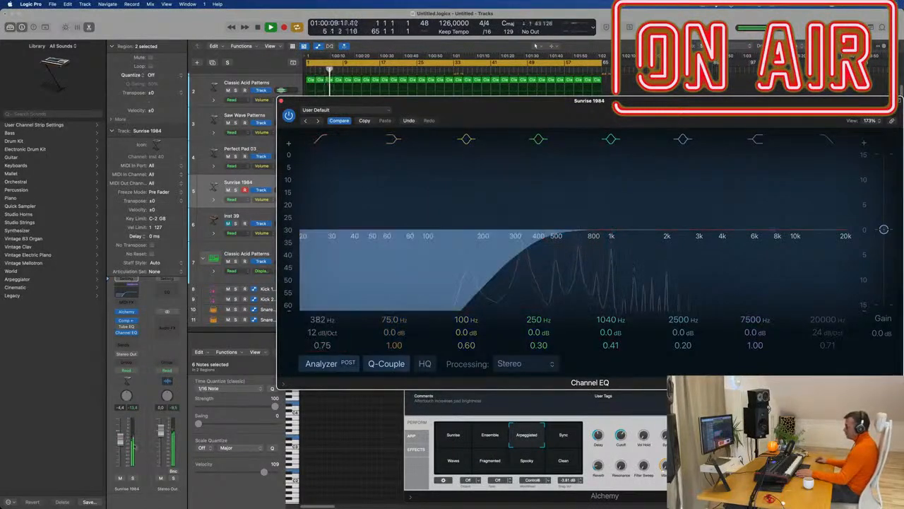
left_click(290, 78)
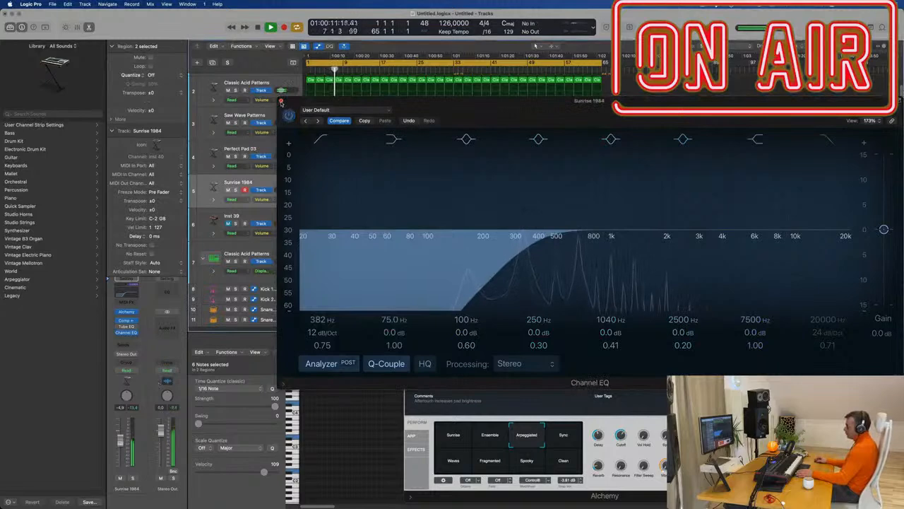
left_click(281, 101)
Lower the Sunrise 1984 track's volume in the mix and close its Alchemy window.
left_click_drag(652, 209, 504, 205)
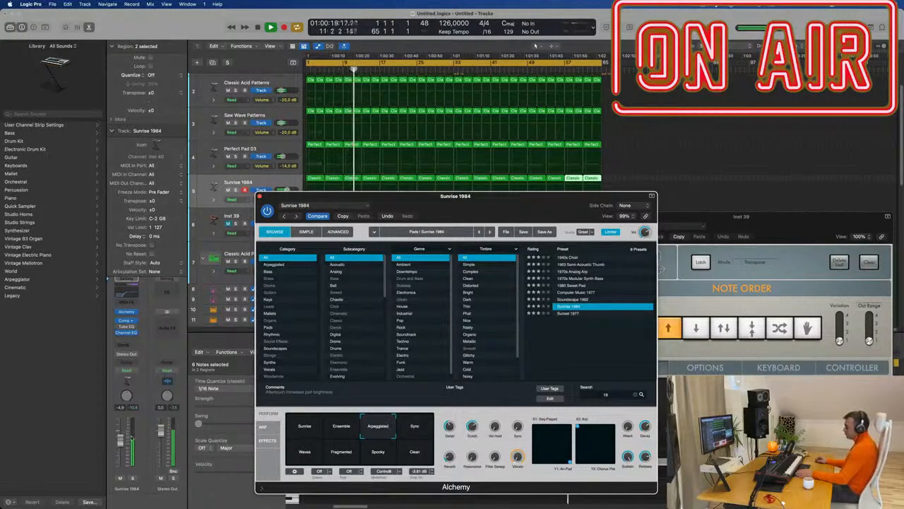
left_click(628, 498)
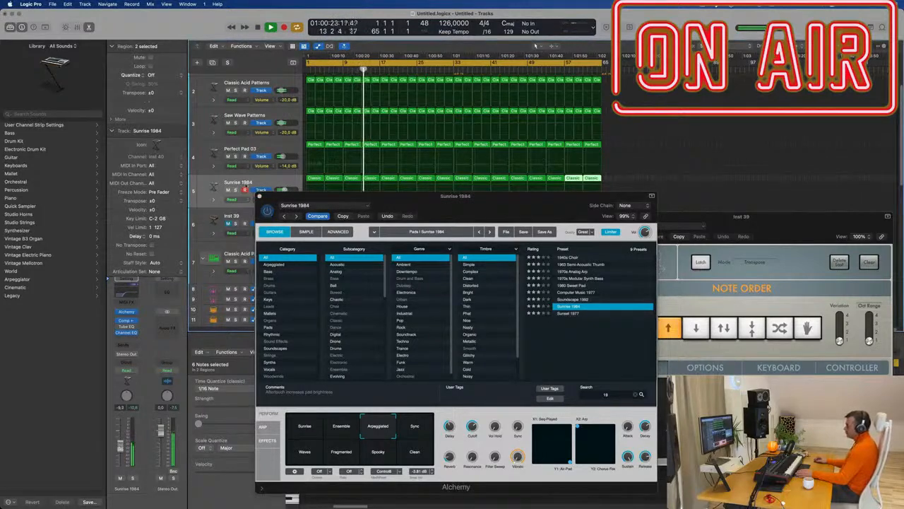
left_click(258, 197)
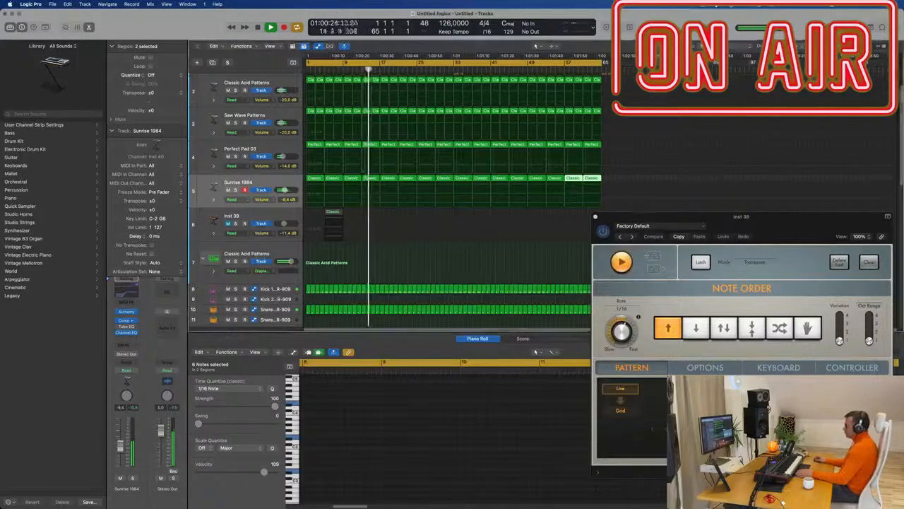
Delete the TR-909 kick, snare, clap and hi-hat regions in the first eight bars of the arrangement.
left_click(683, 23)
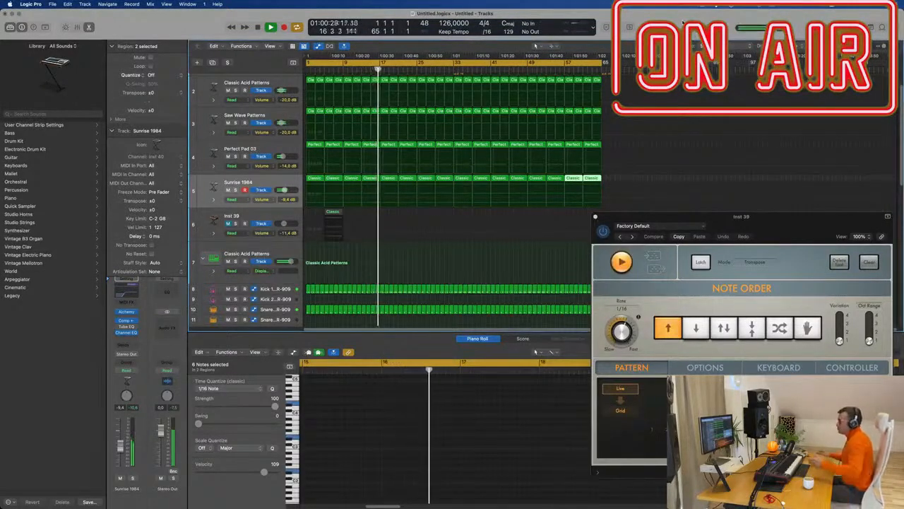
key("Return")
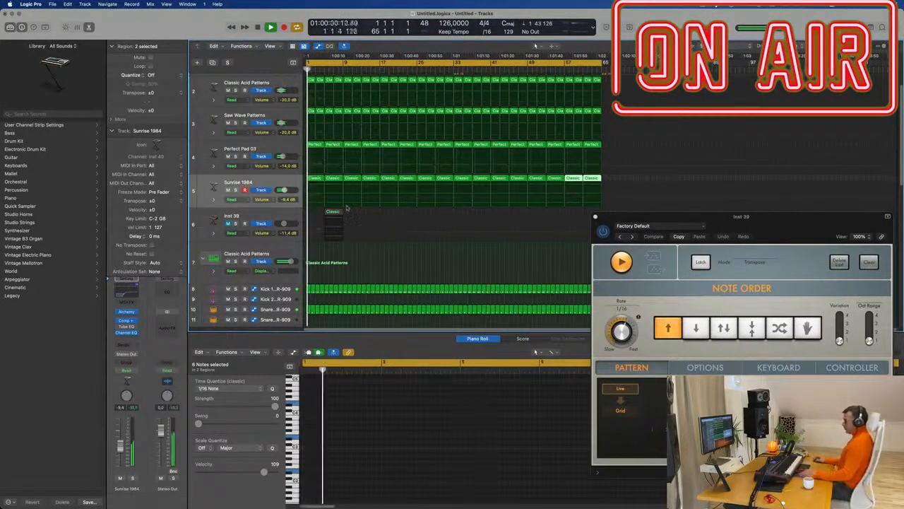
scroll(363, 266, "down", 5)
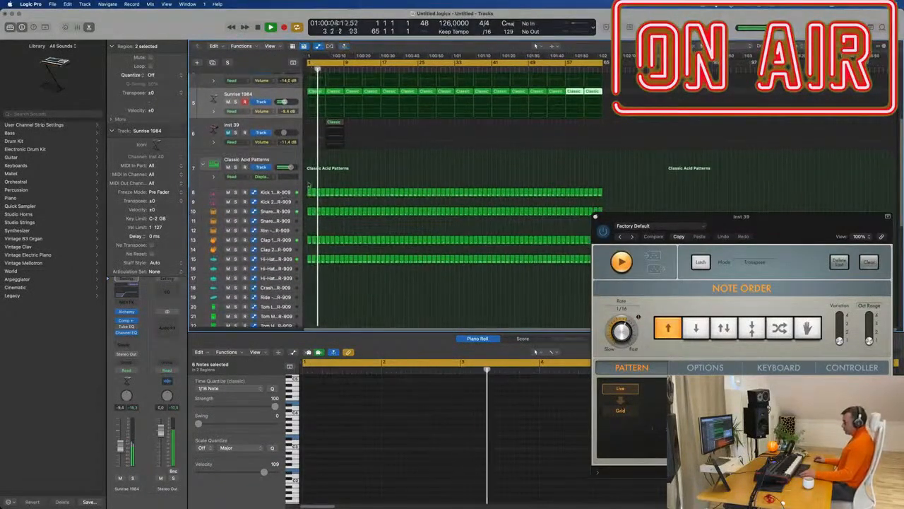
left_click_drag(307, 184, 308, 285)
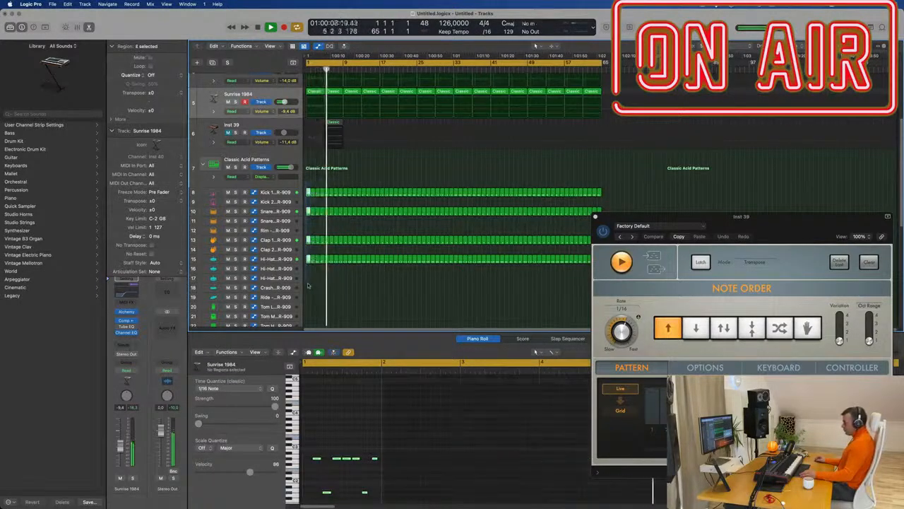
left_click(310, 204)
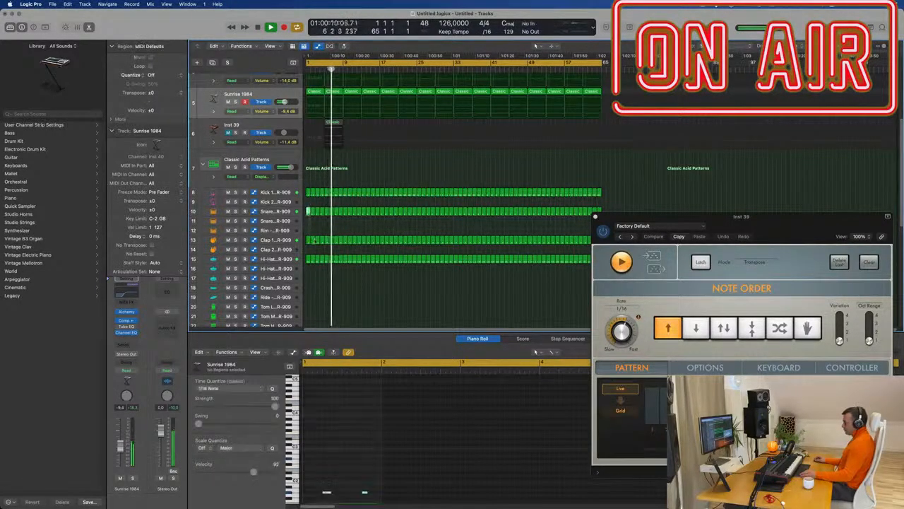
left_click_drag(315, 195, 341, 270)
key("Delete")
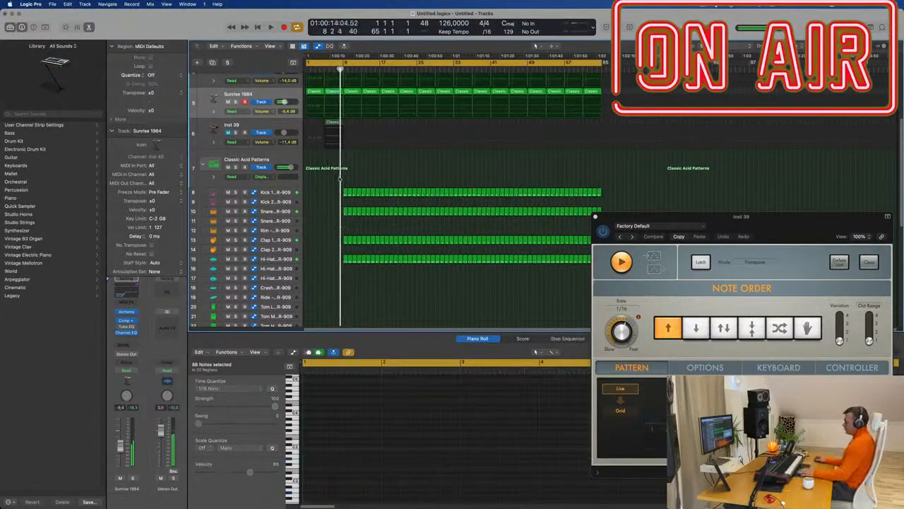
Lower the Cutoff automation point at bar 1 of the first Classic Acid Patterns track to near zero.
key("Return")
scroll(342, 184, "up", 1)
scroll(342, 184, "up", 3)
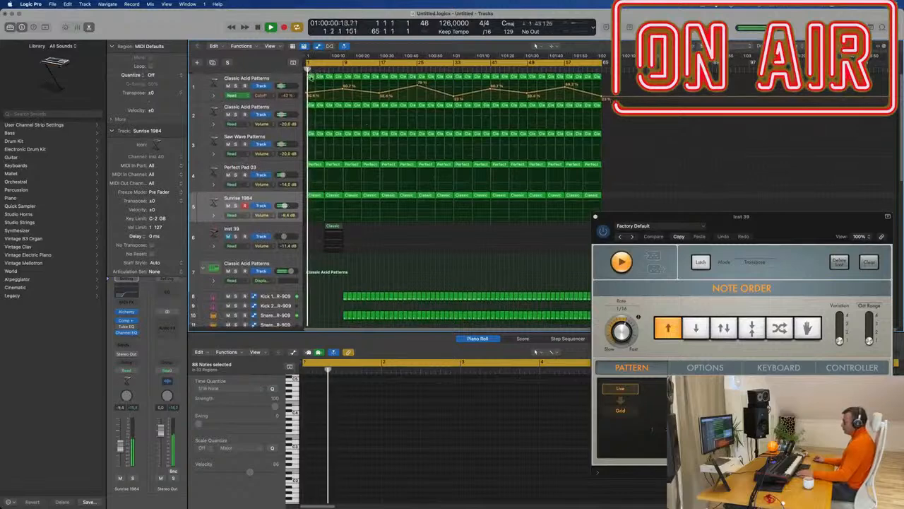
left_click(311, 77)
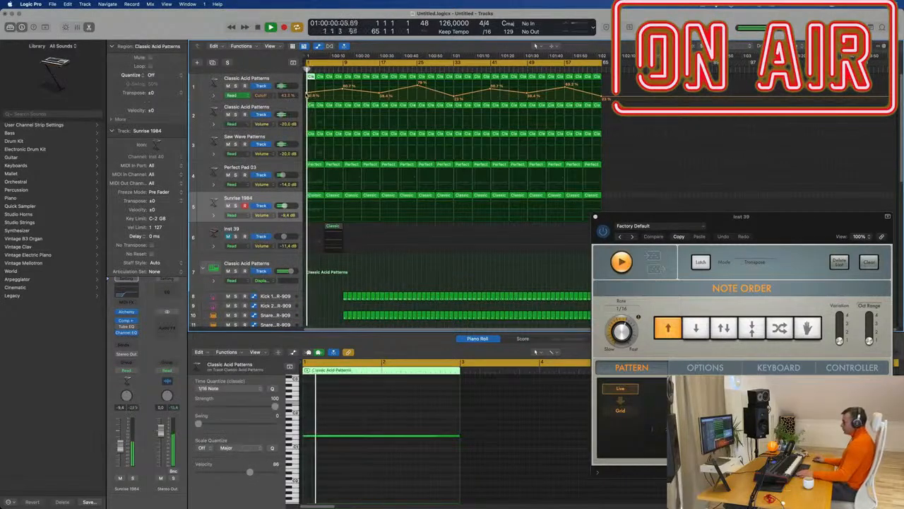
left_click(308, 98)
key("space")
scroll(308, 112, "down", 1)
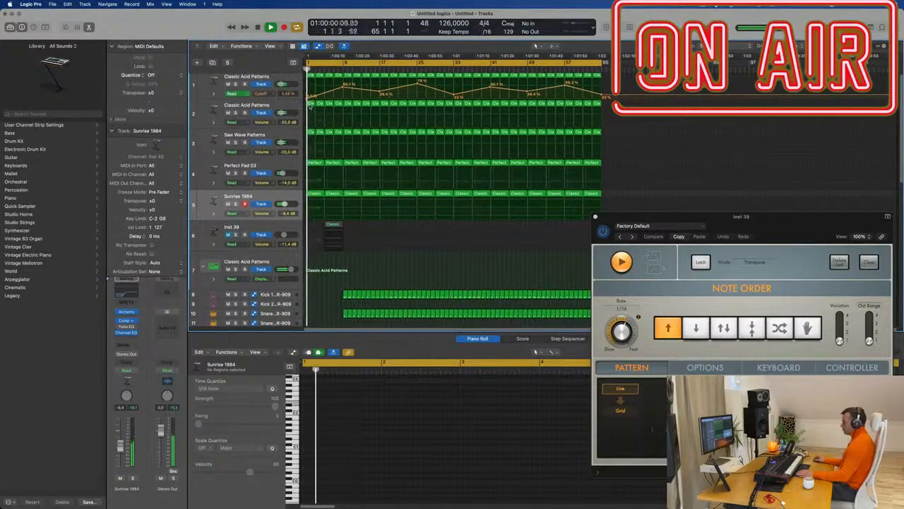
Delete the first eight bars of regions on the second Classic Acid Patterns track.
left_click(310, 106)
key("Delete")
left_click(320, 105)
key("Delete")
left_click(330, 104)
key("Delete")
left_click(337, 104)
key("Delete")
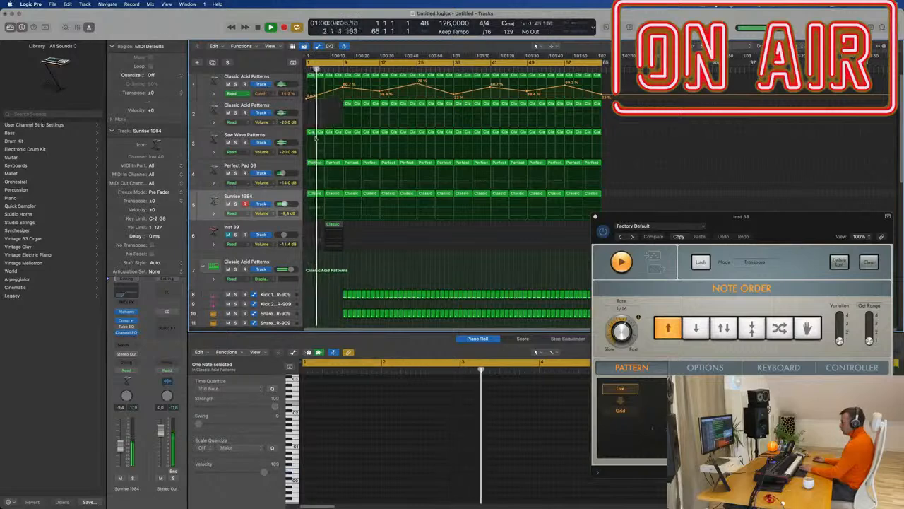
Delete the Saw Wave Patterns regions in bars 1 through 8.
key("space")
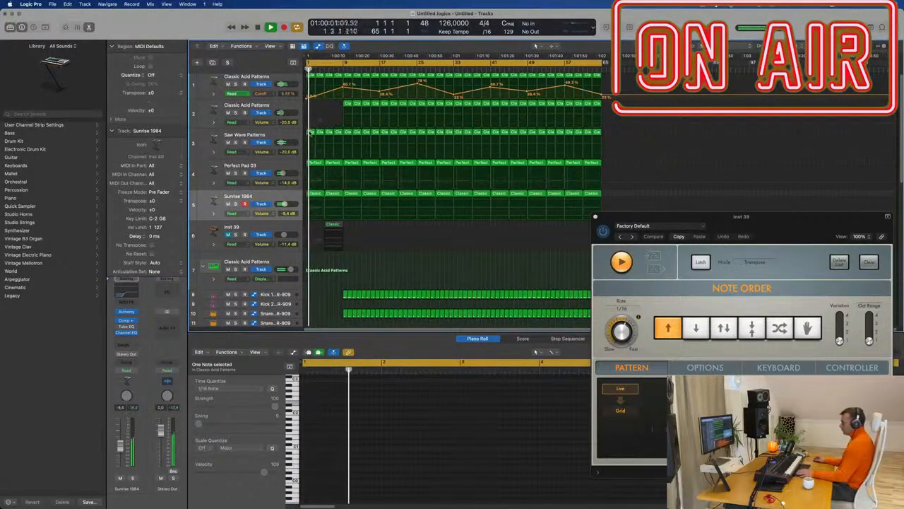
left_click_drag(320, 132, 314, 132)
key("Delete")
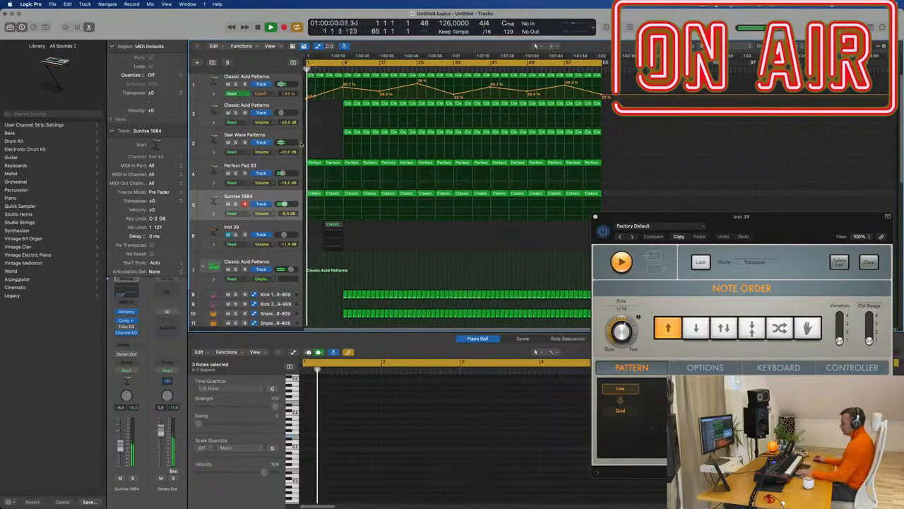
Delete the two Perfect Pad 03 regions in bars 1 through 8, keeping the track itself.
key("space")
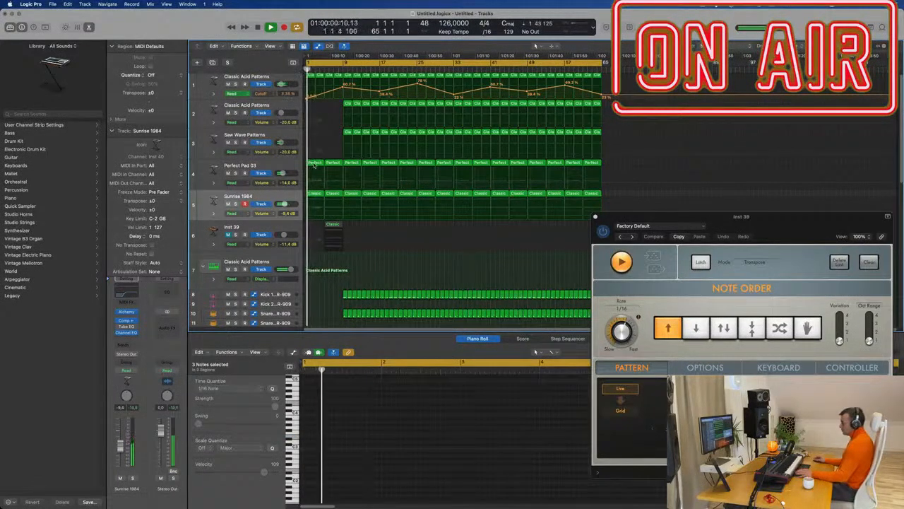
left_click(314, 166)
key("Delete")
key("Delete")
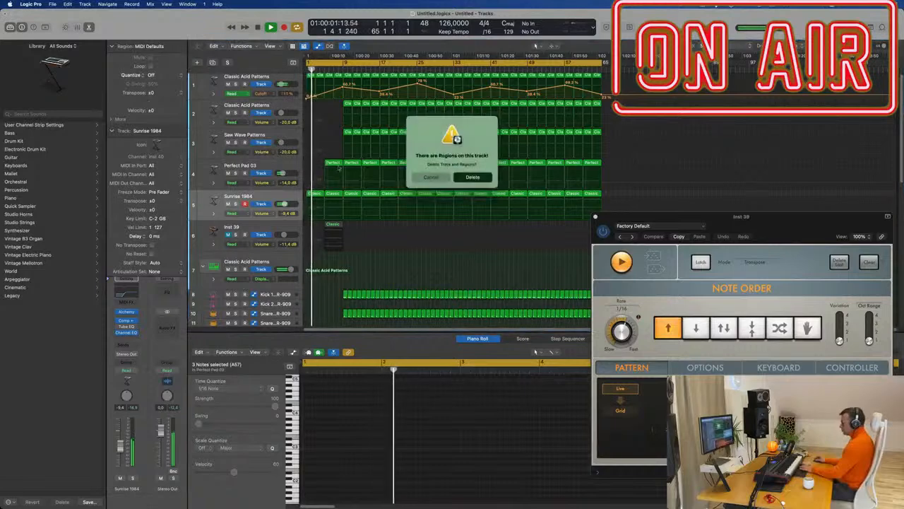
left_click(436, 177)
left_click(334, 163)
key("Delete")
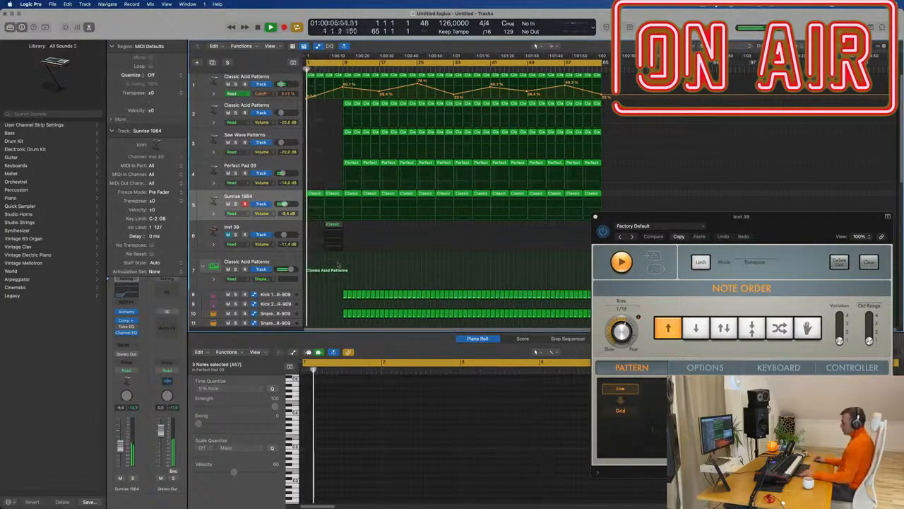
Set the Sunrise 1984 track's automation mode to Touch and bring up its Cutoff parameter for automation.
scroll(335, 266, "down", 2)
scroll(335, 267, "down", 2)
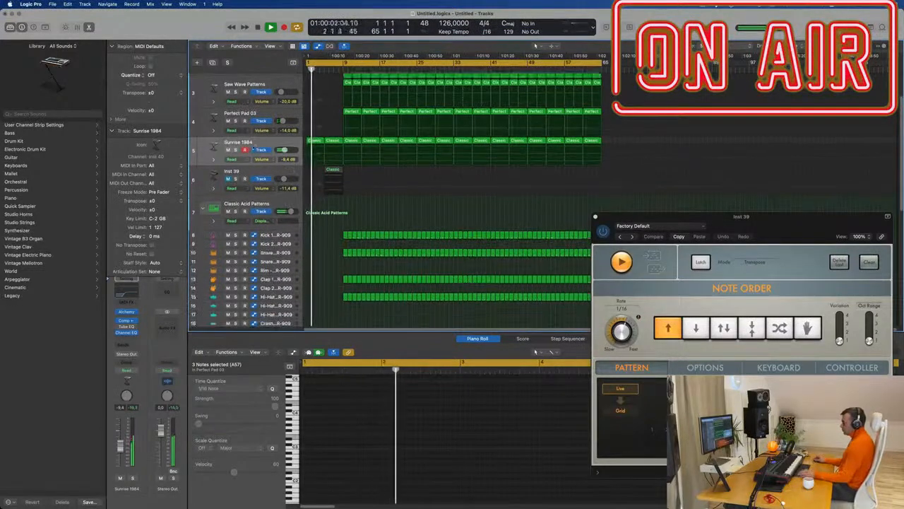
left_click(262, 145)
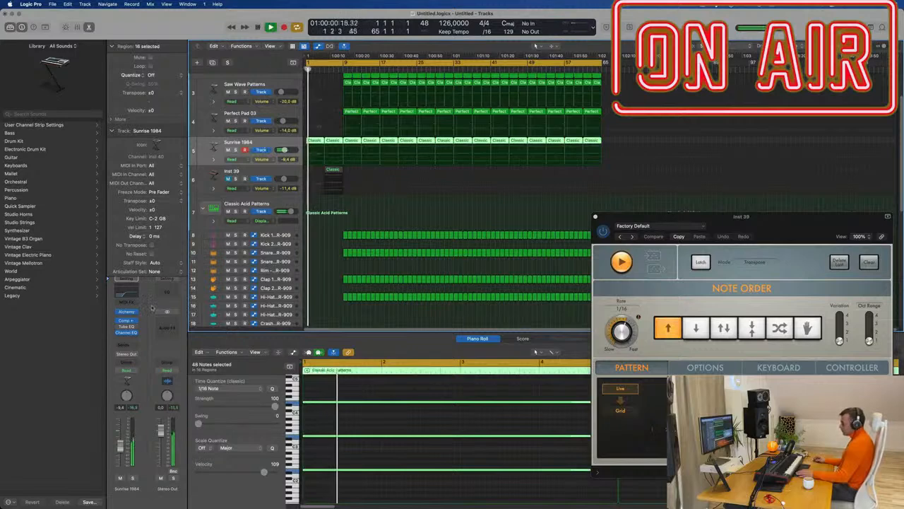
left_click(128, 370)
left_click(151, 334)
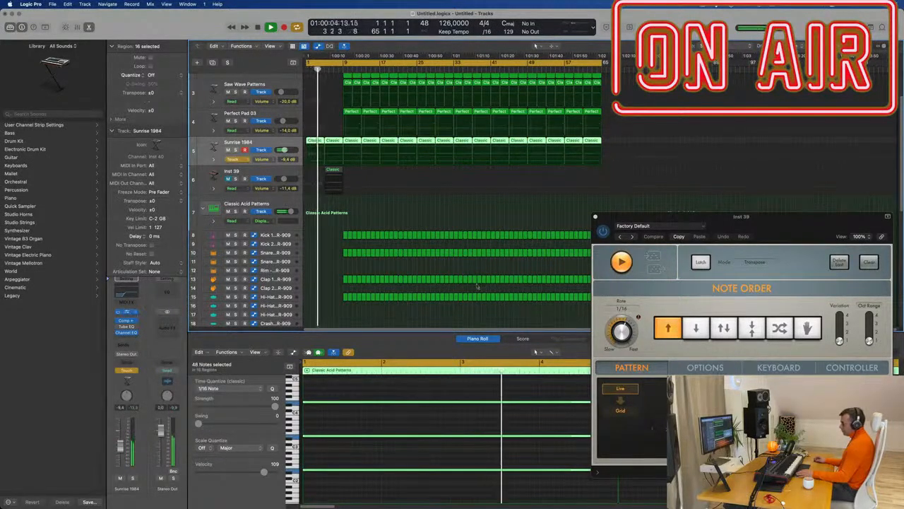
left_click(473, 426)
left_click(260, 197)
key("Return")
Draw a rising Cutoff automation ramp on Sunrise 1984 from bar 1 to bar 9 and return its automation mode to Read.
left_click(307, 154)
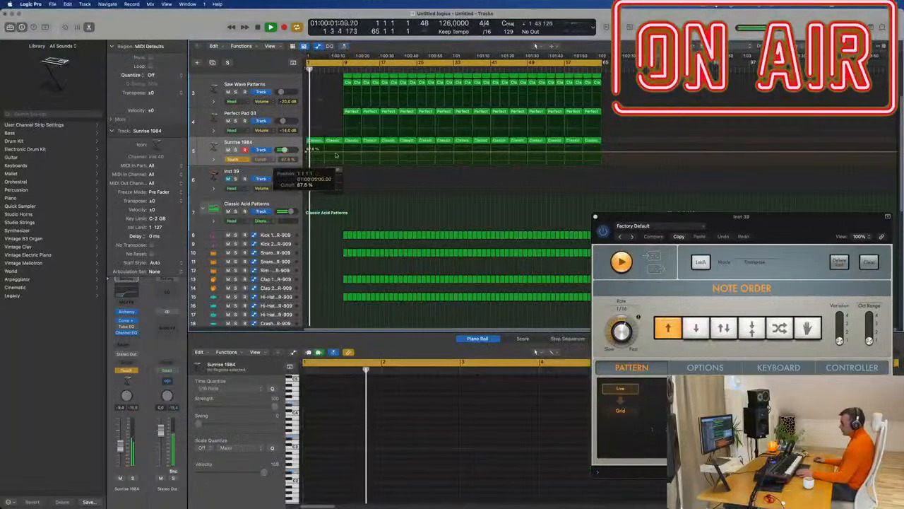
key("Return")
left_click(343, 152)
key("space")
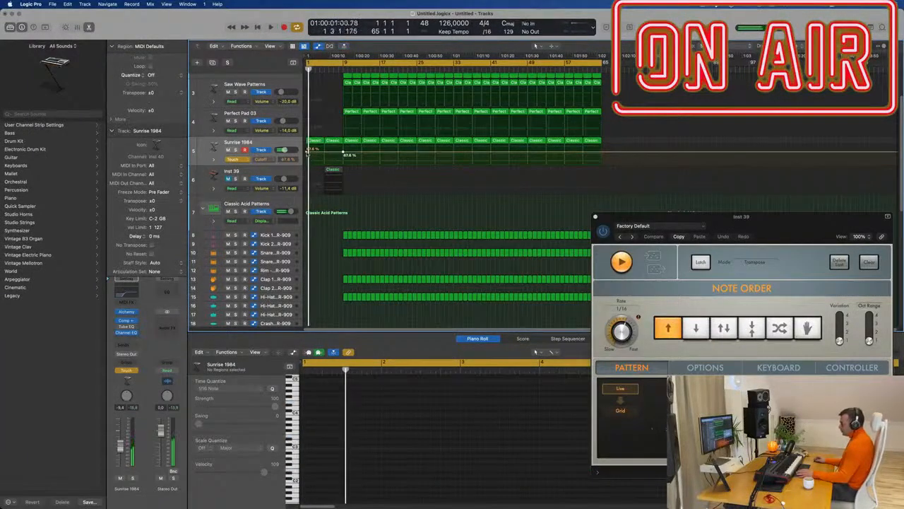
key("space")
left_click(235, 159)
left_click(237, 152)
Delete the TR-909 conga and TR-808 shaker regions in bars 1 through 8.
scroll(336, 207, "down", 10)
key("Return")
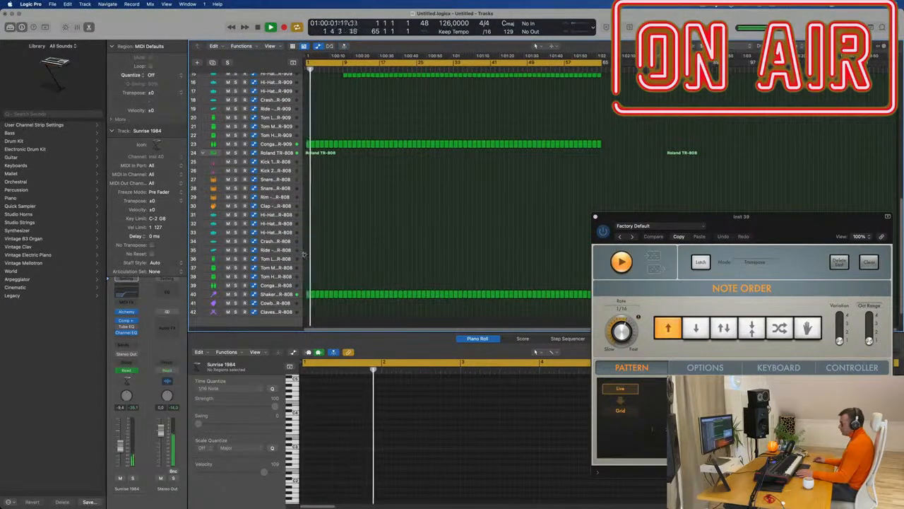
left_click_drag(306, 136, 341, 303)
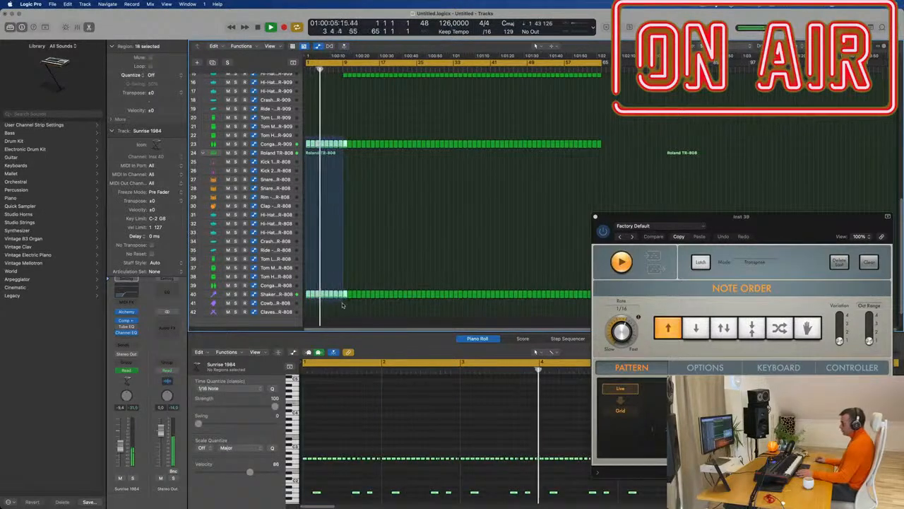
key("Delete")
key("Return")
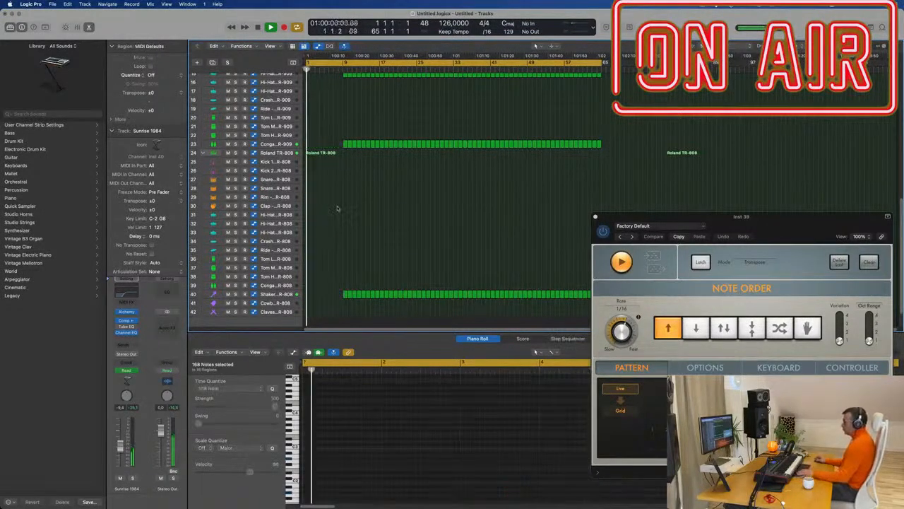
Delete the regions in bars 9 through 16 on the second Classic Acid Patterns, Saw Wave Patterns and Perfect Pad 03 tracks.
scroll(339, 205, "up", 10)
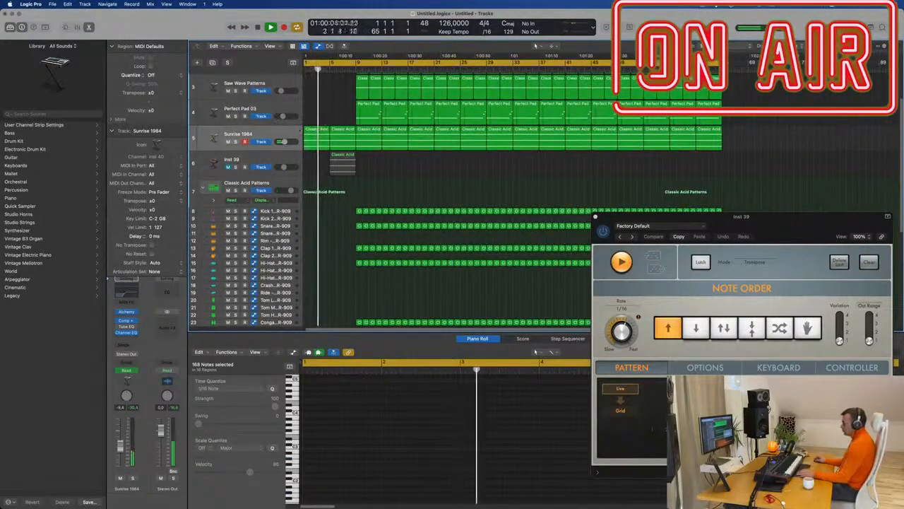
scroll(332, 135, "up", 2)
scroll(332, 134, "up", 3)
scroll(332, 135, "down", 2)
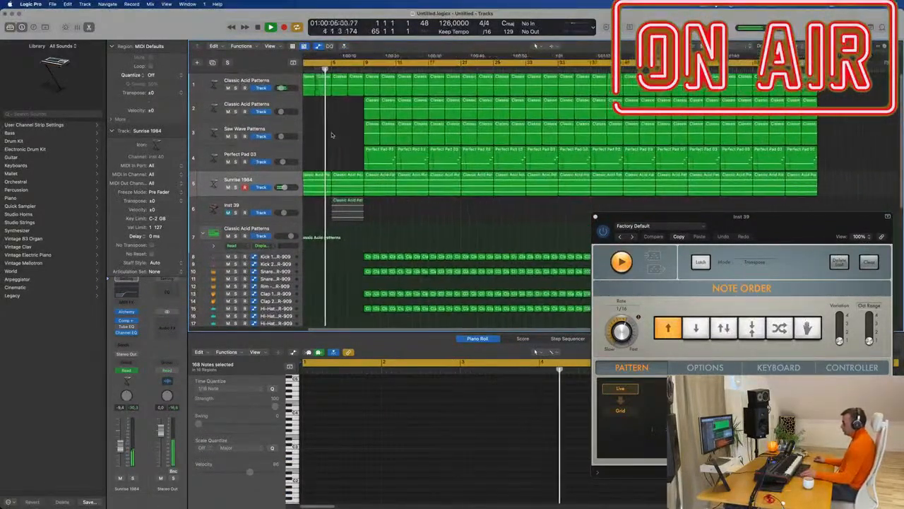
scroll(330, 139, "up", 1)
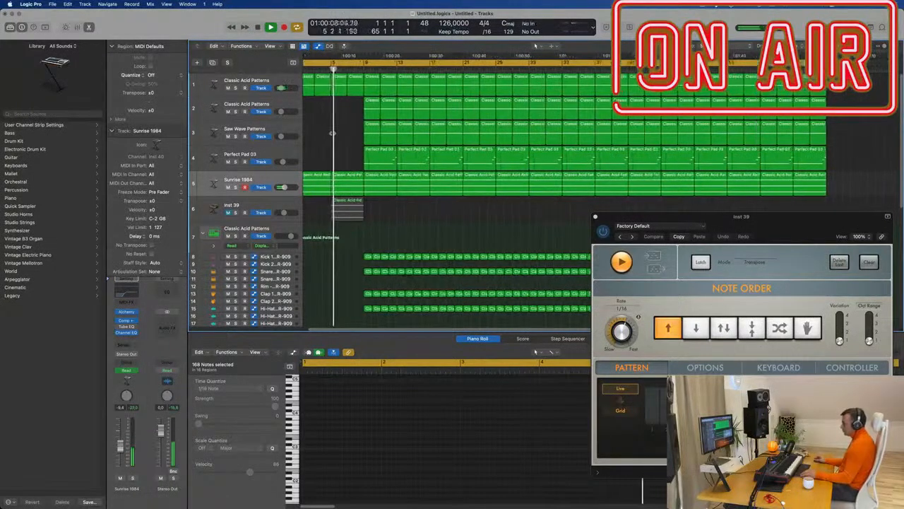
scroll(328, 146, "up", 1)
scroll(328, 146, "down", 2)
scroll(331, 124, "down", 2)
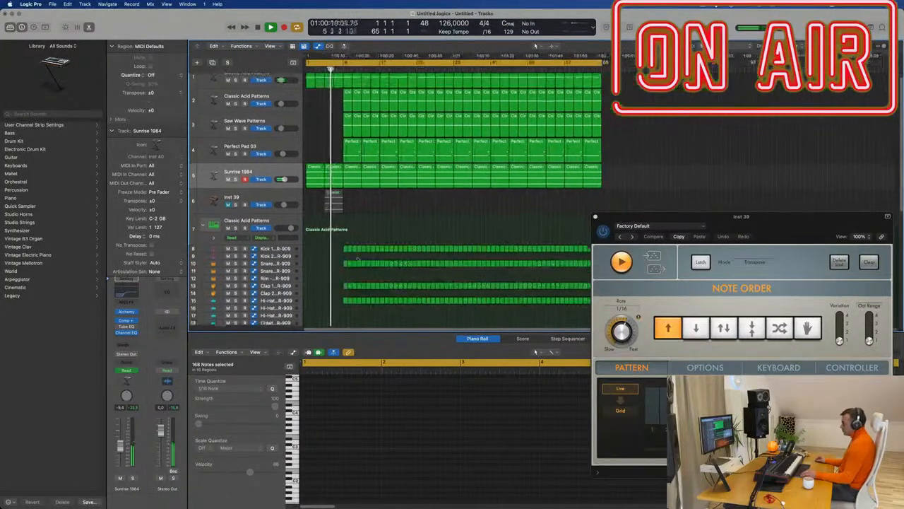
left_click_drag(335, 103, 377, 145)
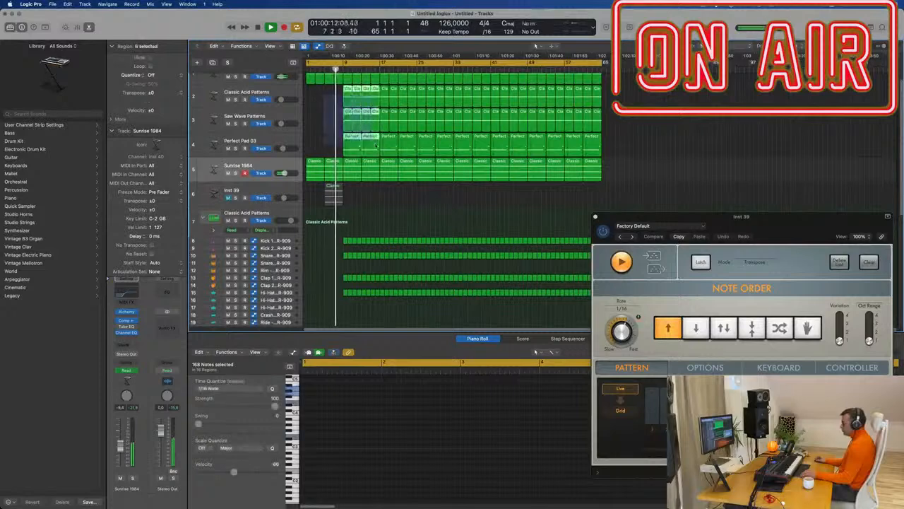
key("Delete")
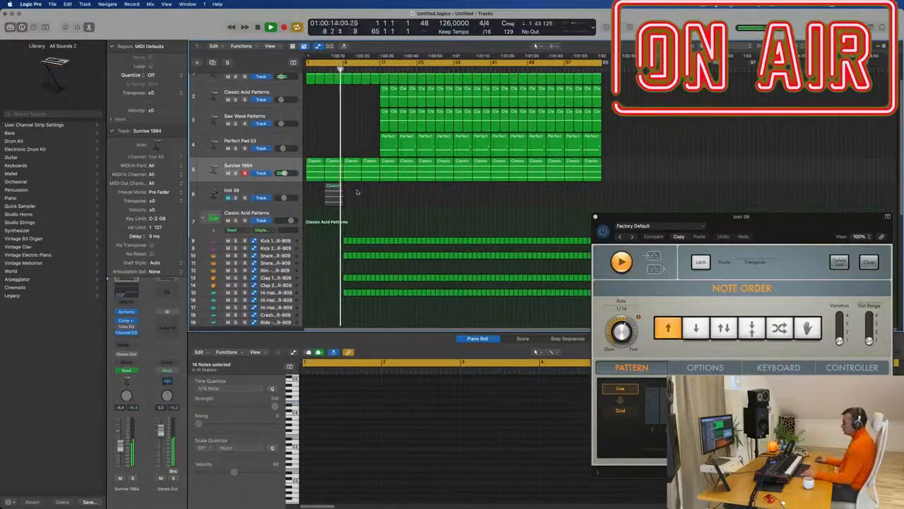
Delete the snare, clap, hi-hat, conga and shaker regions in bars 9 through 16, keeping the Kick 1 regions.
scroll(379, 214, "up", 1)
scroll(379, 215, "down", 1)
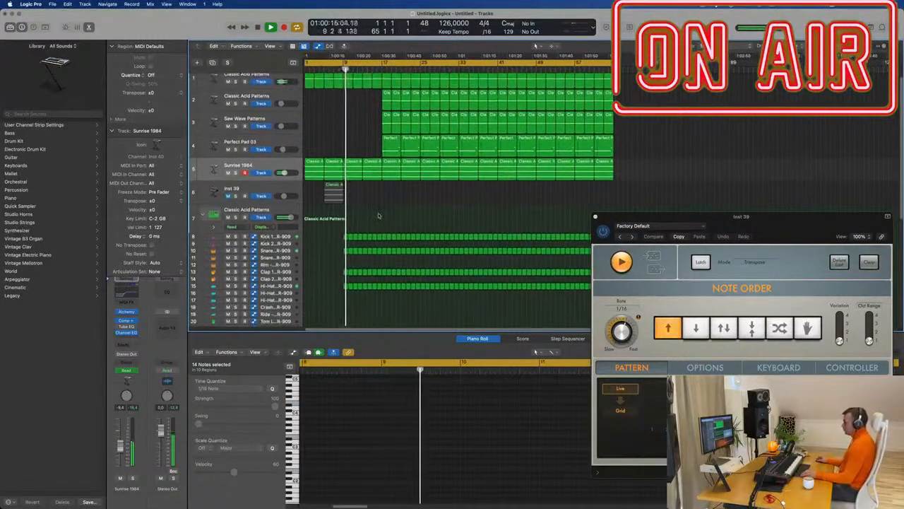
scroll(360, 211, "down", 4)
key("Return")
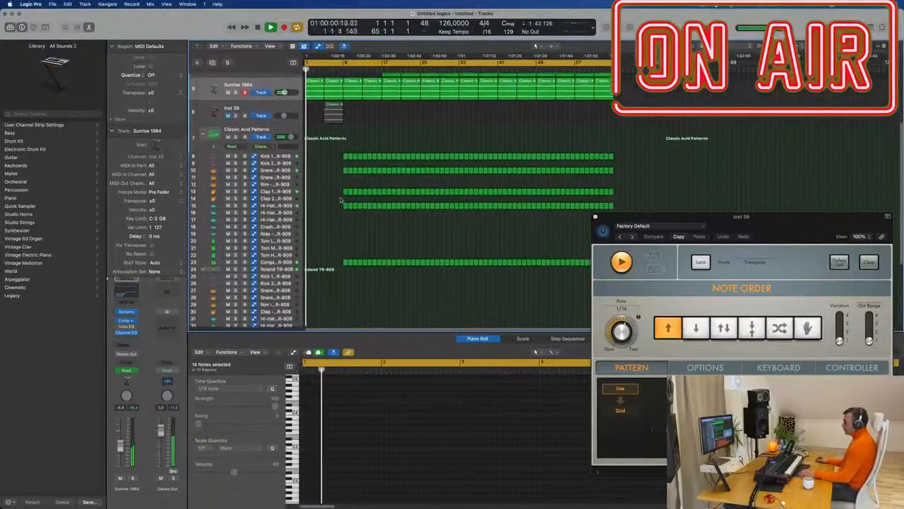
scroll(339, 200, "down", 1)
scroll(334, 174, "down", 3)
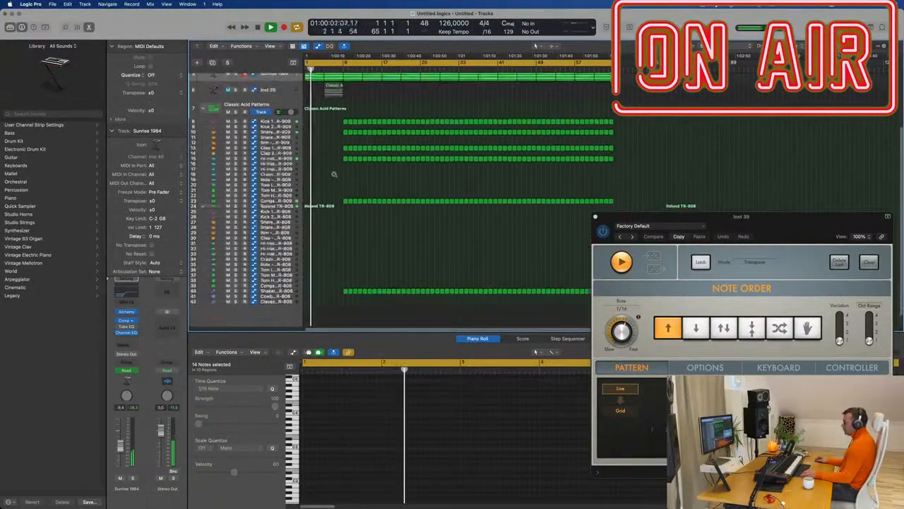
left_click_drag(331, 126, 359, 309)
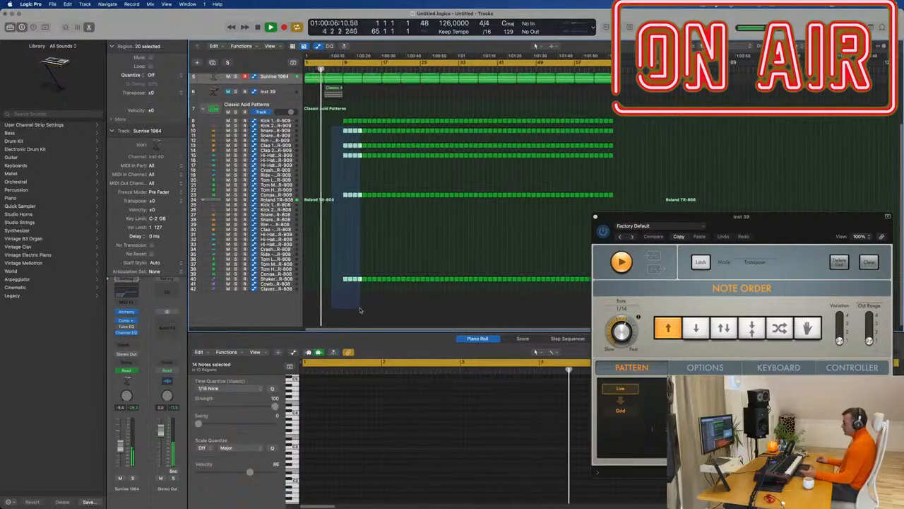
key("Delete")
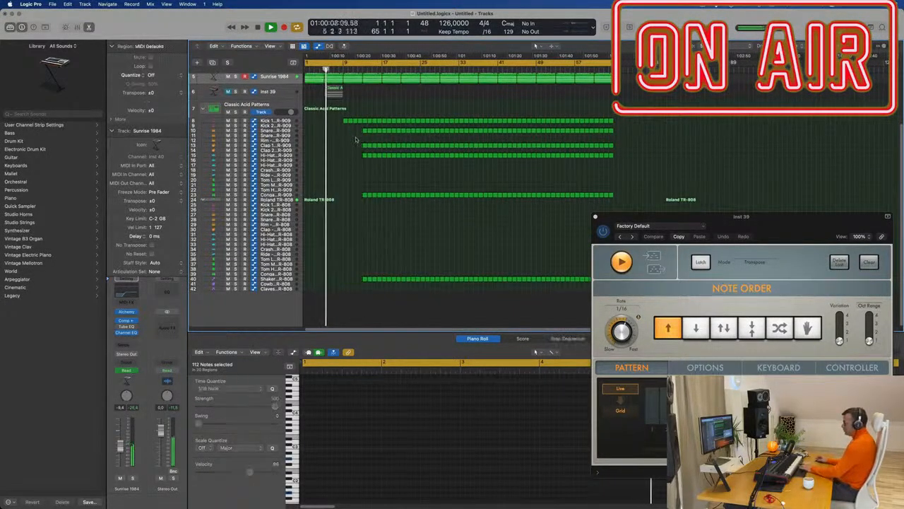
left_click_drag(357, 132, 370, 277)
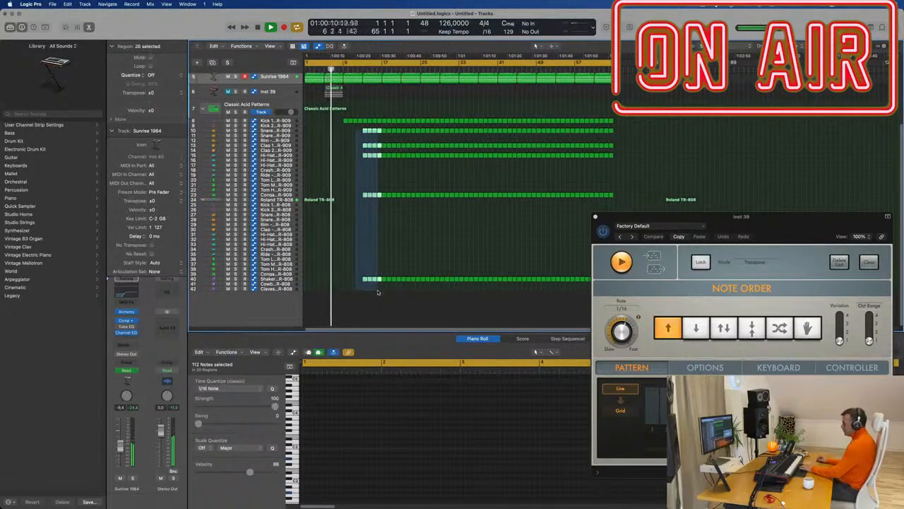
key("Delete")
Enlarge the Sunrise 1984 track and draw its Cutoff automation falling to about 44 % at bar 17.
scroll(346, 228, "up", 5)
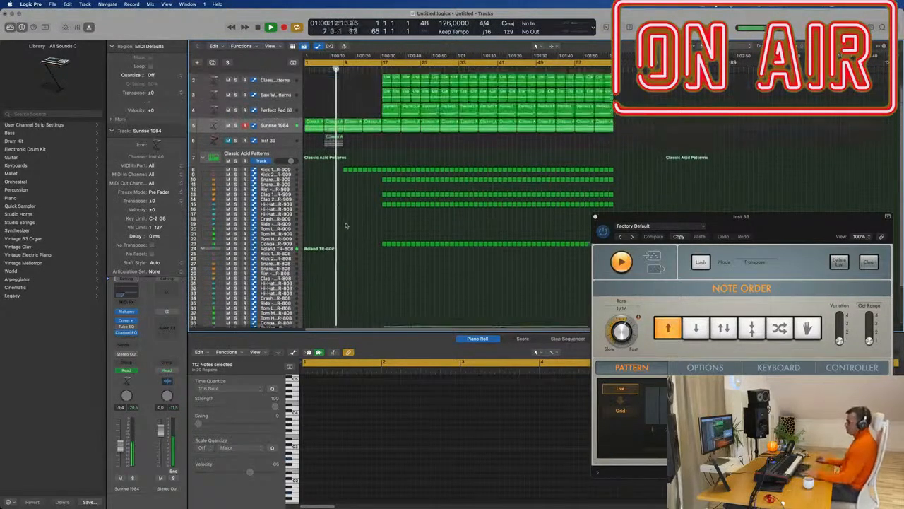
scroll(347, 225, "up", 4)
scroll(347, 226, "down", 3)
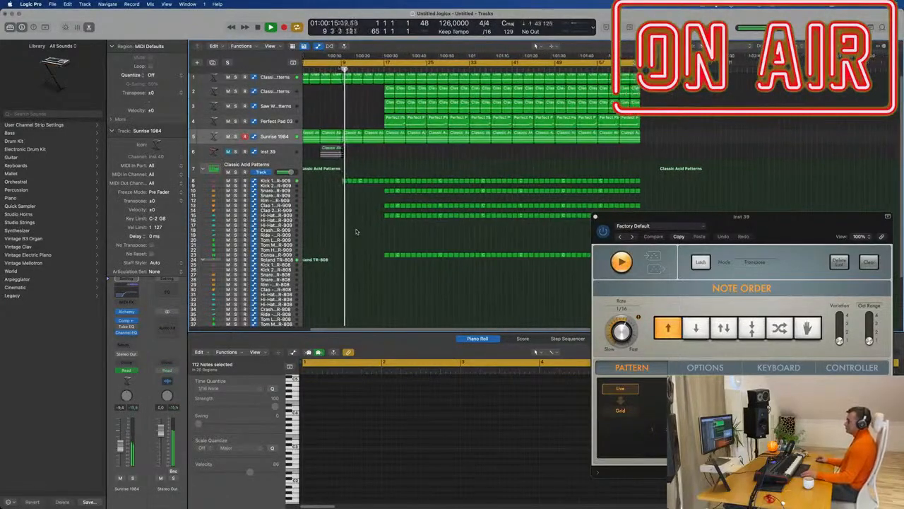
scroll(356, 231, "up", 2)
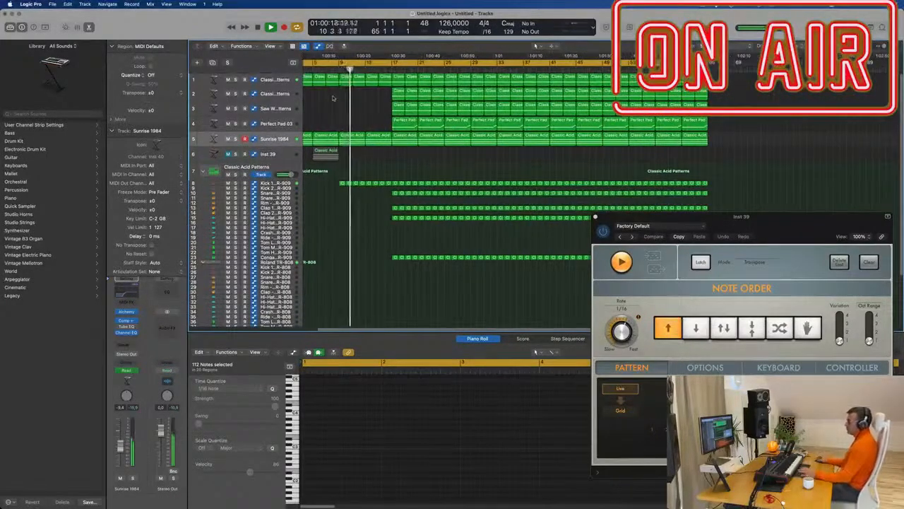
left_click_drag(275, 144, 275, 176)
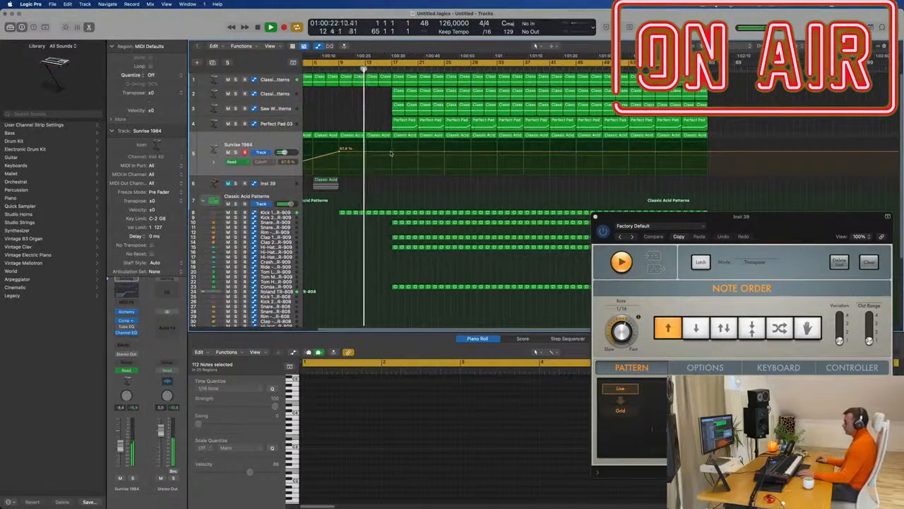
left_click_drag(365, 152, 392, 162)
key("super+Left")
key("super+Left")
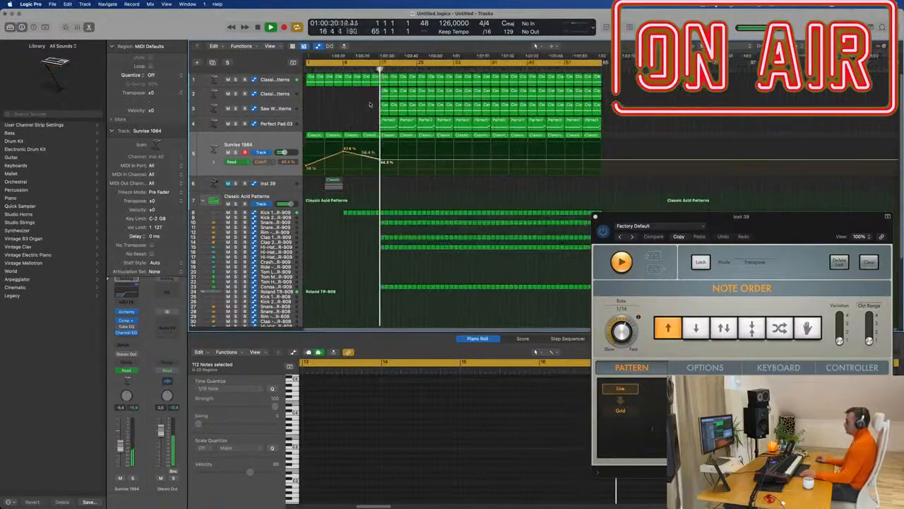